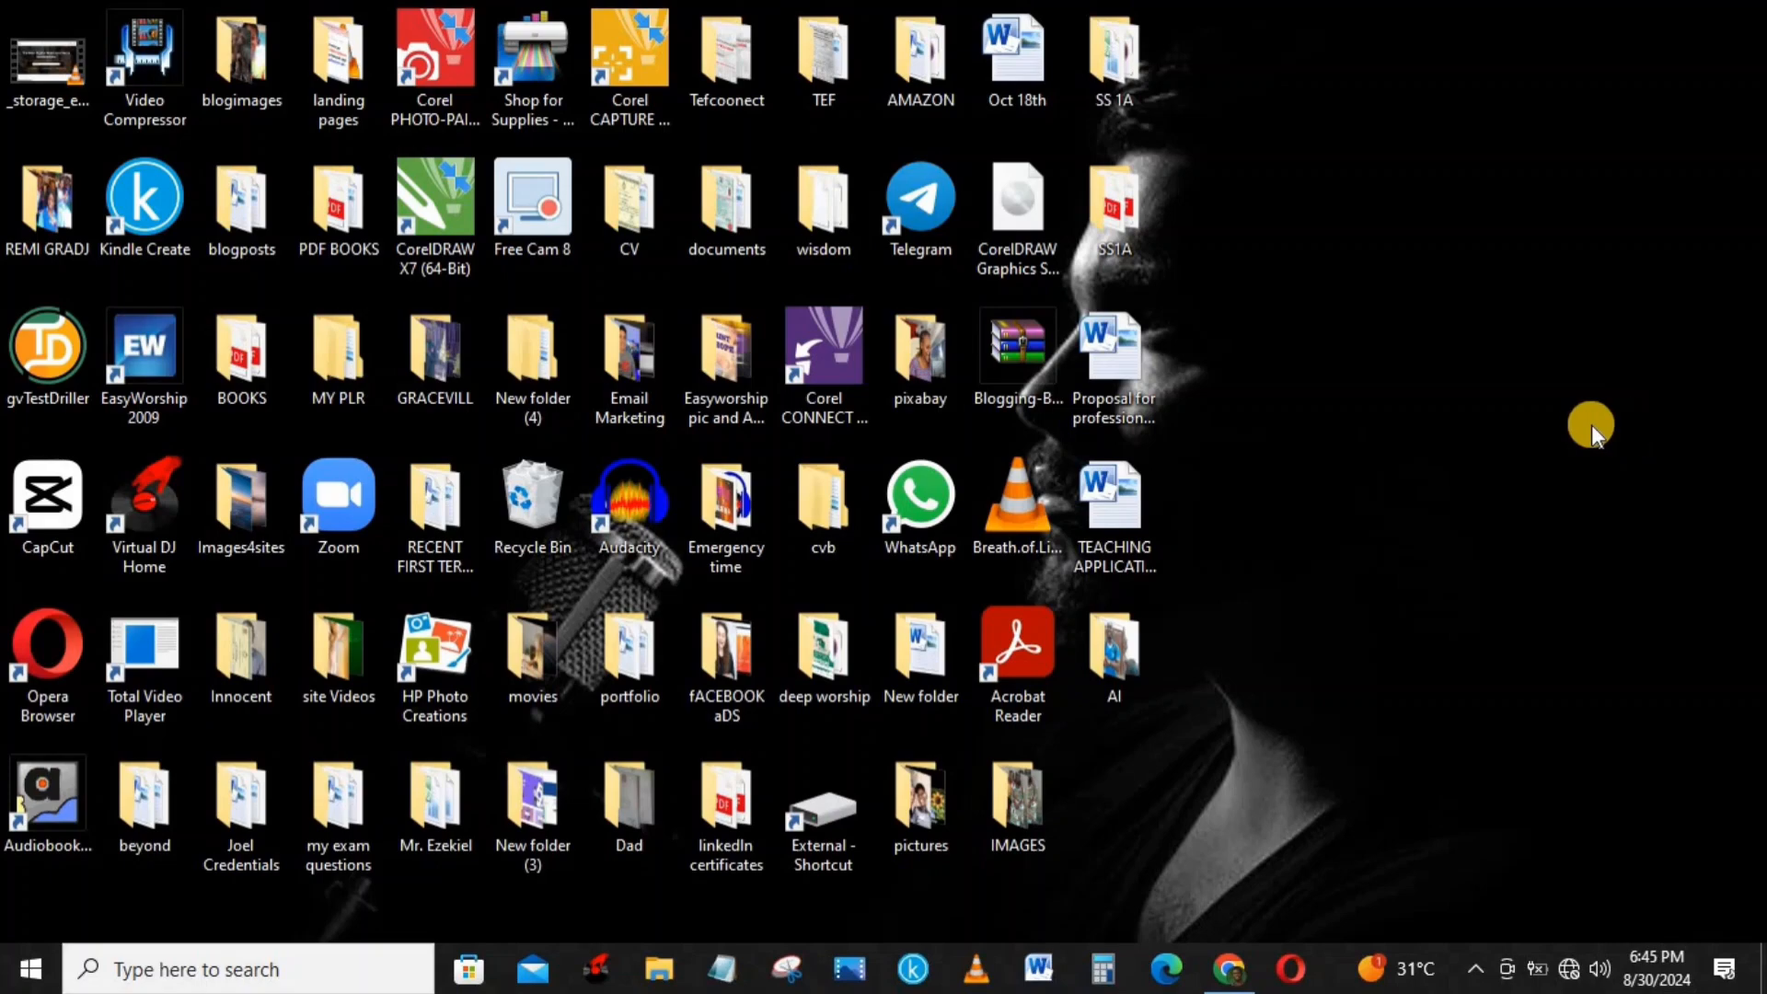
# Step: In Chrome, go to localhost/wordpress/login and log in with the saved credentials, with Remember Me enabled
pyautogui.click(1215, 976)
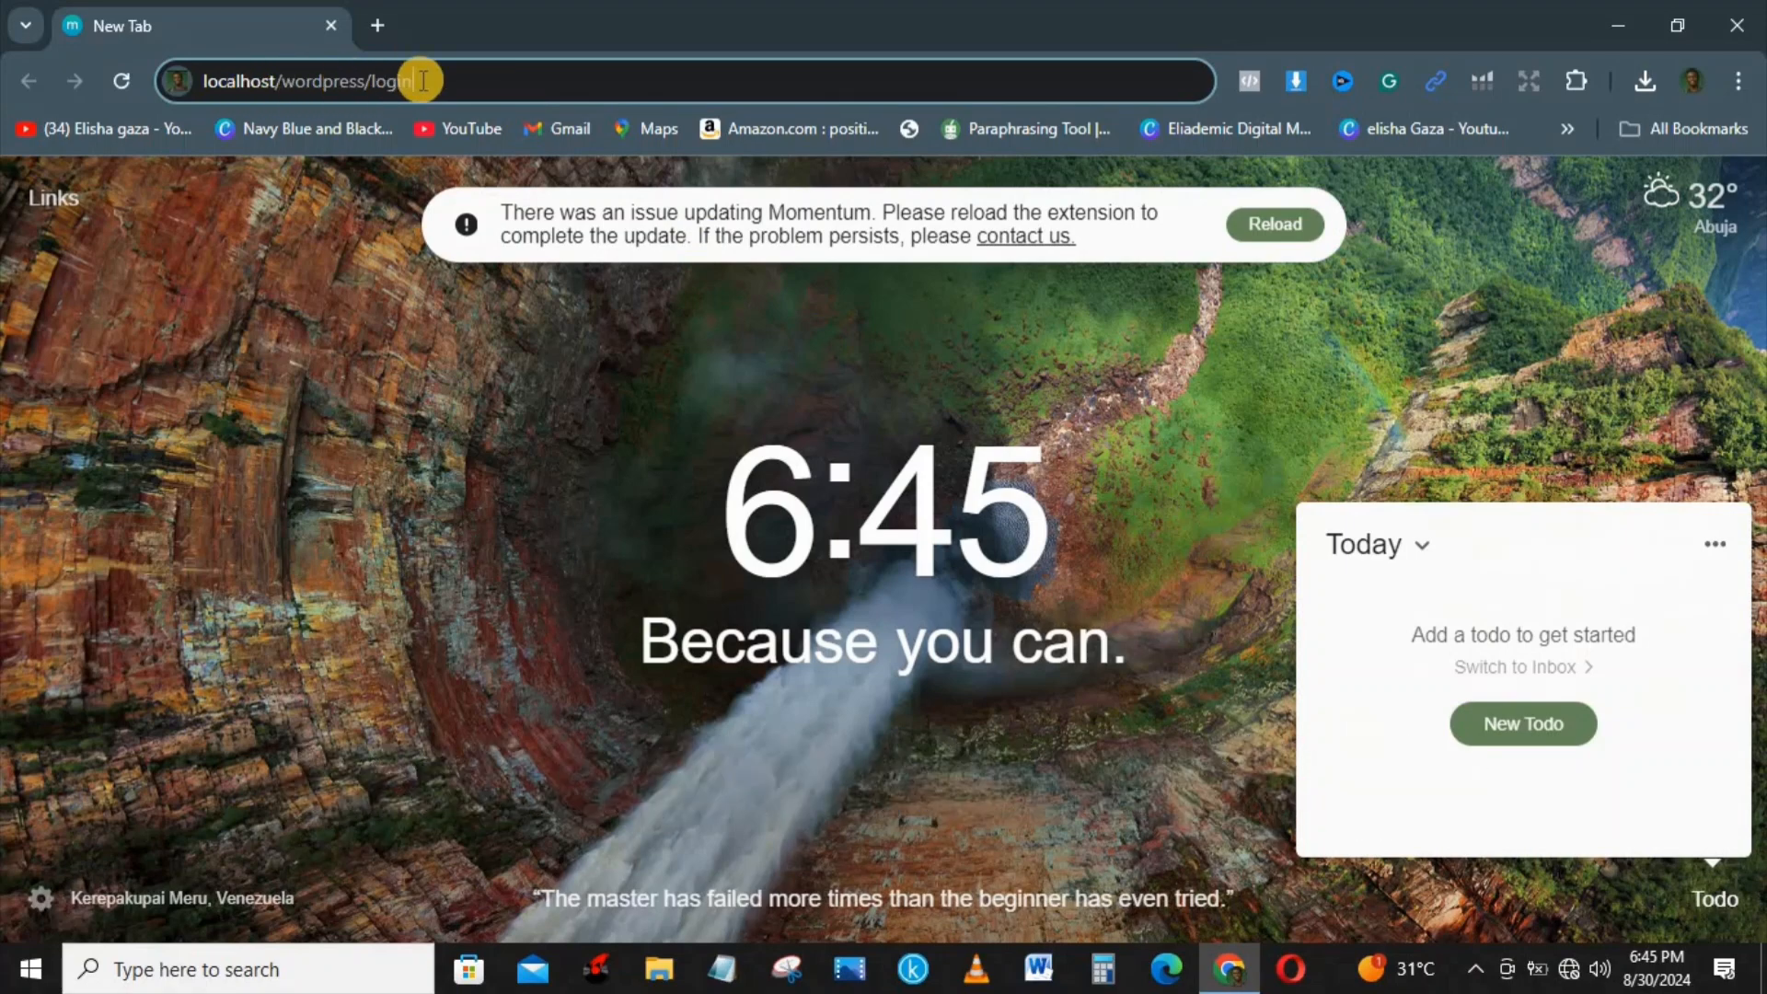
pyautogui.press('Return')
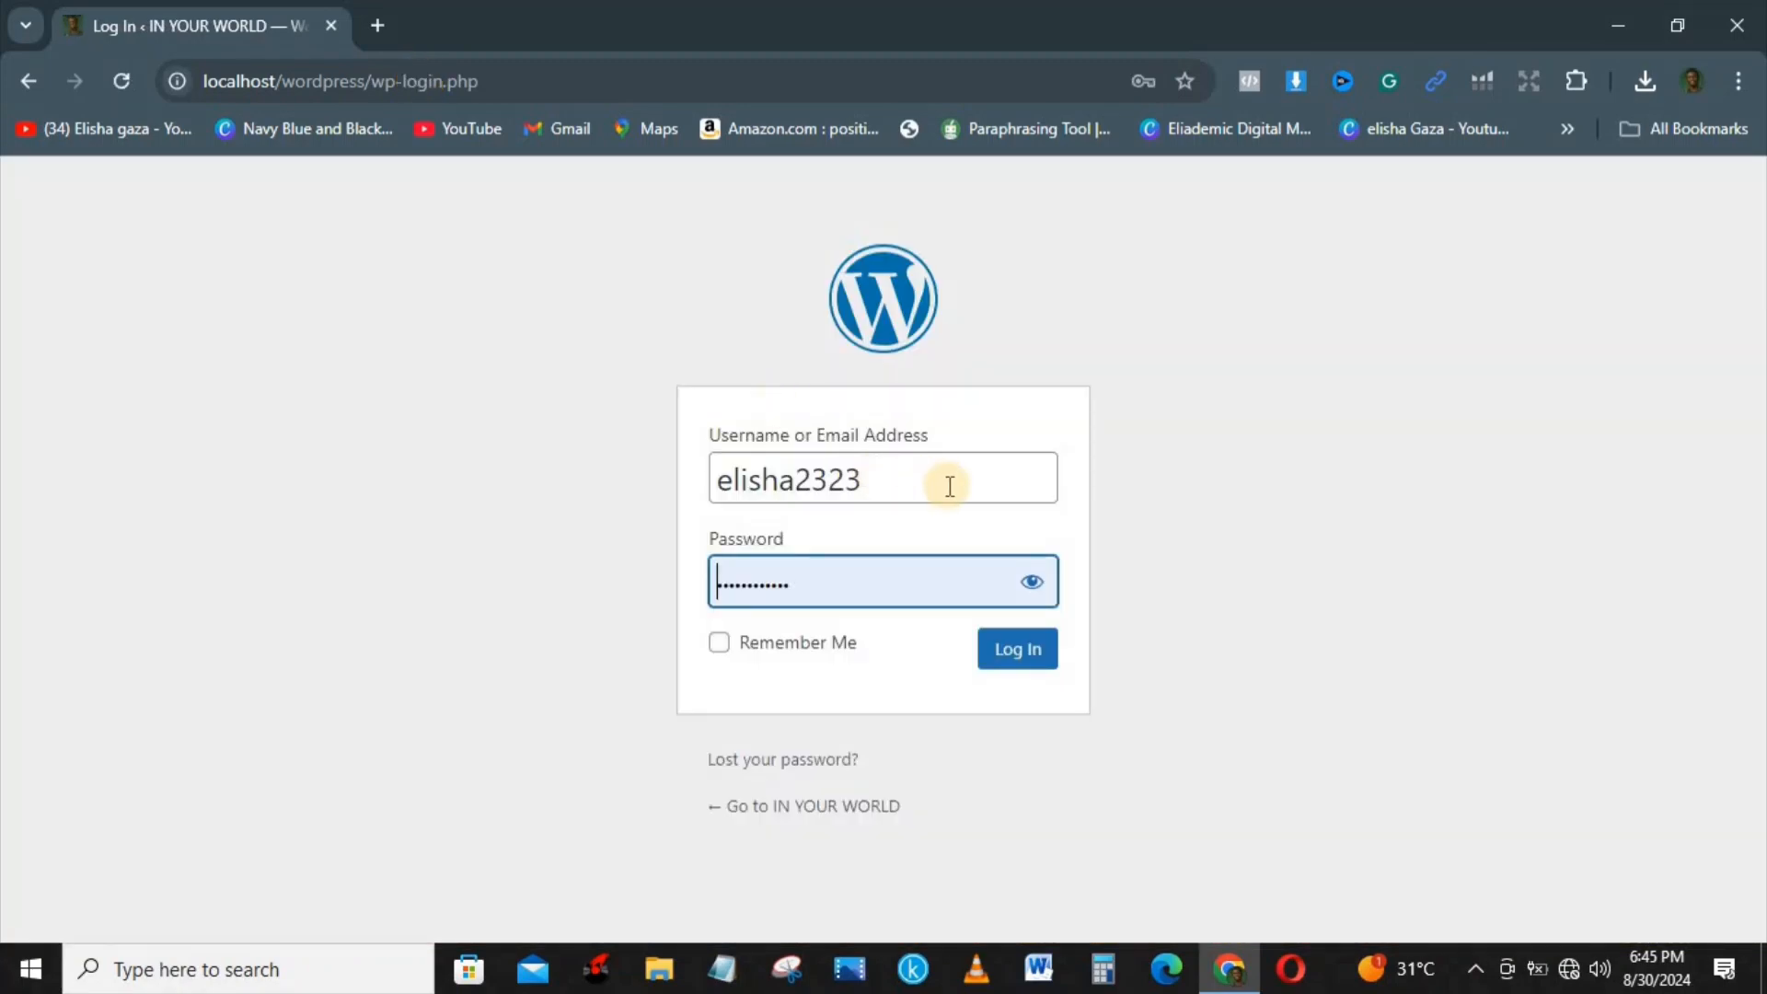
pyautogui.click(905, 474)
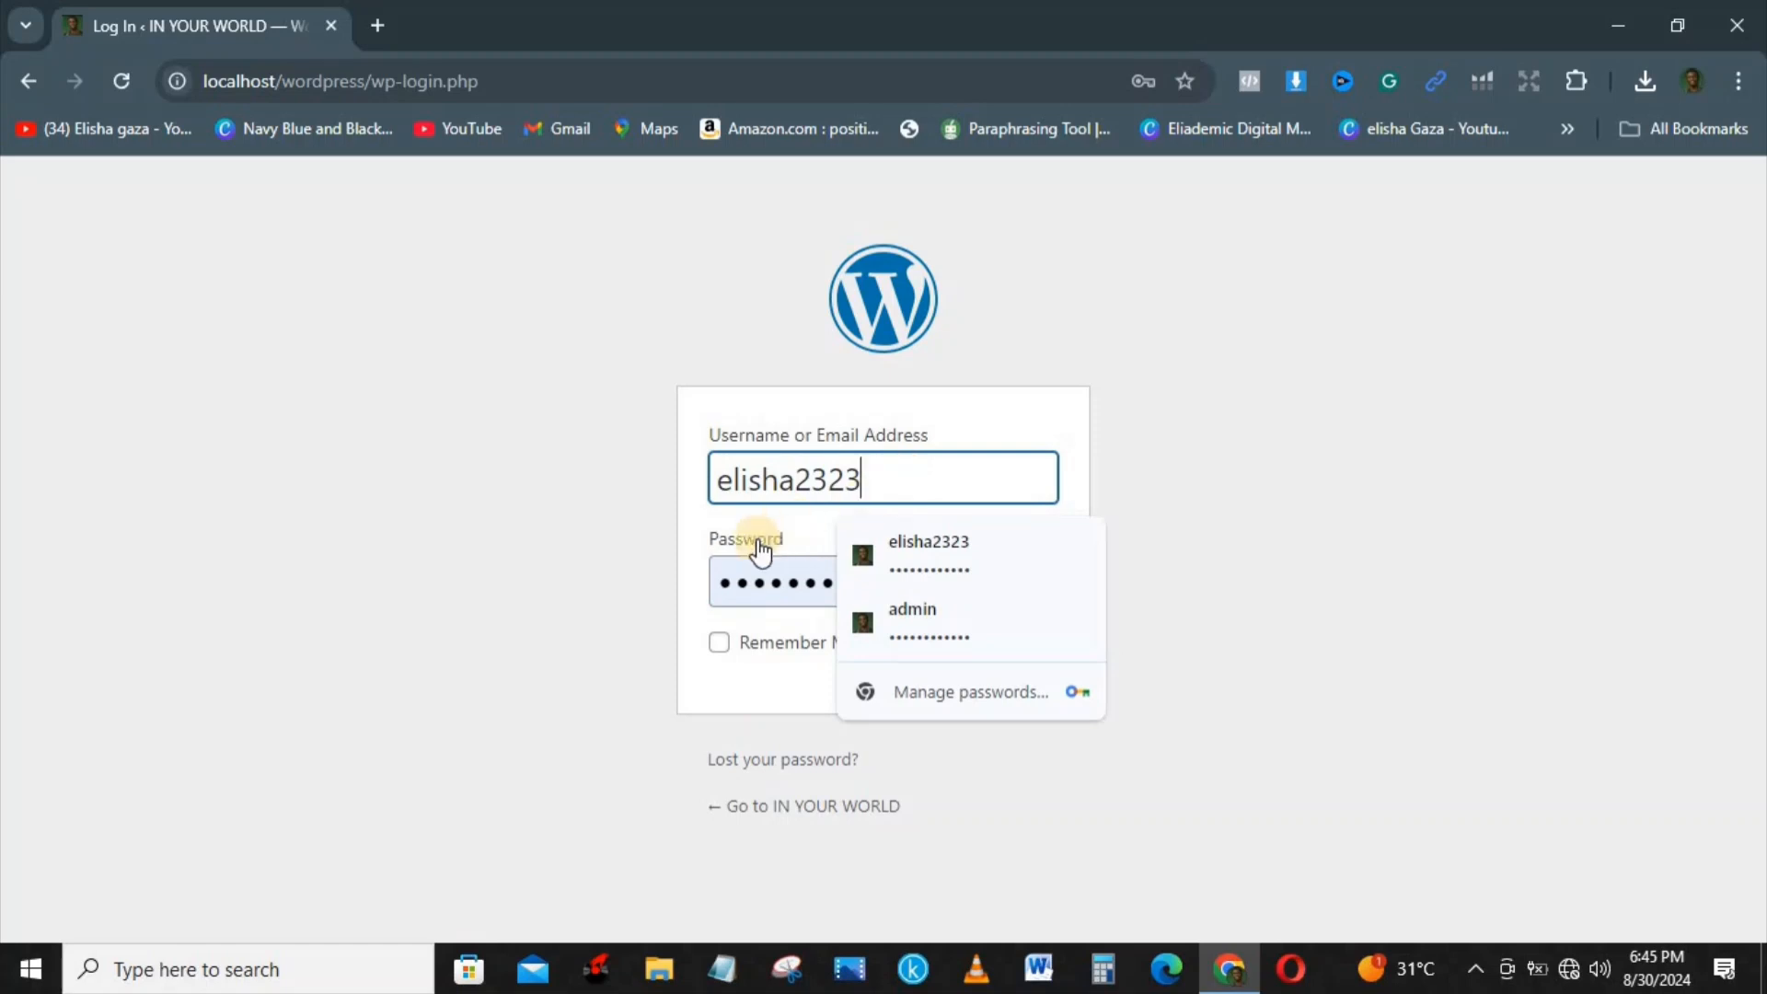
pyautogui.click(790, 578)
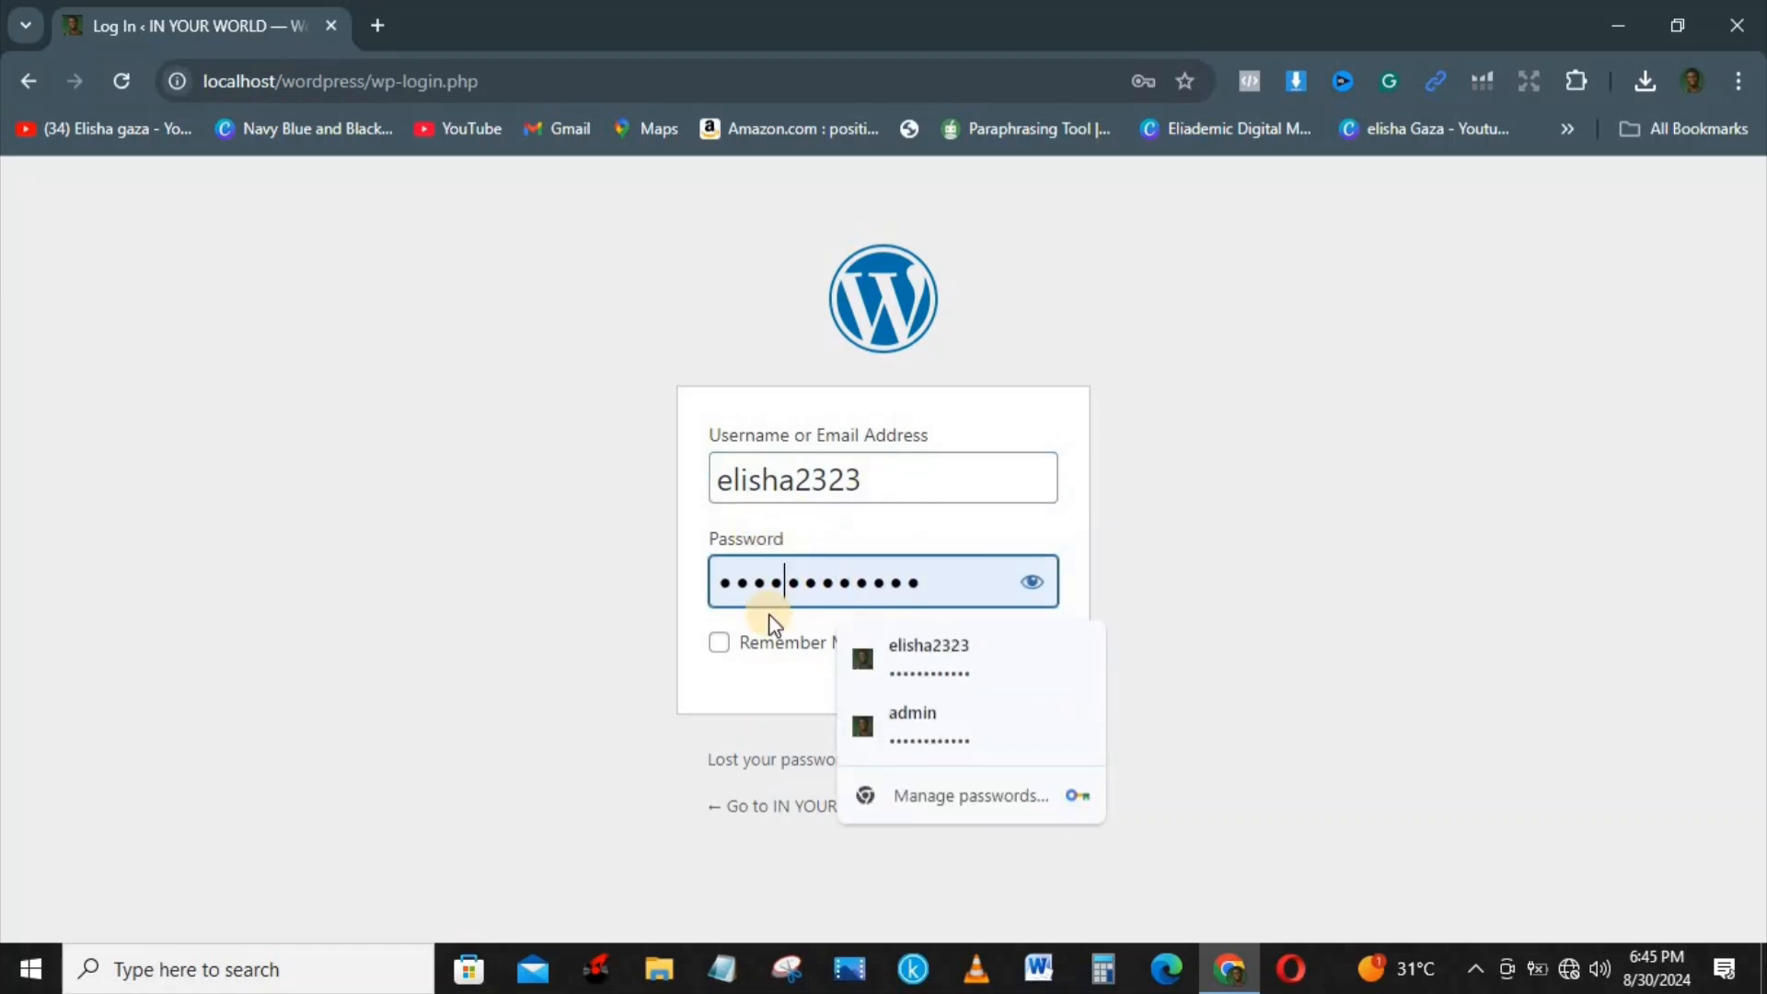
pyautogui.click(719, 645)
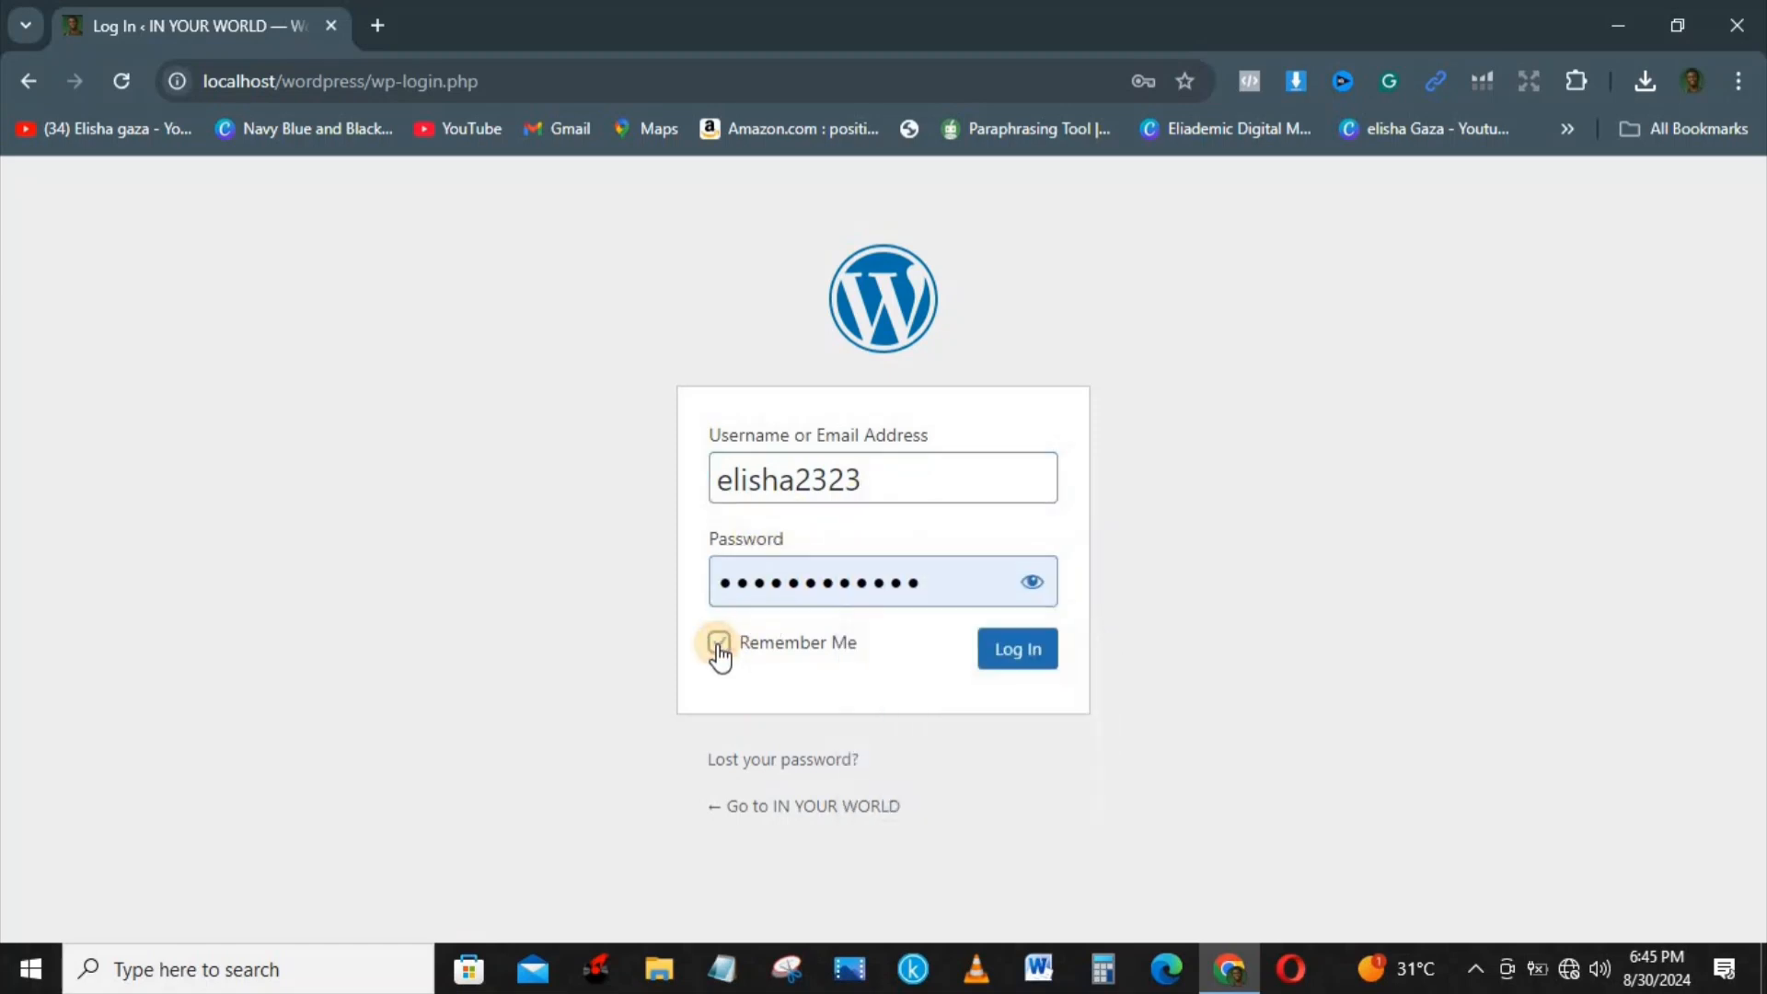
pyautogui.click(1006, 665)
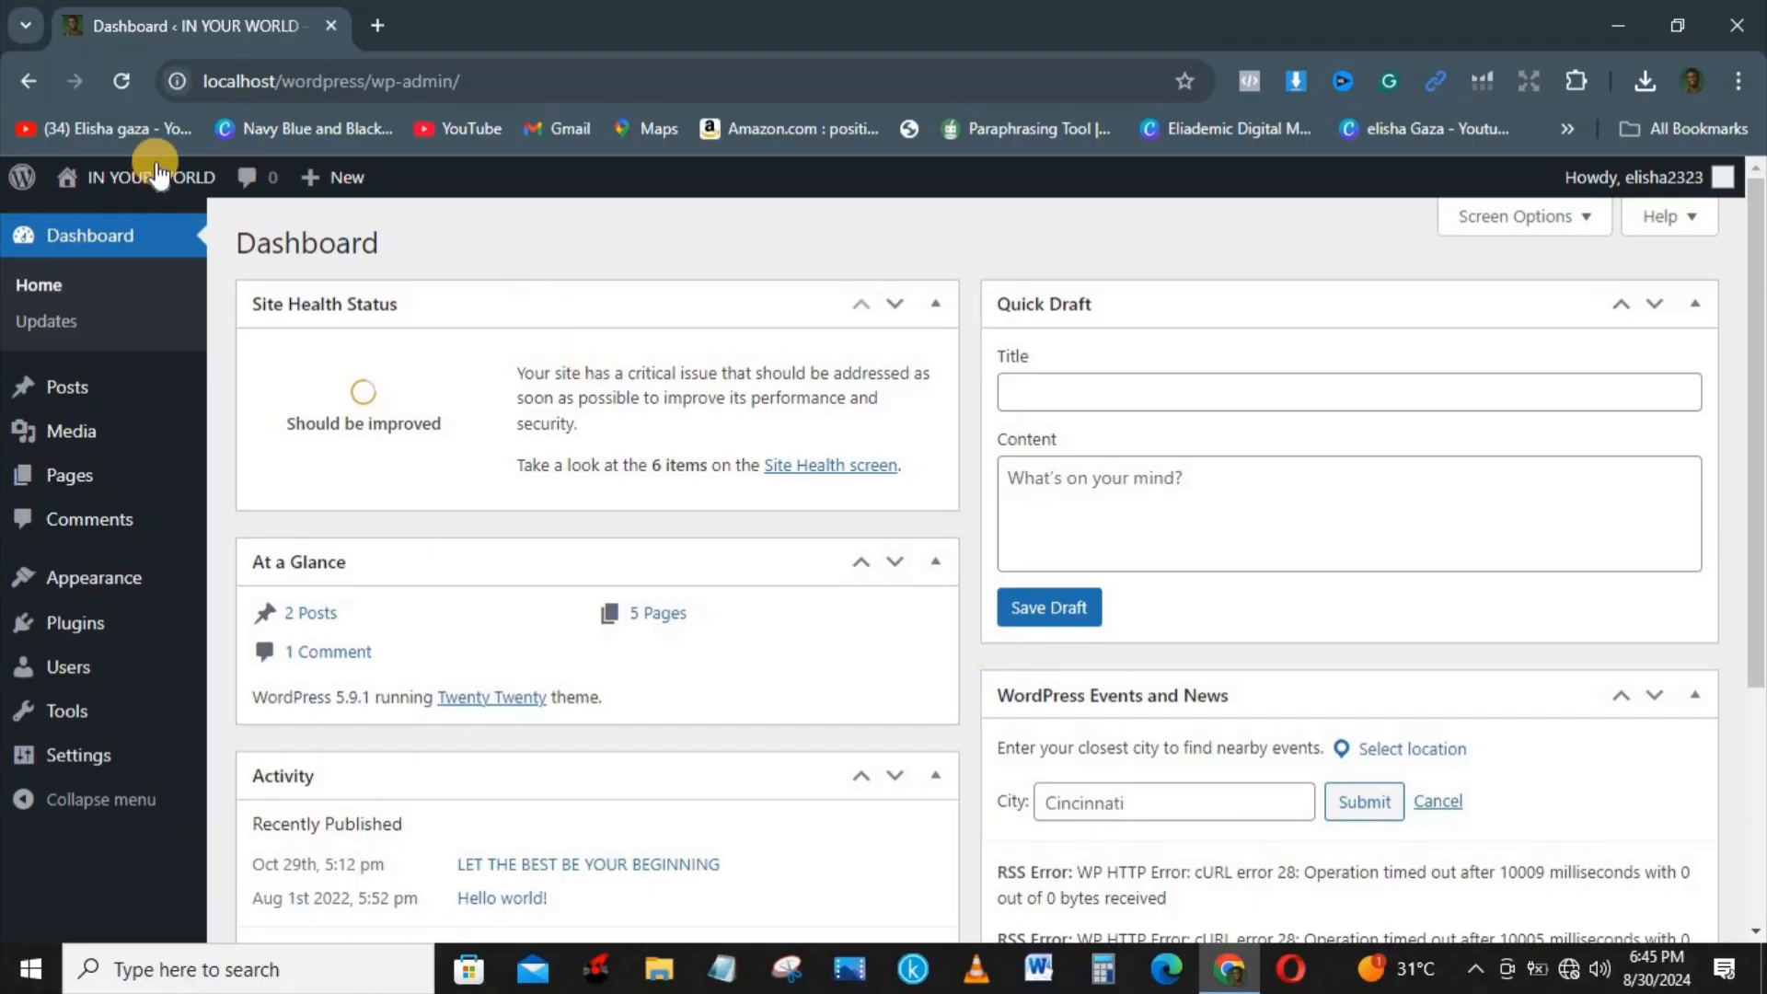
# Step: Open the IN YOUR WORLD site in a new browser tab and start customizing its theme
pyautogui.moveTo(141, 184)
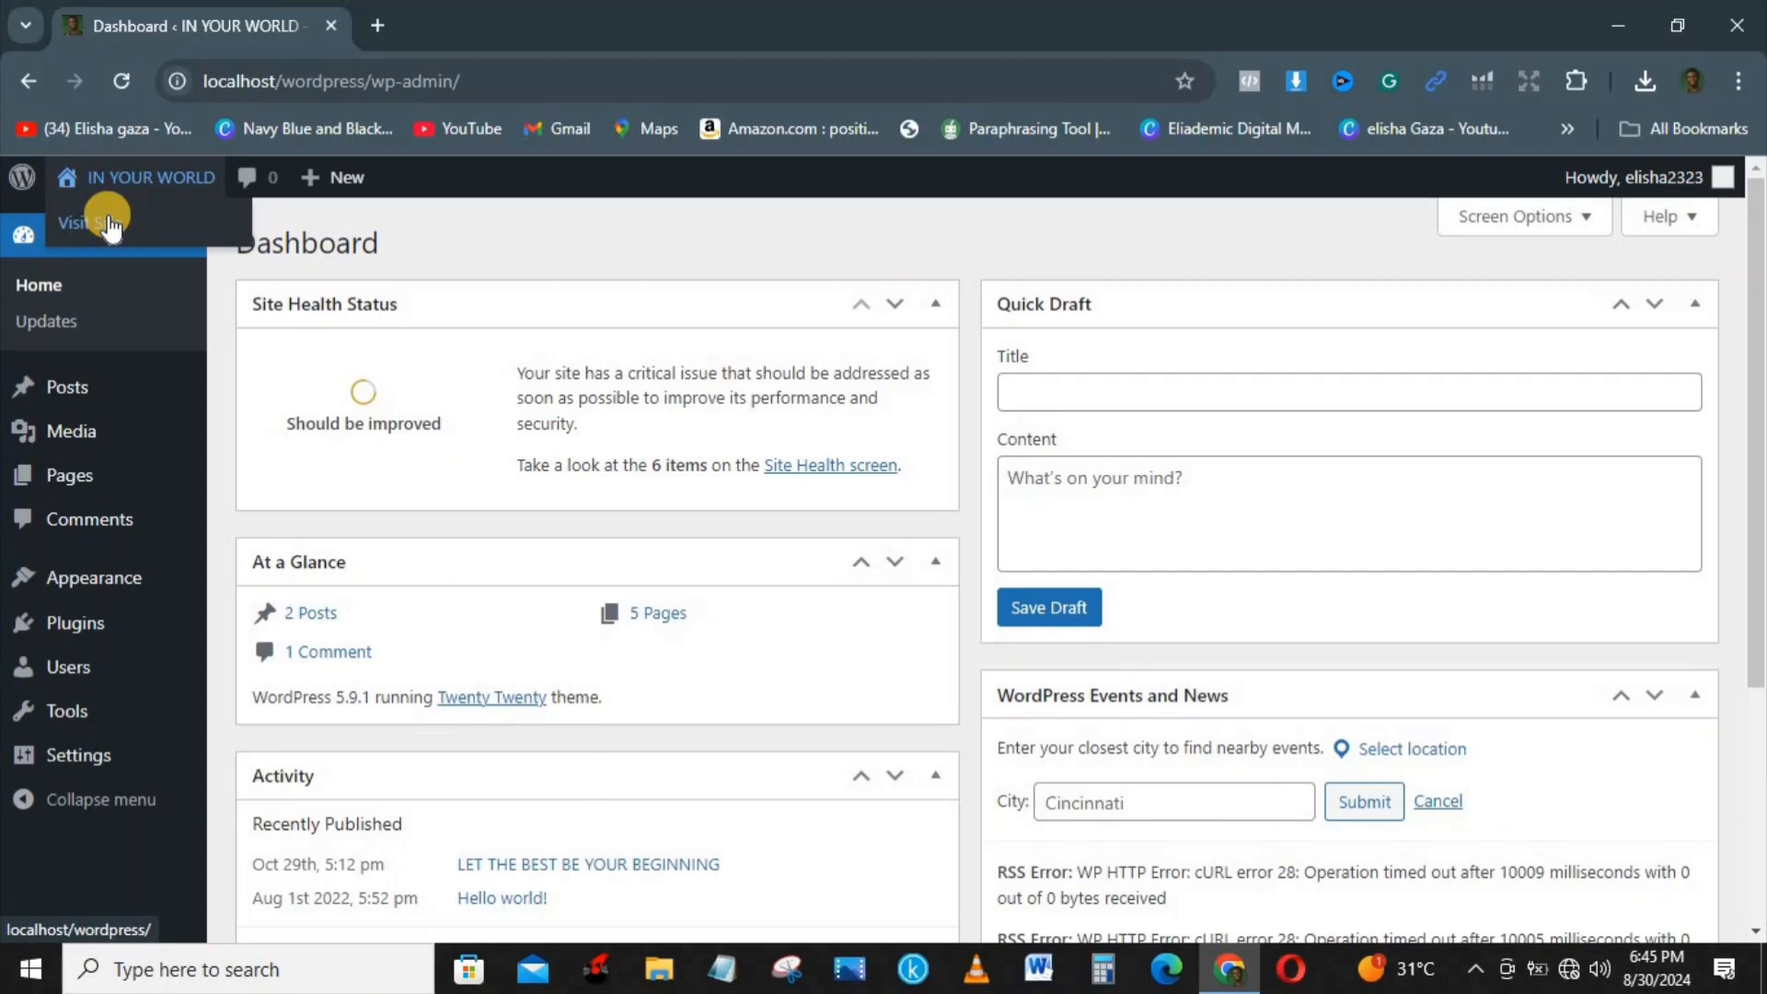
pyautogui.rightClick(107, 225)
pyautogui.click(247, 242)
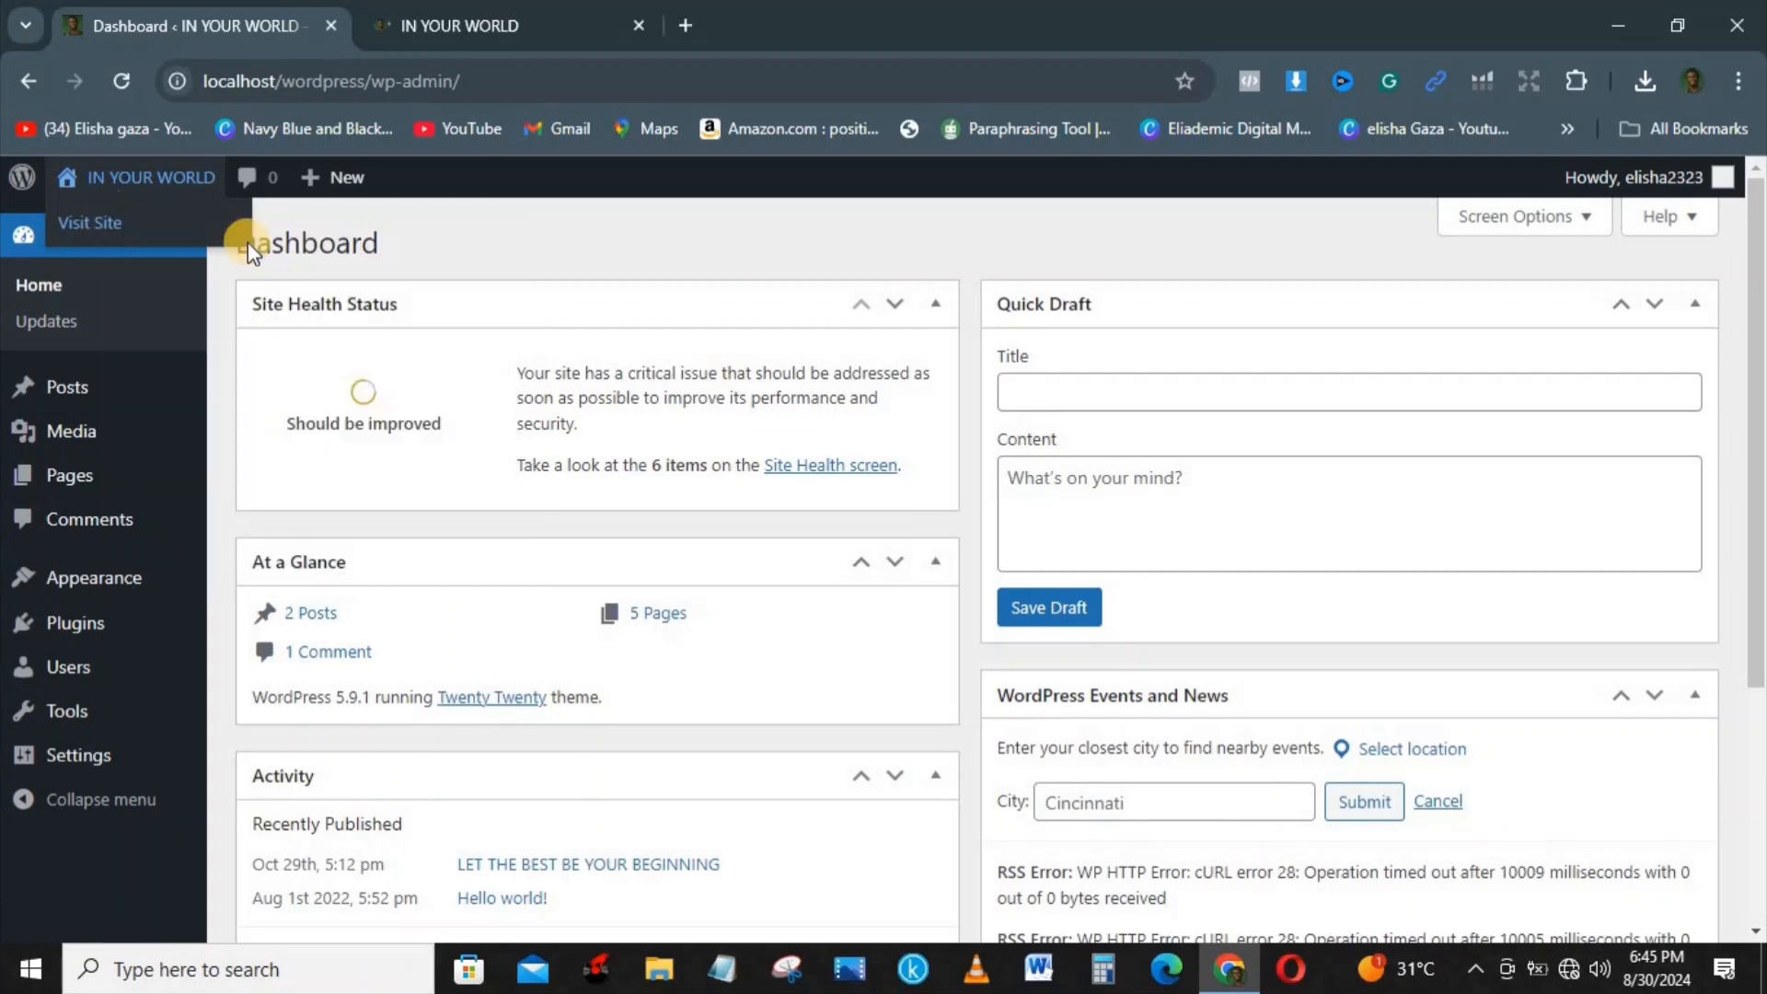
pyautogui.click(550, 15)
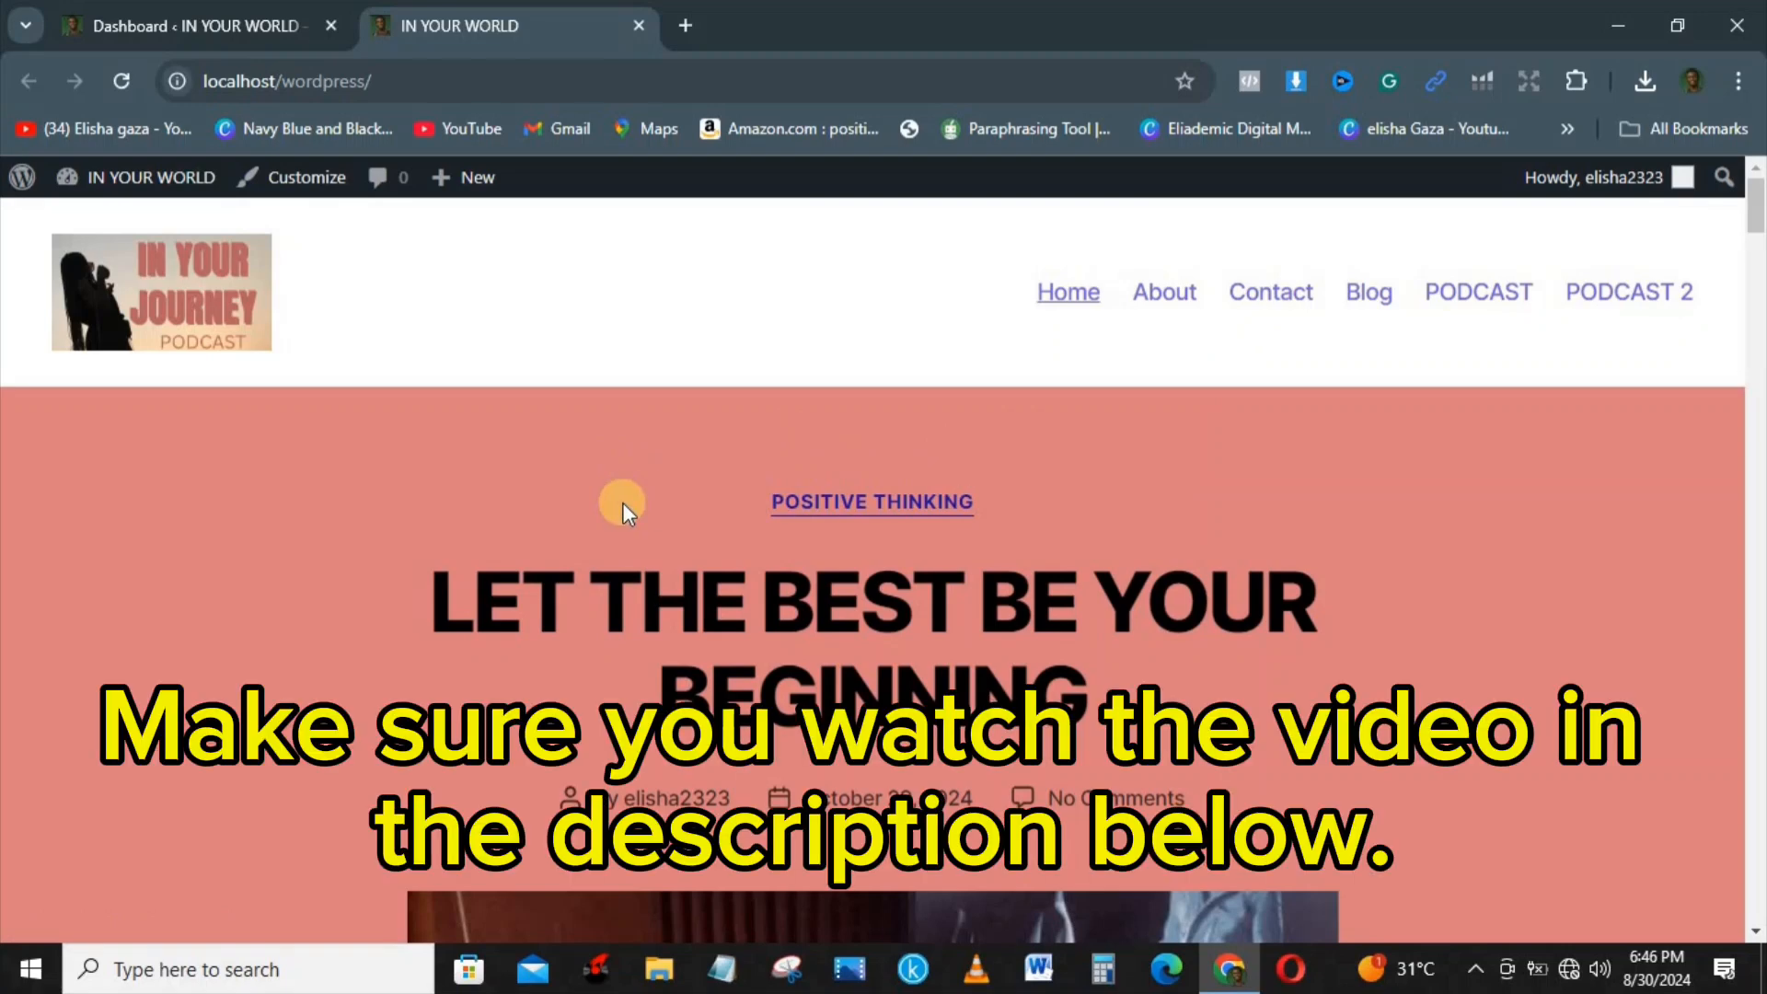
pyautogui.click(313, 179)
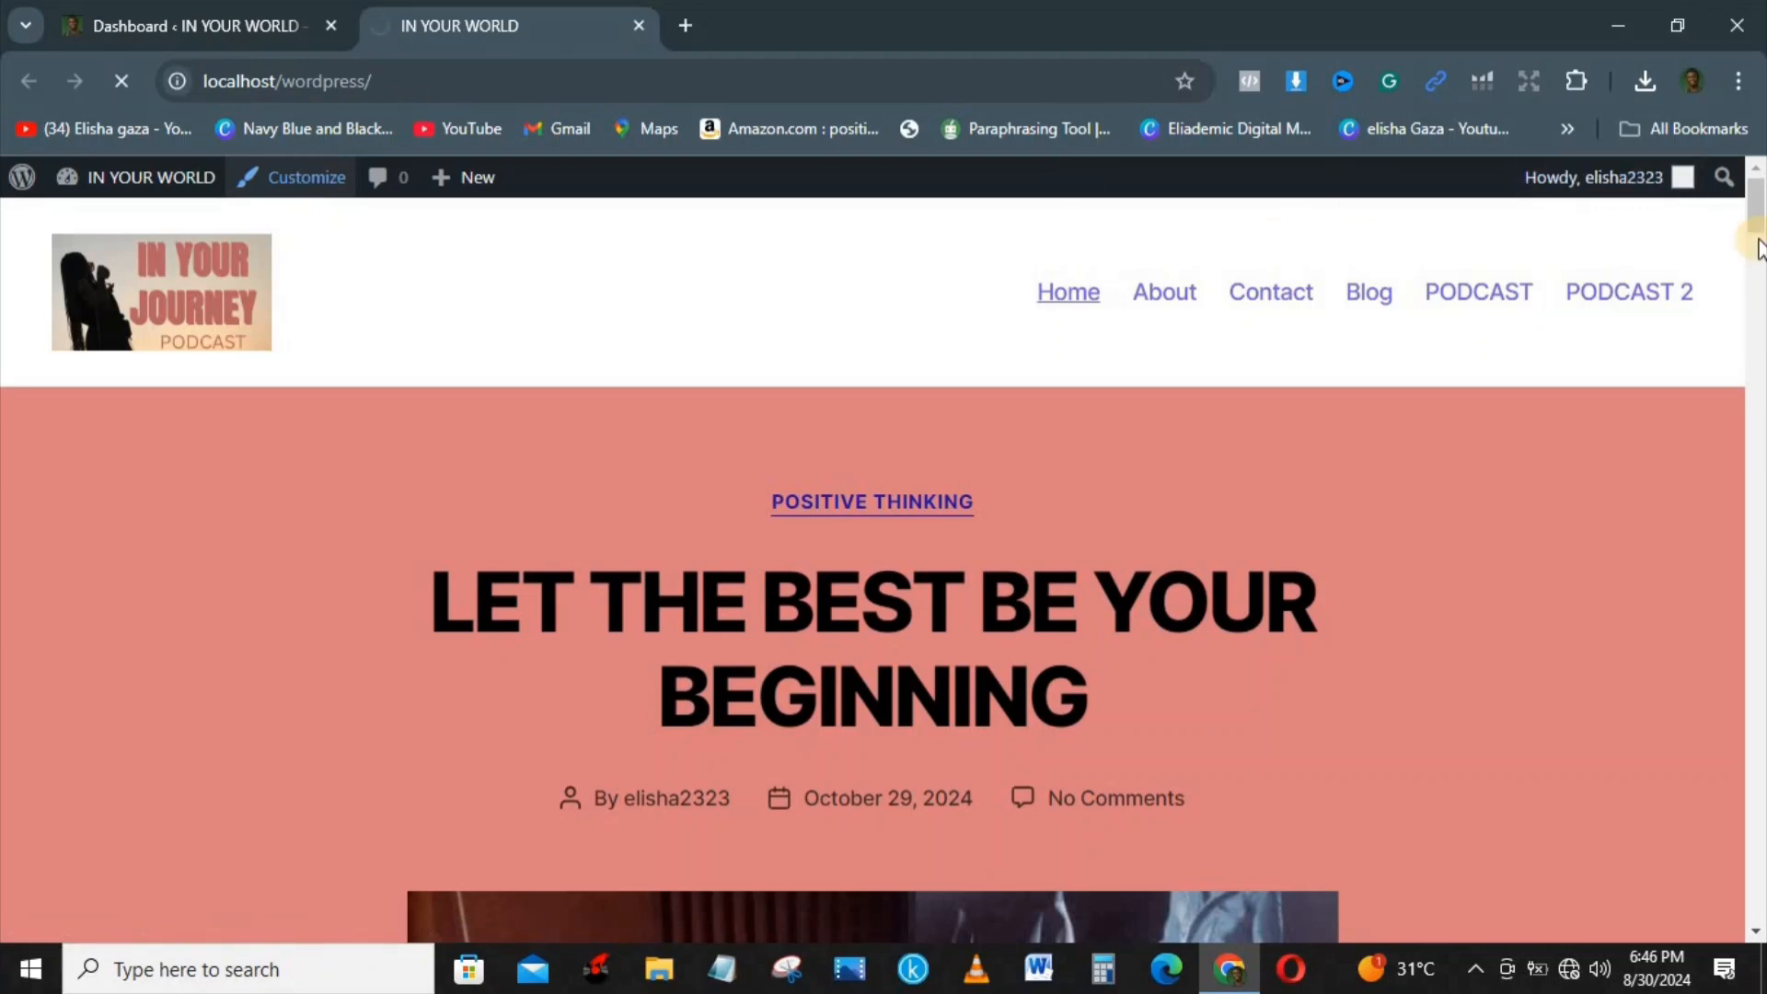
pyautogui.moveTo(1760, 221); pyautogui.dragTo(1763, 706)
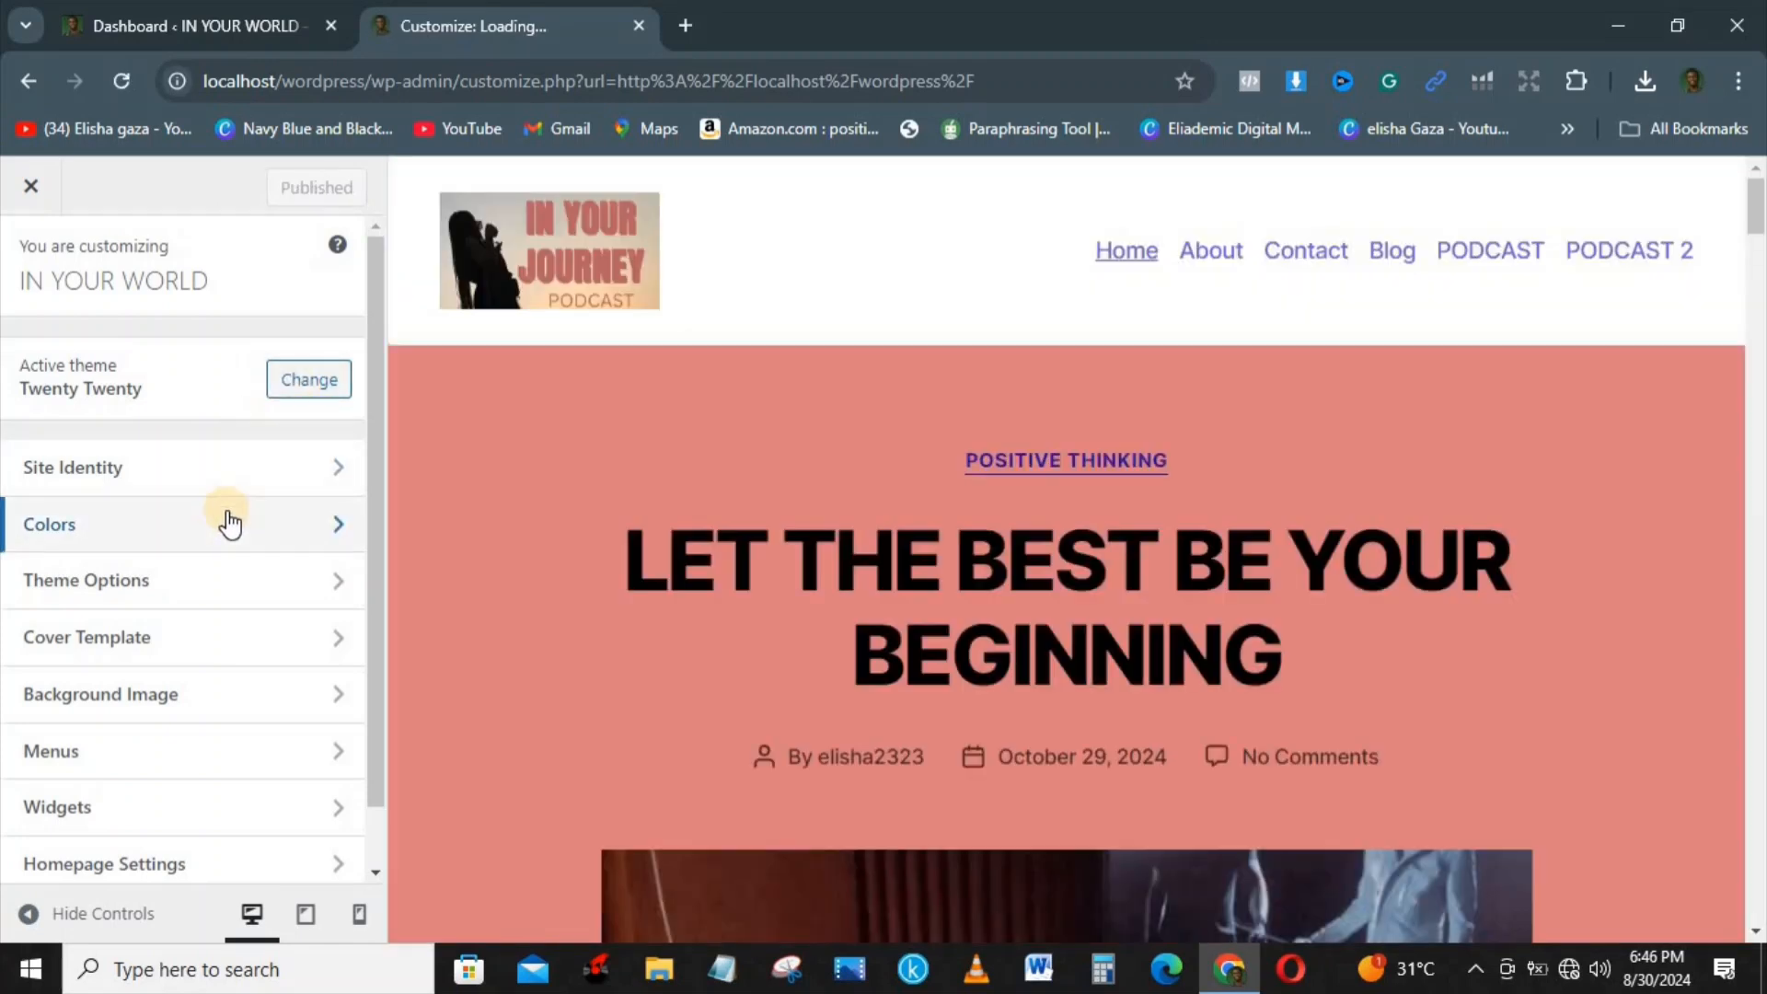
# Step: Reset the site's background color to its default #f5efe0 and publish the change
pyautogui.click(229, 518)
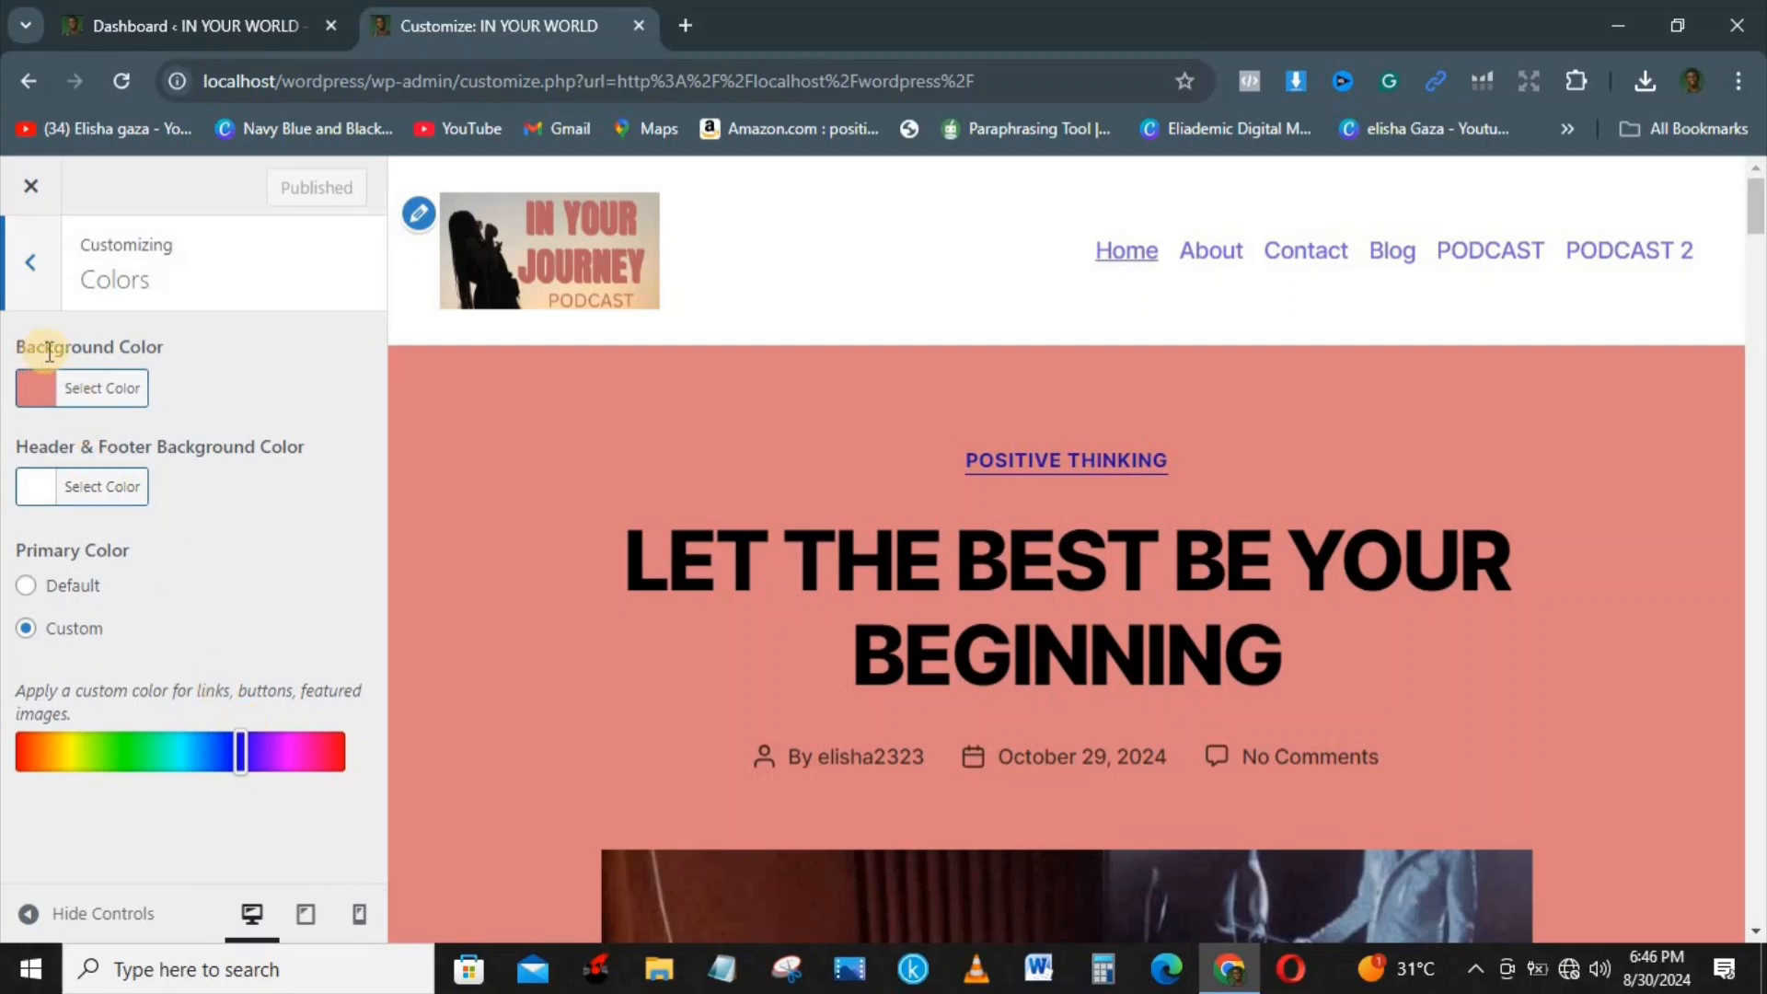
pyautogui.click(92, 387)
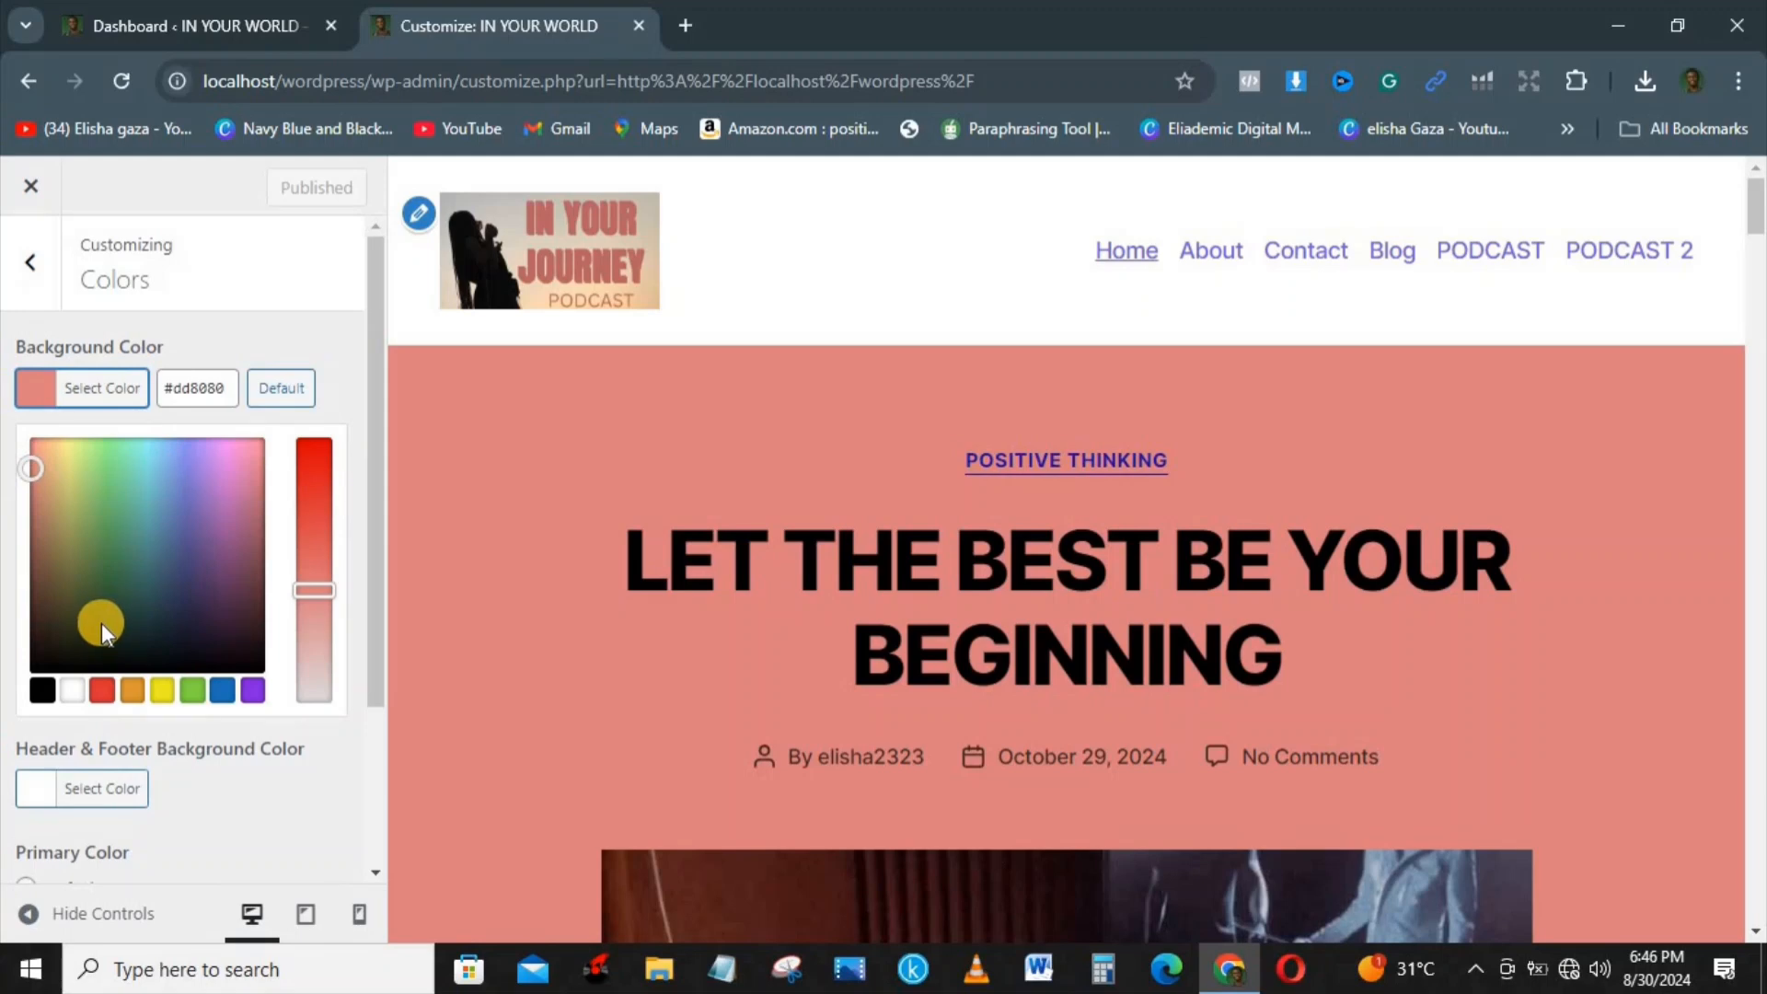
pyautogui.click(262, 386)
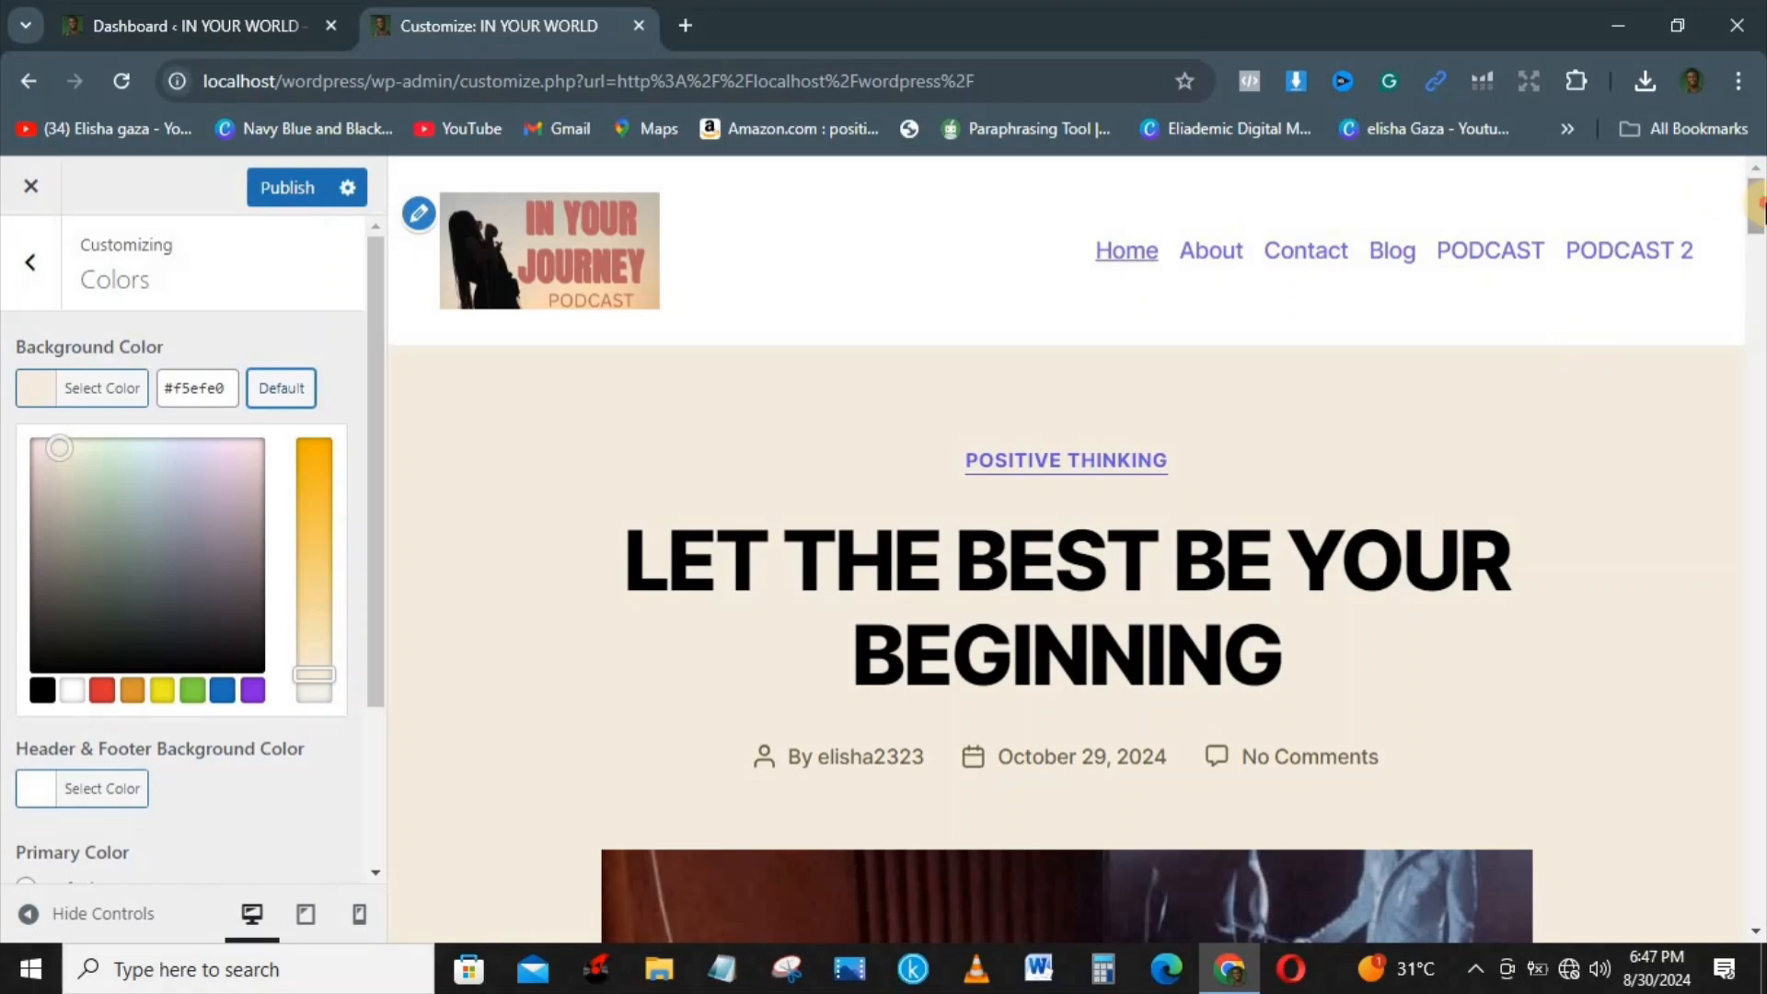
pyautogui.moveTo(1759, 211); pyautogui.dragTo(1756, 589)
pyautogui.moveTo(1710, 460); pyautogui.dragTo(1761, 313)
pyautogui.scroll(2, 1761, 313)
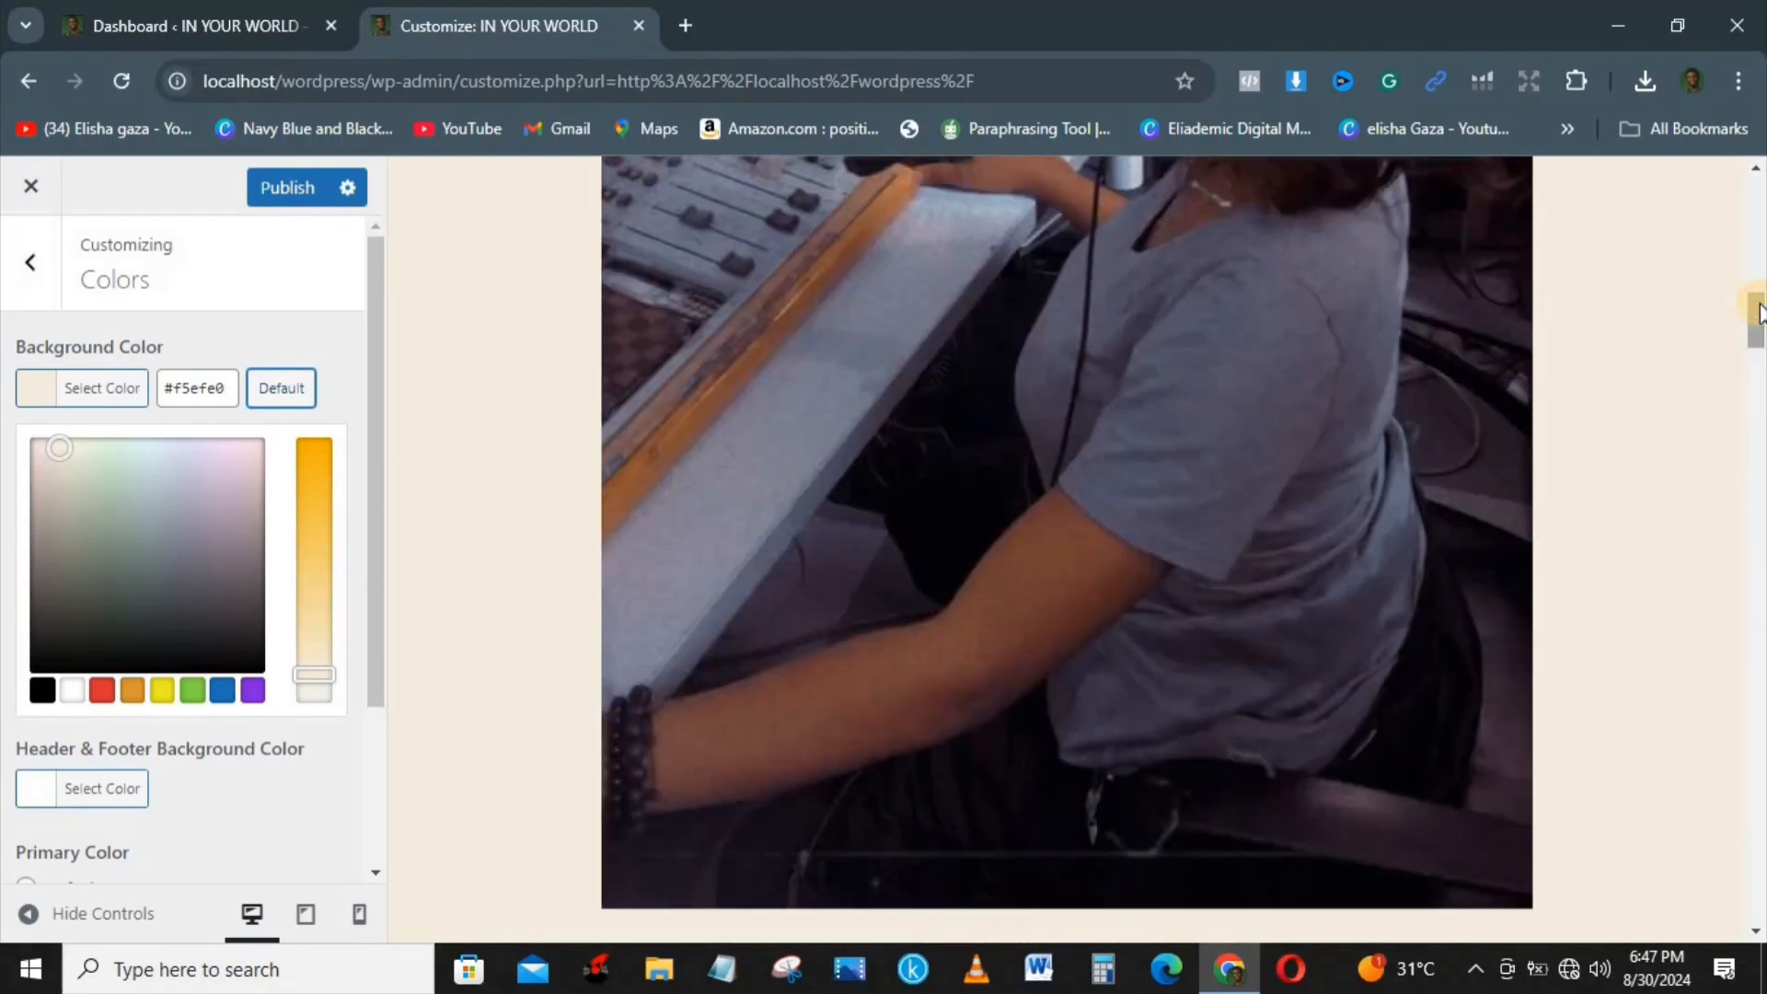
pyautogui.scroll(7, 1761, 313)
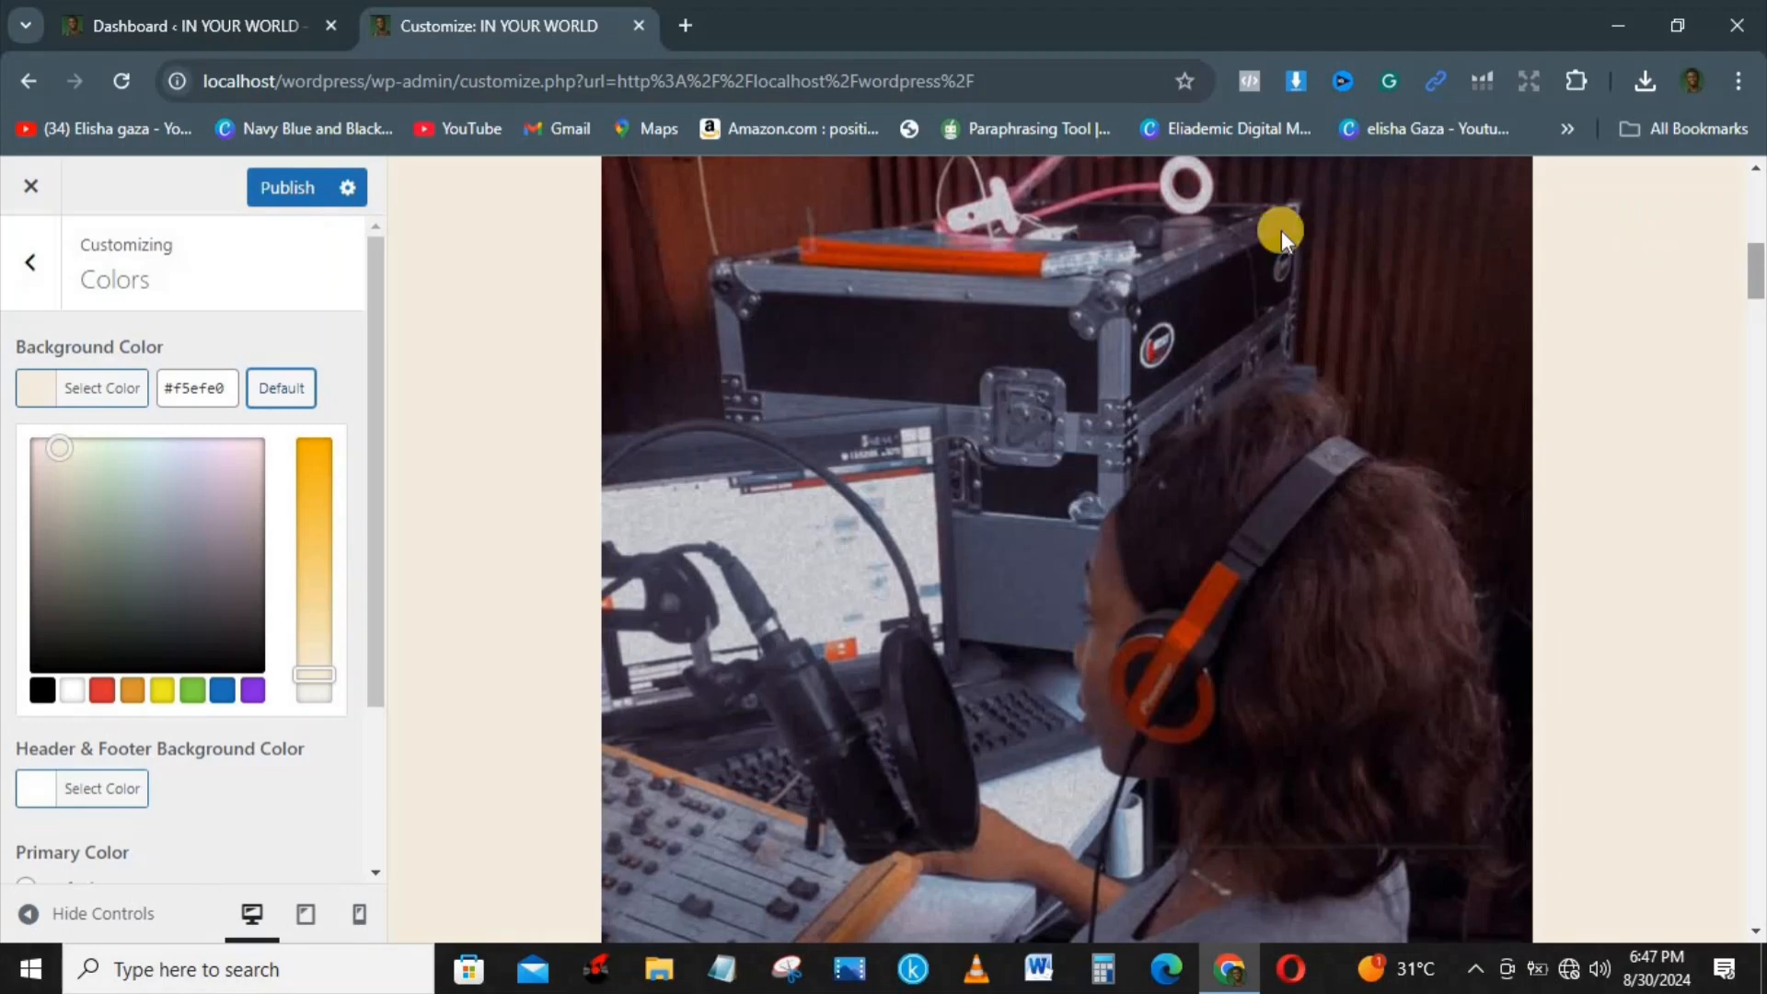
pyautogui.click(296, 184)
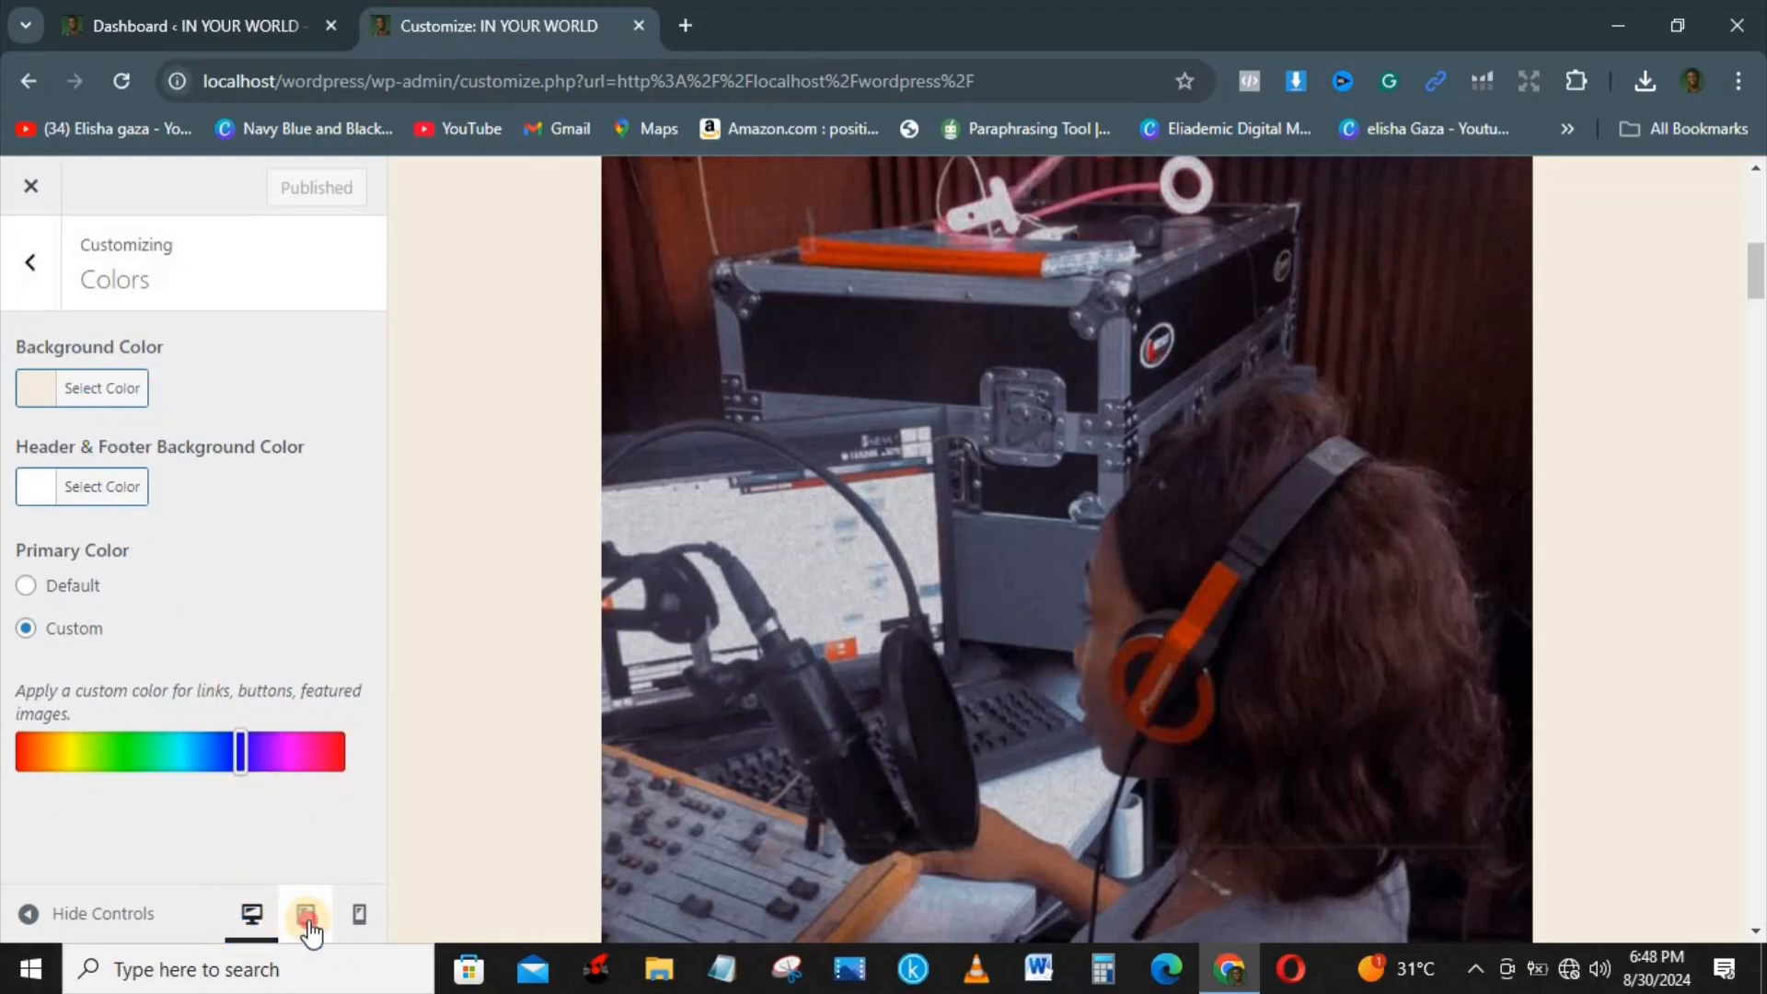
# Step: Preview the site at tablet size, checking its navigation menu and the page content
pyautogui.click(307, 917)
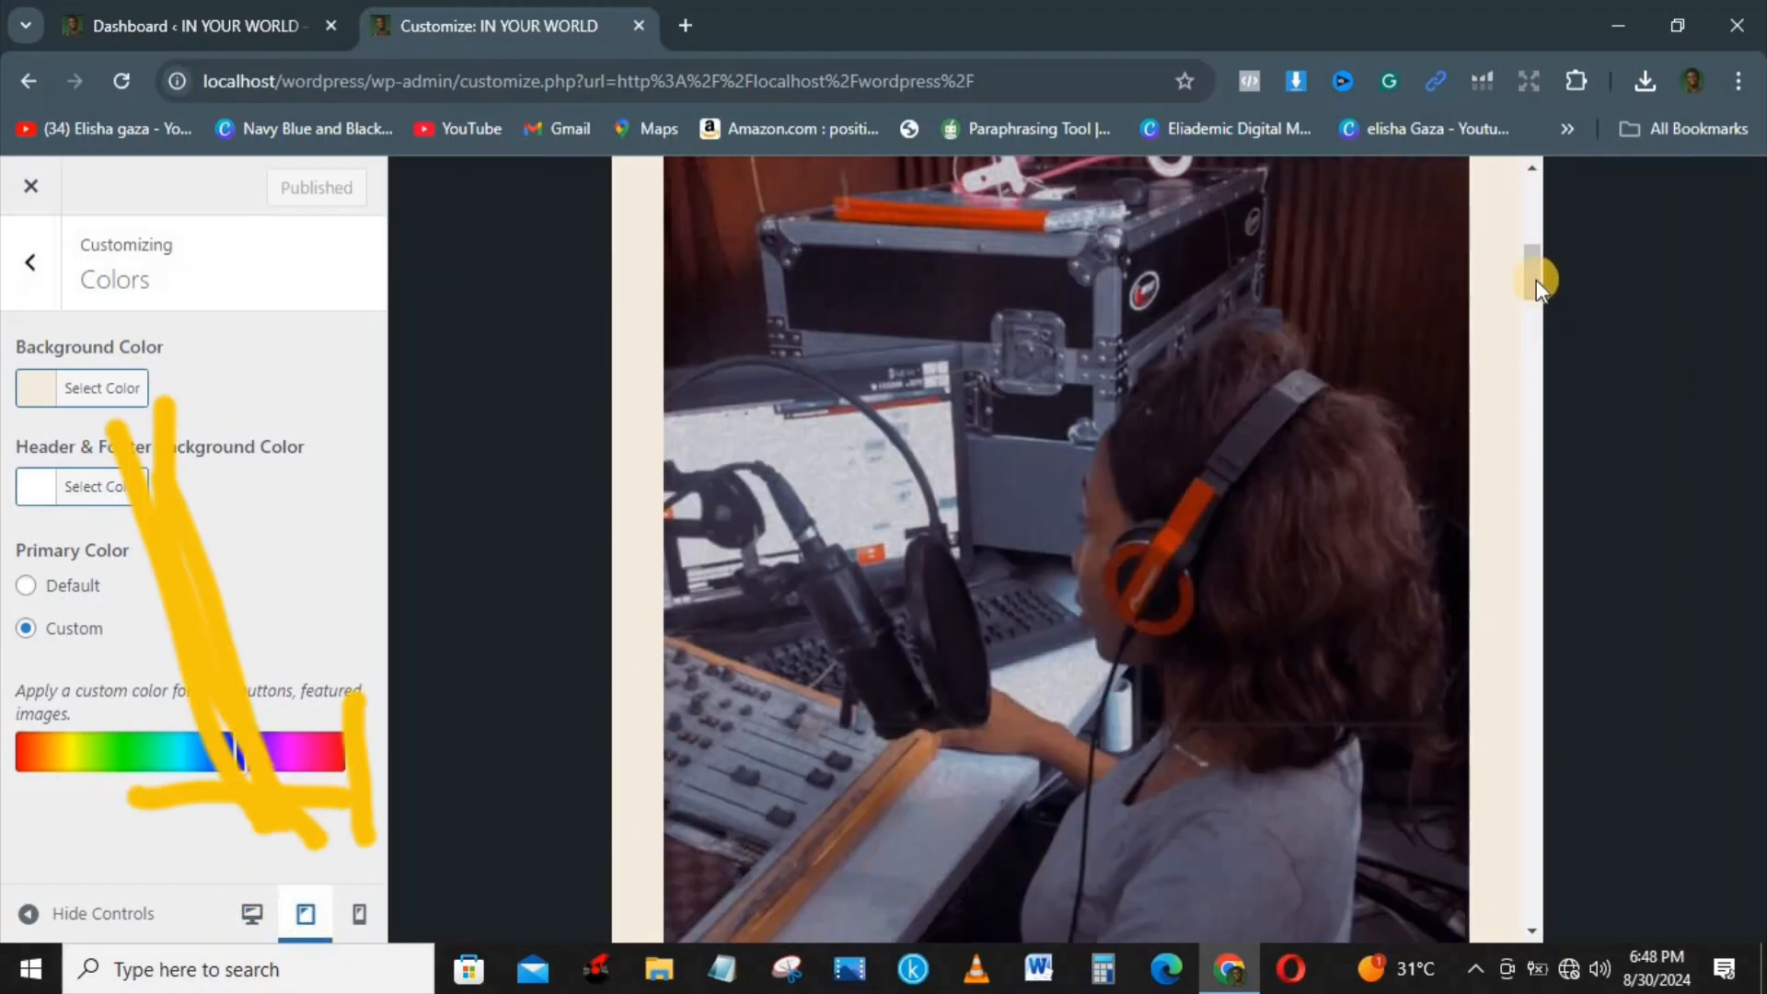
pyautogui.moveTo(1533, 280); pyautogui.dragTo(1537, 203)
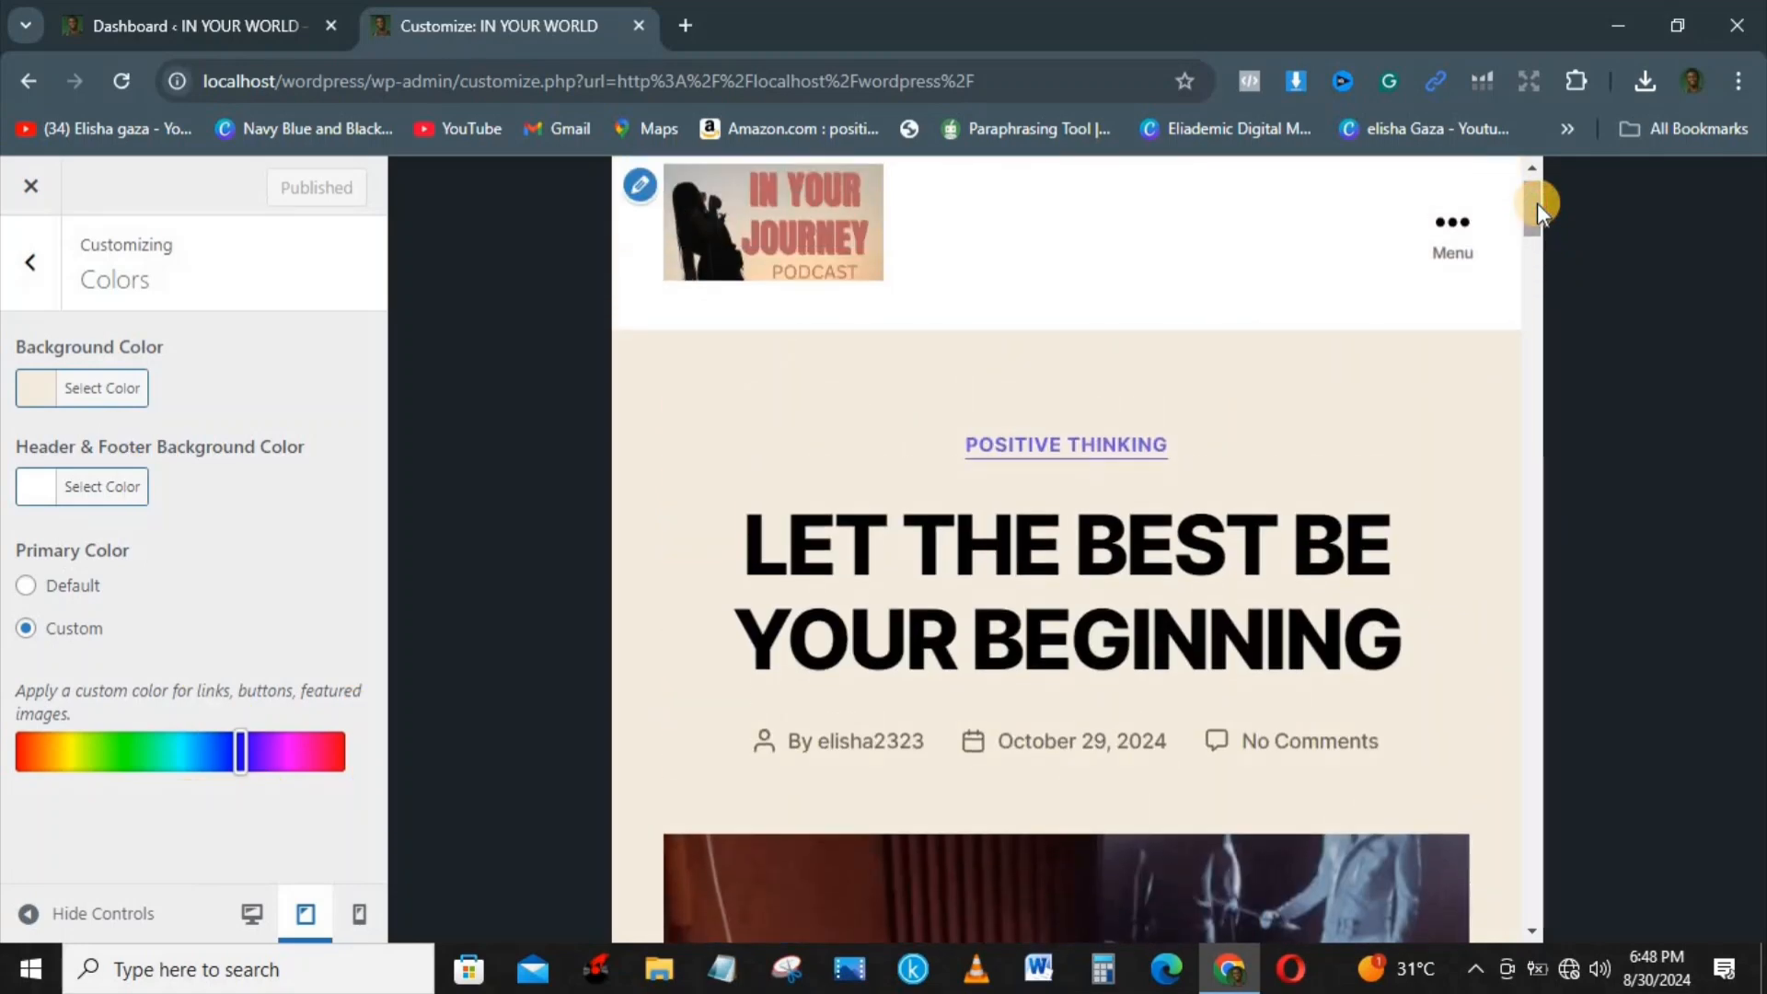
pyautogui.click(1448, 236)
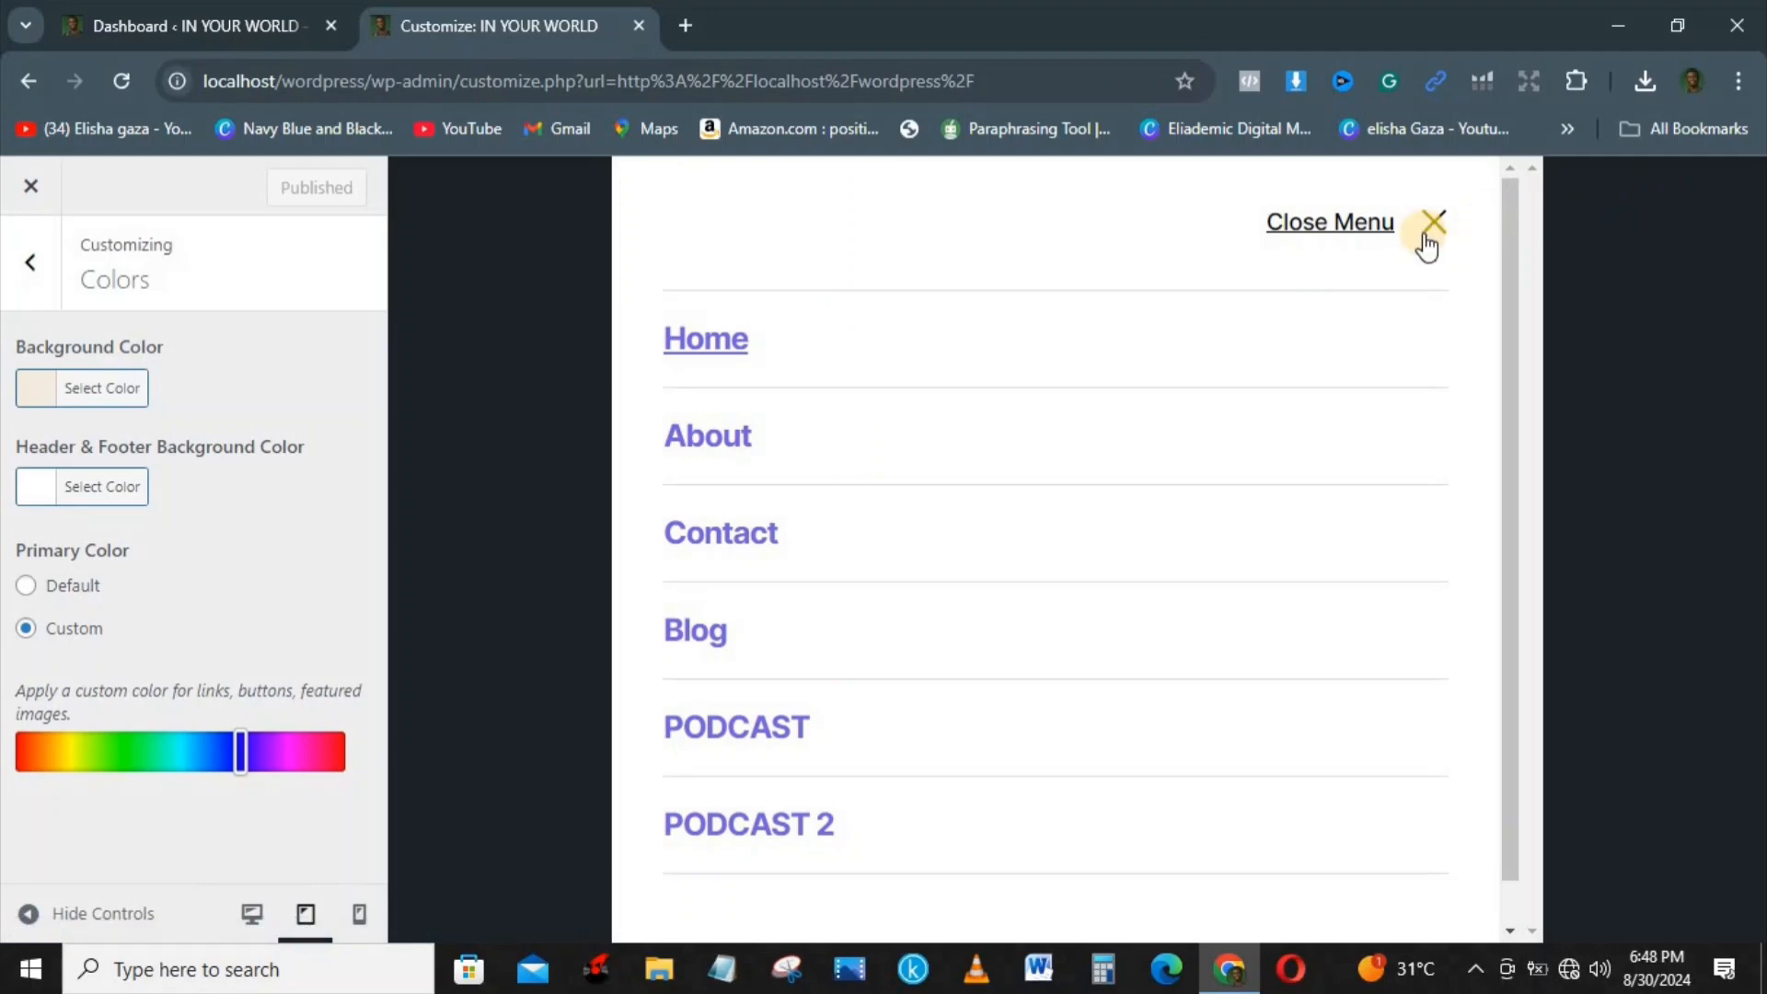
pyautogui.click(1428, 241)
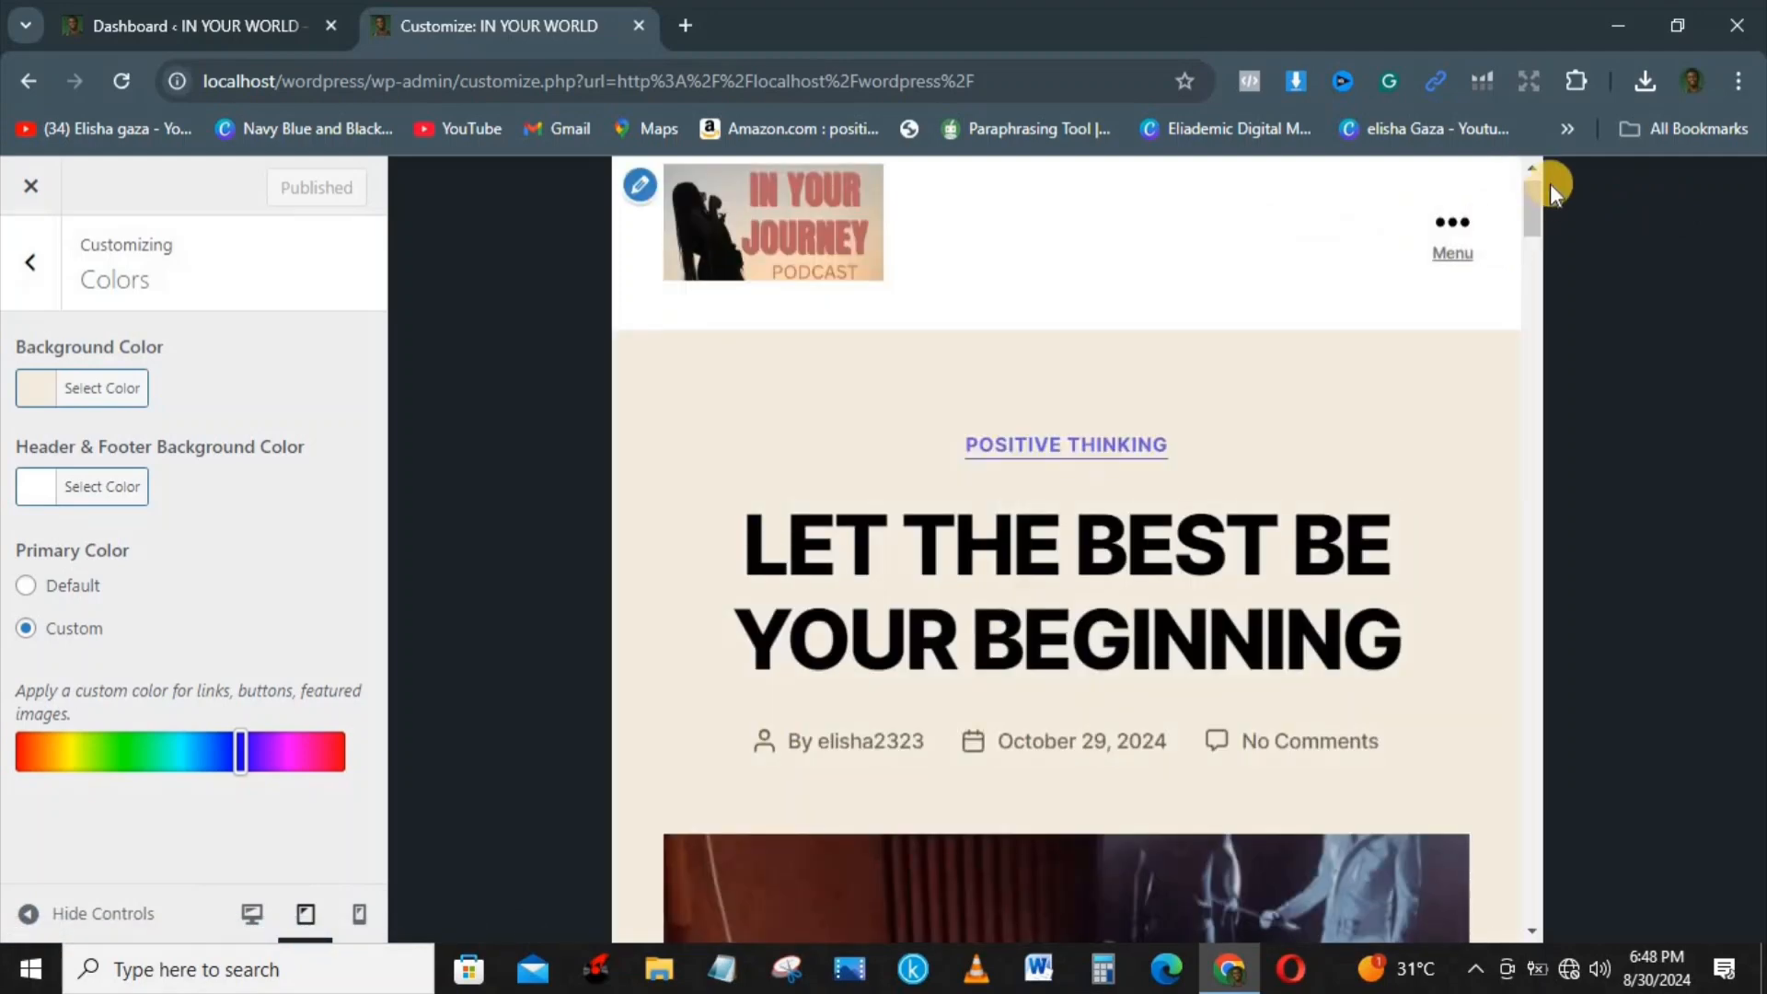
pyautogui.moveTo(1523, 228); pyautogui.dragTo(1533, 262)
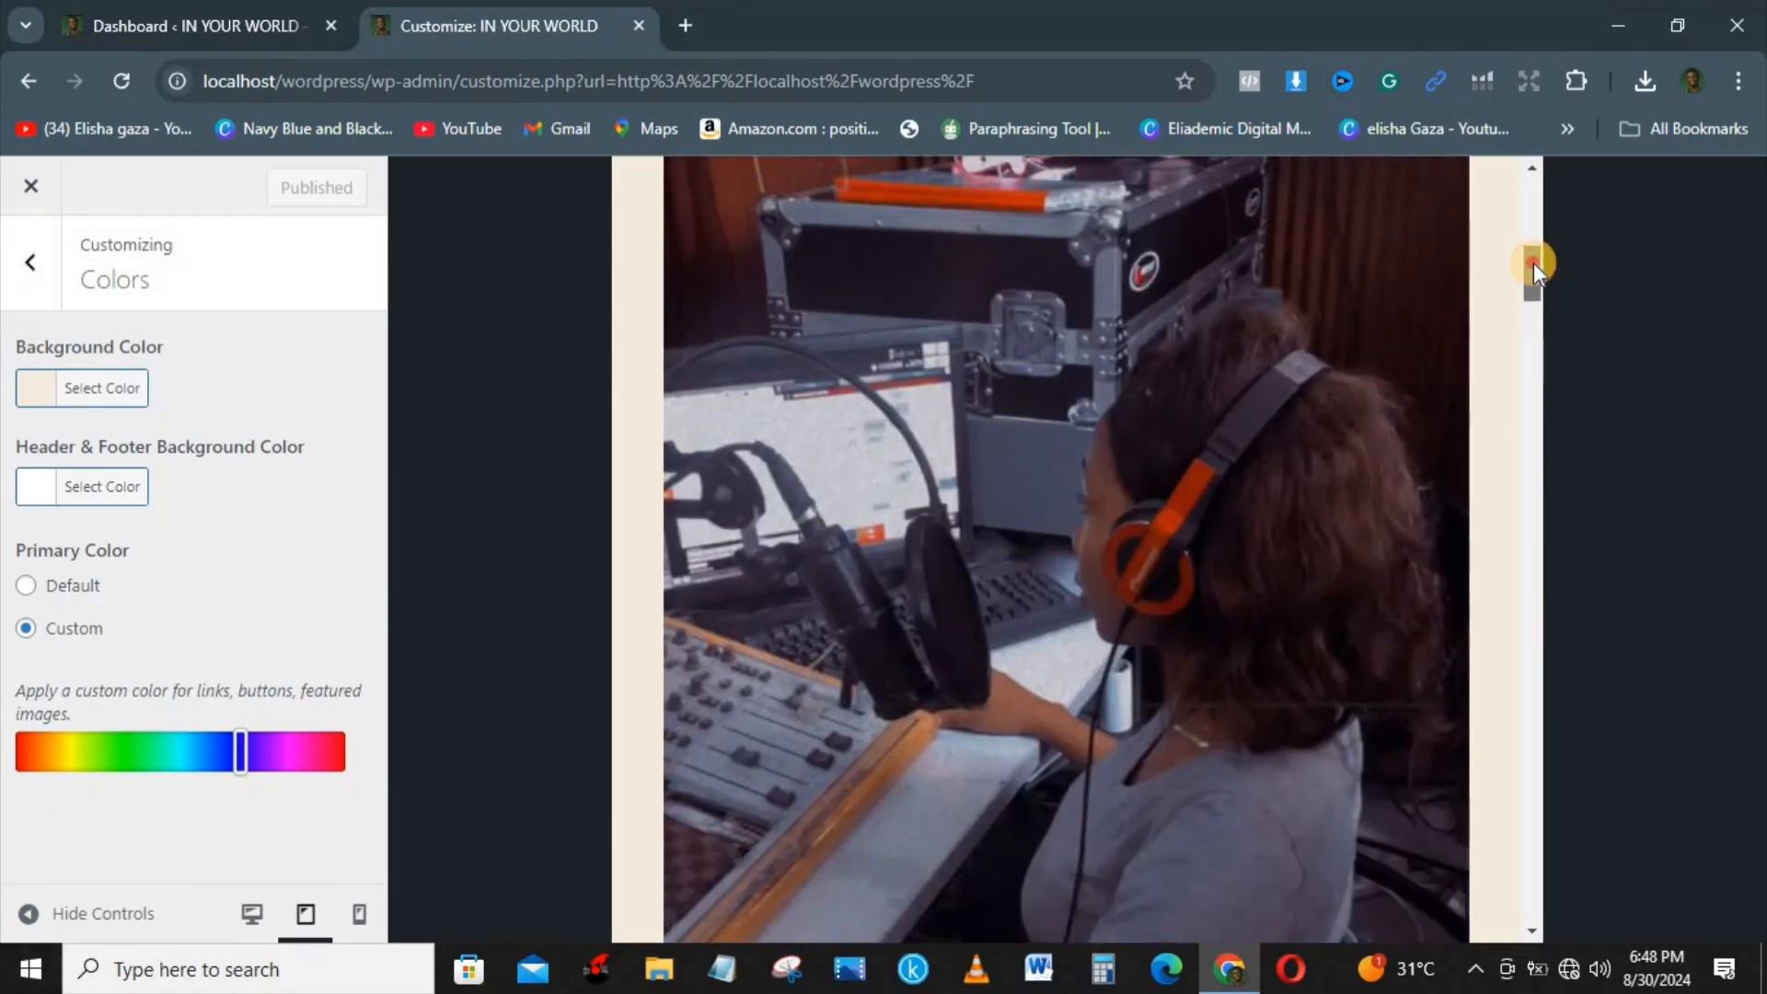
pyautogui.click(1534, 210)
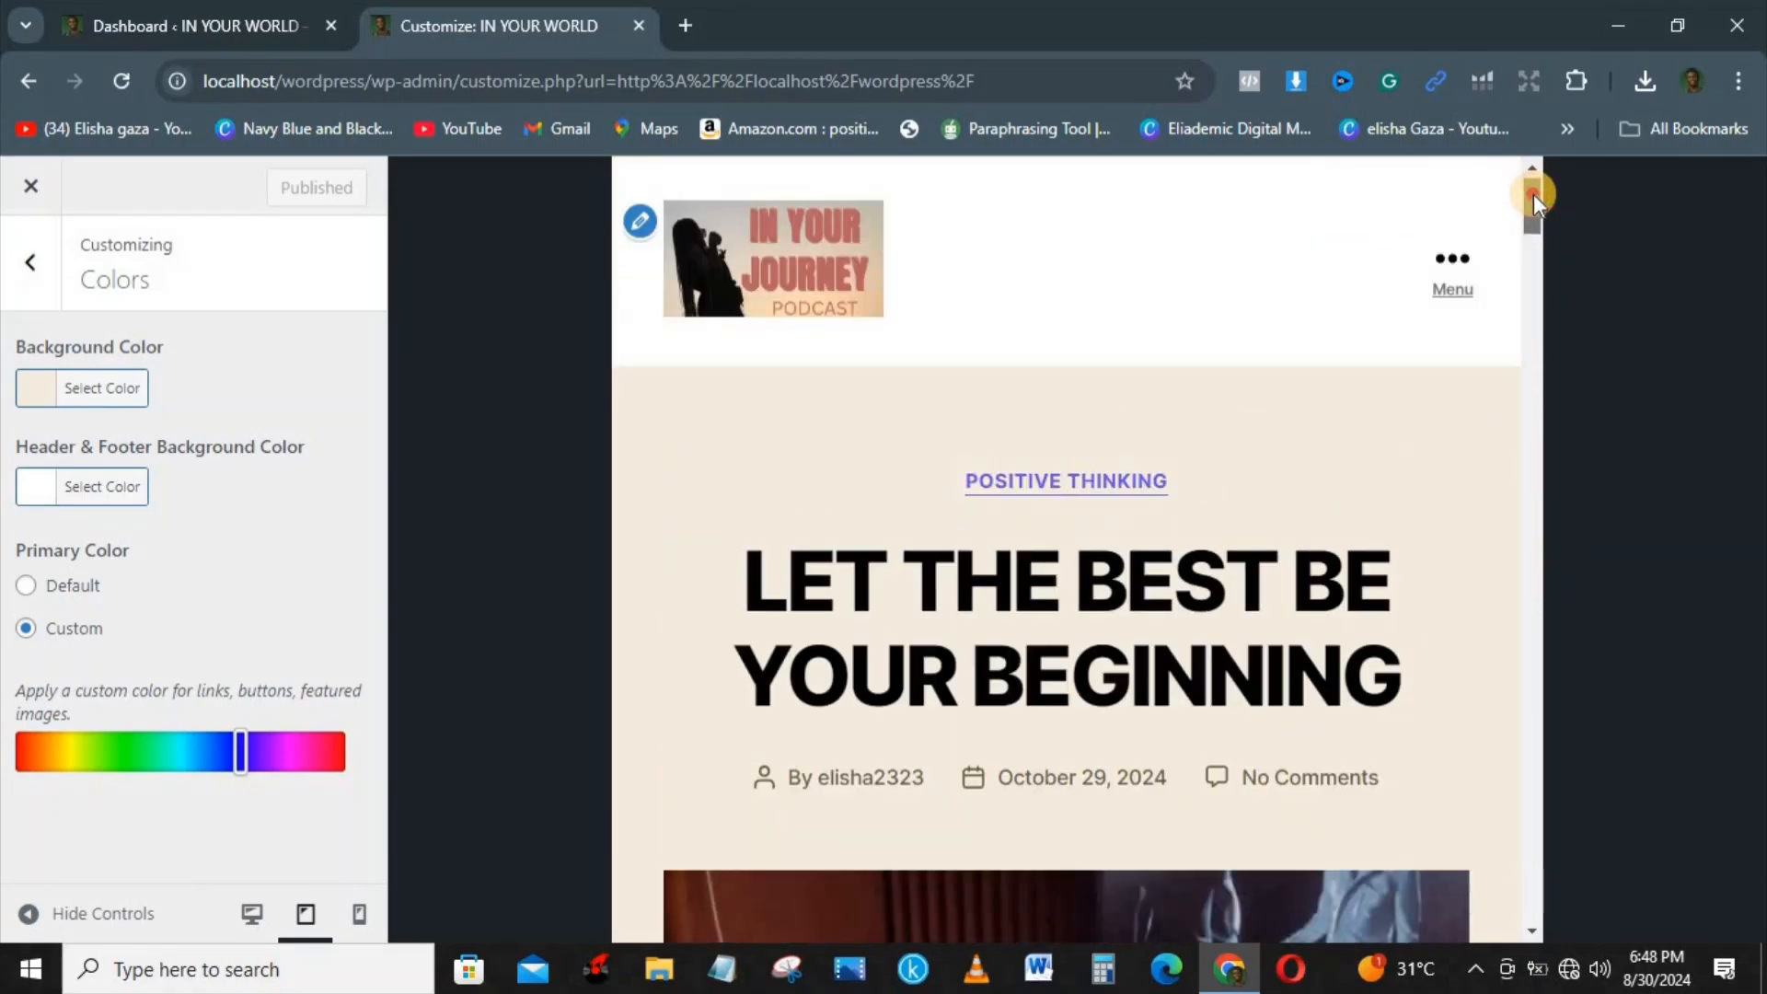
# Step: Preview the site at mobile size, checking its navigation menu and the page down to the footer
pyautogui.click(359, 914)
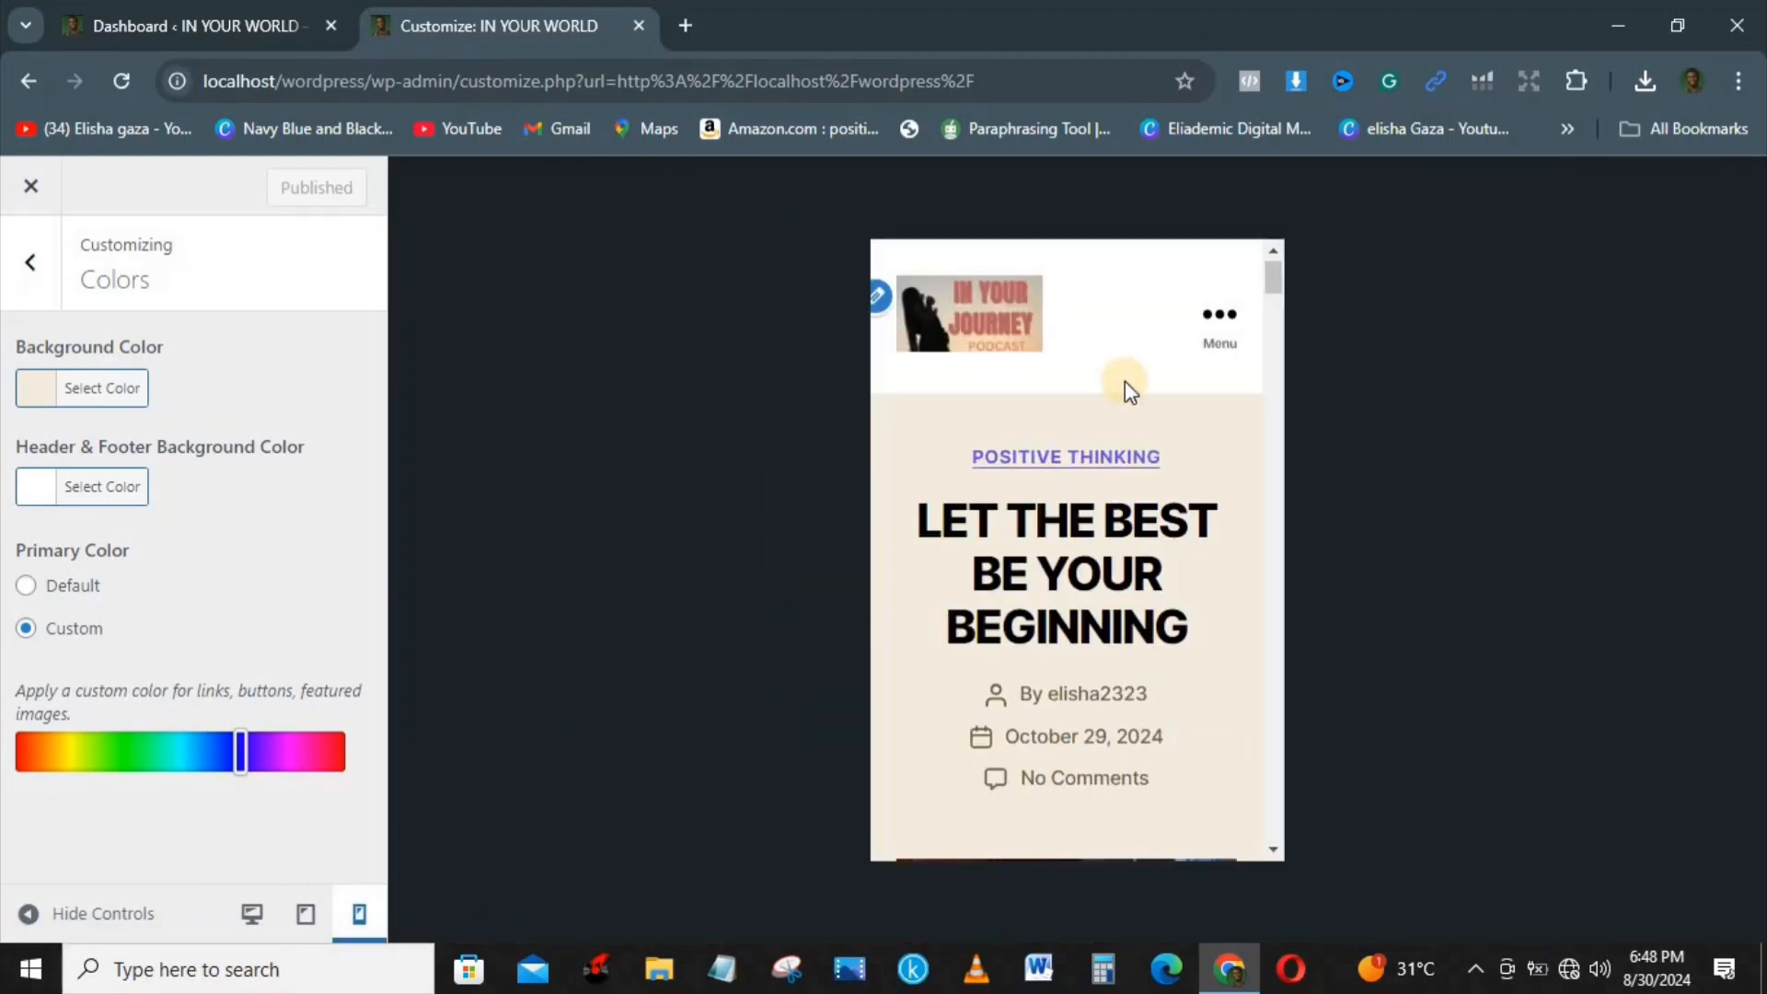
pyautogui.click(1217, 340)
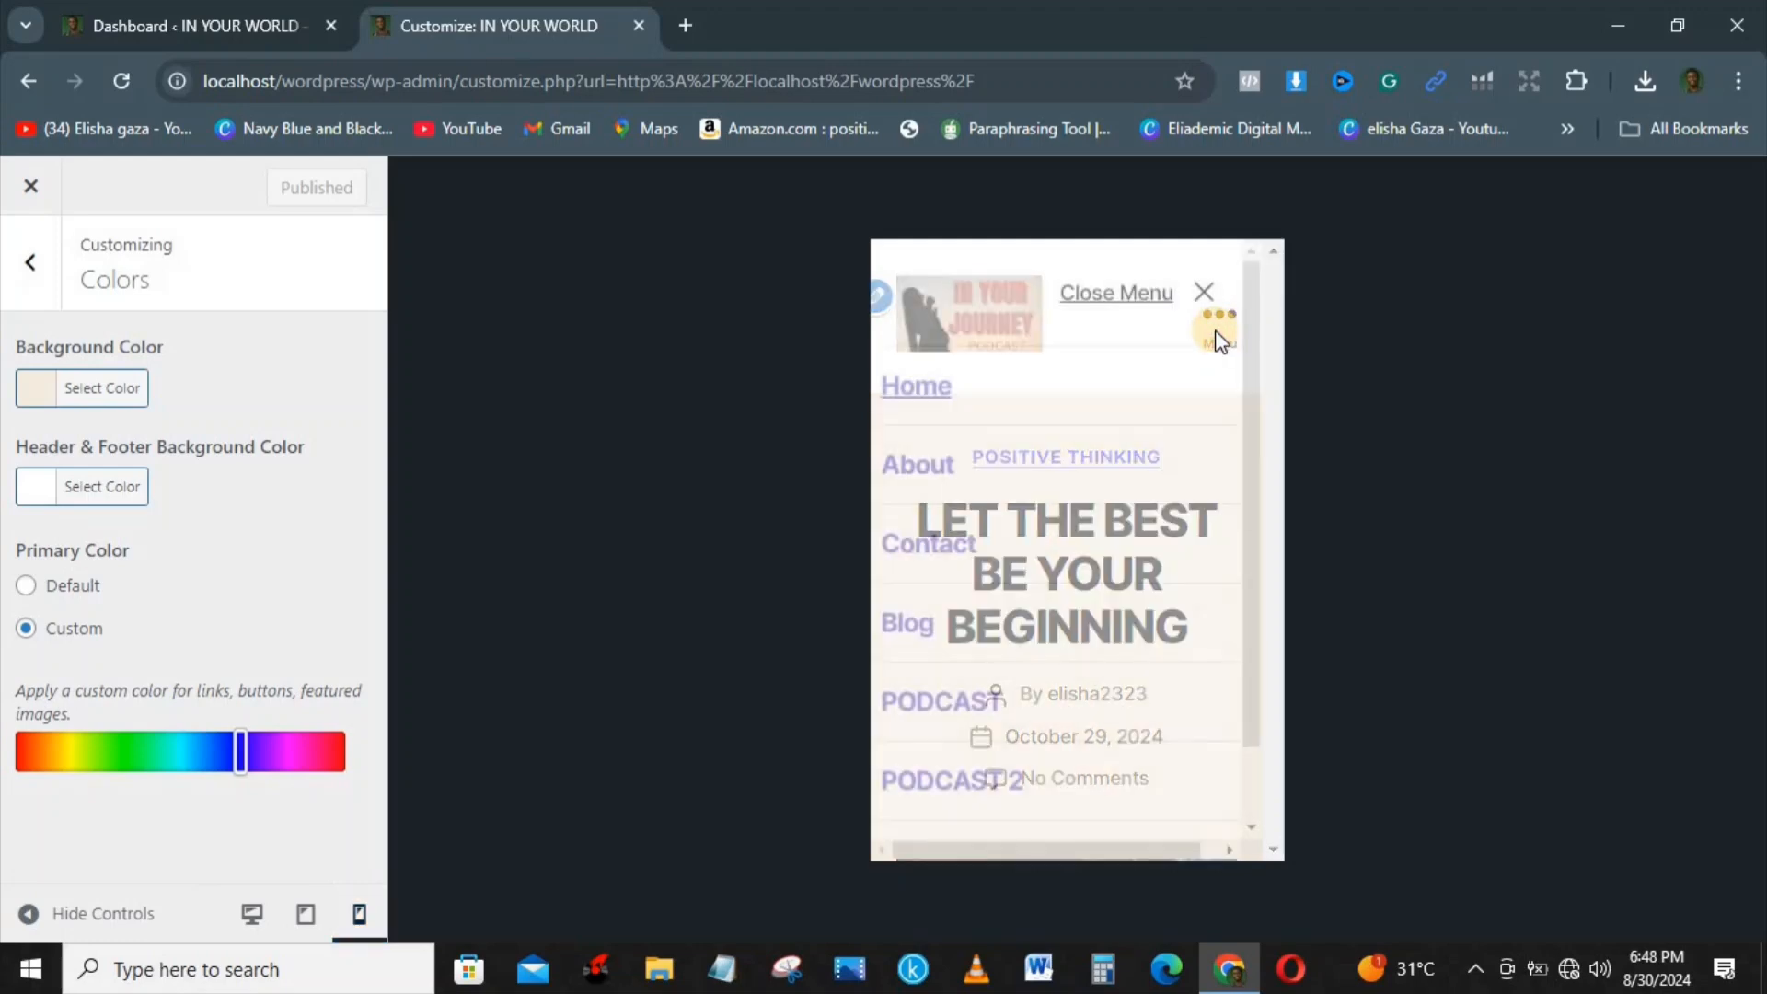
pyautogui.moveTo(1244, 324); pyautogui.dragTo(909, 392)
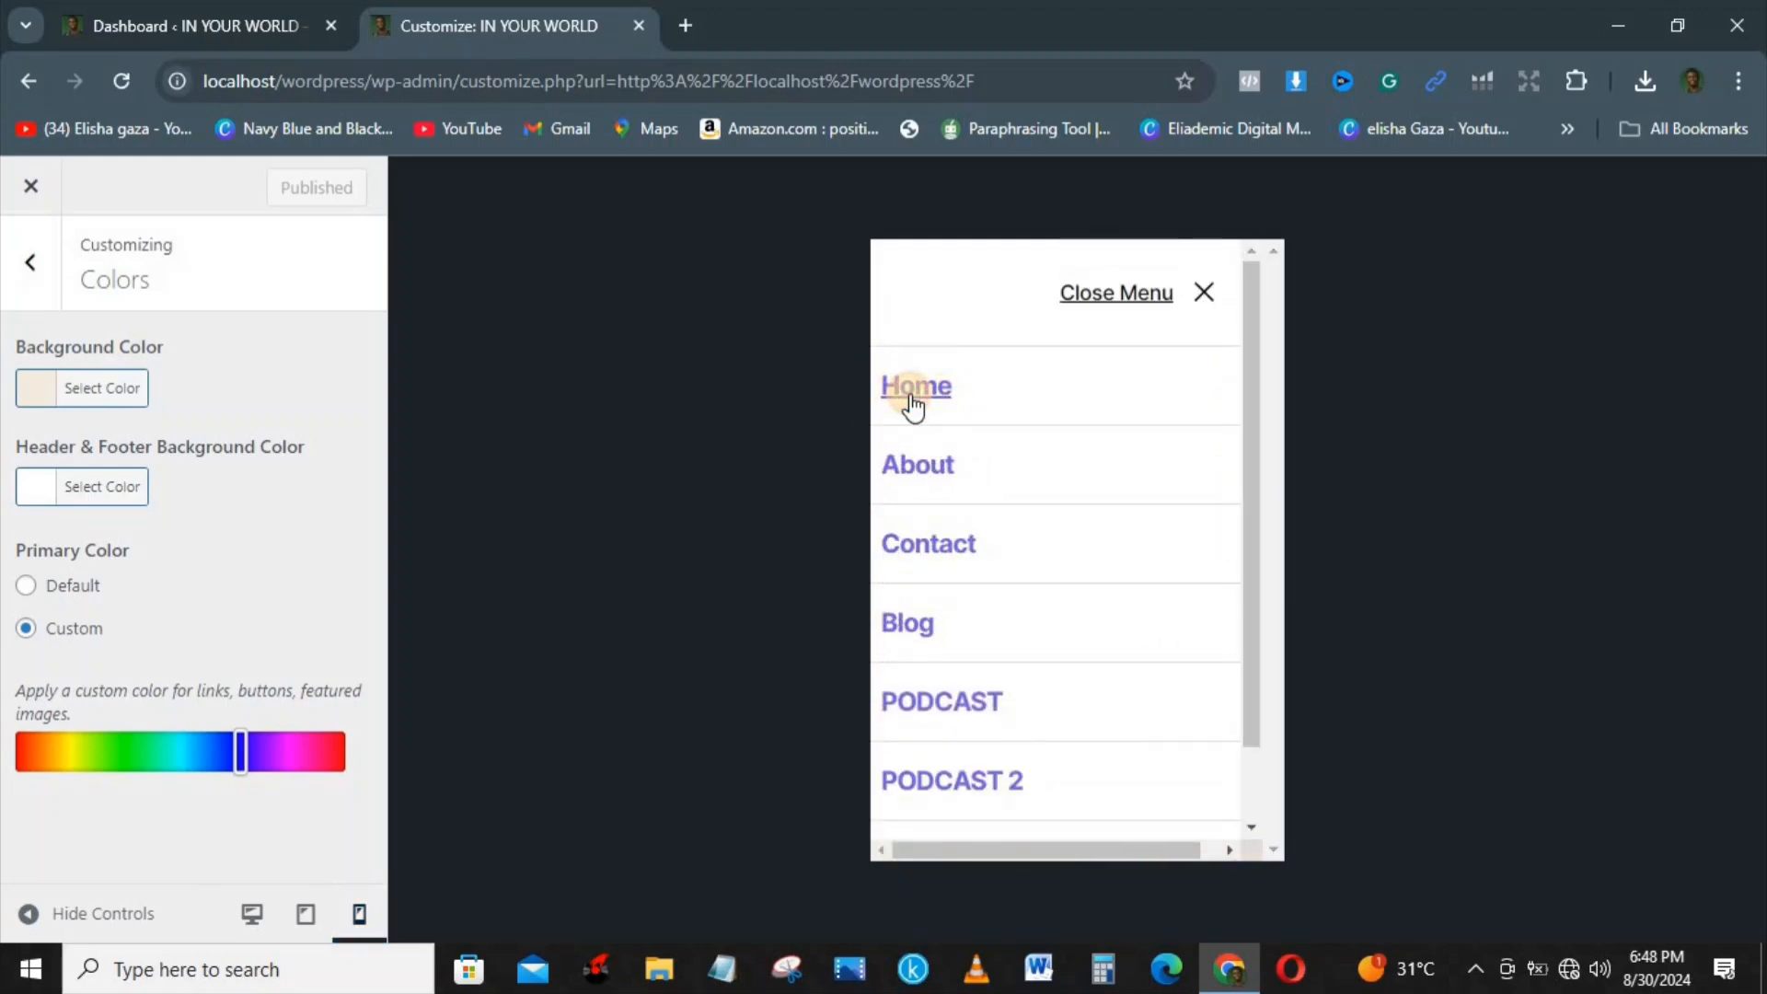
pyautogui.click(1201, 292)
pyautogui.moveTo(1272, 269); pyautogui.dragTo(1291, 851)
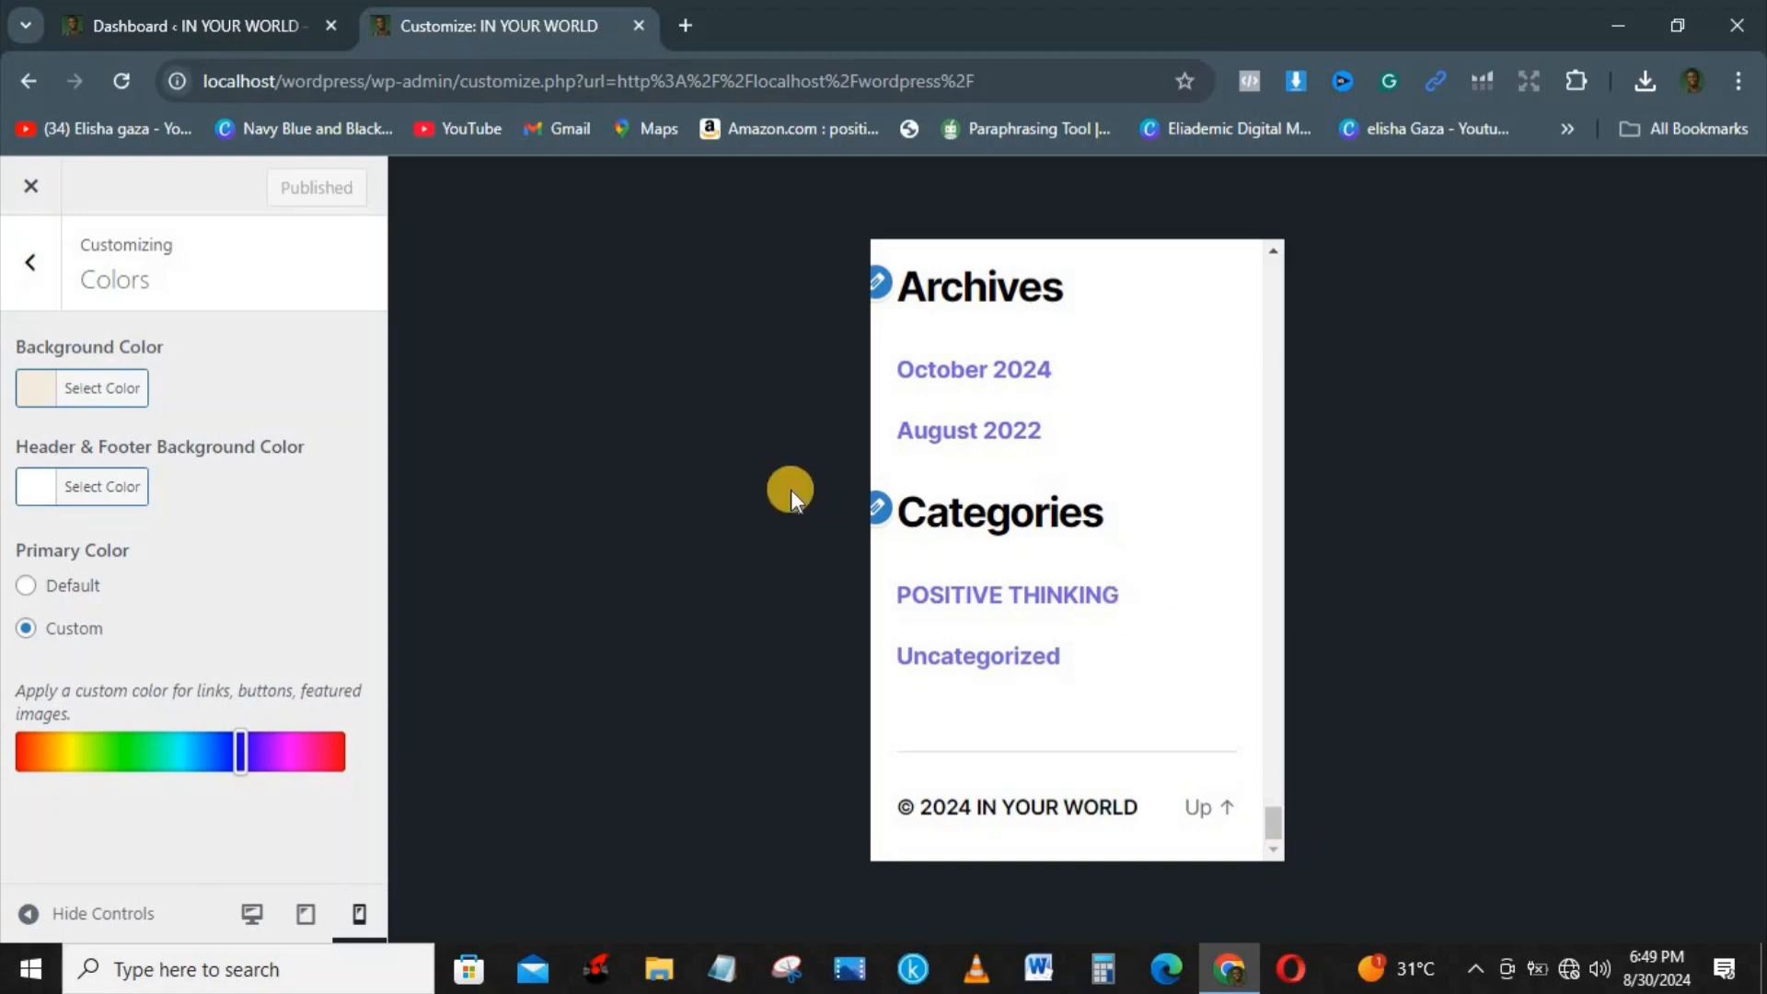
# Step: View the Footer #1 widget settings, and return to the main customization options with the desktop preview
pyautogui.click(877, 516)
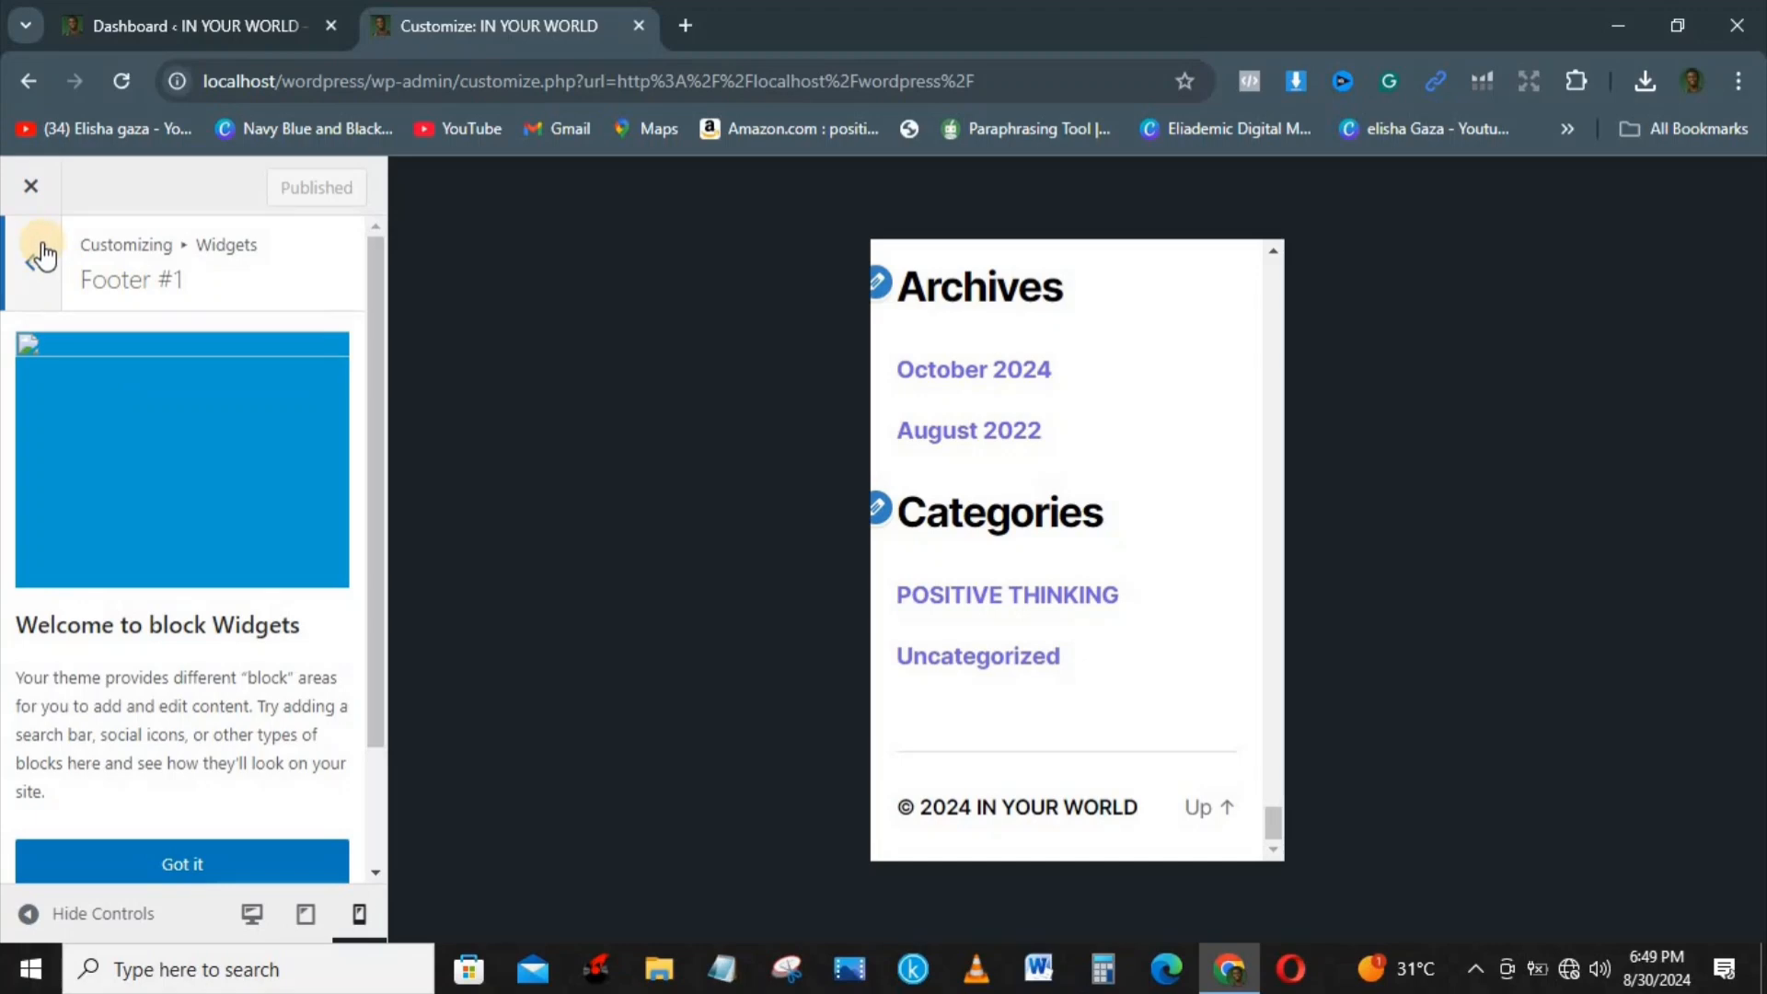
pyautogui.click(41, 255)
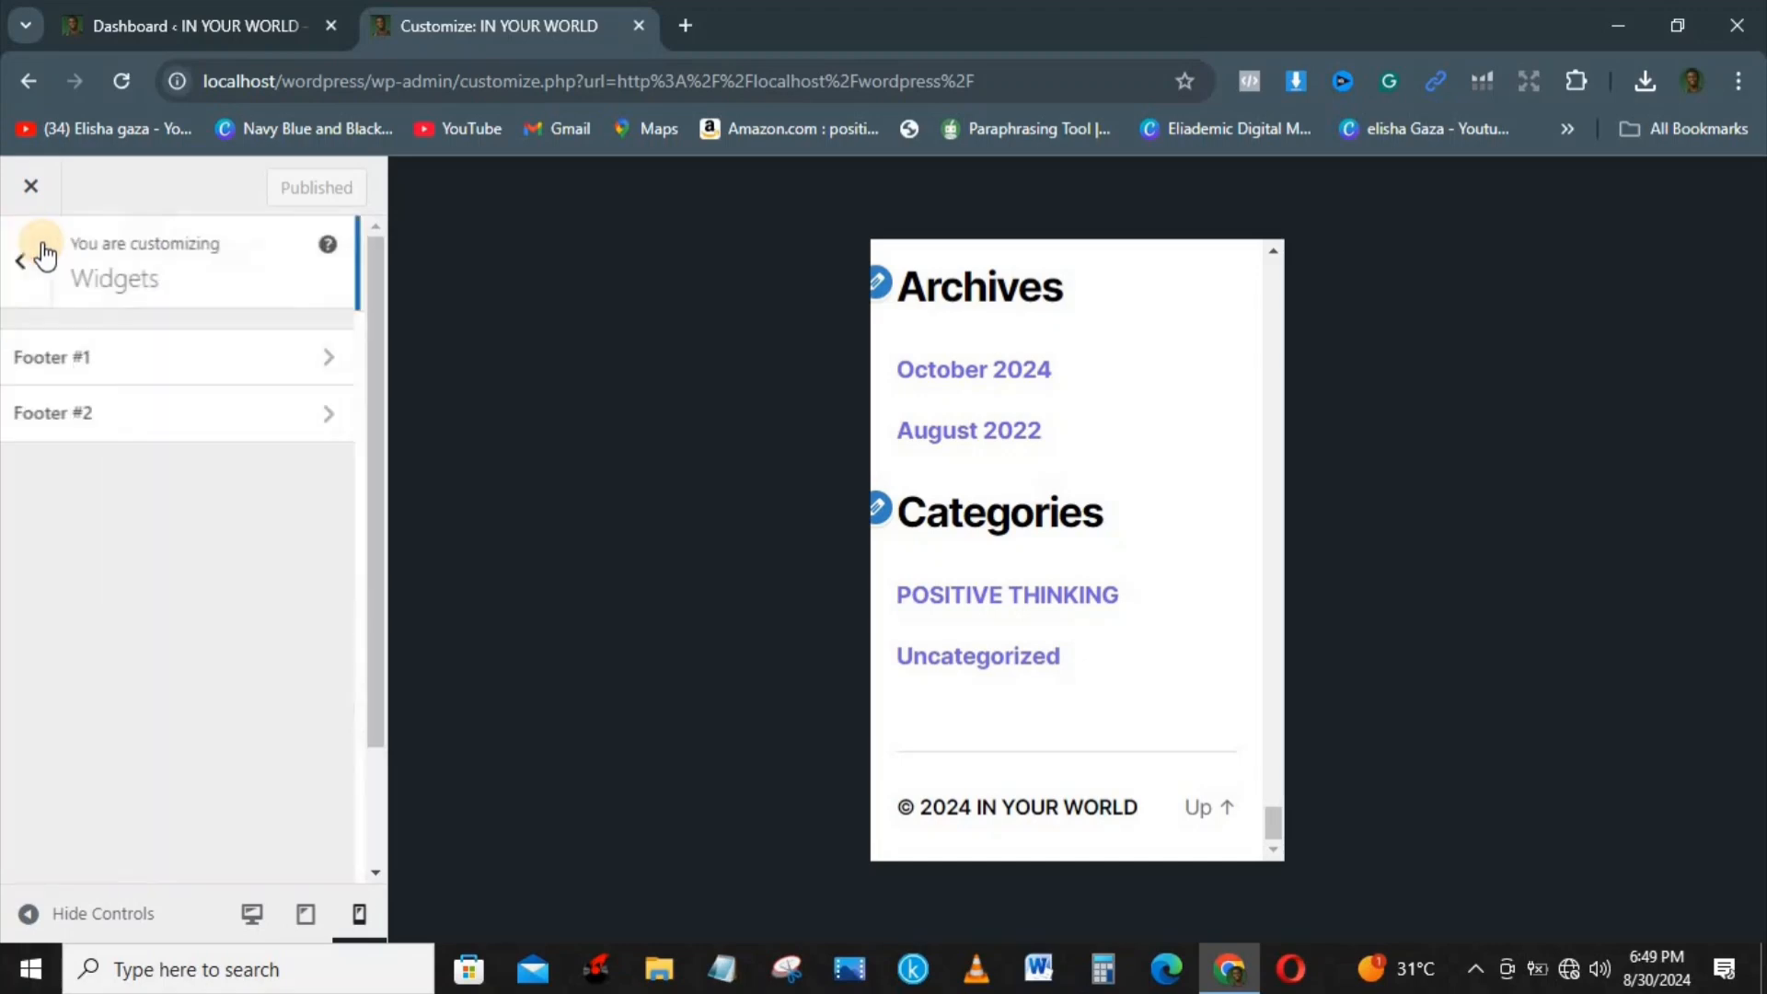
pyautogui.click(254, 920)
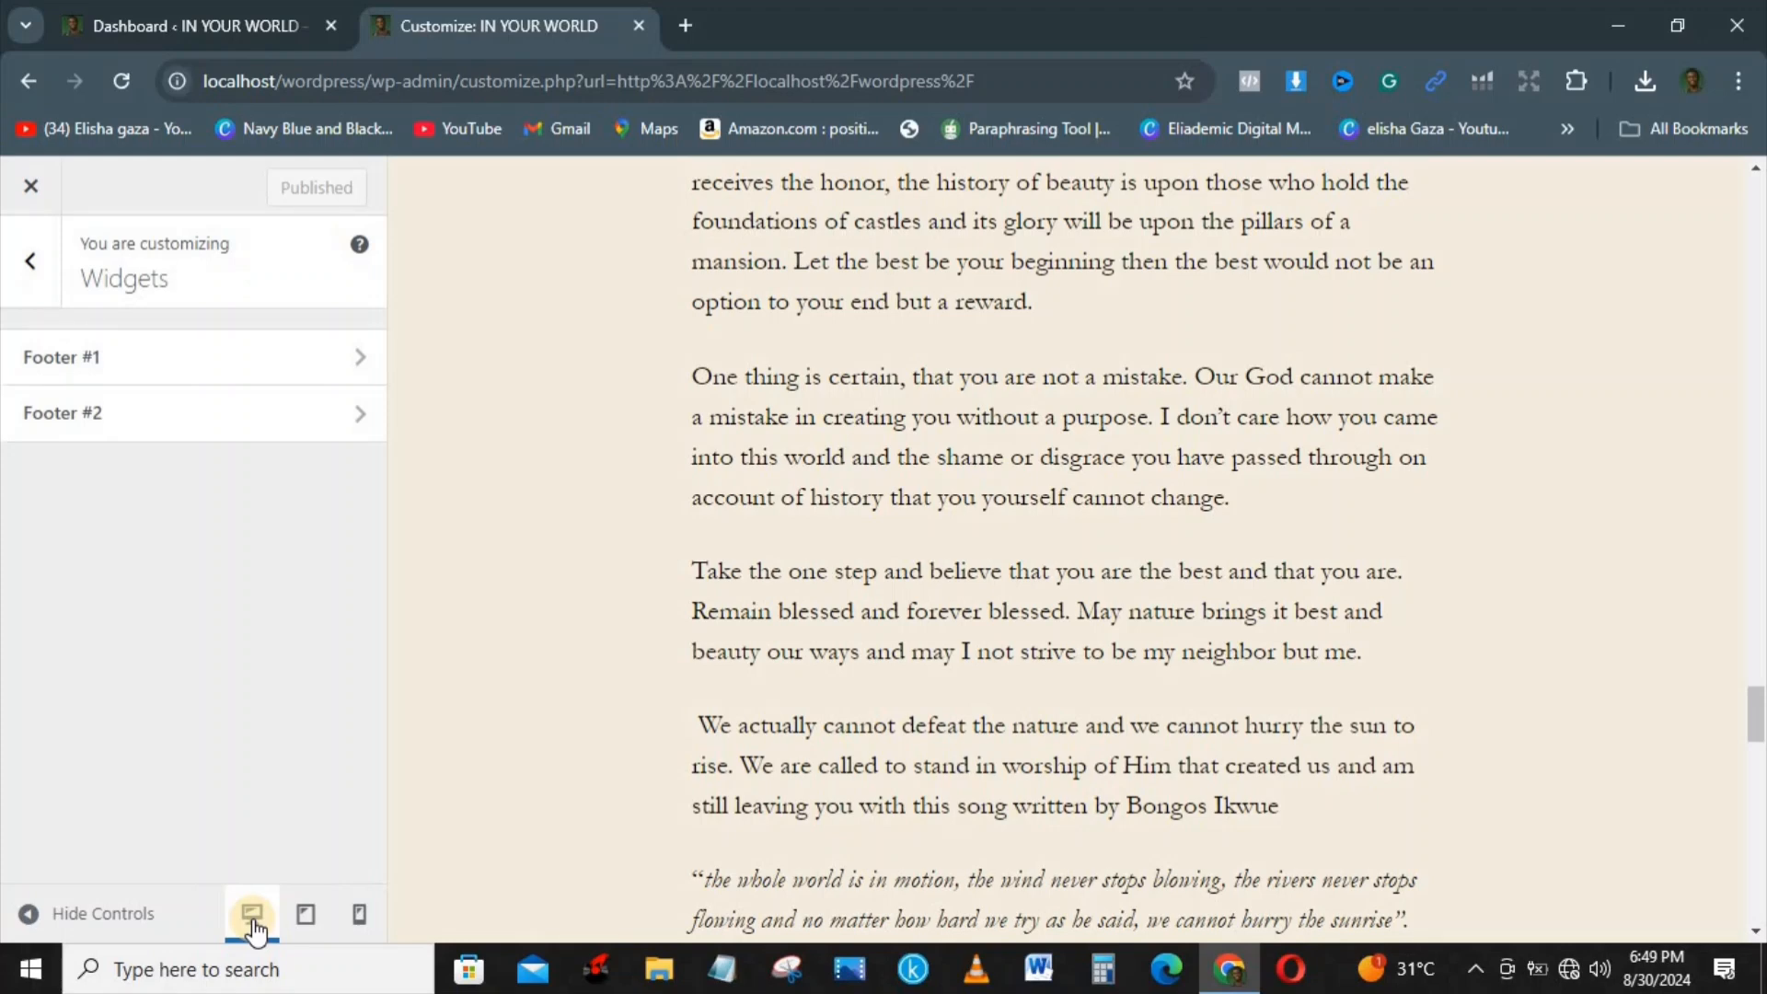
pyautogui.click(20, 261)
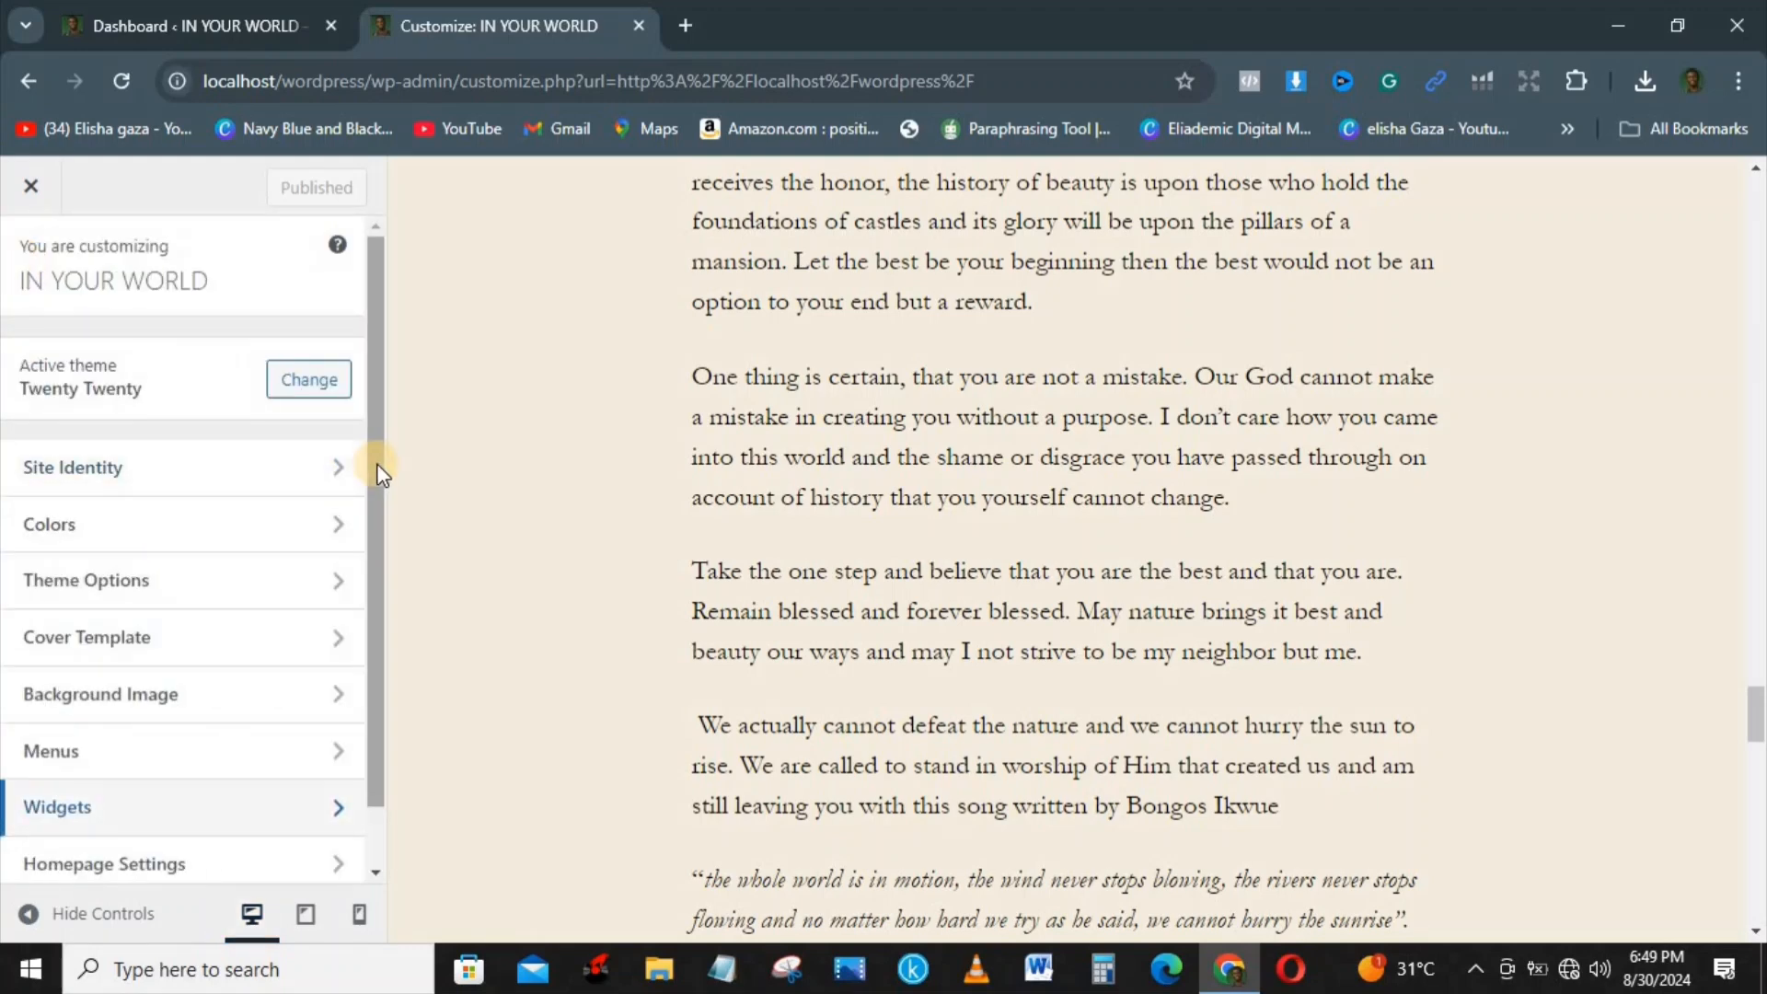
# Step: In the Site Identity settings, set the tagline to "the breakthrough zone" and check it in the preview's header
pyautogui.click(189, 471)
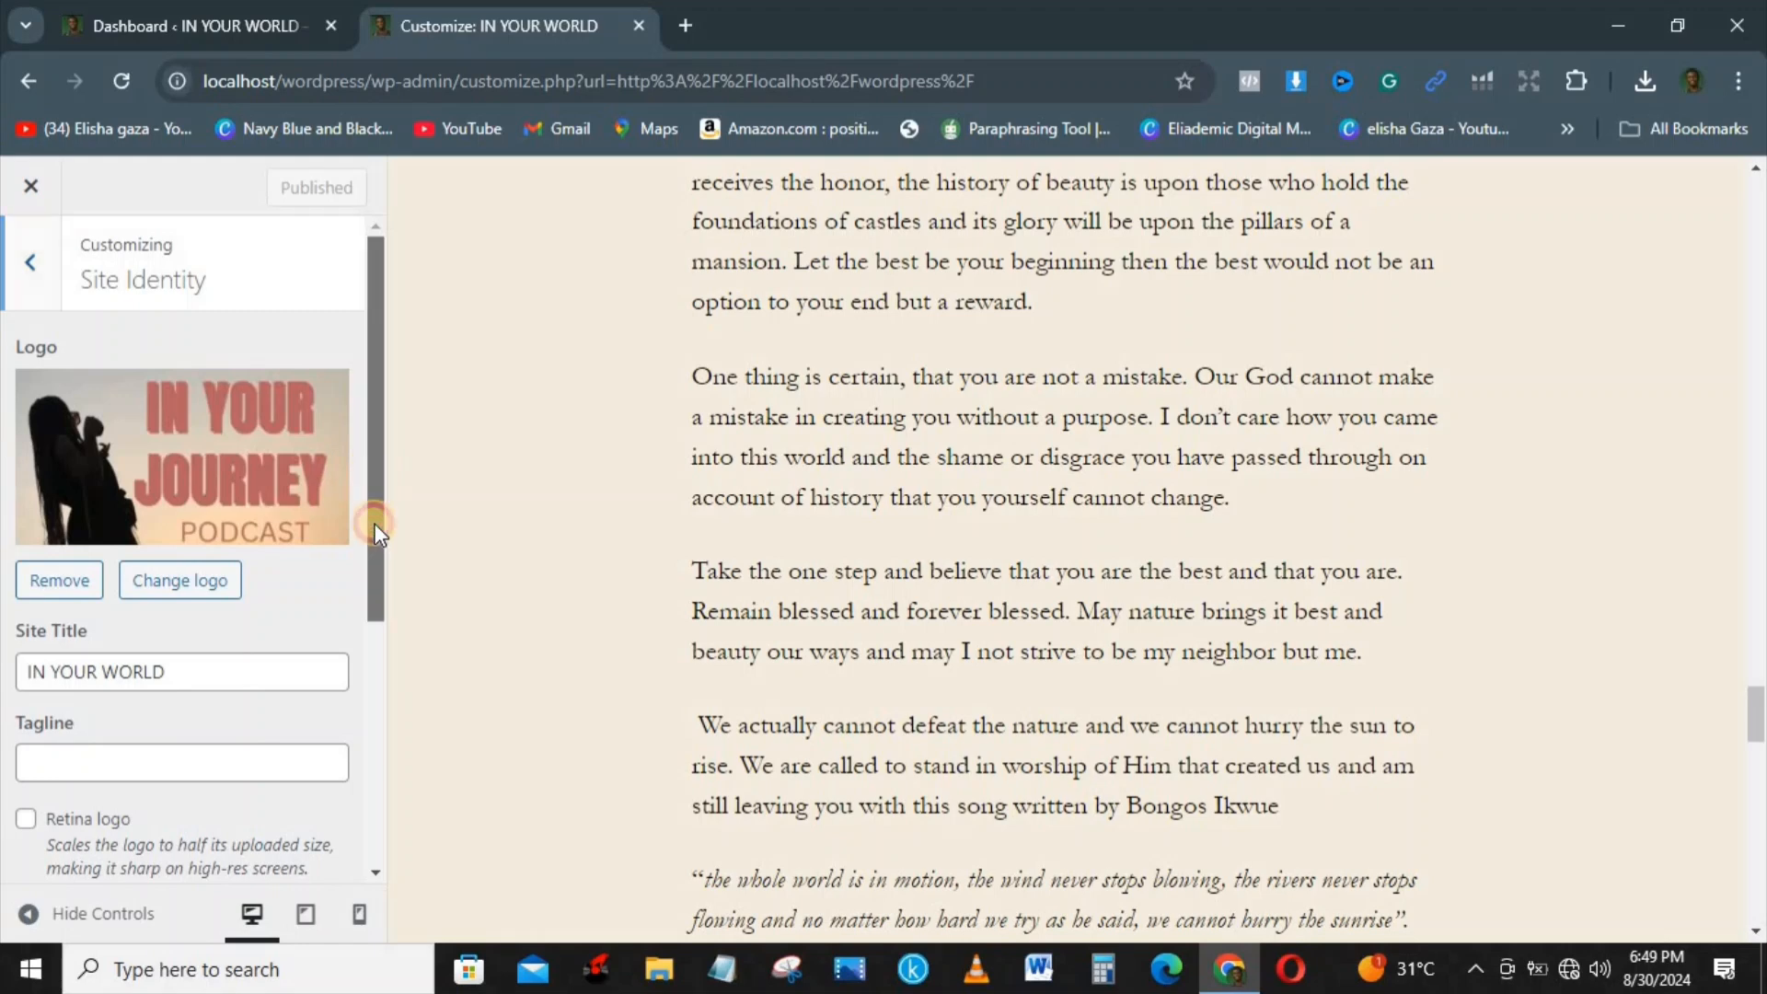
pyautogui.scroll(-3, 369, 570)
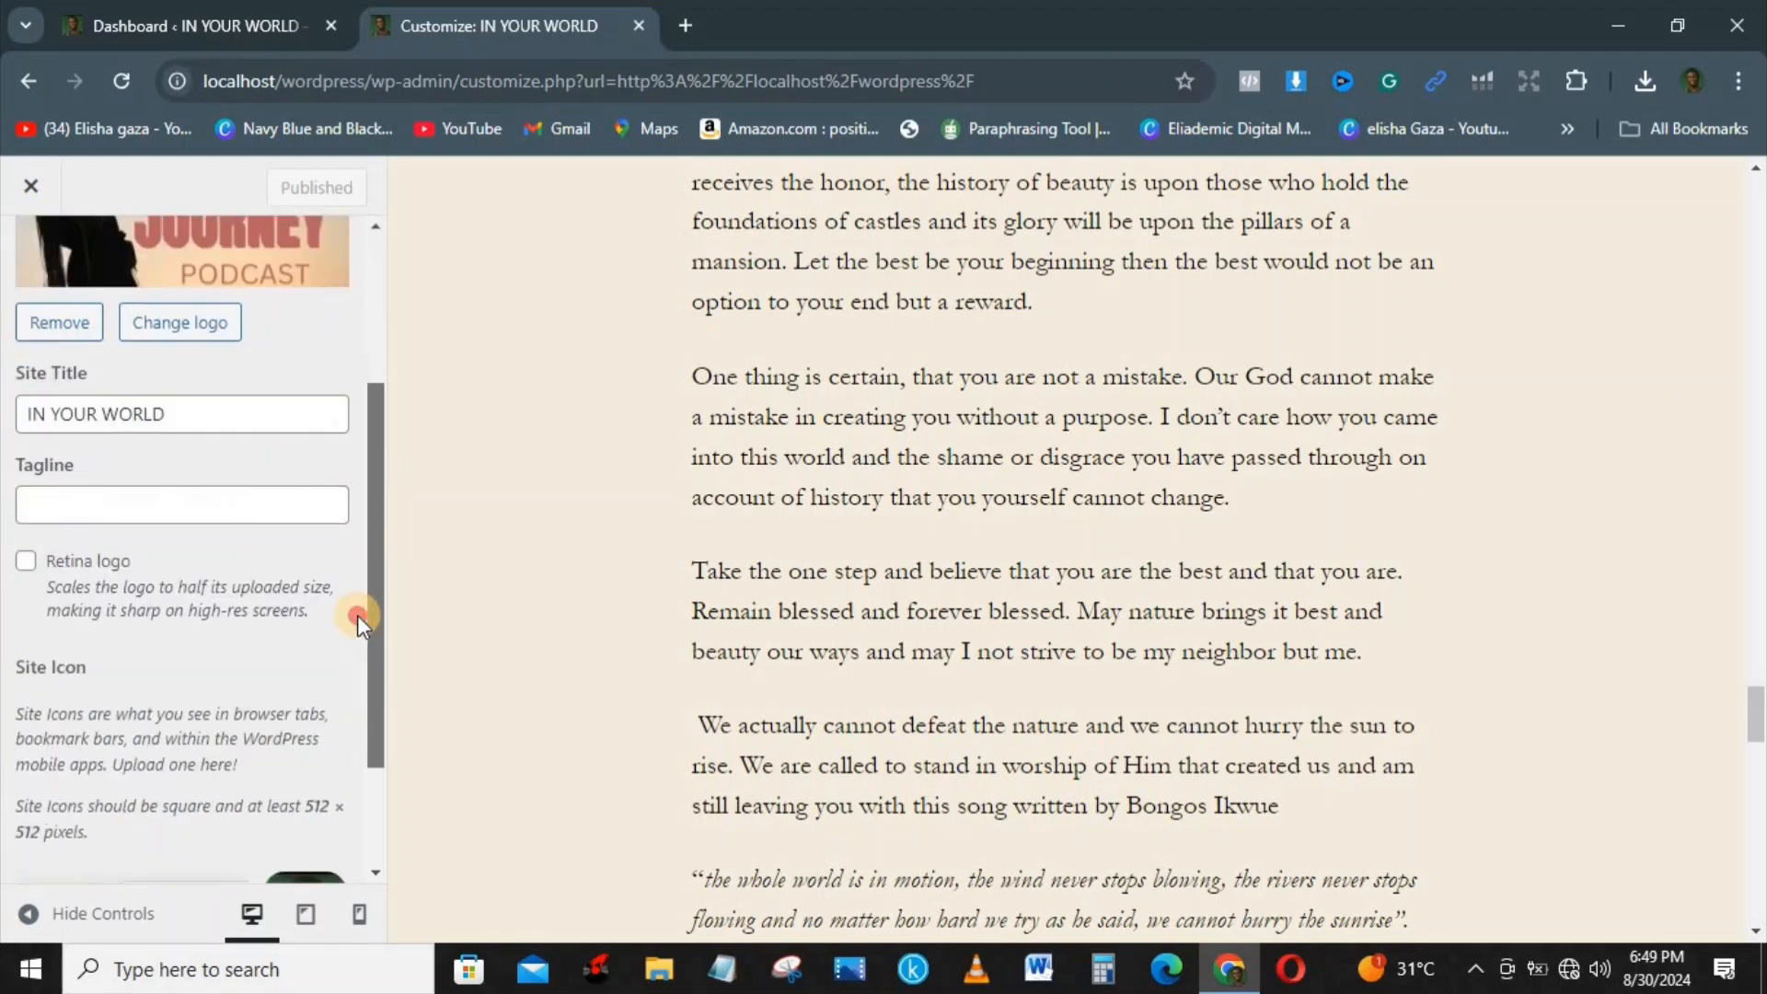
pyautogui.click(114, 495)
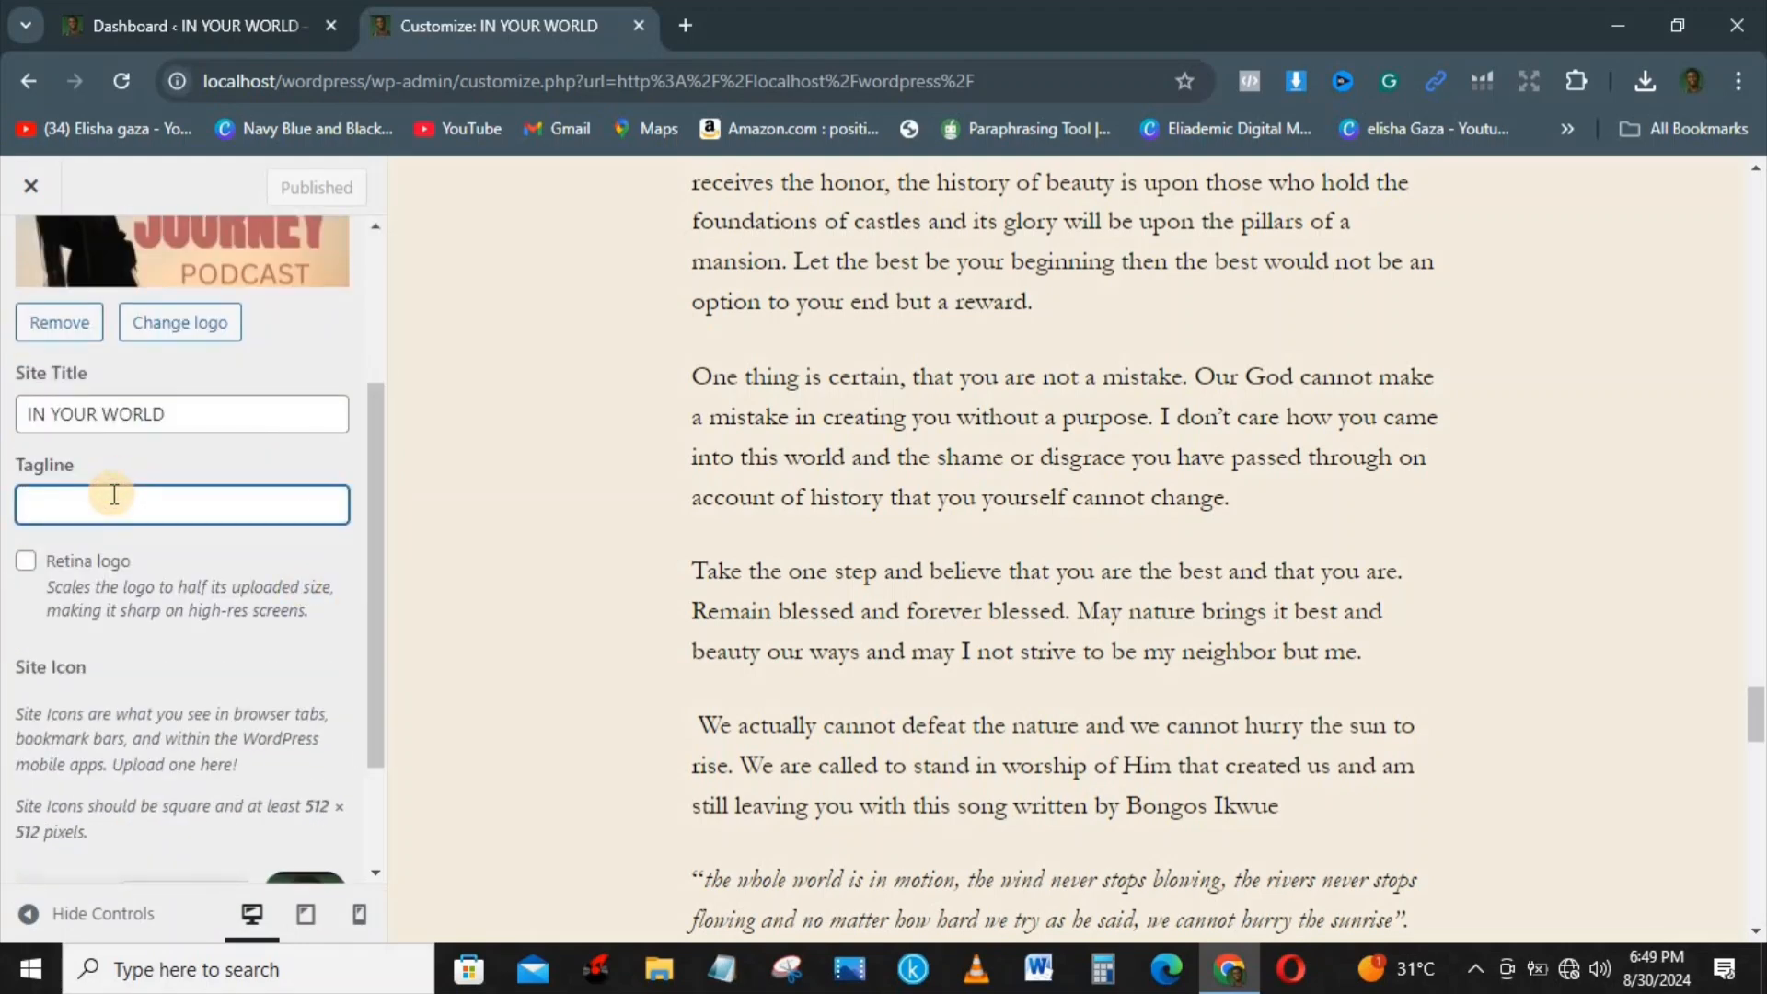
pyautogui.write('t')
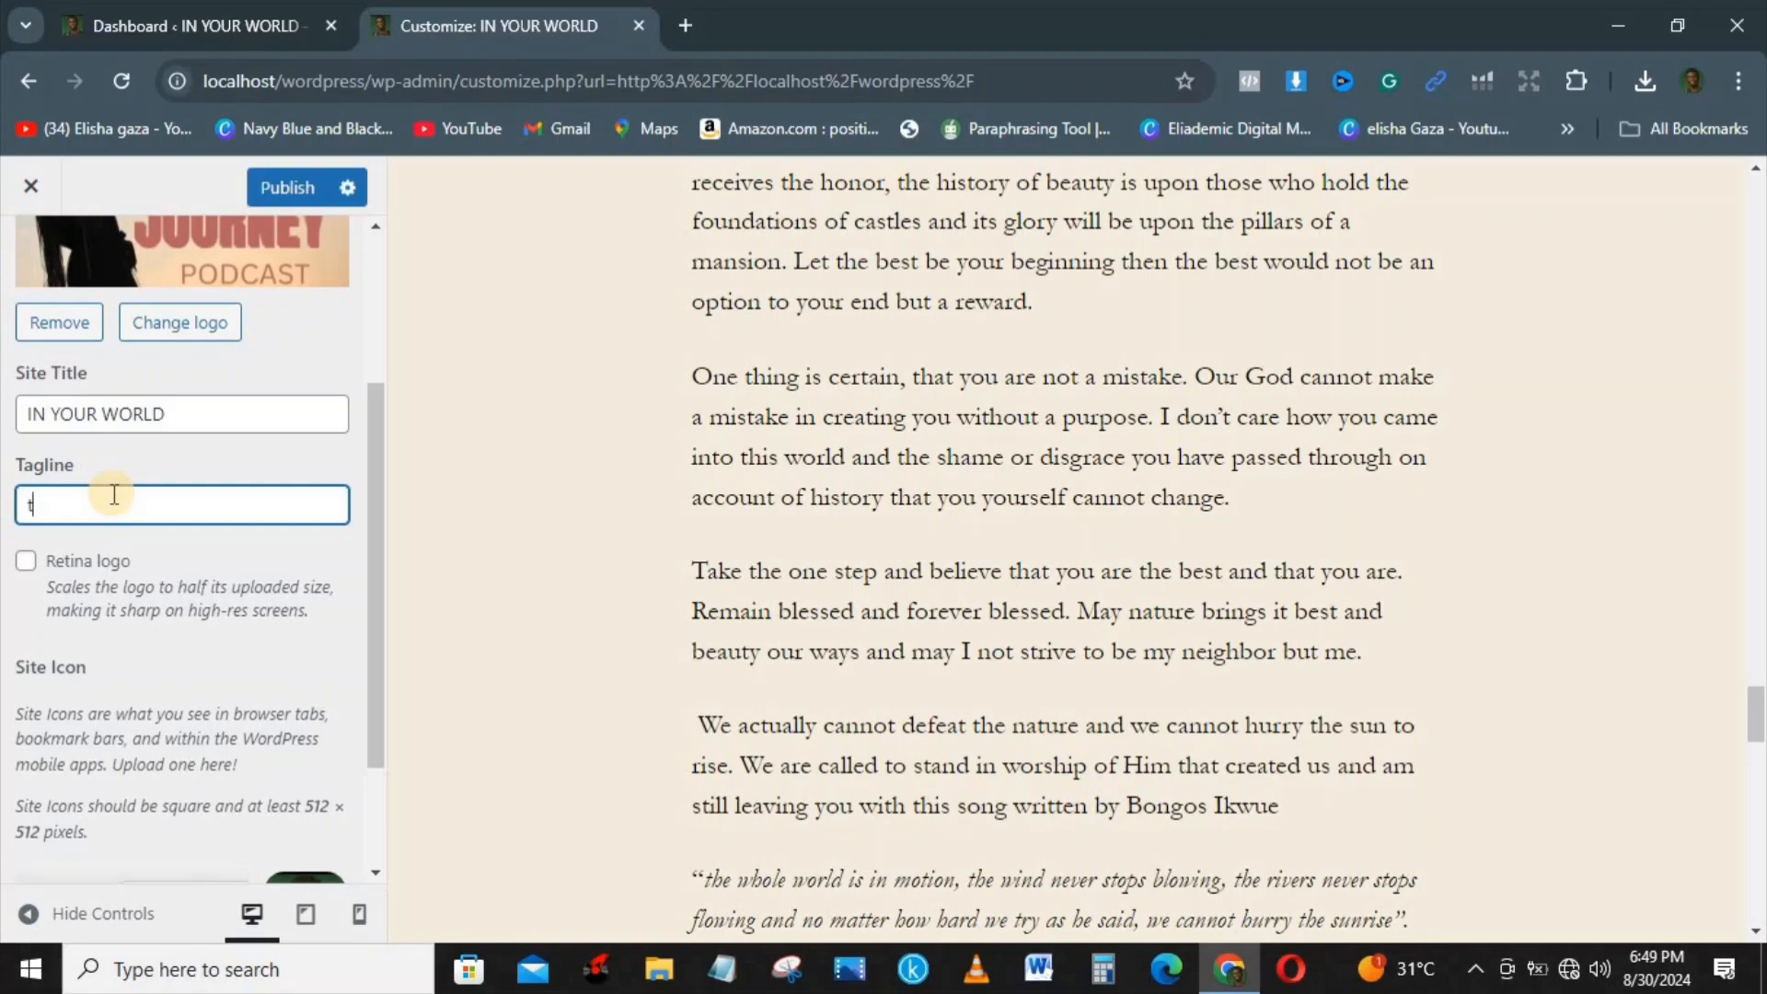
pyautogui.write('he ')
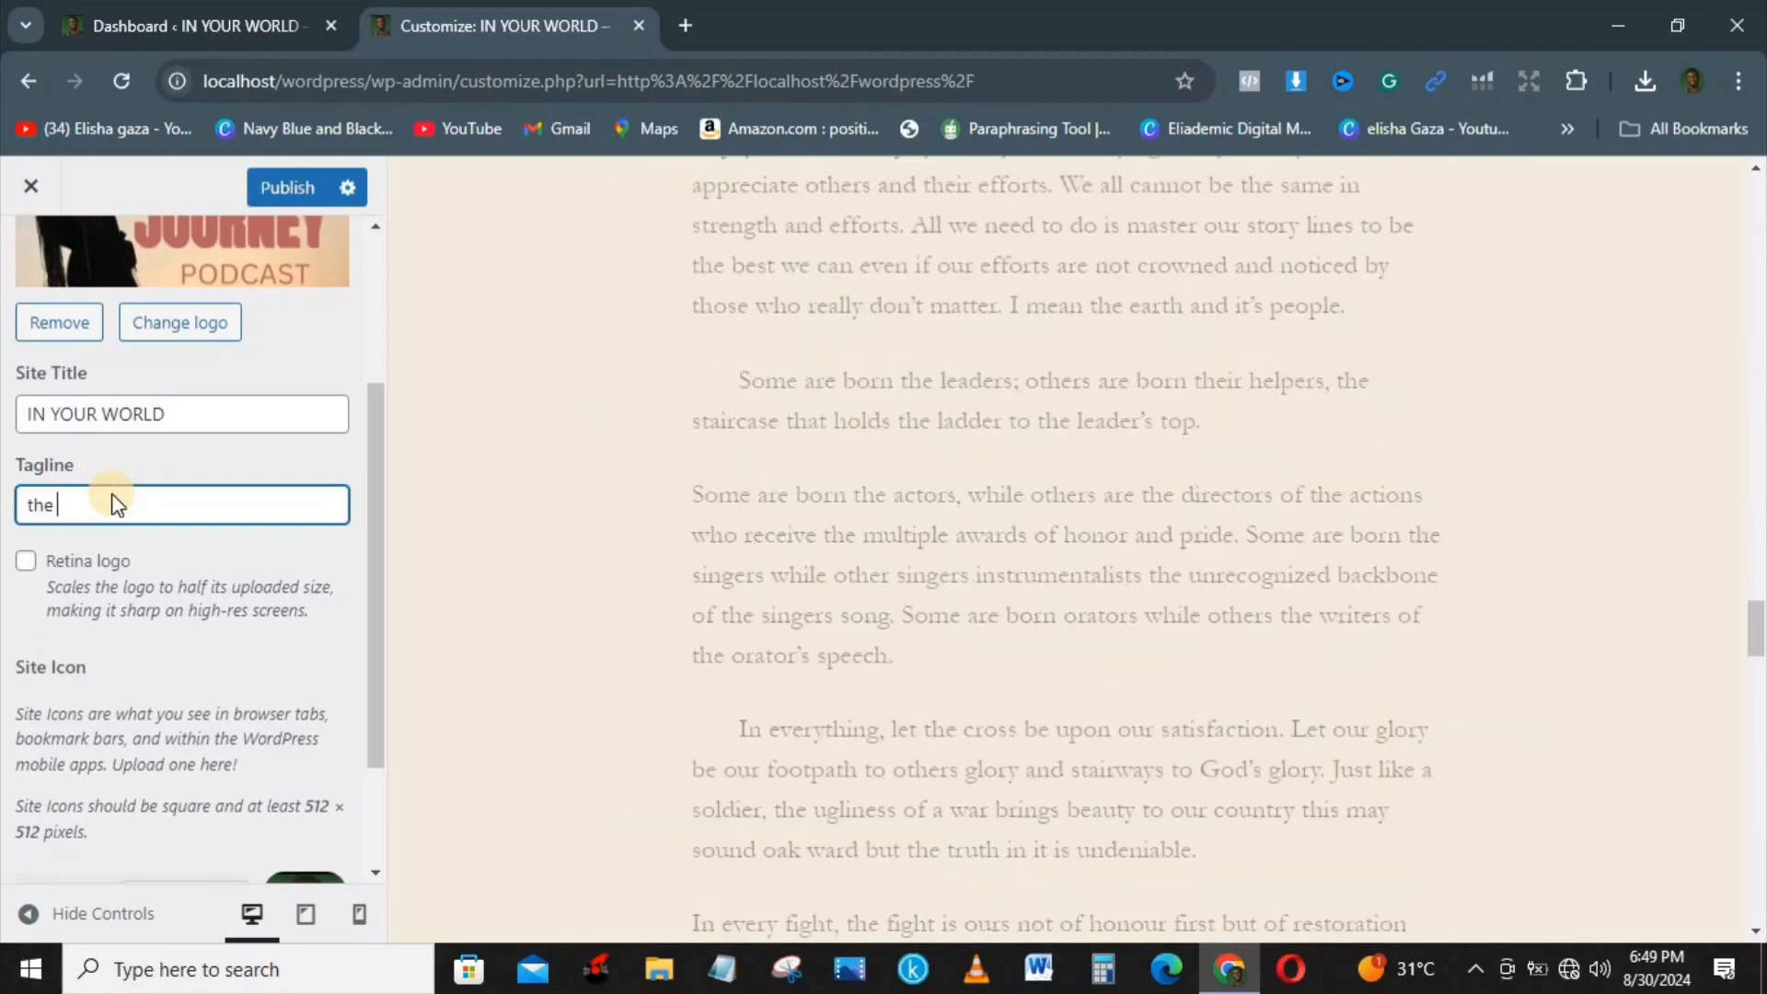
pyautogui.write('th')
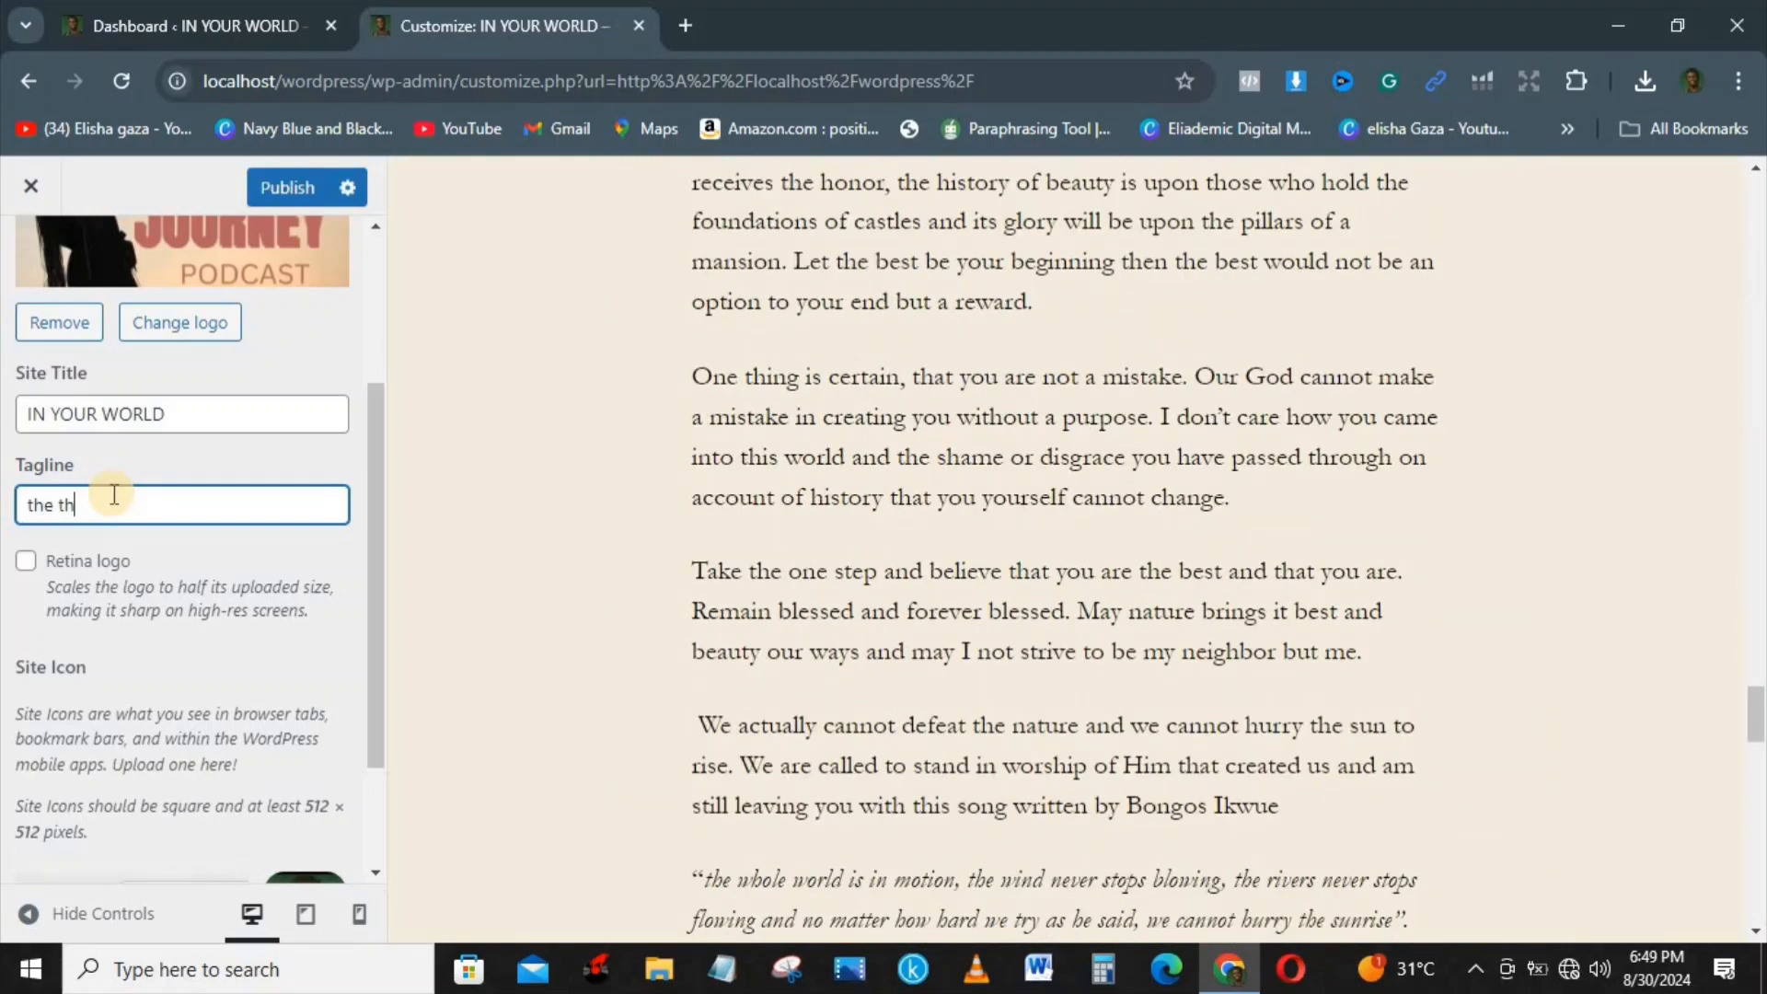
pyautogui.press('BackSpace')
pyautogui.press('BackSpace')
pyautogui.write('breakthrough zon')
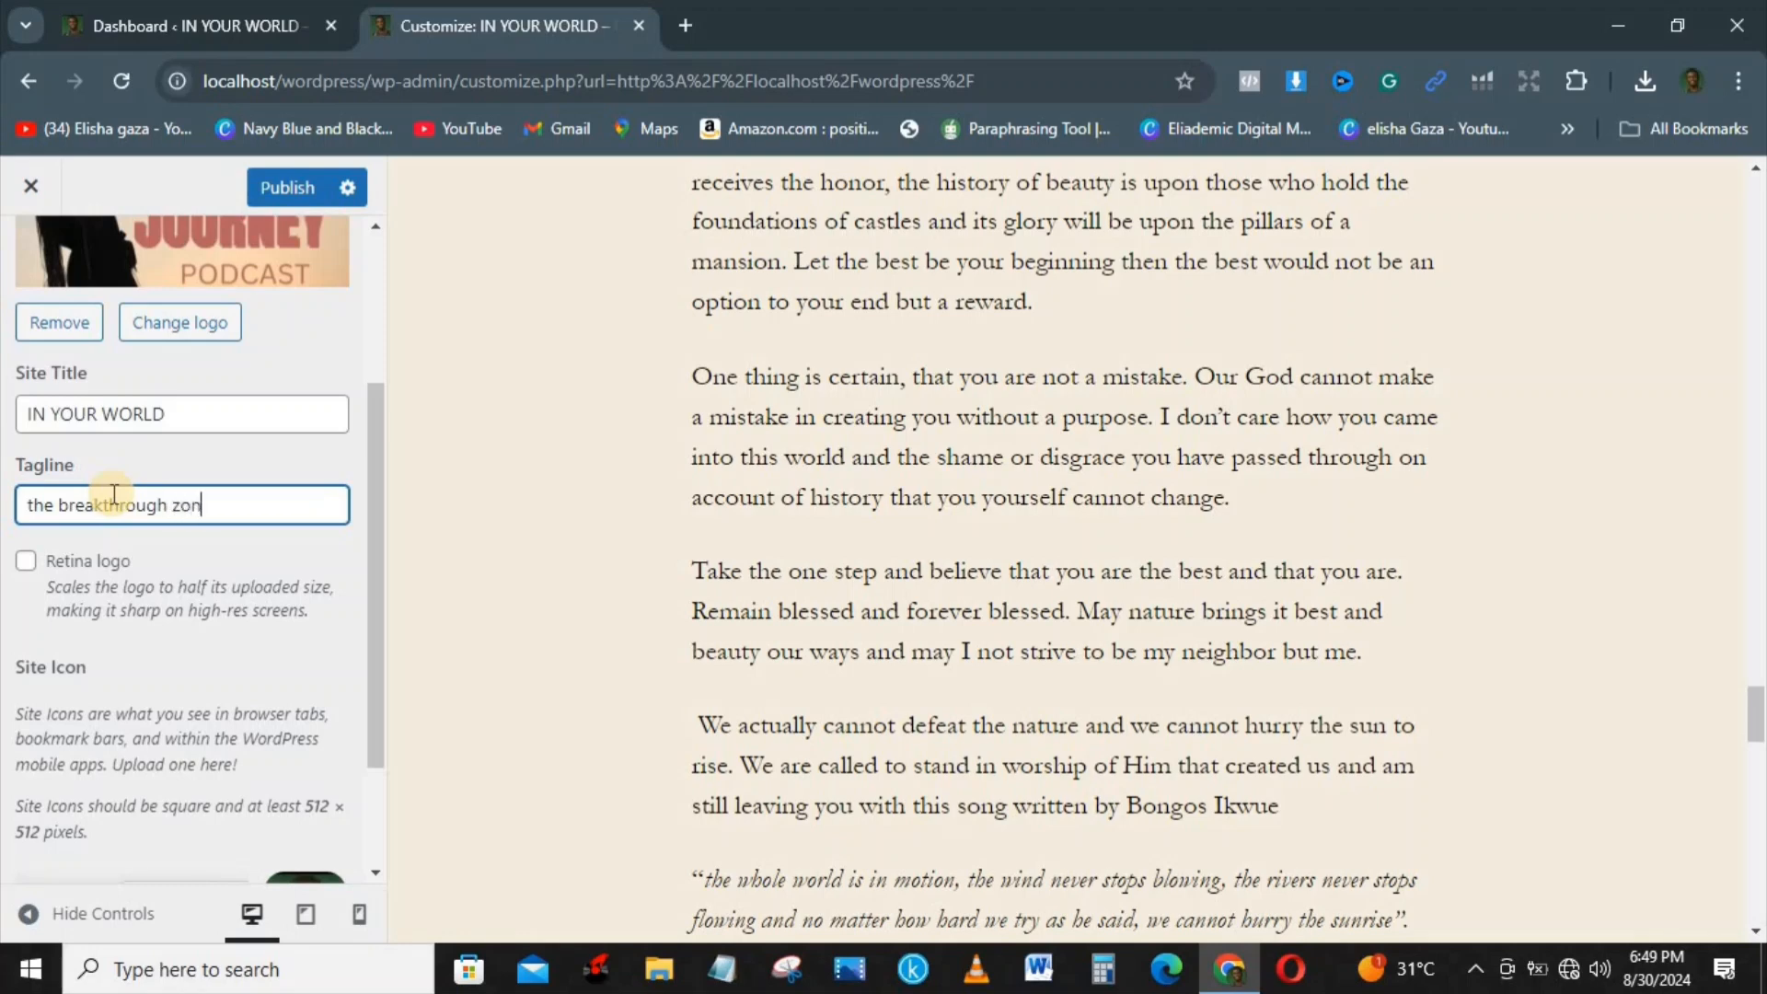
pyautogui.write('e')
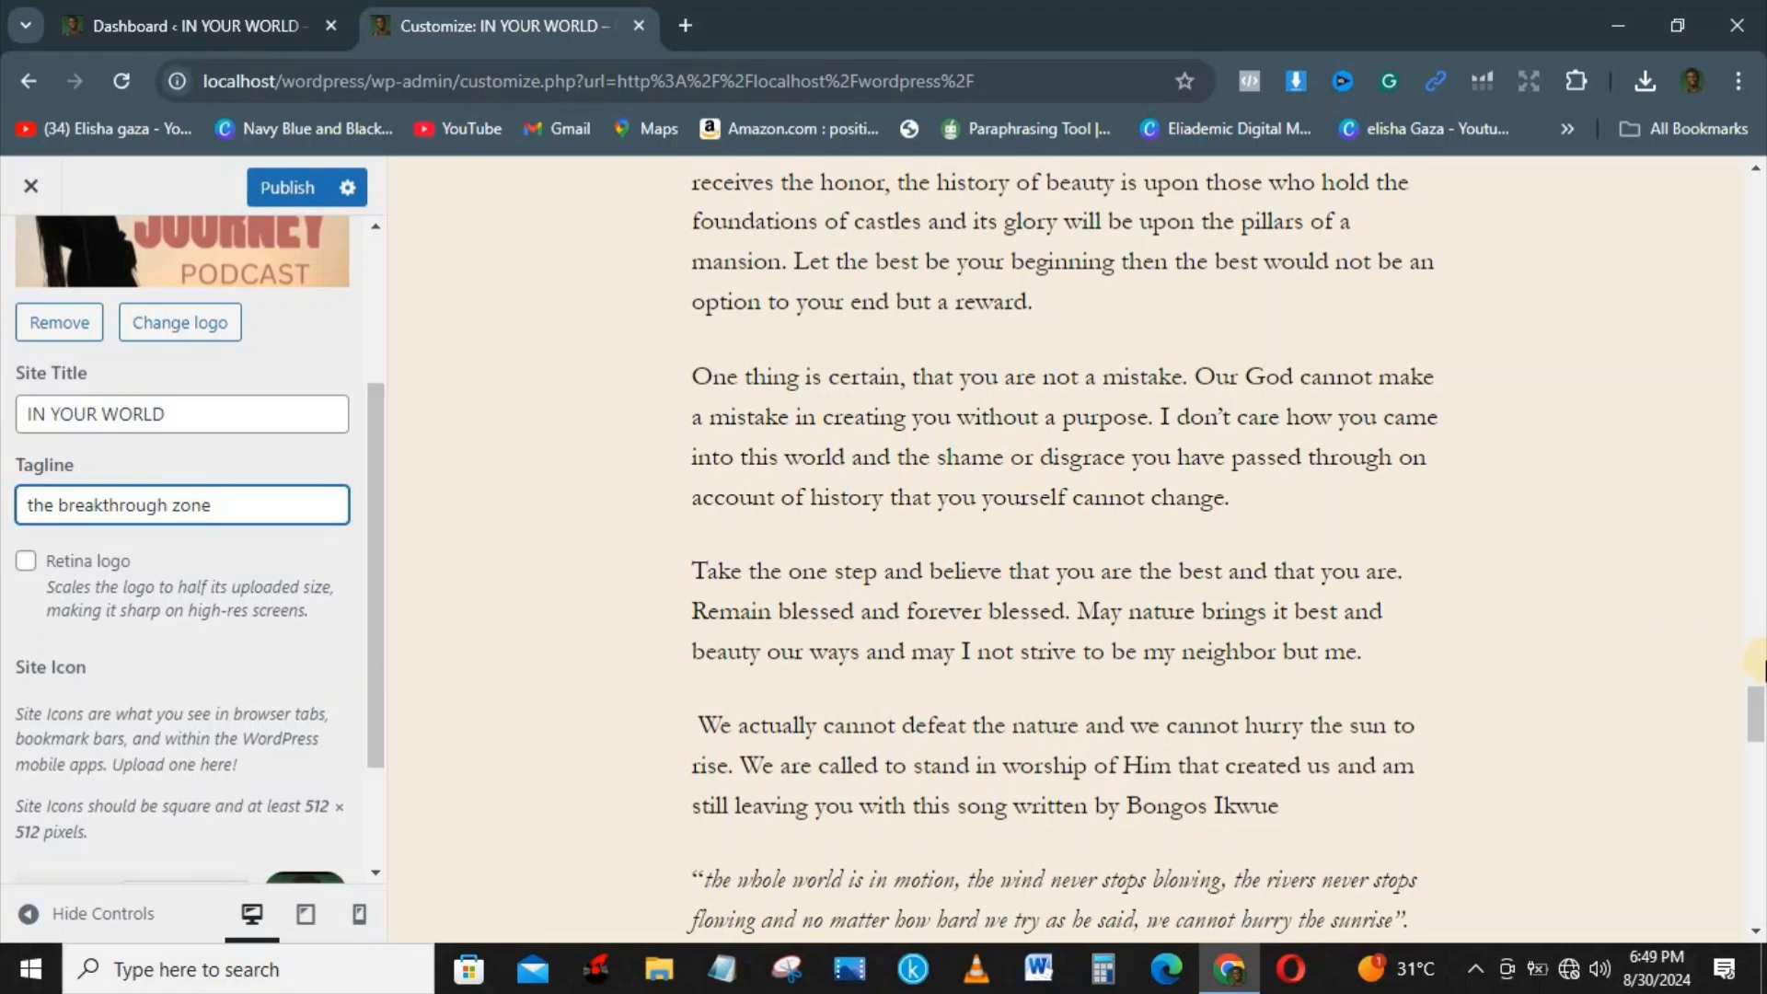
pyautogui.moveTo(1758, 709); pyautogui.dragTo(1758, 179)
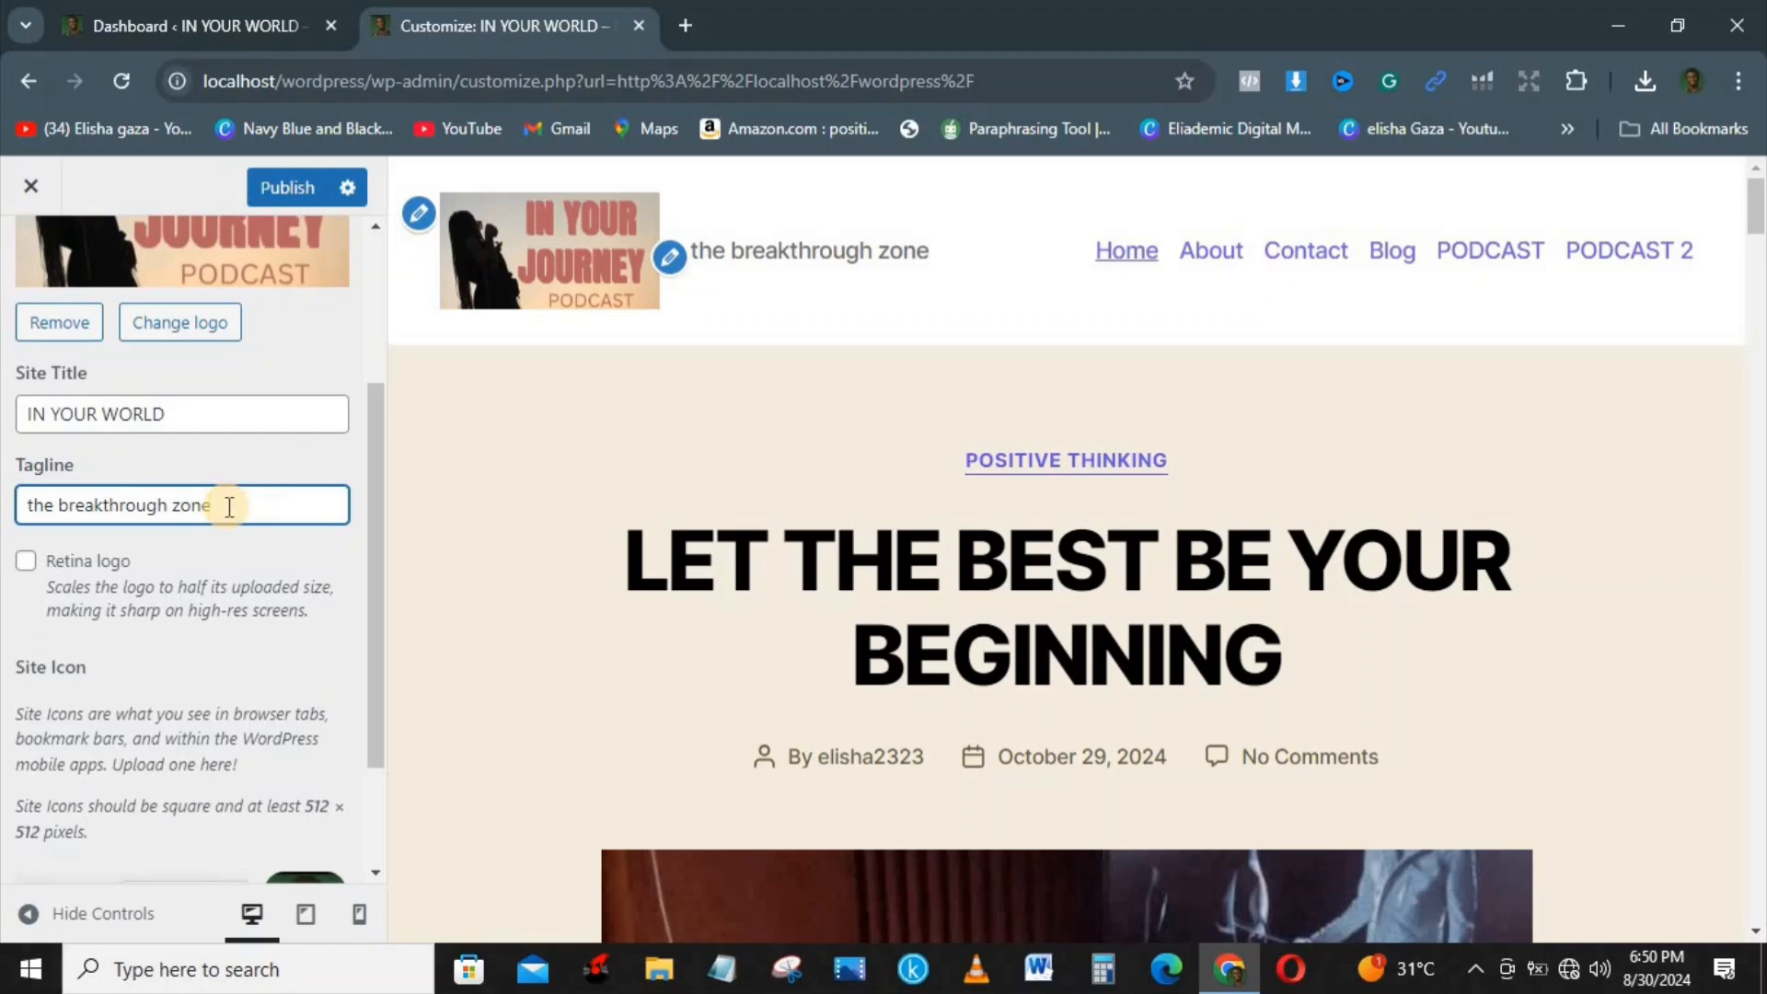
# Step: Change the site title to IN YOUR JOURNEY
pyautogui.click(180, 416)
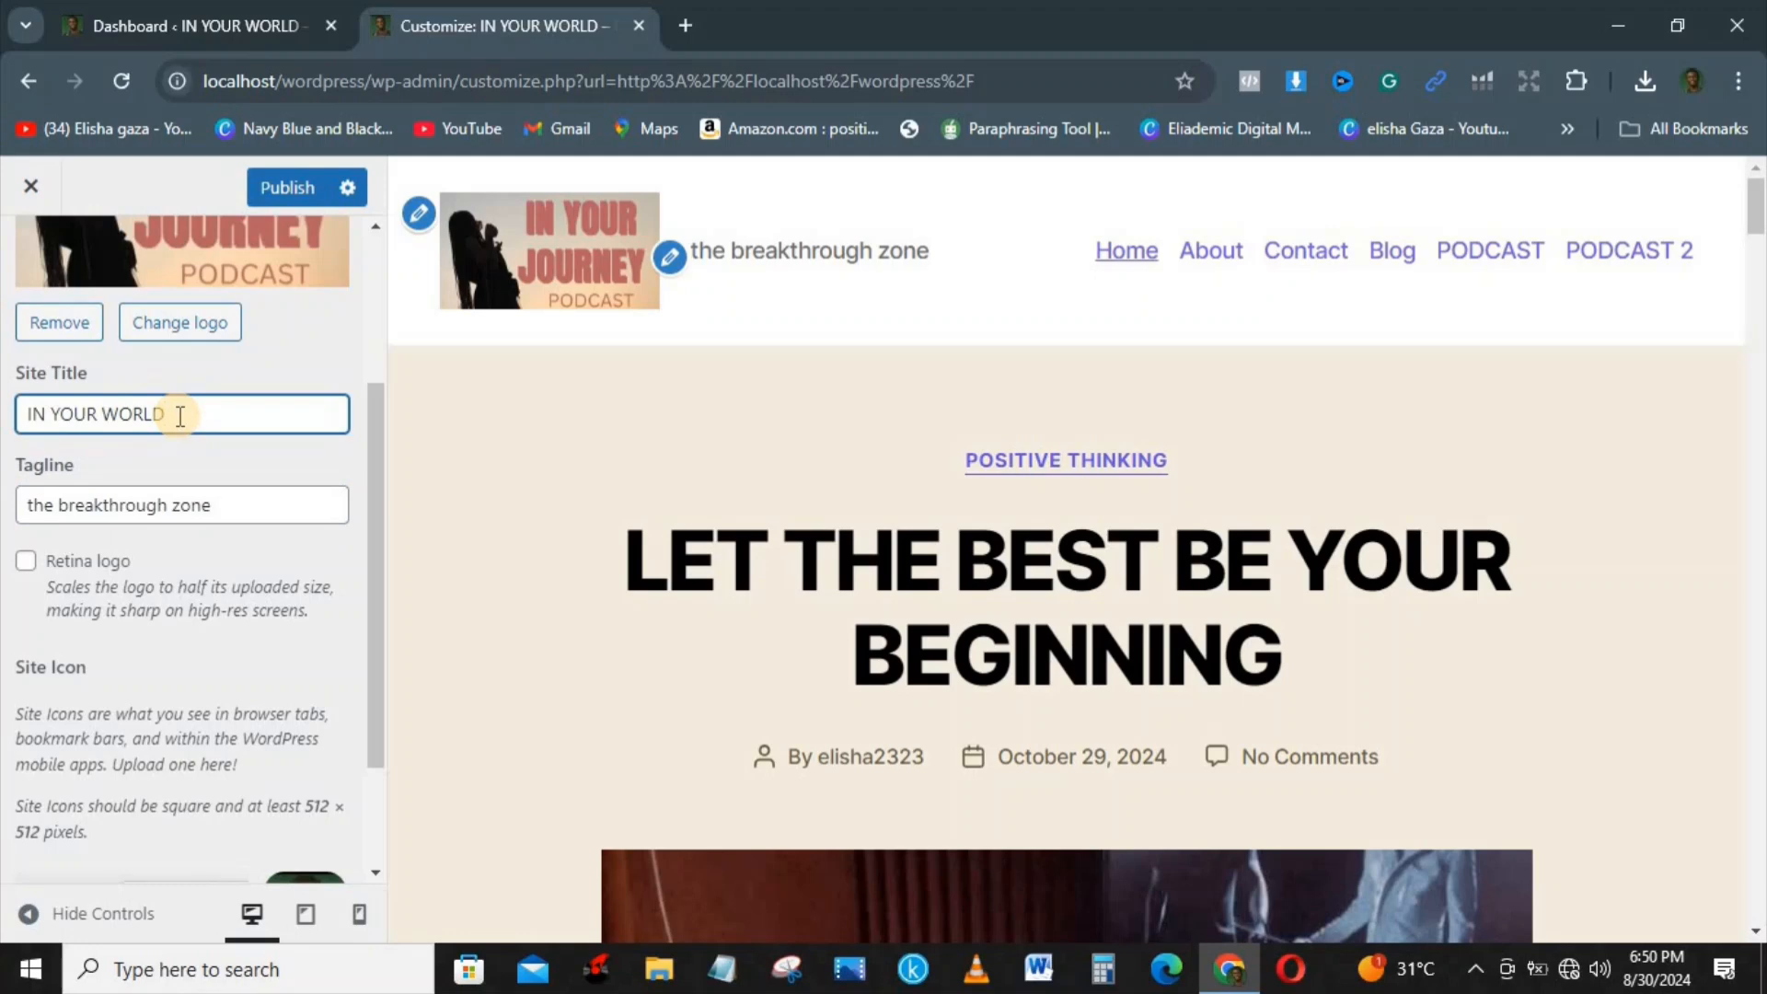
pyautogui.press('BackSpace')
pyautogui.press('BackSpace')
pyautogui.press('BackSpace')
pyautogui.press('BackSpace')
pyautogui.press('BackSpace')
pyautogui.write('JOUR')
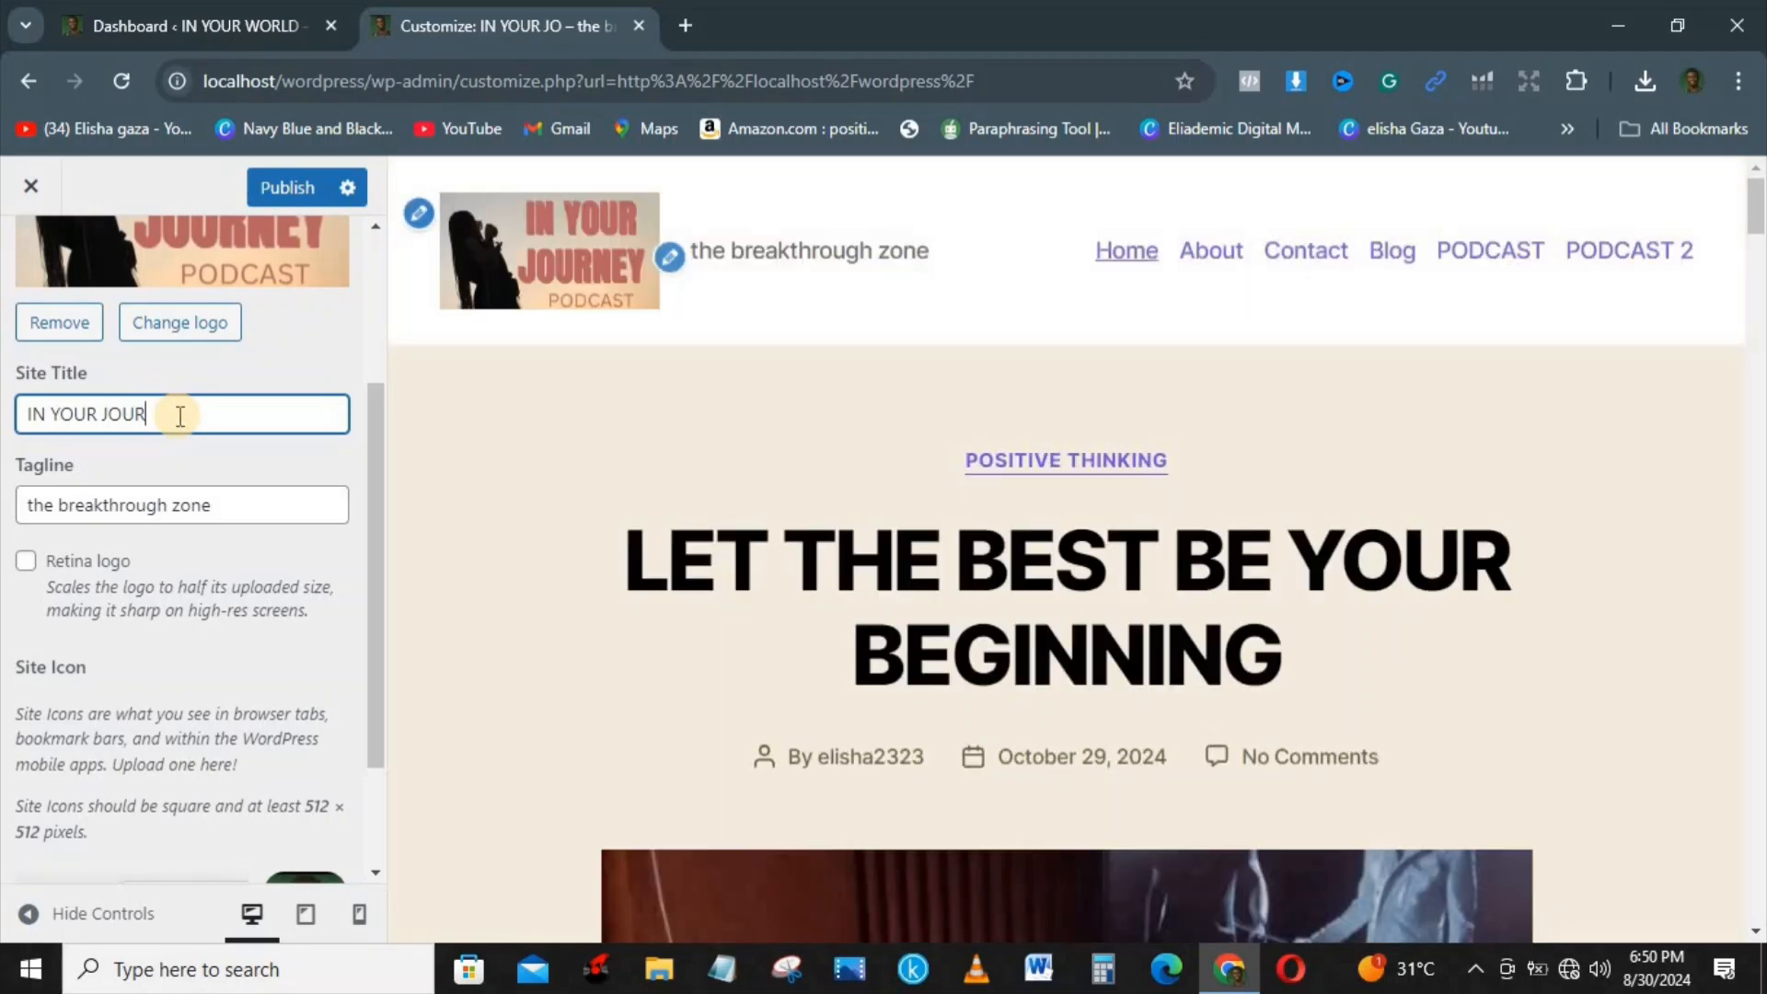
pyautogui.write('NEY')
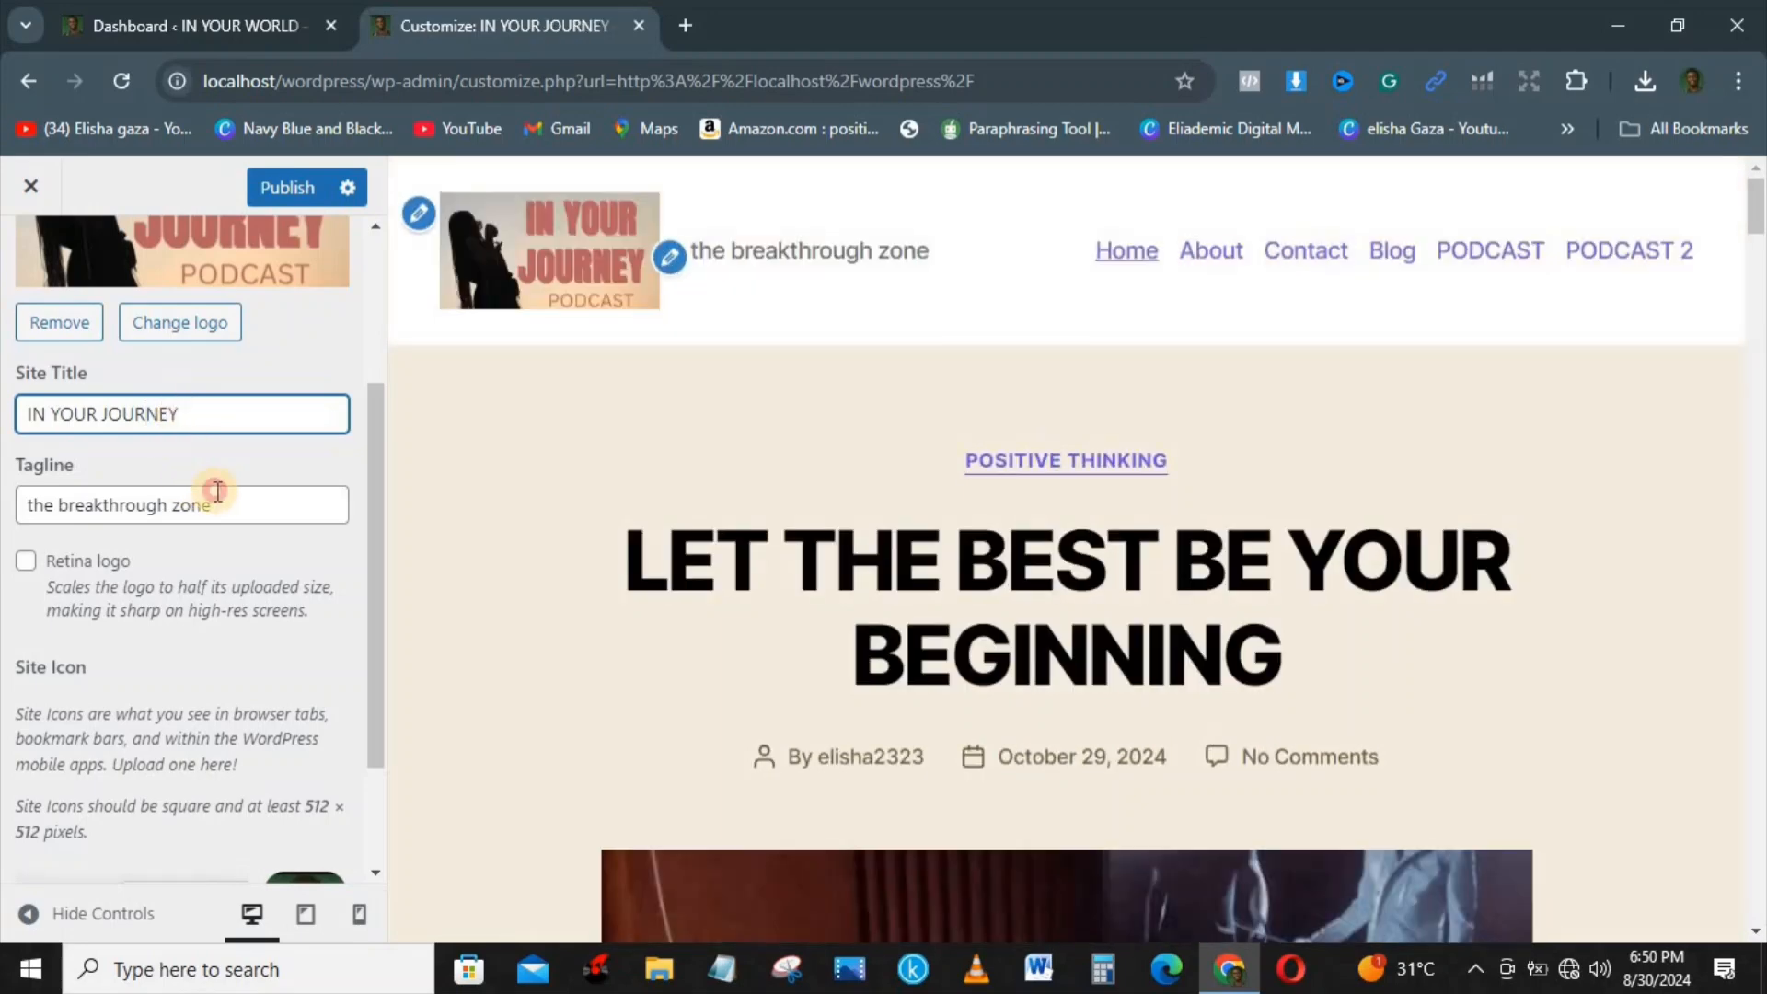
# Step: Replace the tagline with IN YOUR JOURNEY, copied from the site title
pyautogui.click(215, 493)
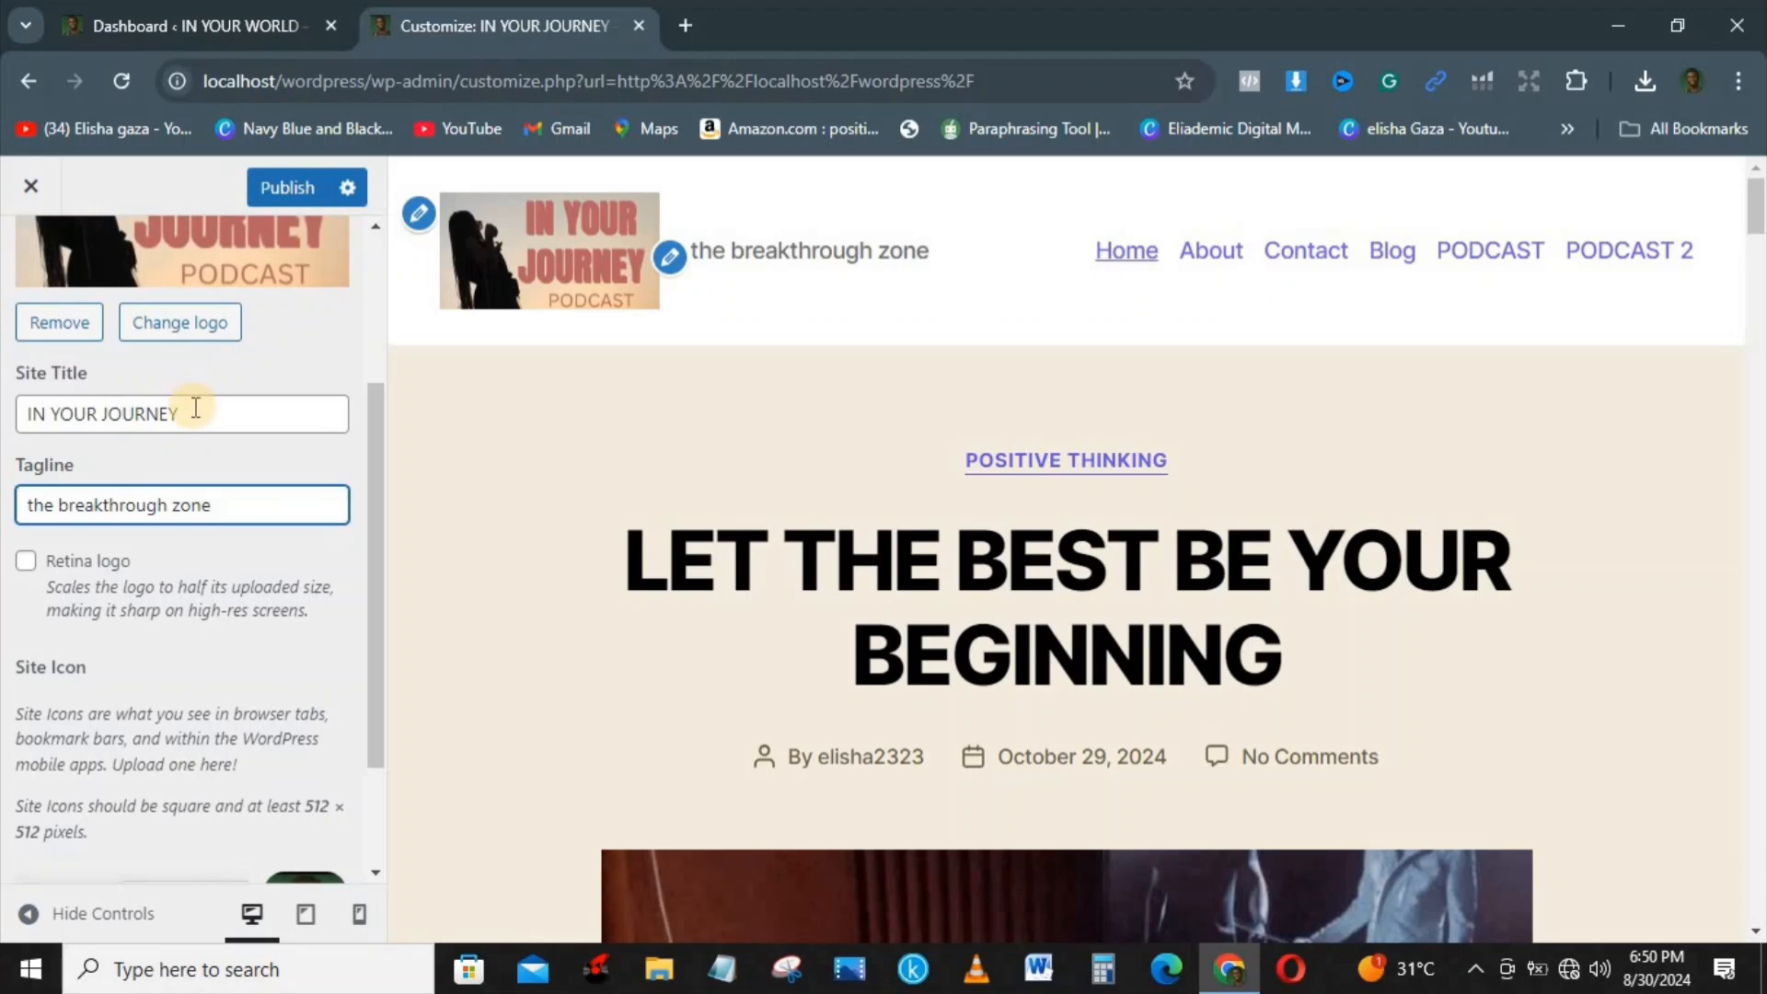
pyautogui.moveTo(201, 409); pyautogui.dragTo(15, 419)
pyautogui.hotkey('ctrl', 'c')
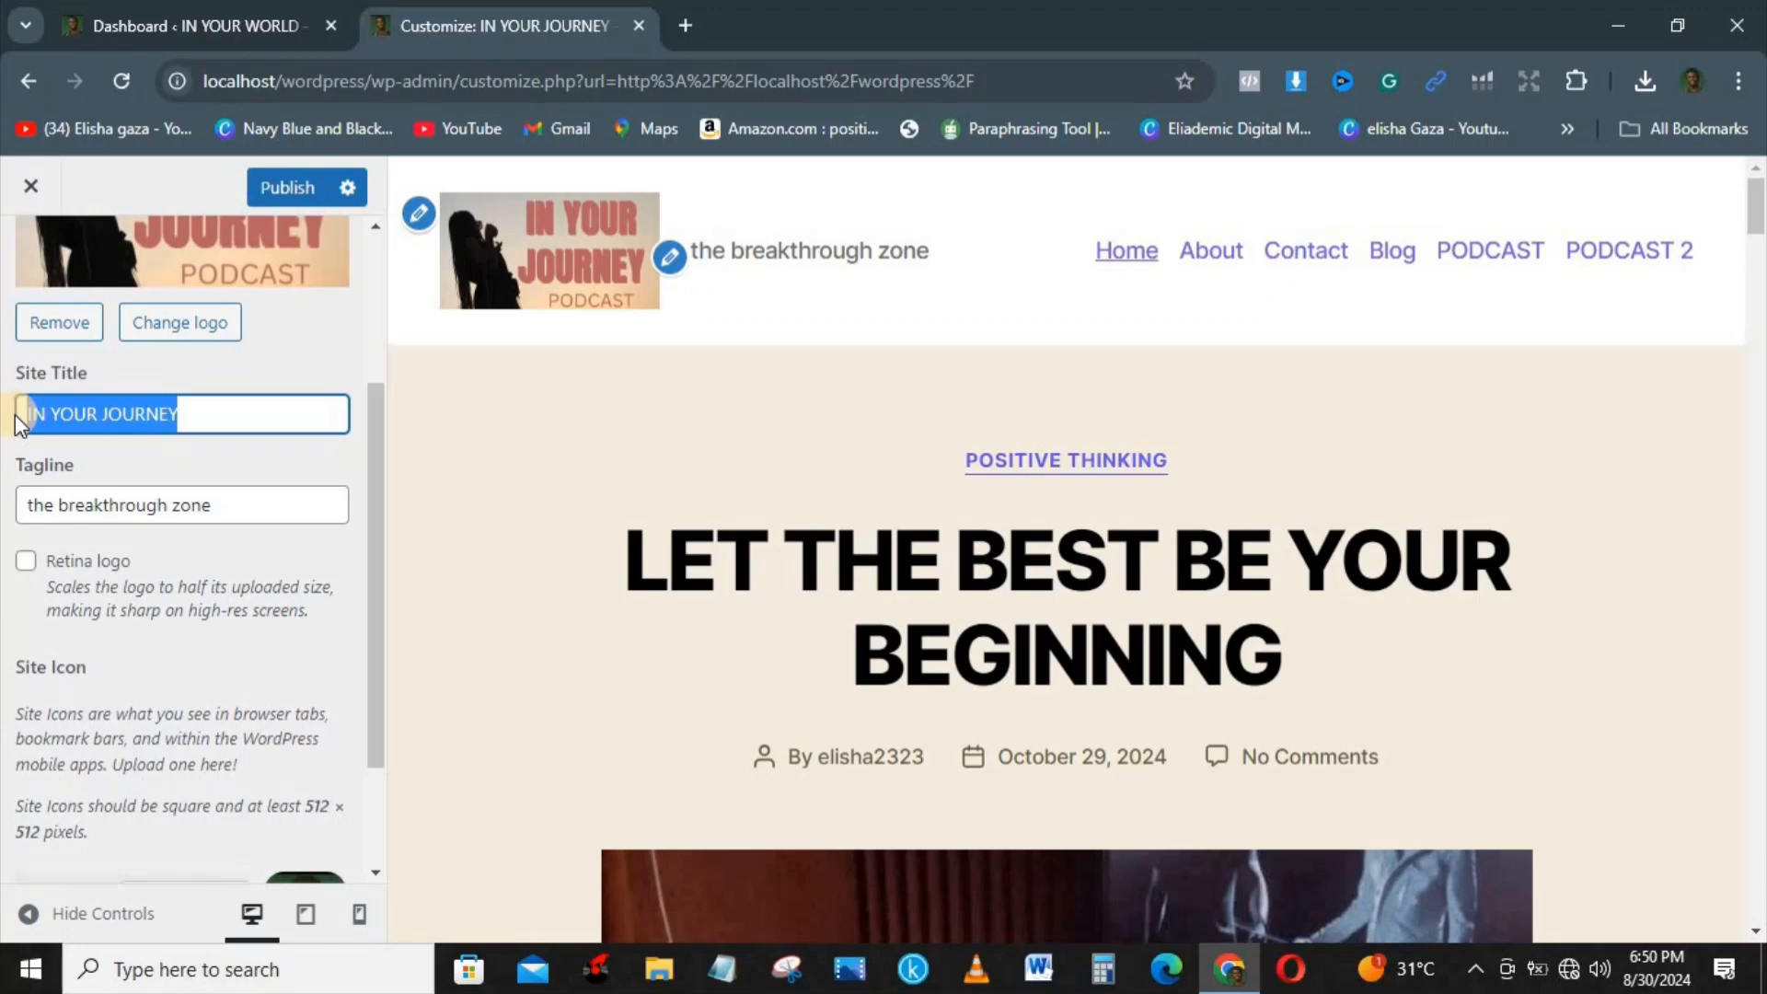
pyautogui.click(251, 521)
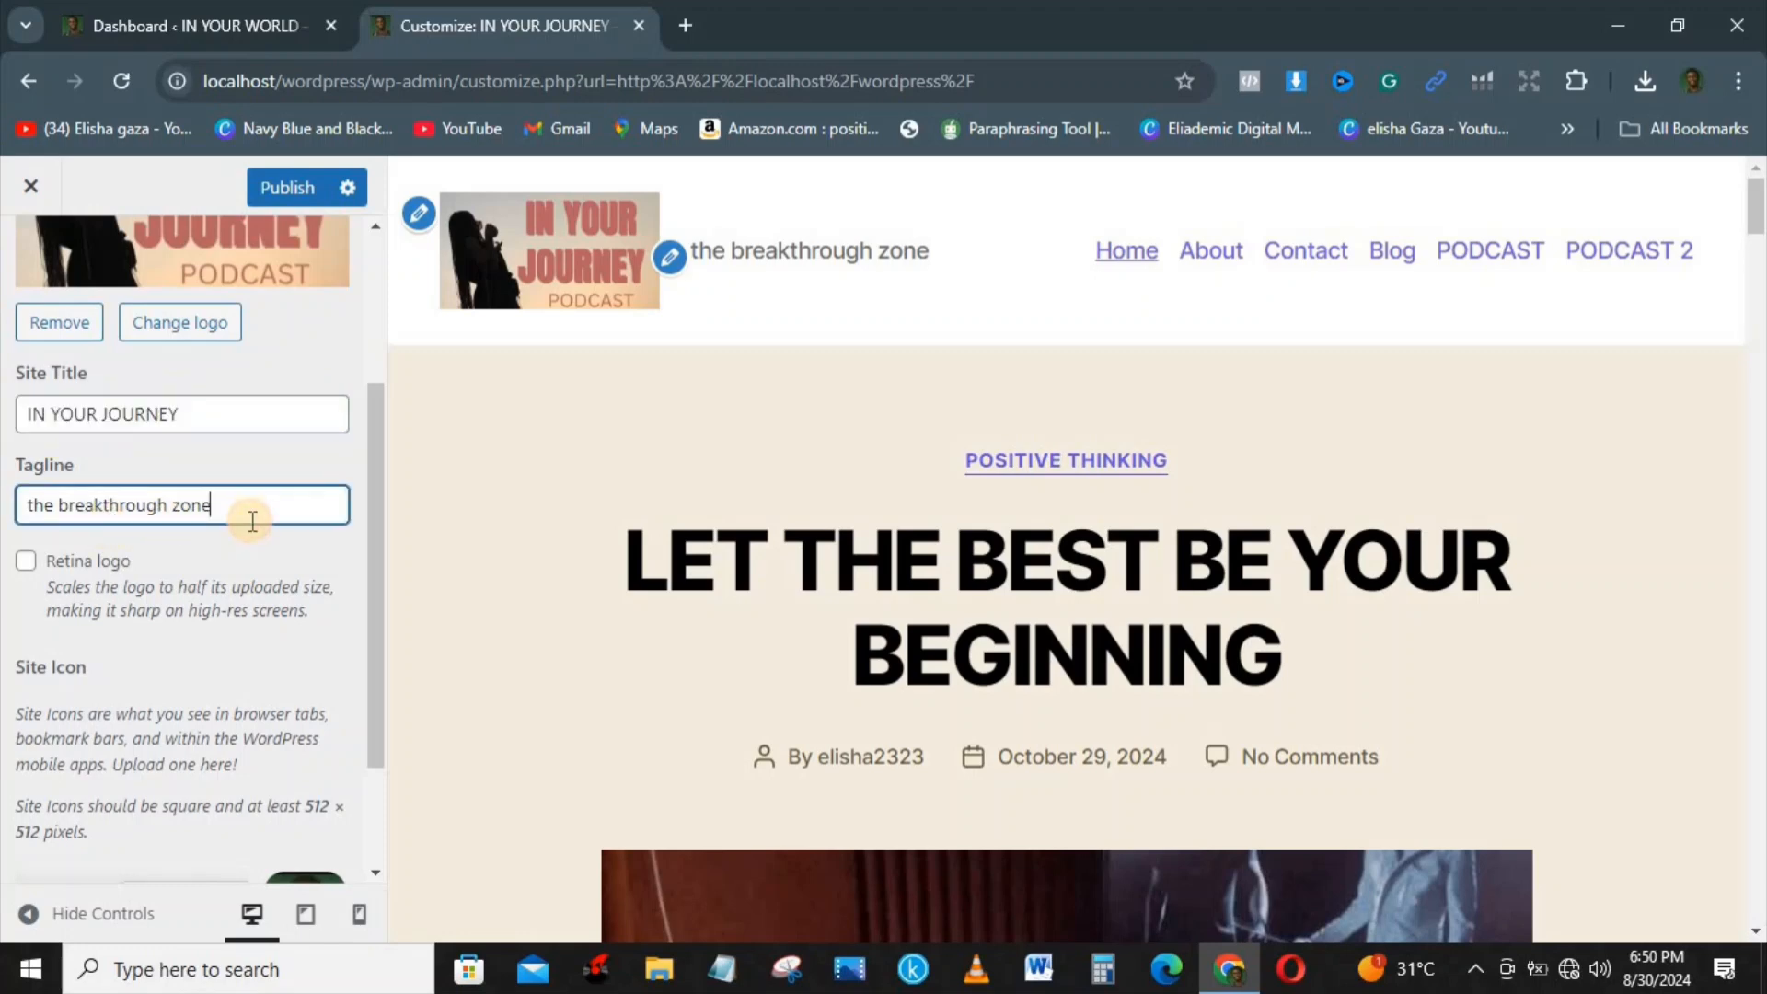
pyautogui.press('BackSpace')
pyautogui.press('BackSpace')
pyautogui.press('BackSpace')
pyautogui.press('BackSpace')
pyautogui.press('BackSpace')
pyautogui.press('BackSpace')
pyautogui.press('BackSpace')
pyautogui.press('BackSpace')
pyautogui.press('BackSpace')
pyautogui.press('BackSpace')
pyautogui.press('BackSpace')
pyautogui.press('BackSpace')
pyautogui.press('BackSpace')
pyautogui.press('BackSpace')
pyautogui.press('BackSpace')
pyautogui.press('BackSpace')
pyautogui.press('BackSpace')
pyautogui.press('BackSpace')
pyautogui.press('BackSpace')
pyautogui.press('BackSpace')
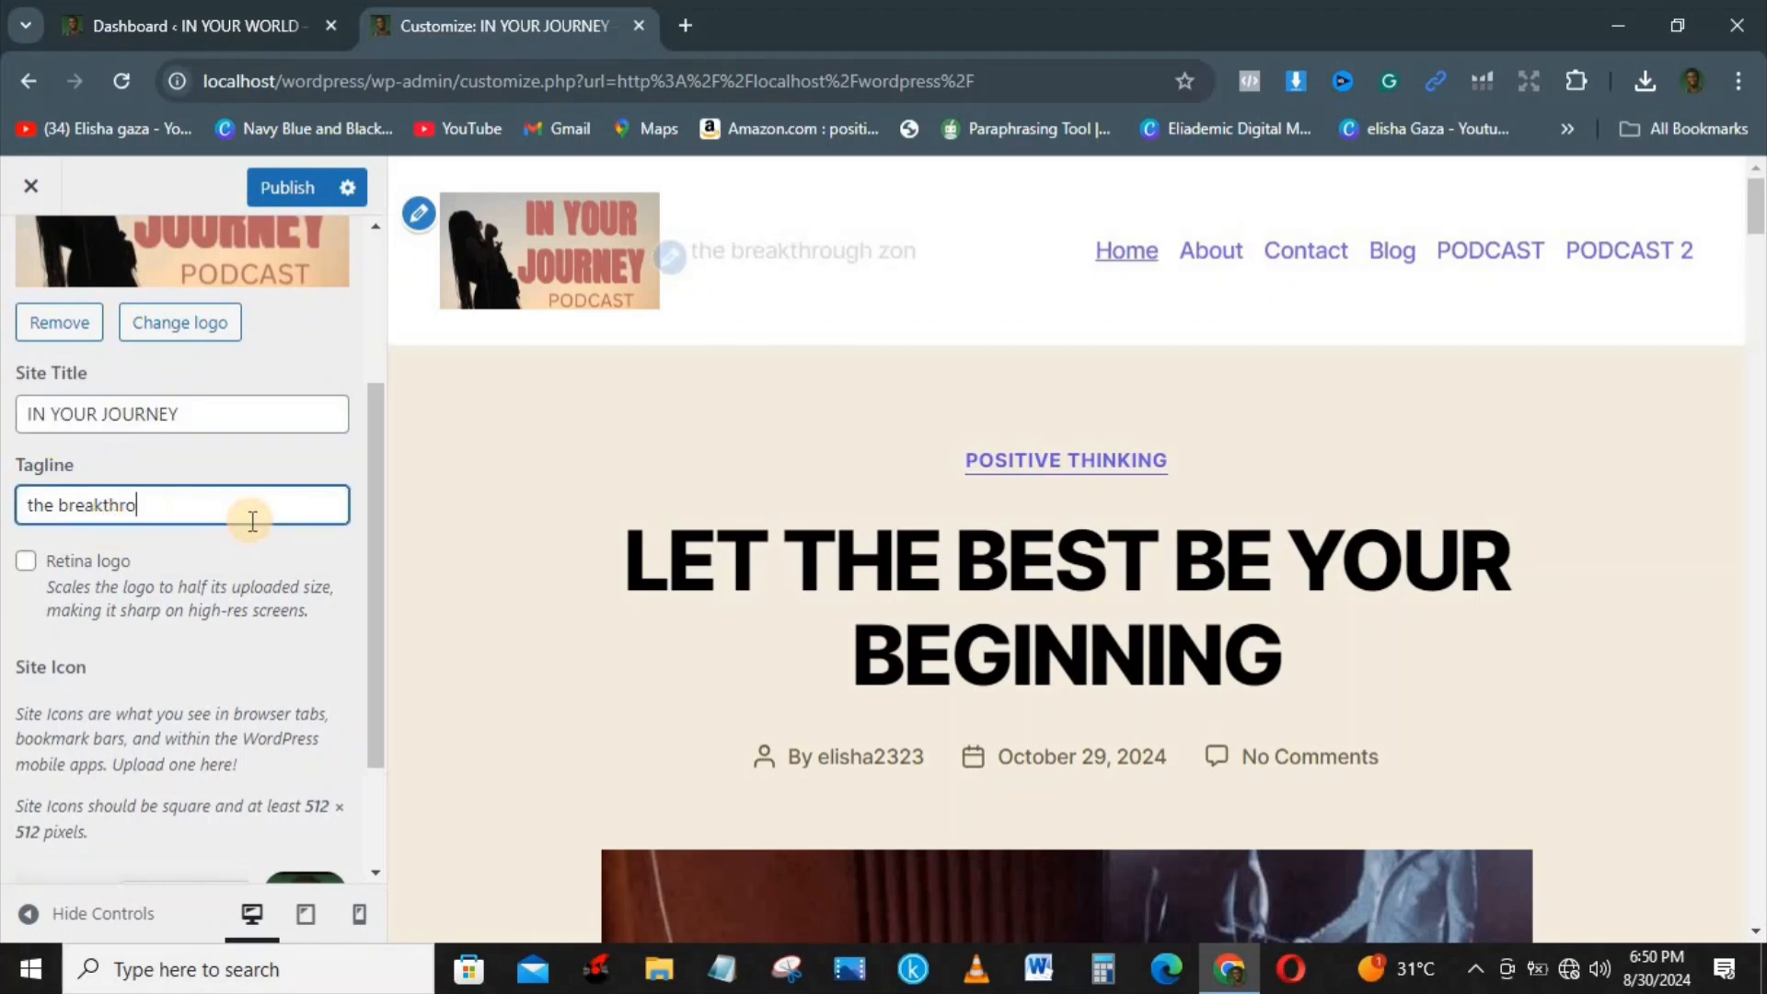
pyautogui.hotkey('ctrl', 'v')
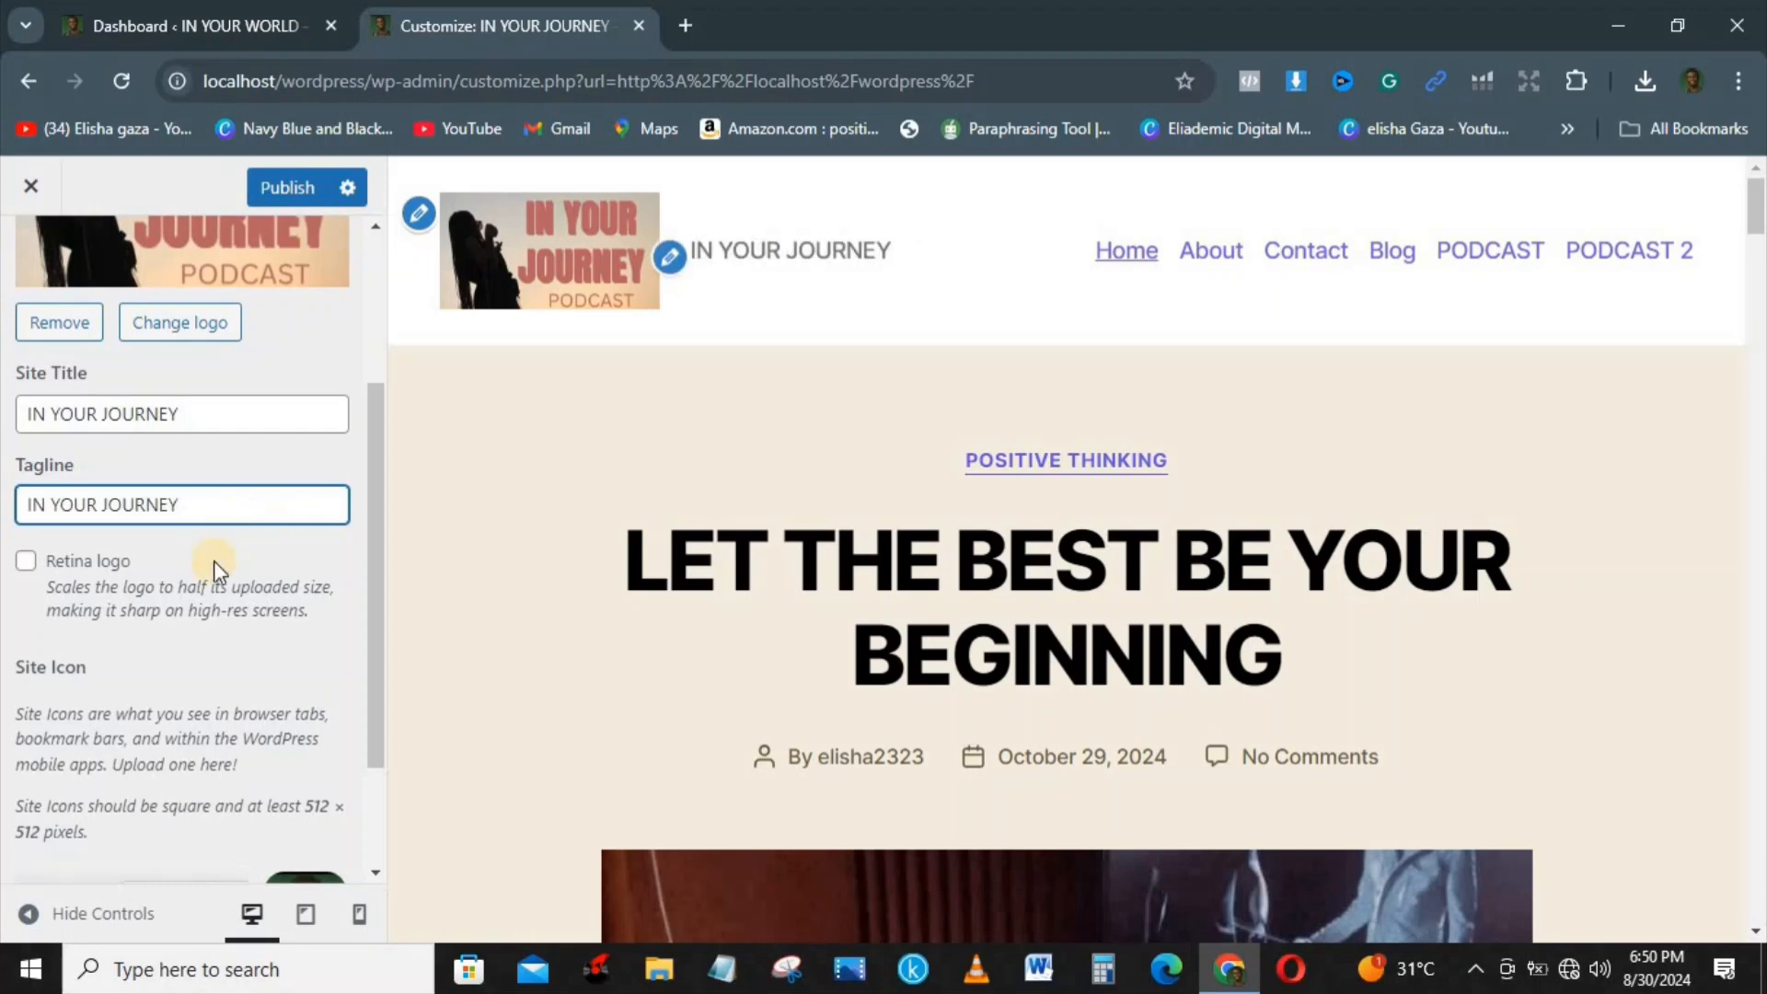
pyautogui.click(262, 199)
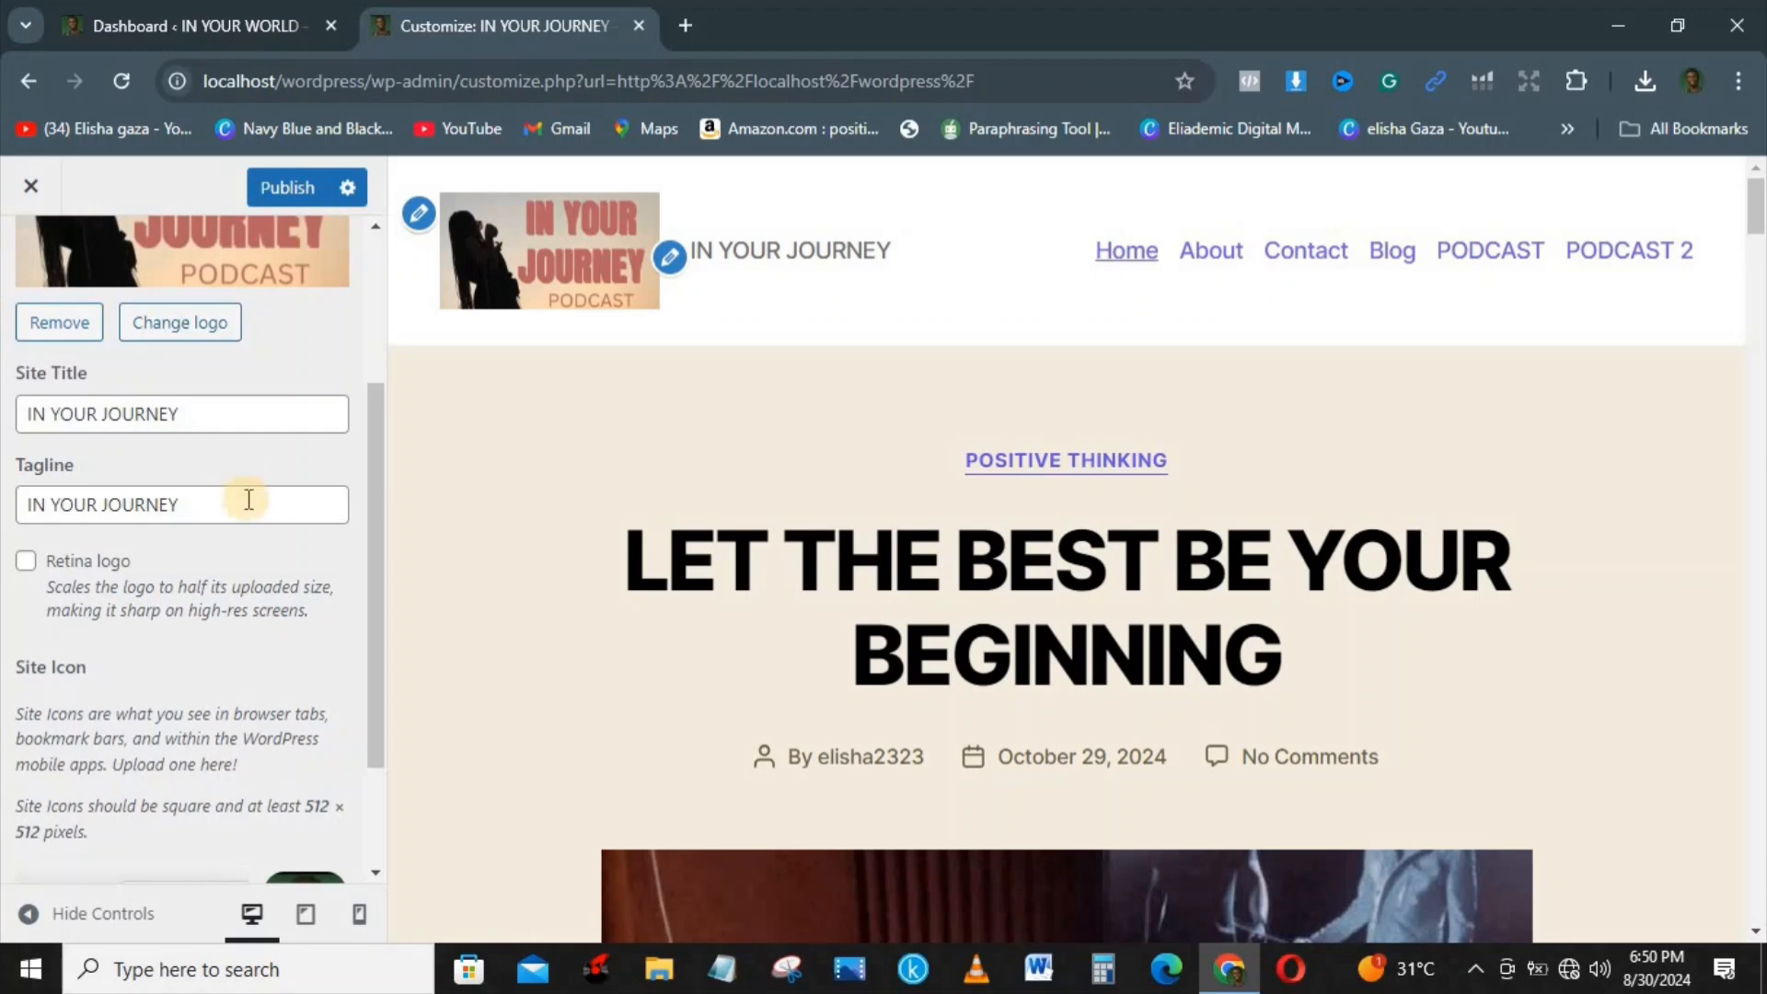
# Step: Enable the Retina logo option and look over the remaining site identity settings
pyautogui.click(23, 561)
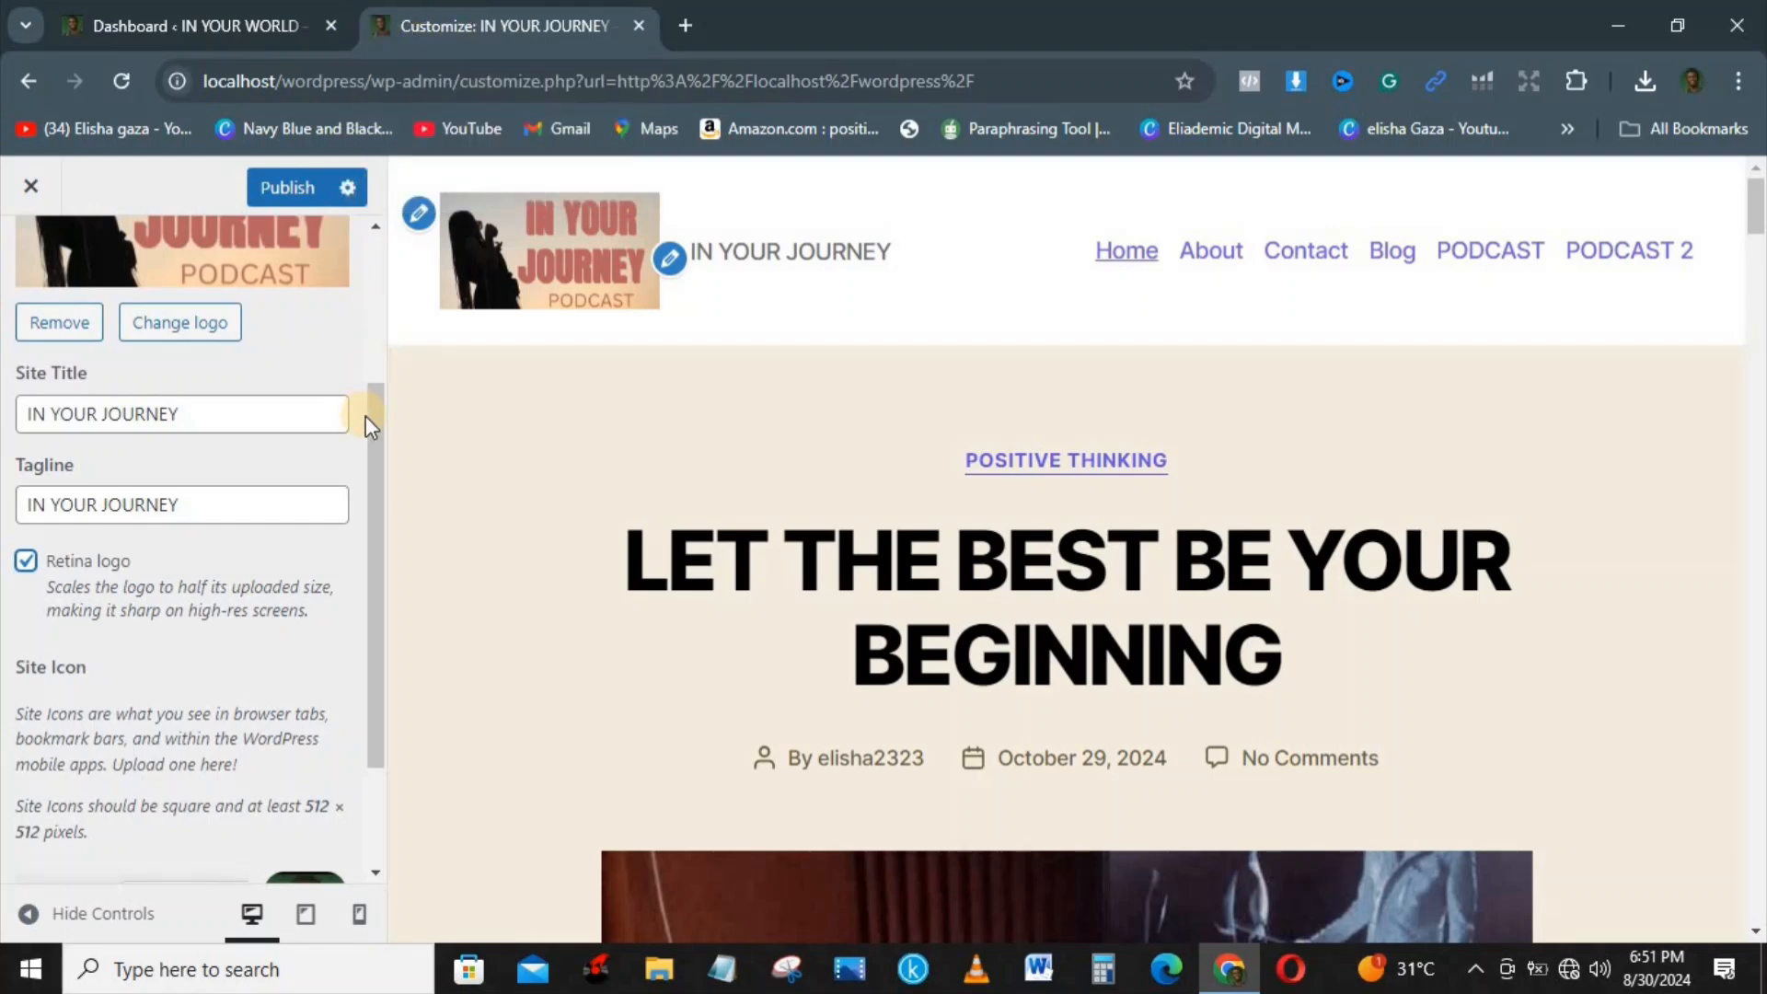
pyautogui.moveTo(370, 417); pyautogui.dragTo(372, 561)
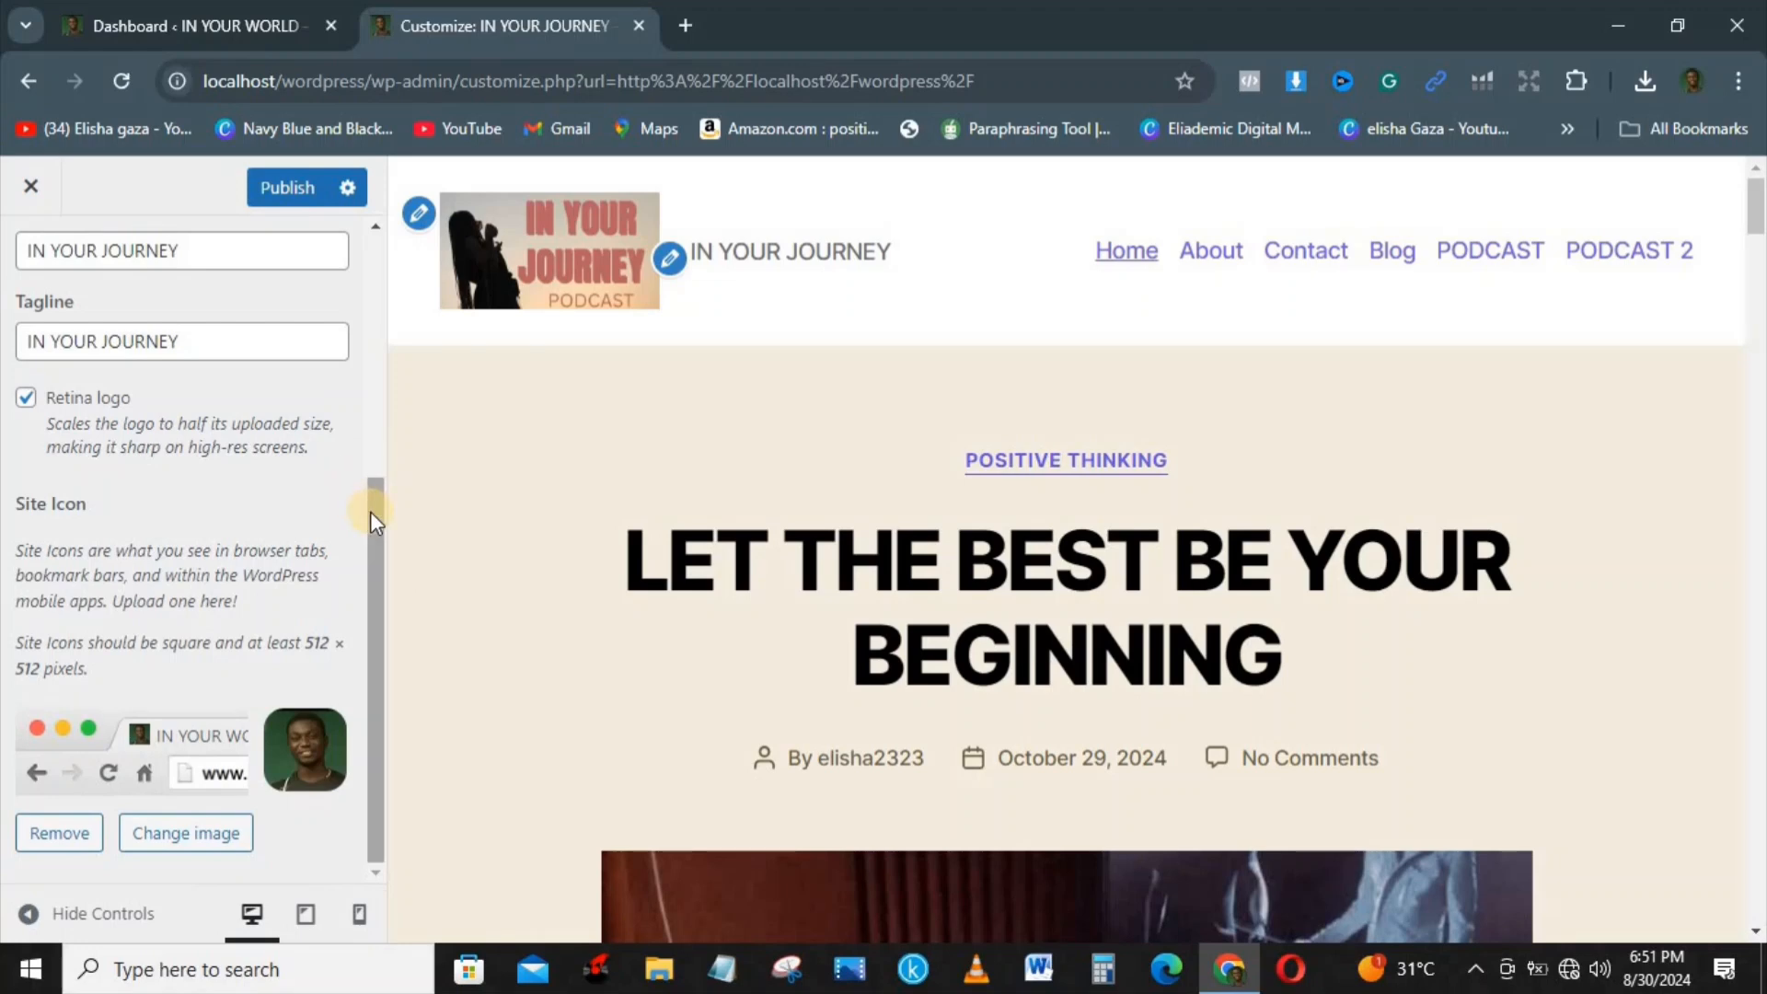
pyautogui.moveTo(370, 511); pyautogui.dragTo(384, 283)
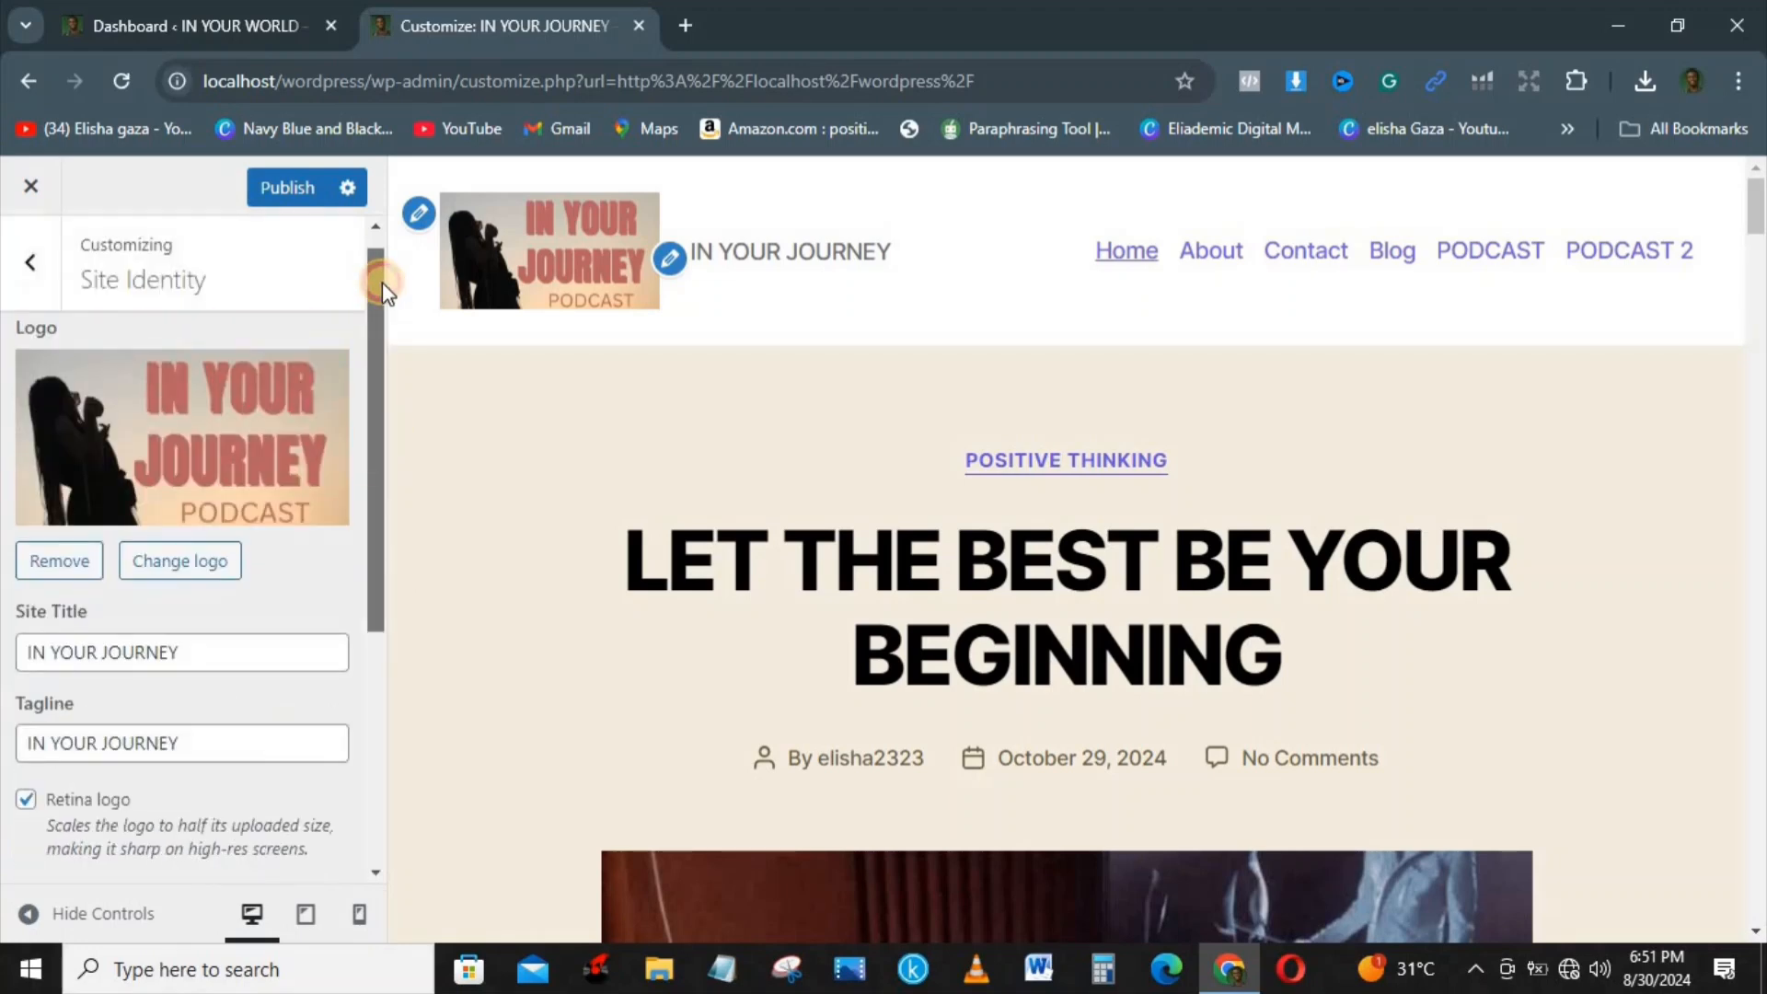
# Step: Change the site icon to banner-picture.jpg from the media library, cropping it with the suggested crop area
pyautogui.moveTo(382, 282); pyautogui.dragTo(383, 659)
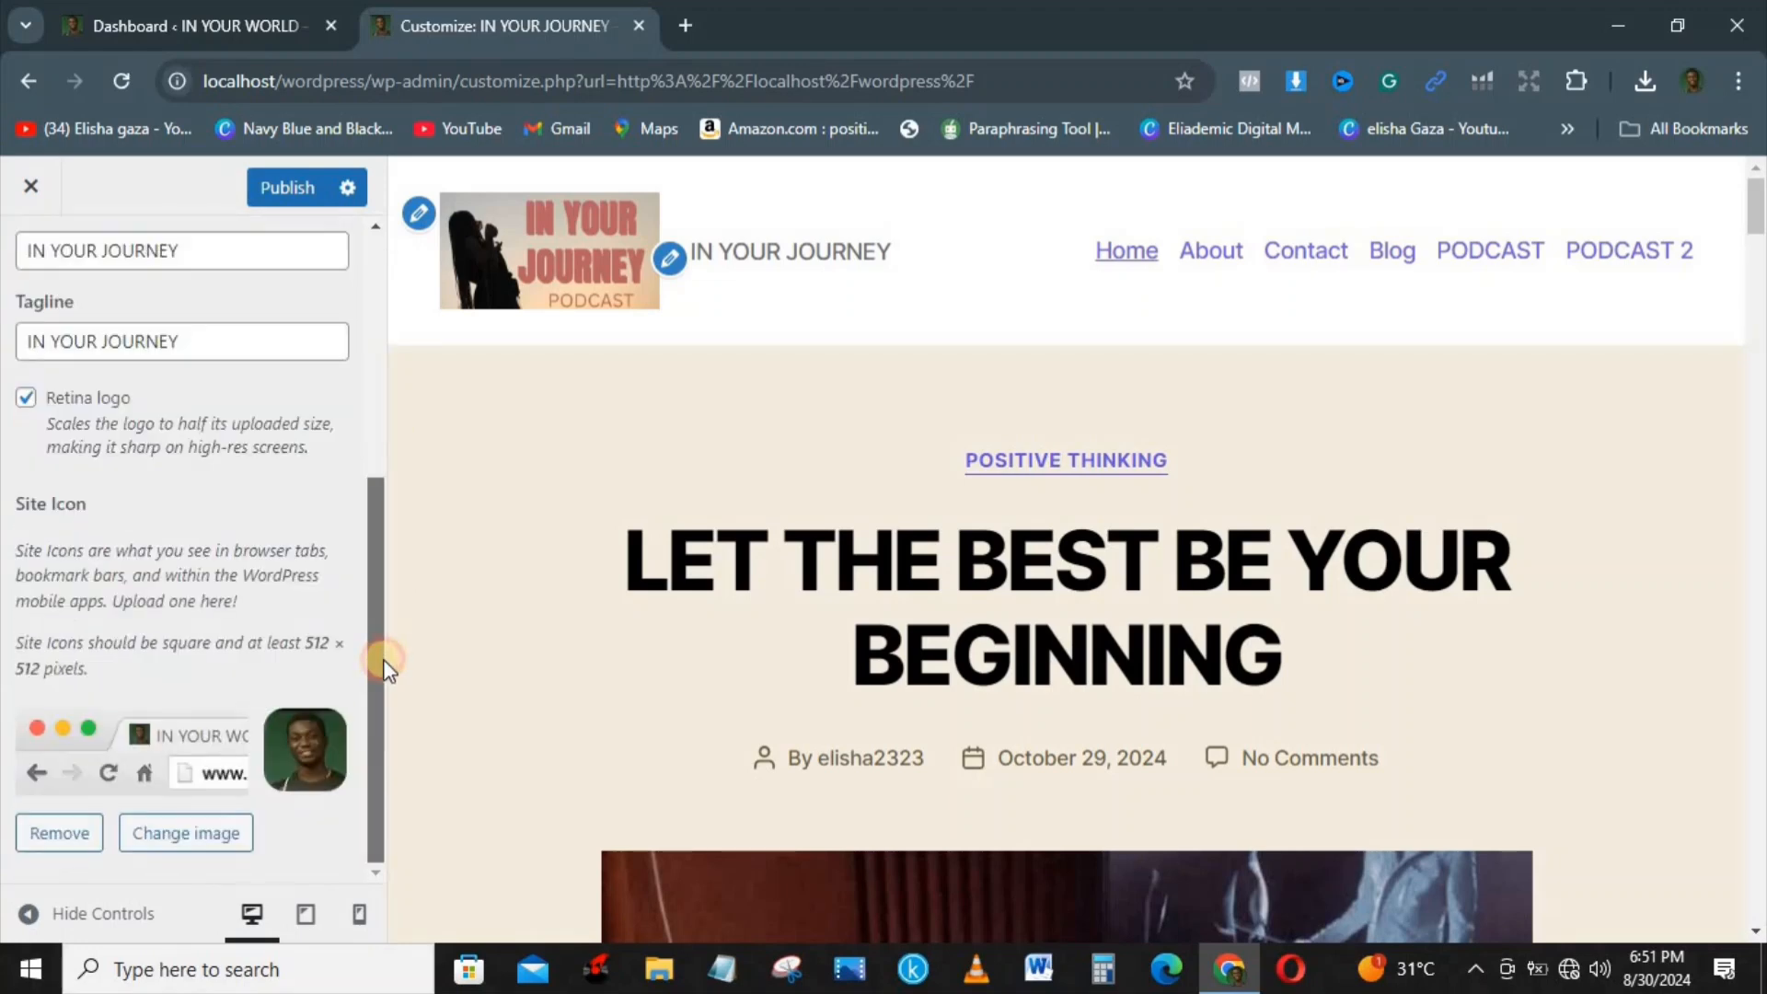
pyautogui.click(201, 837)
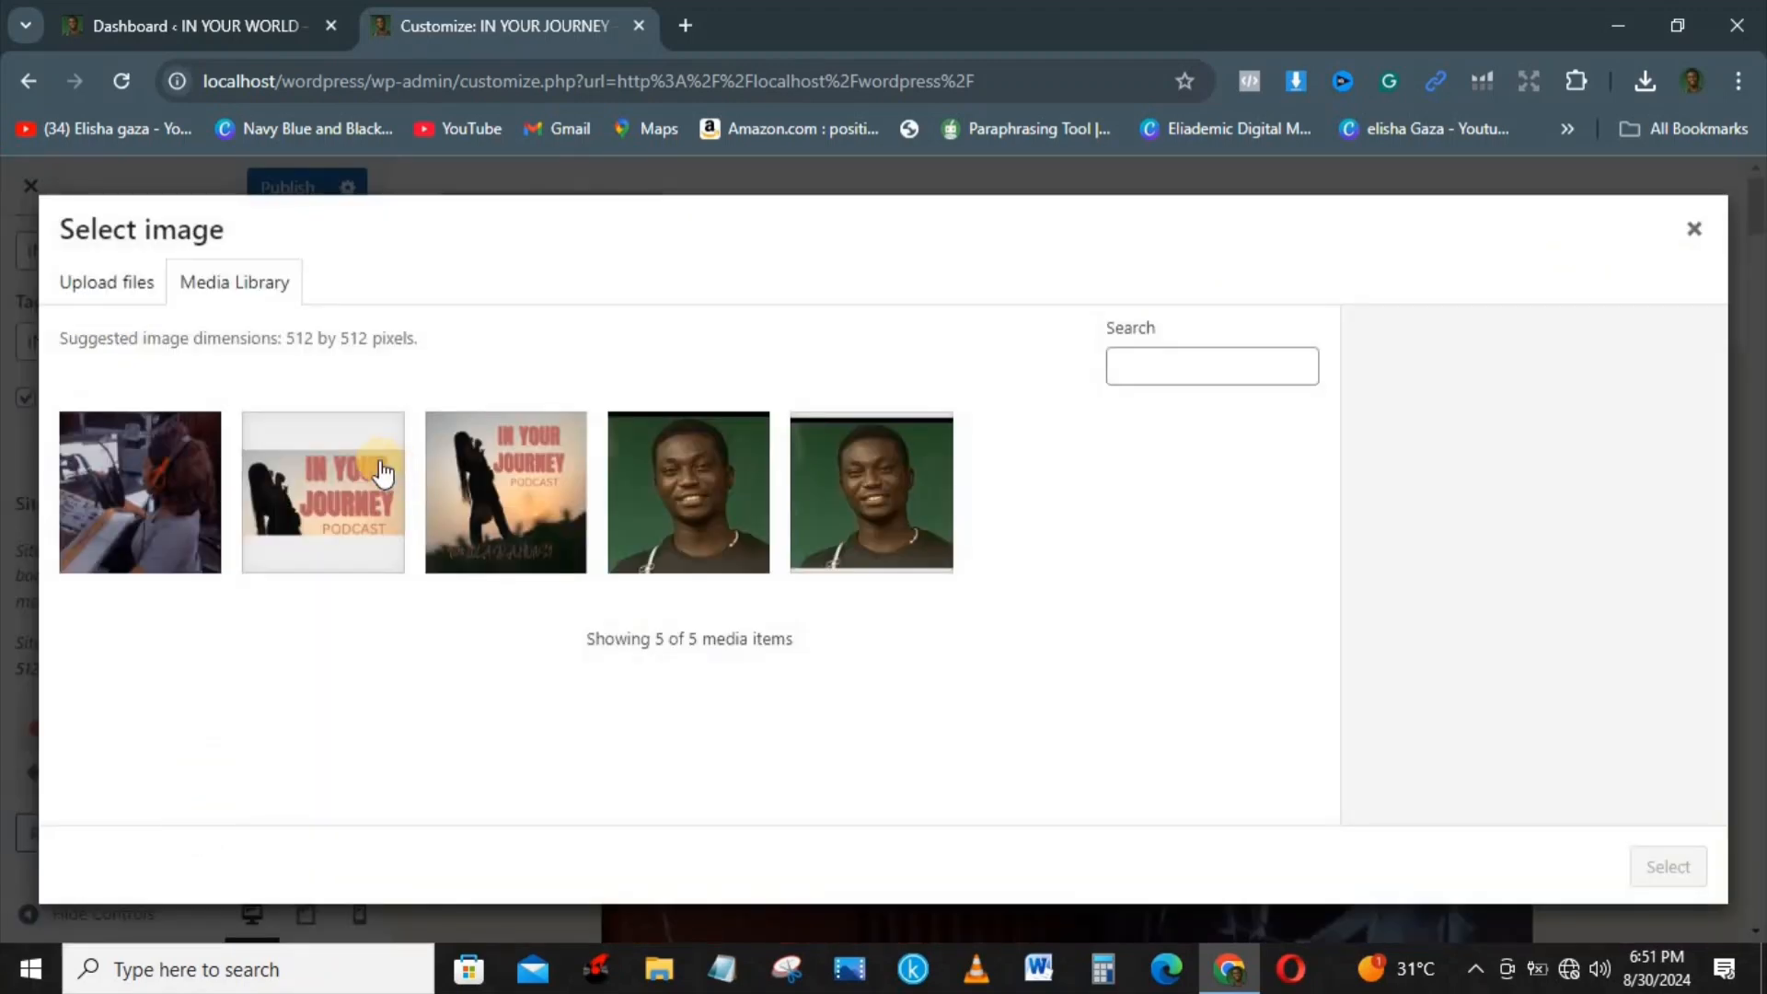
pyautogui.click(178, 465)
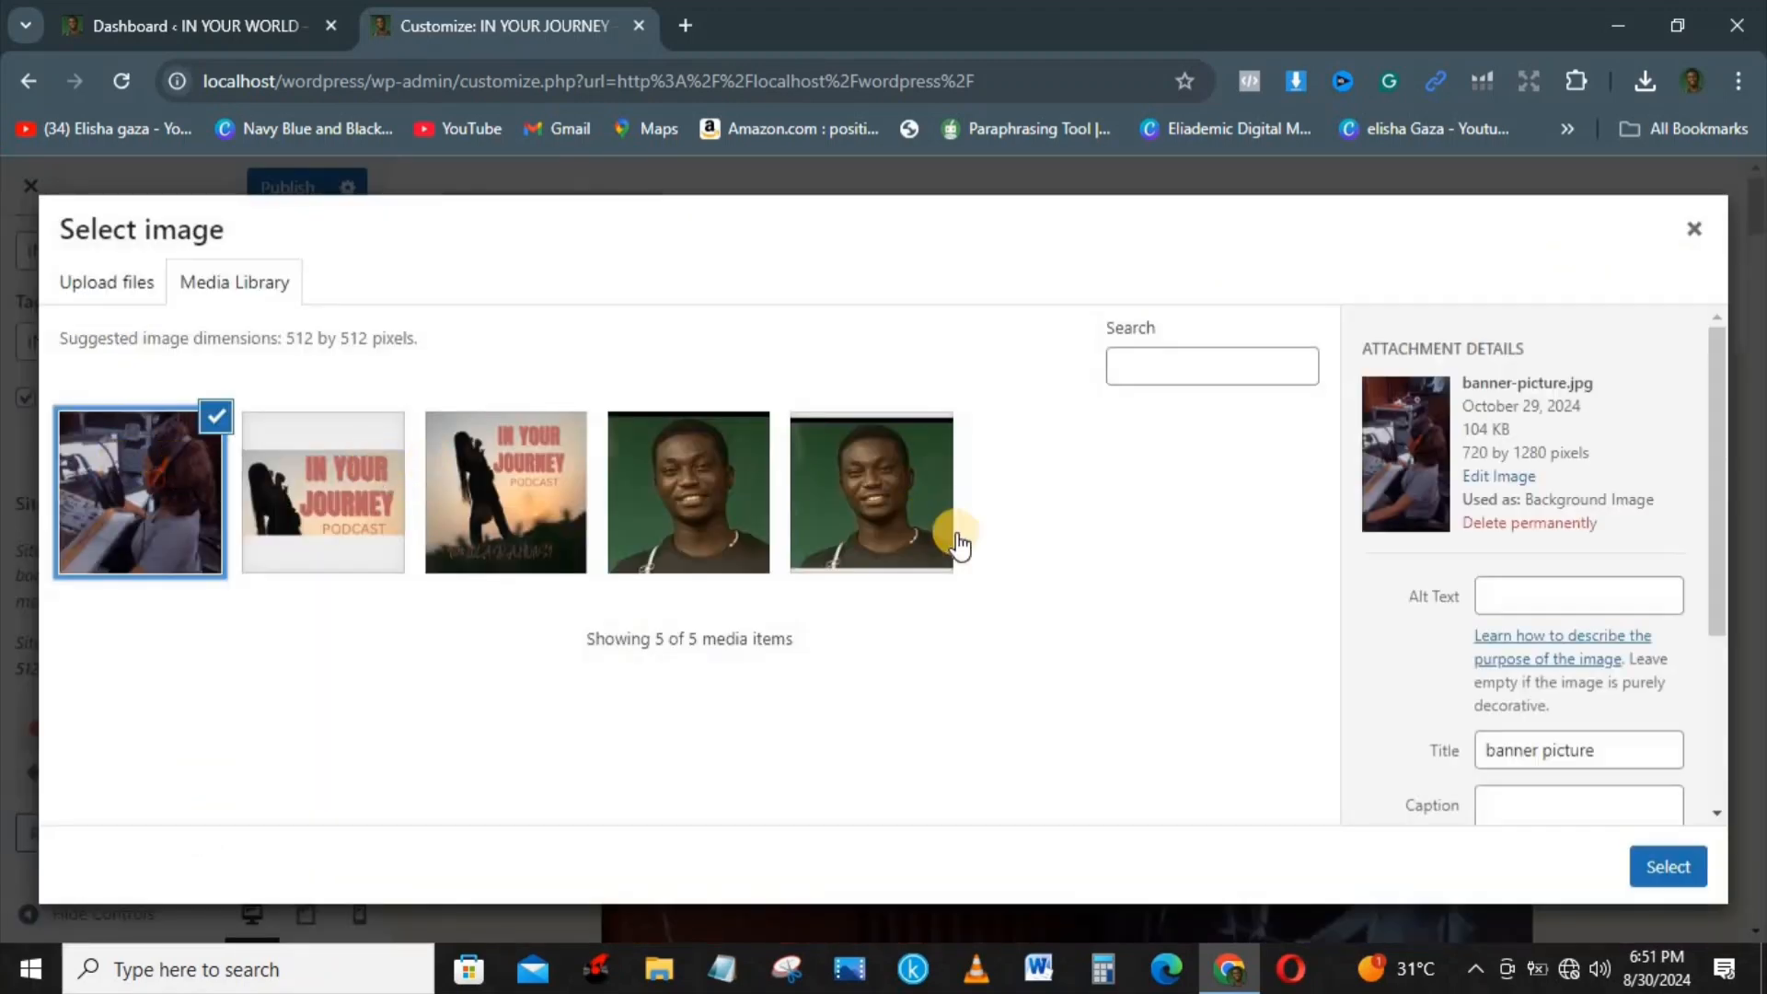
pyautogui.click(1671, 865)
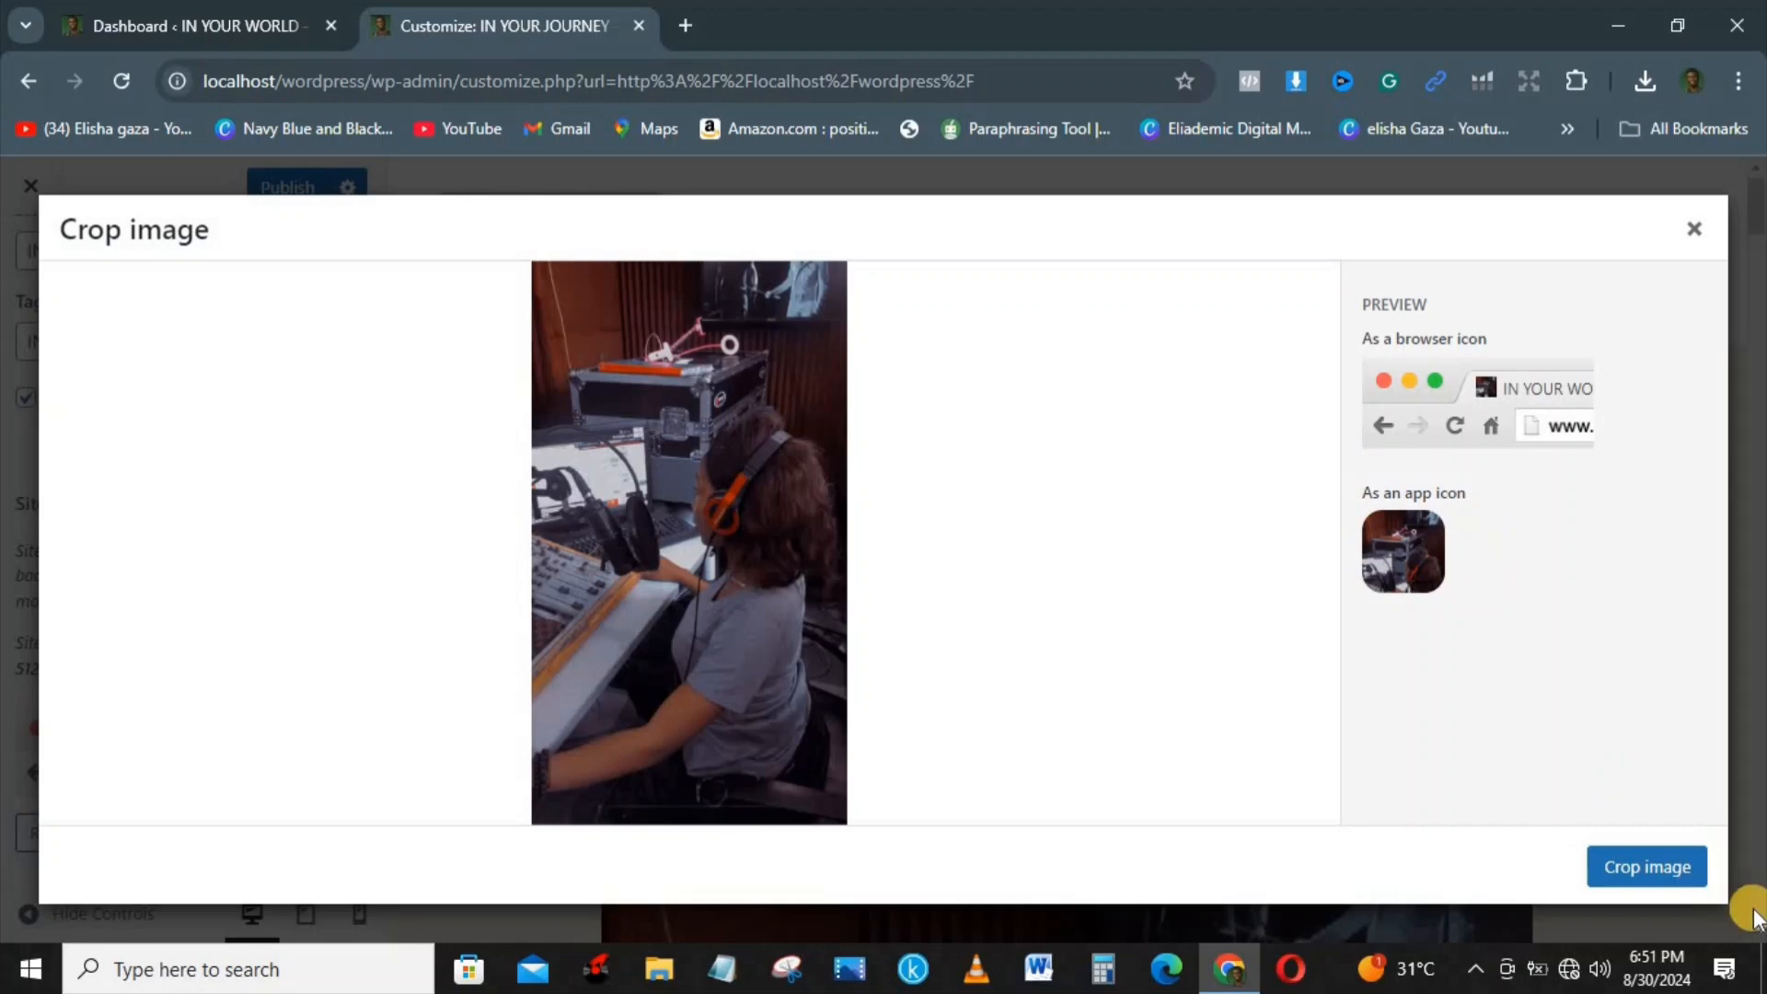
pyautogui.click(1646, 870)
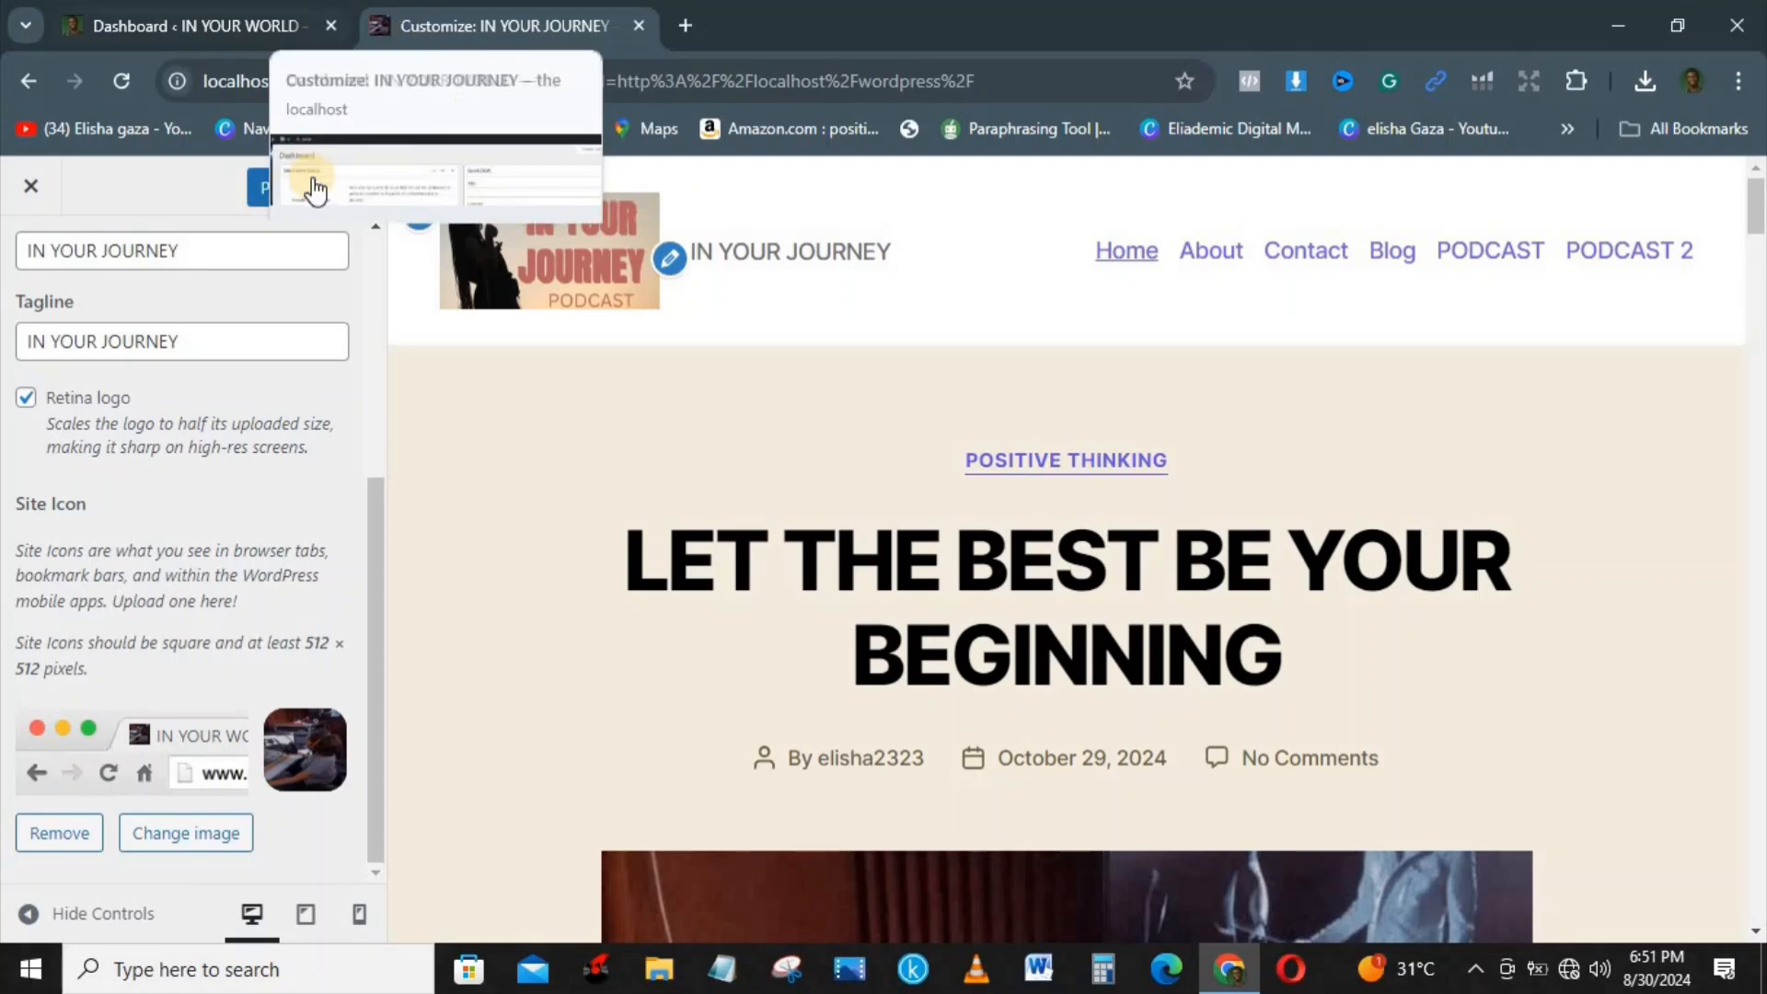
pyautogui.click(276, 250)
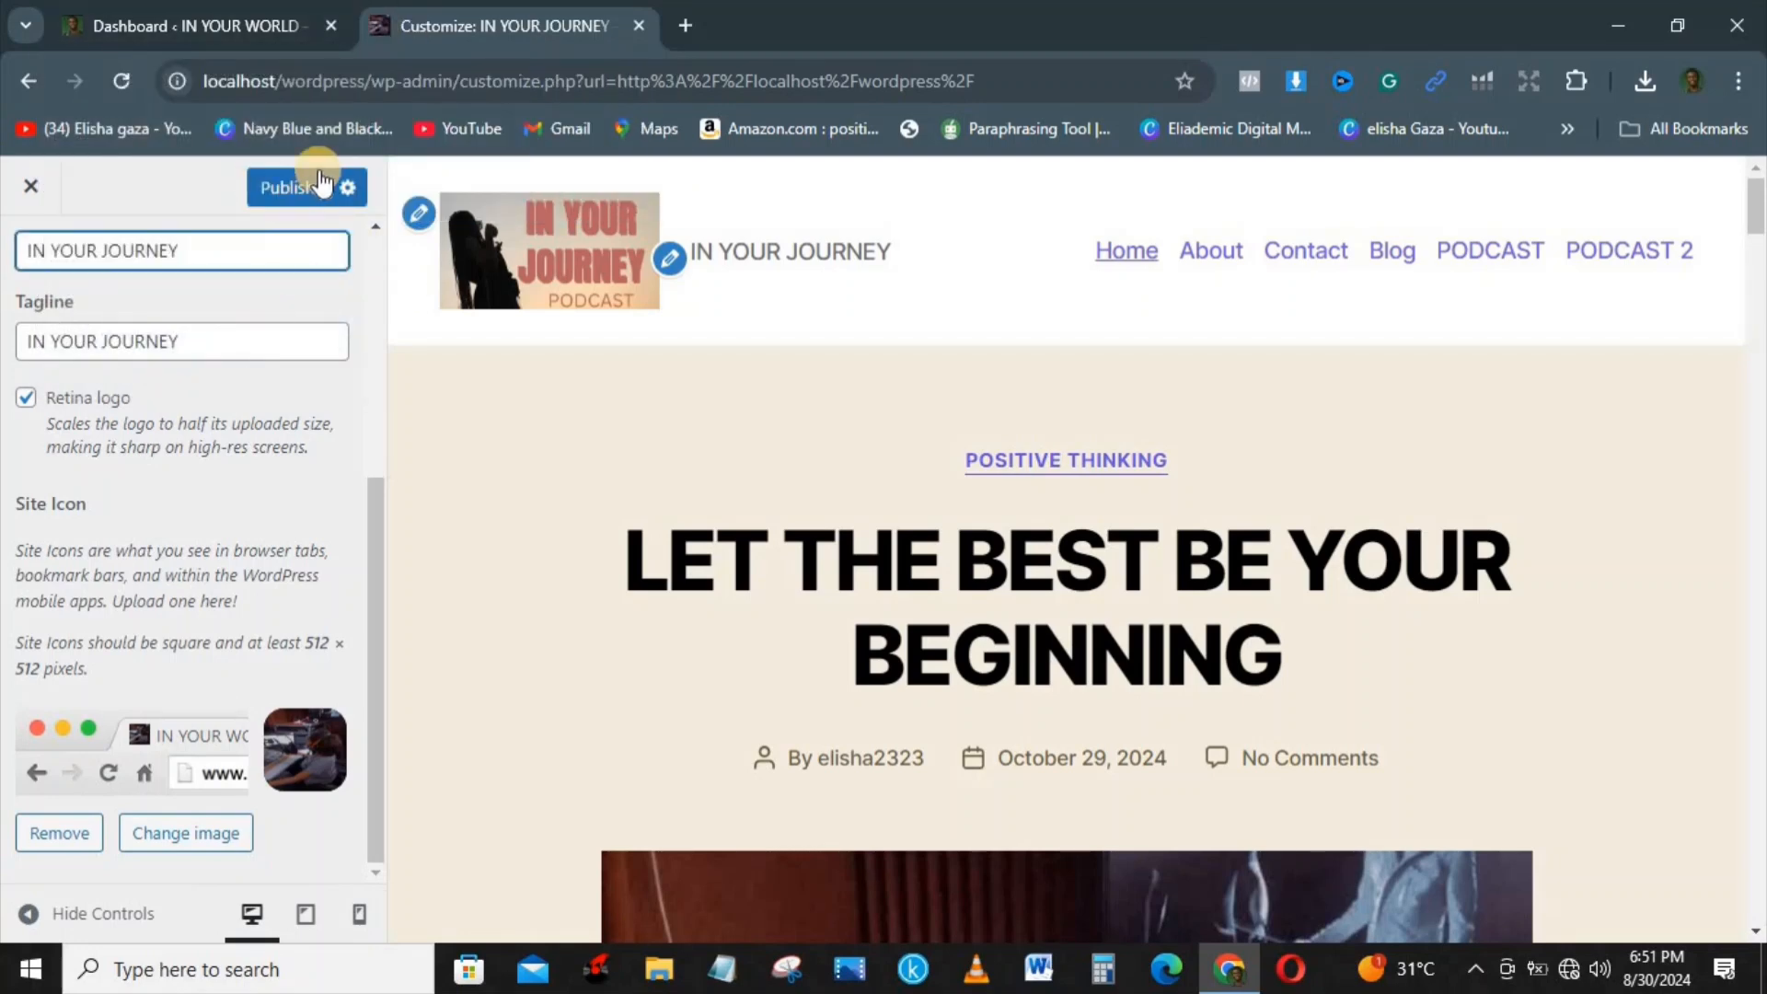
# Step: Visit the live site from the dashboard to check its title and header, and return to the customizer
pyautogui.click(184, 25)
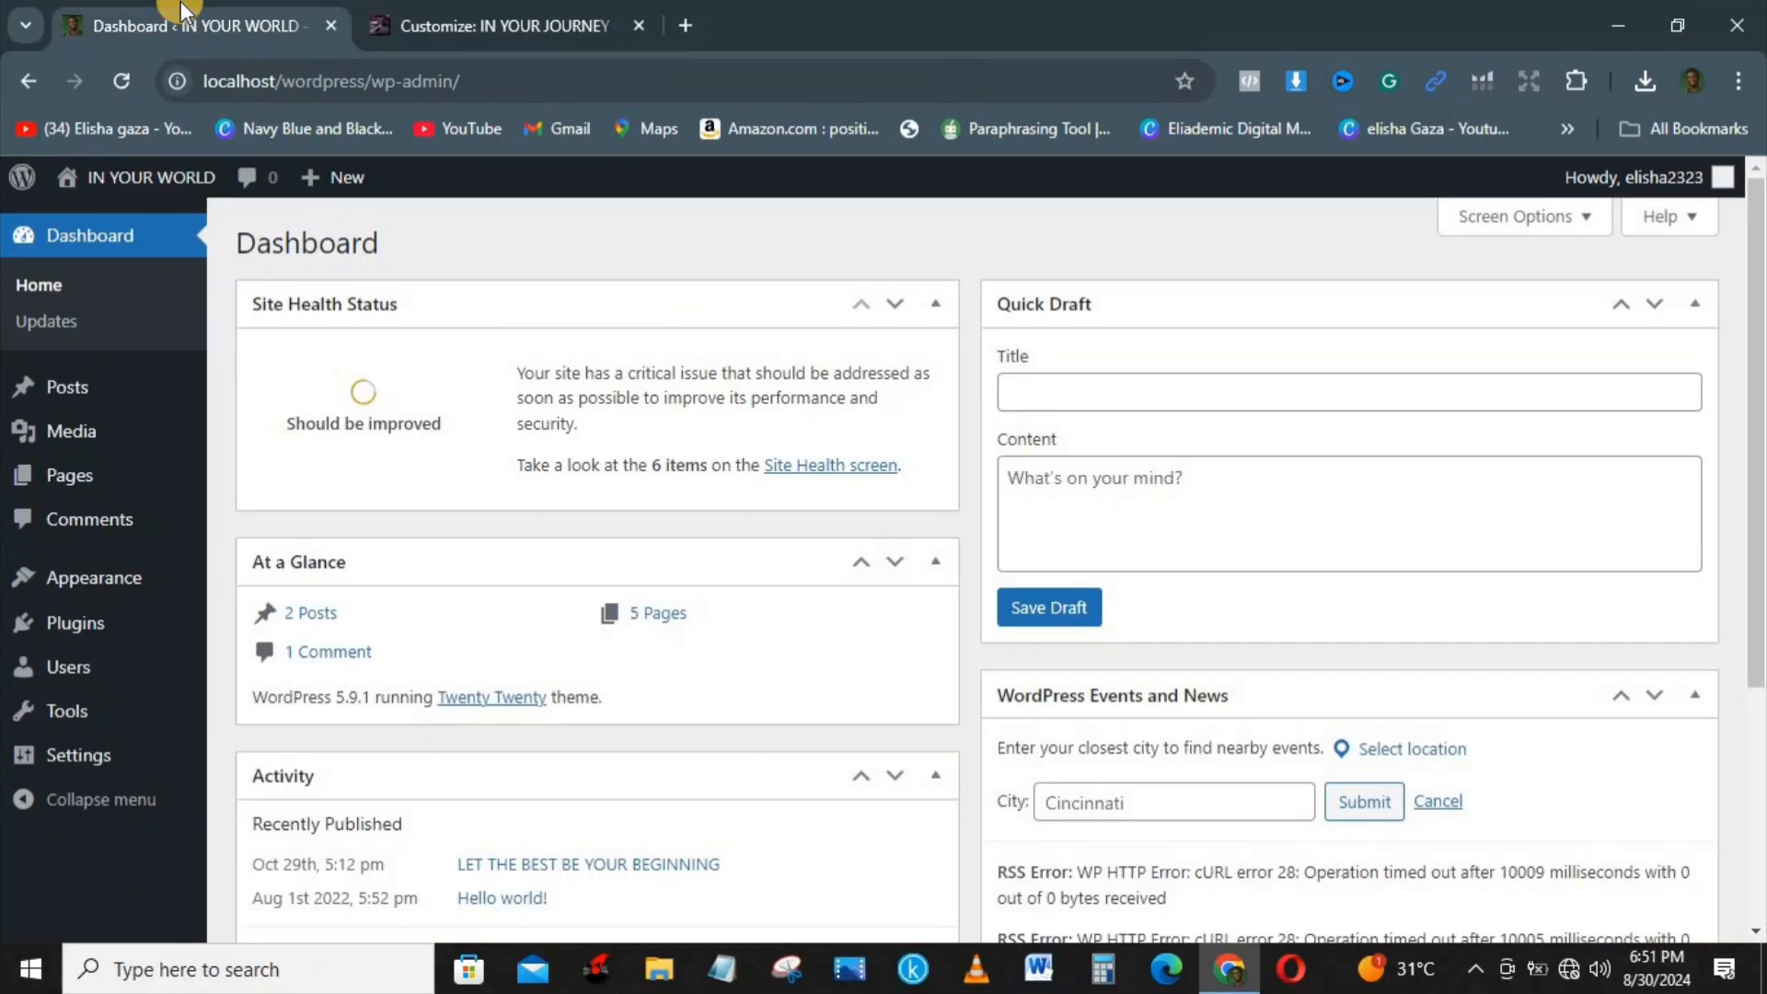
pyautogui.moveTo(152, 178)
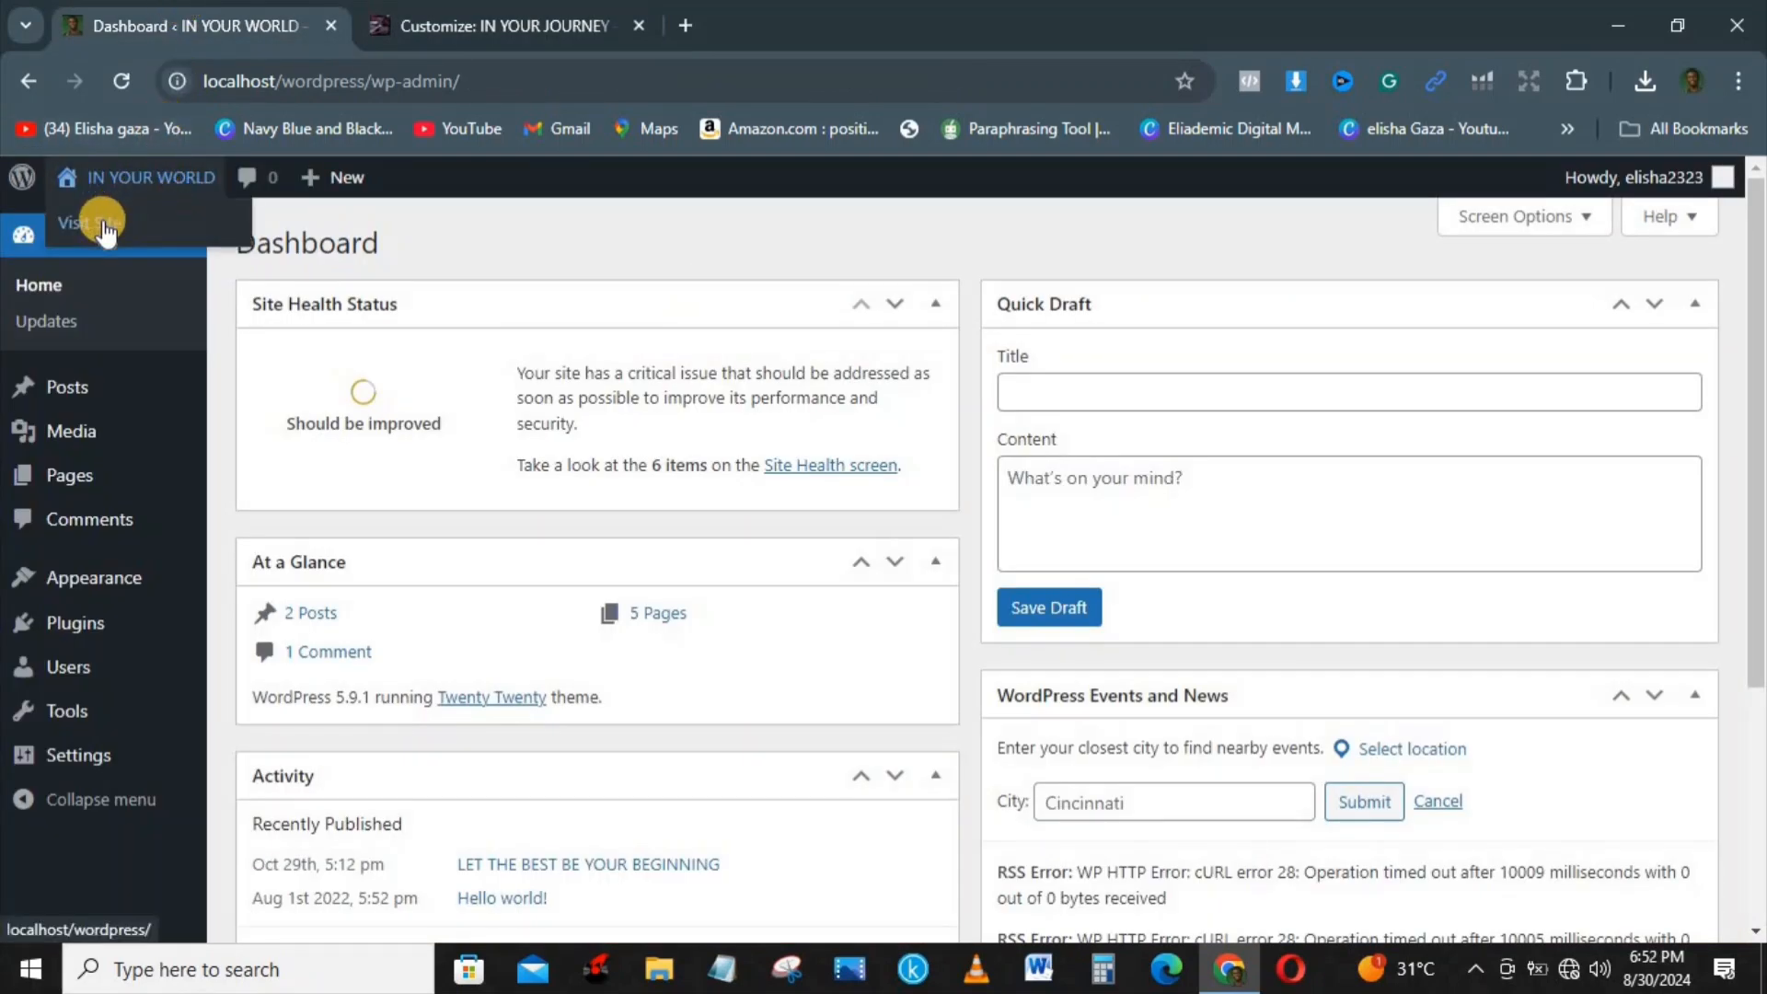
pyautogui.click(104, 225)
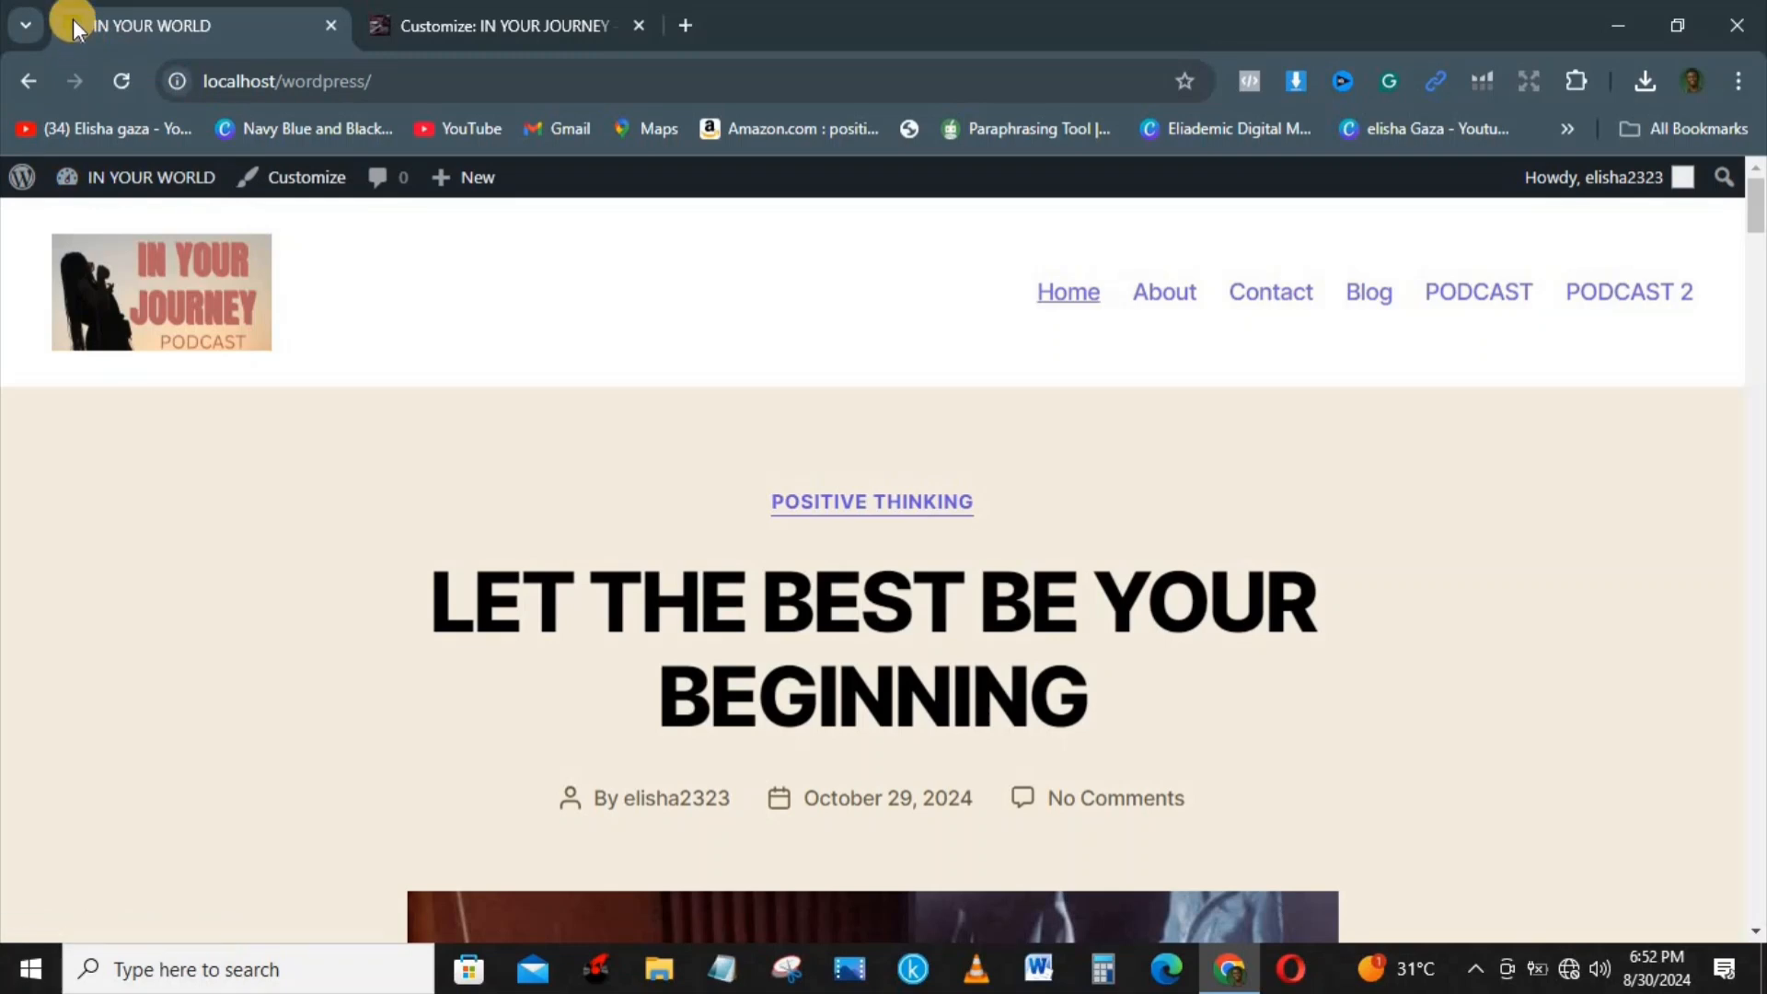
pyautogui.click(510, 21)
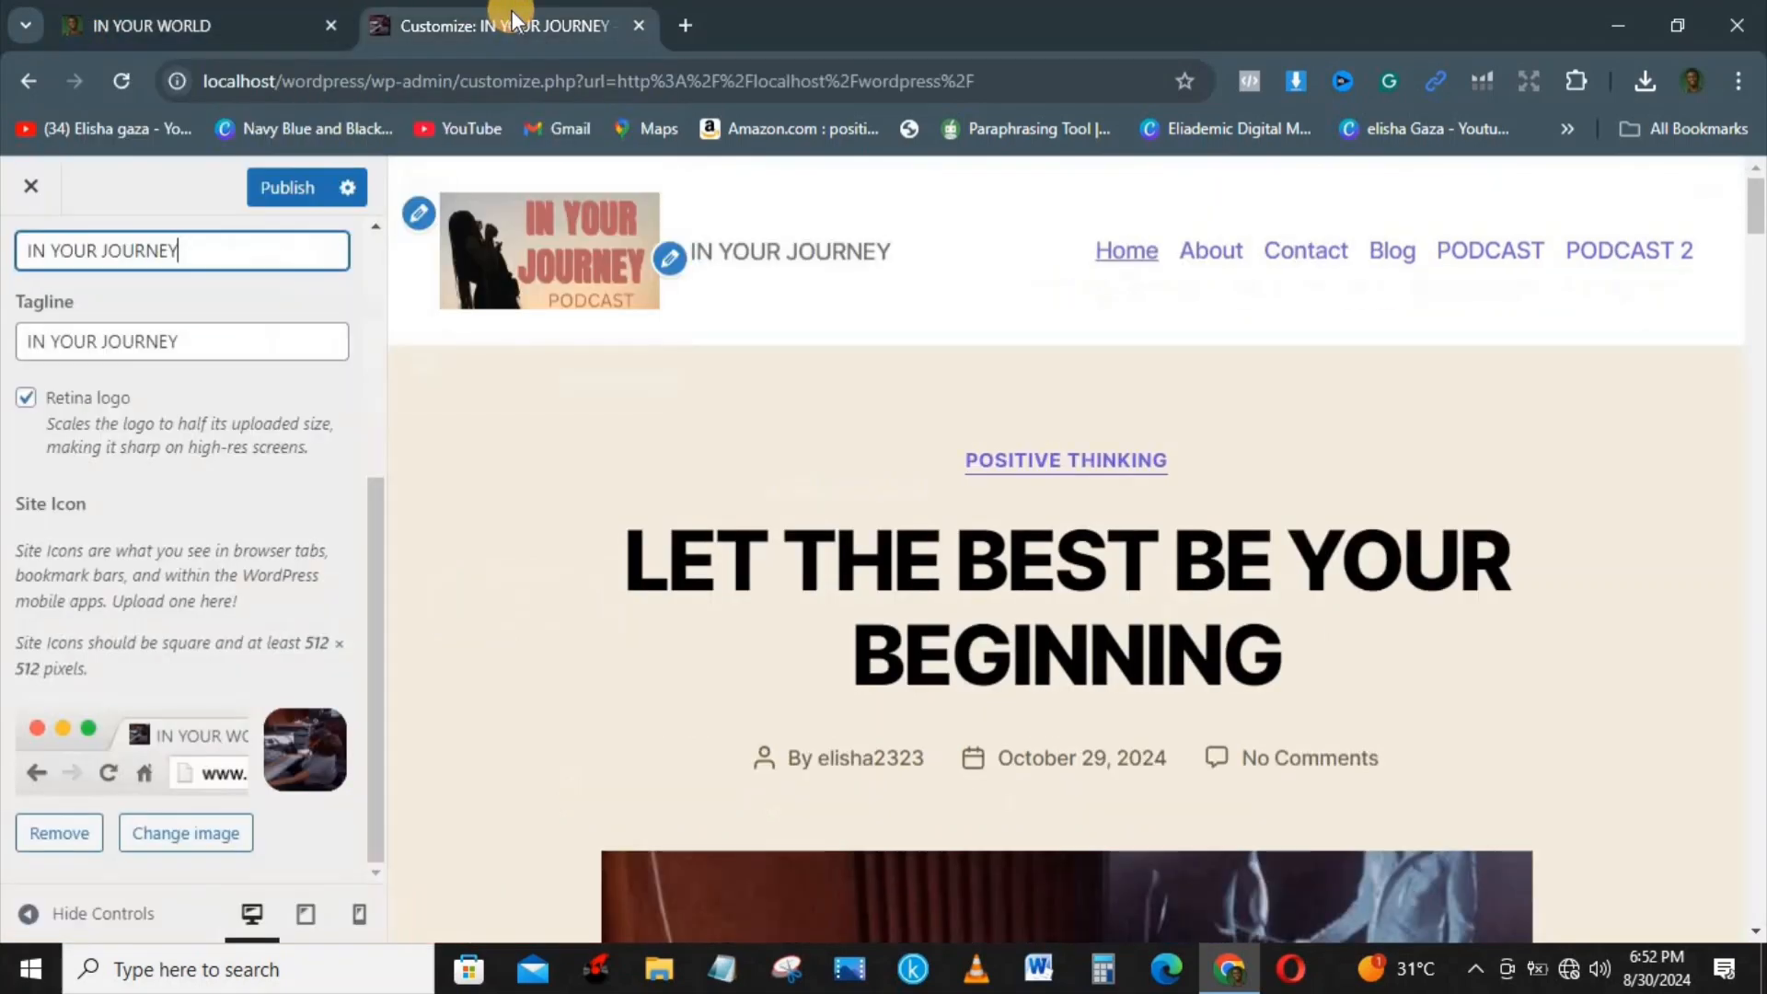
# Step: Publish the site identity changes, reload the live site to check them, and return to the customizer
pyautogui.click(279, 188)
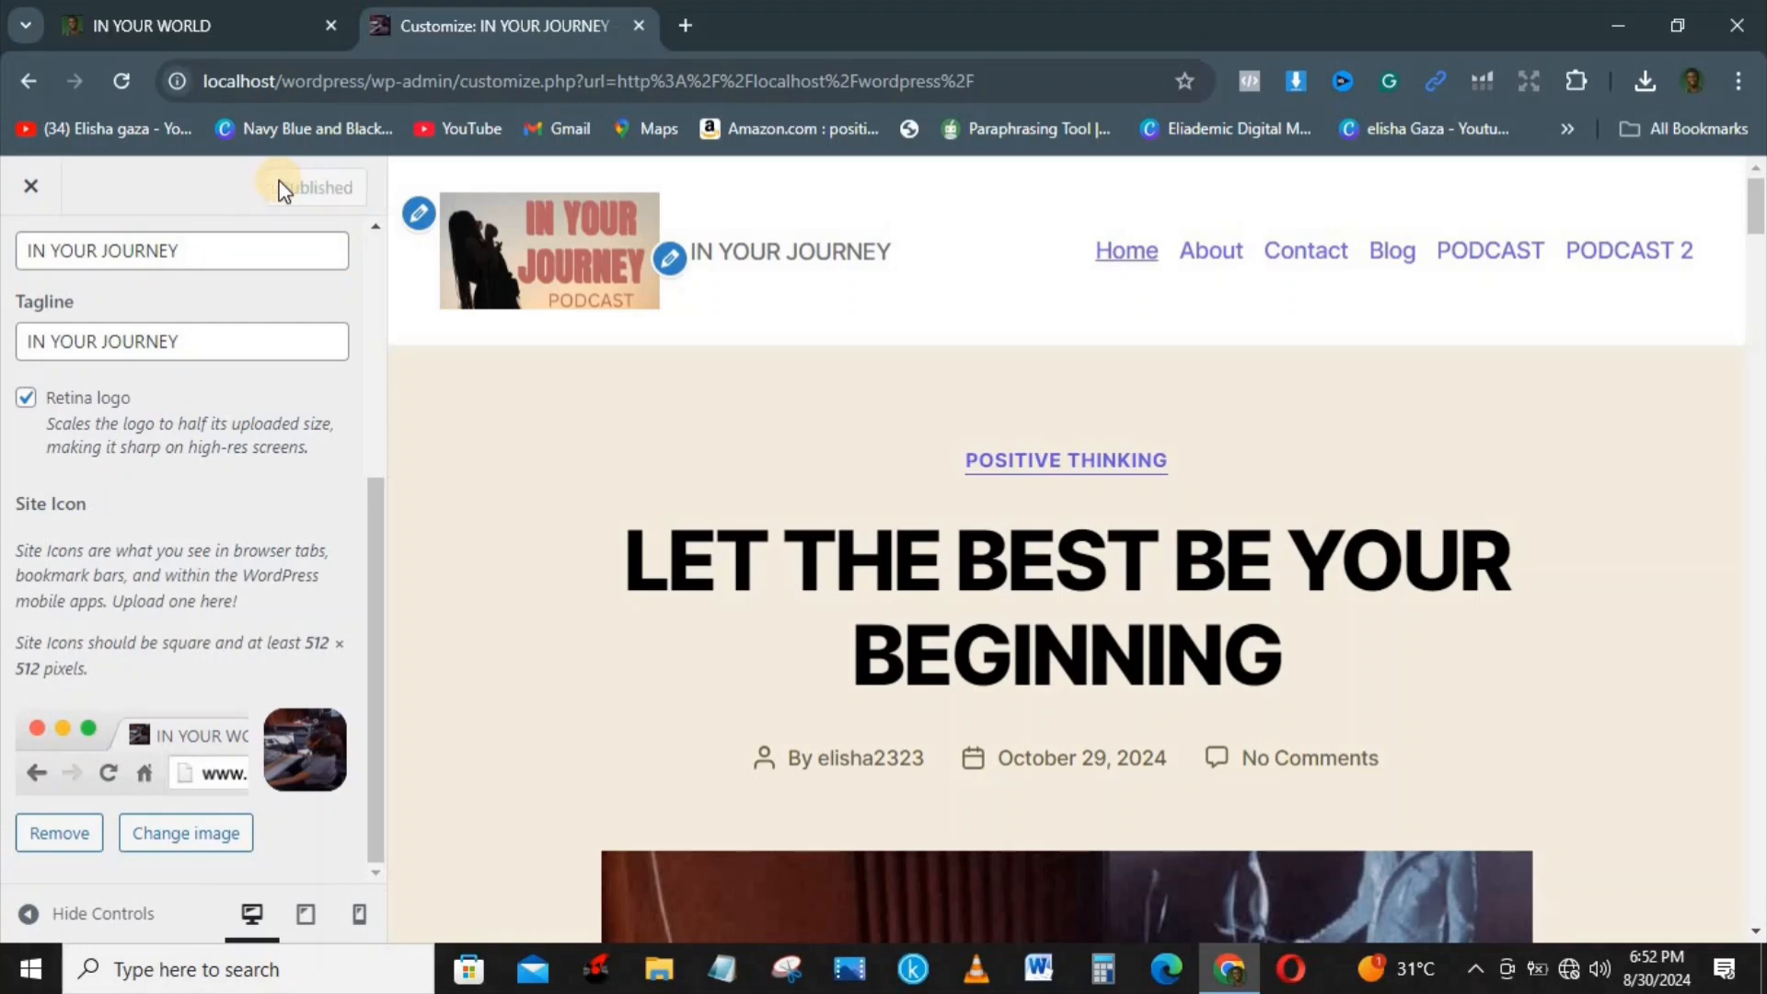
pyautogui.click(151, 25)
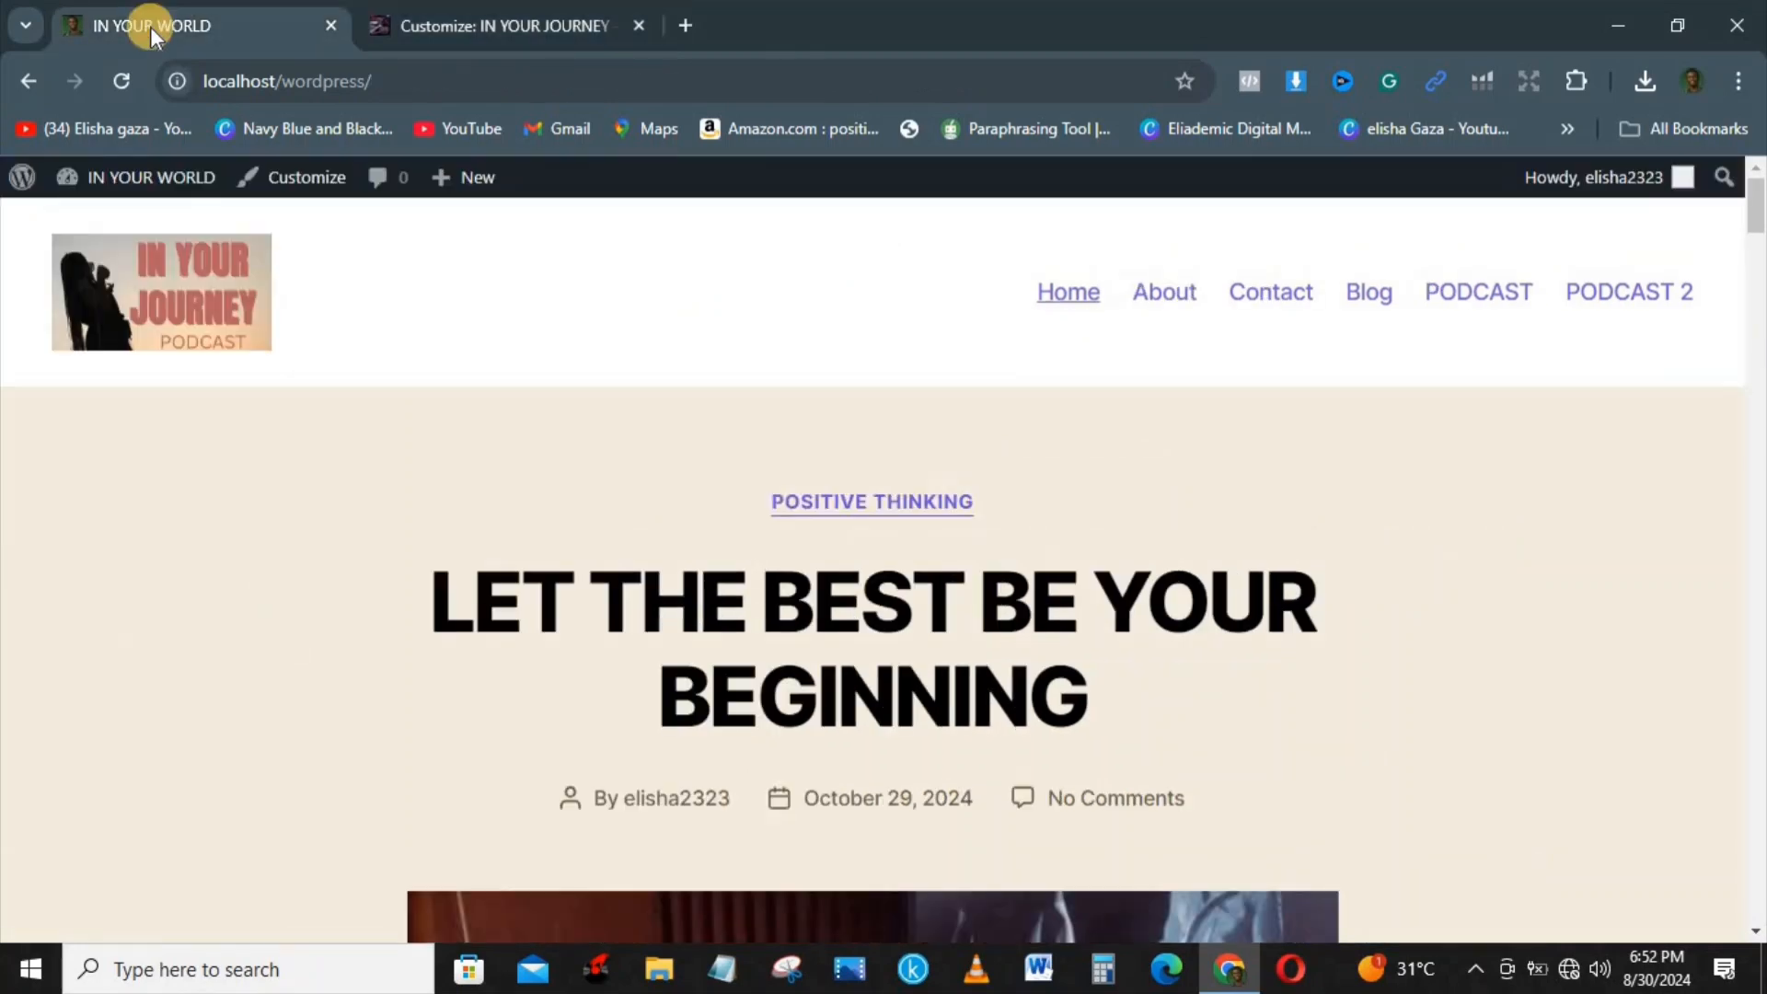
pyautogui.click(119, 79)
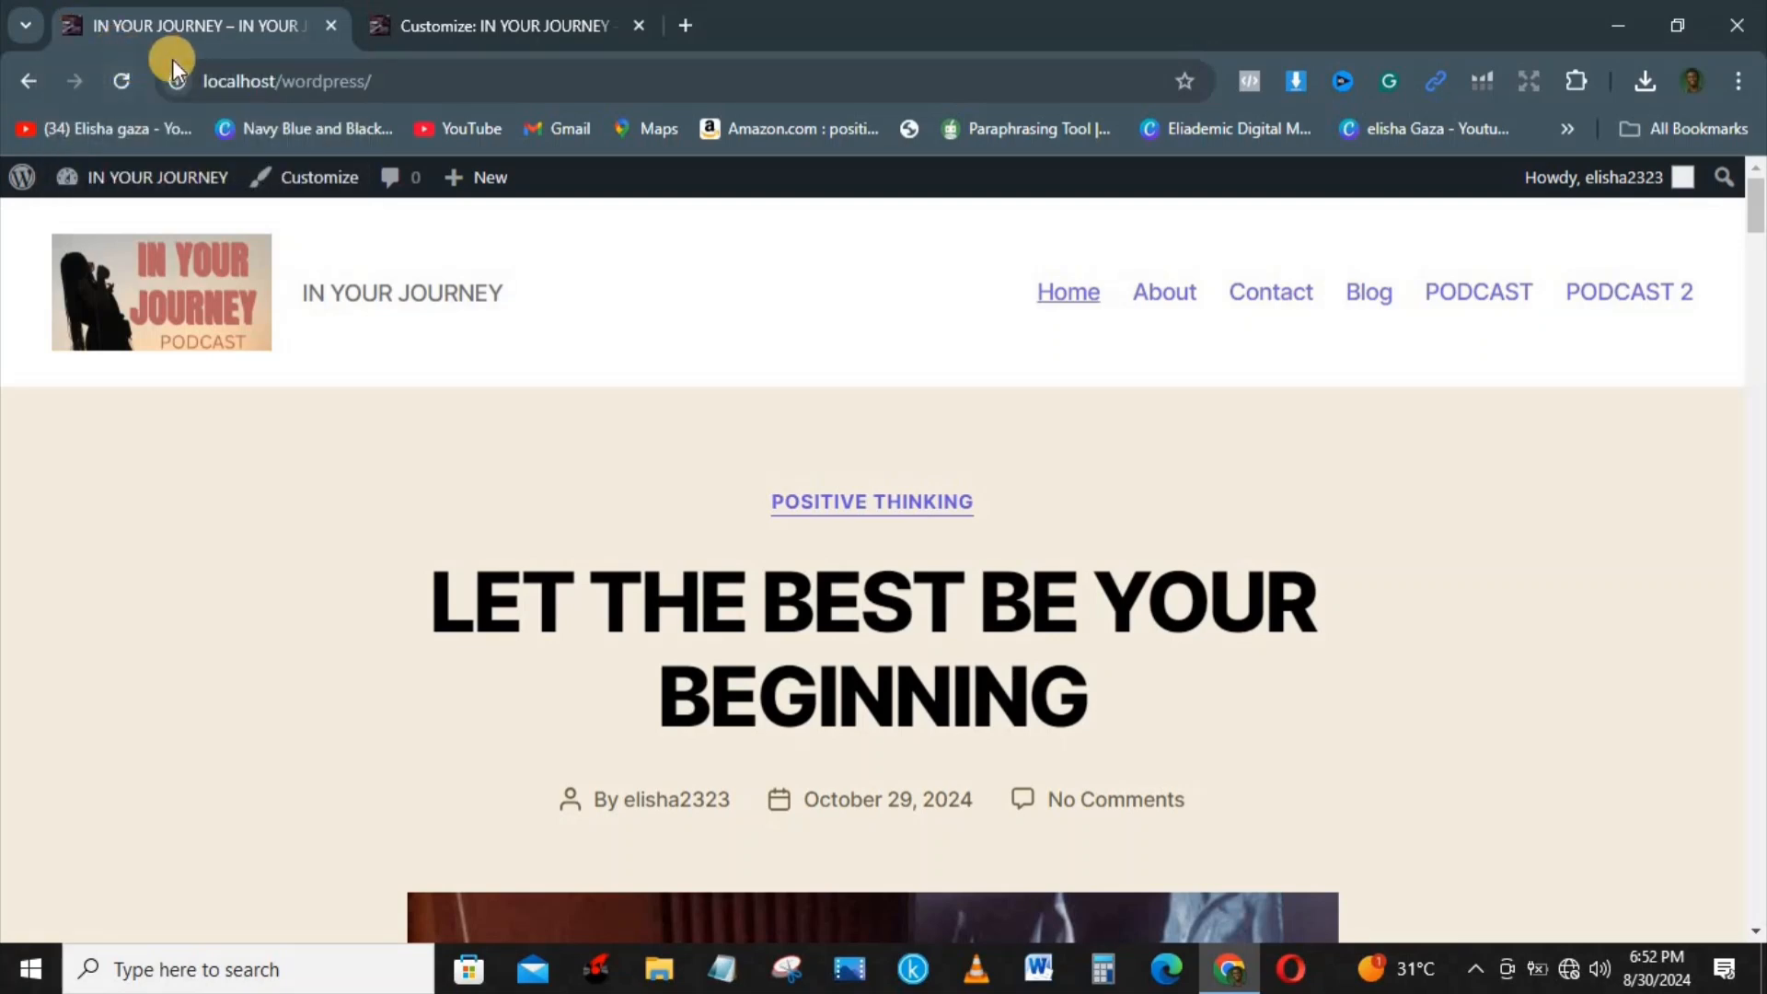
pyautogui.click(495, 11)
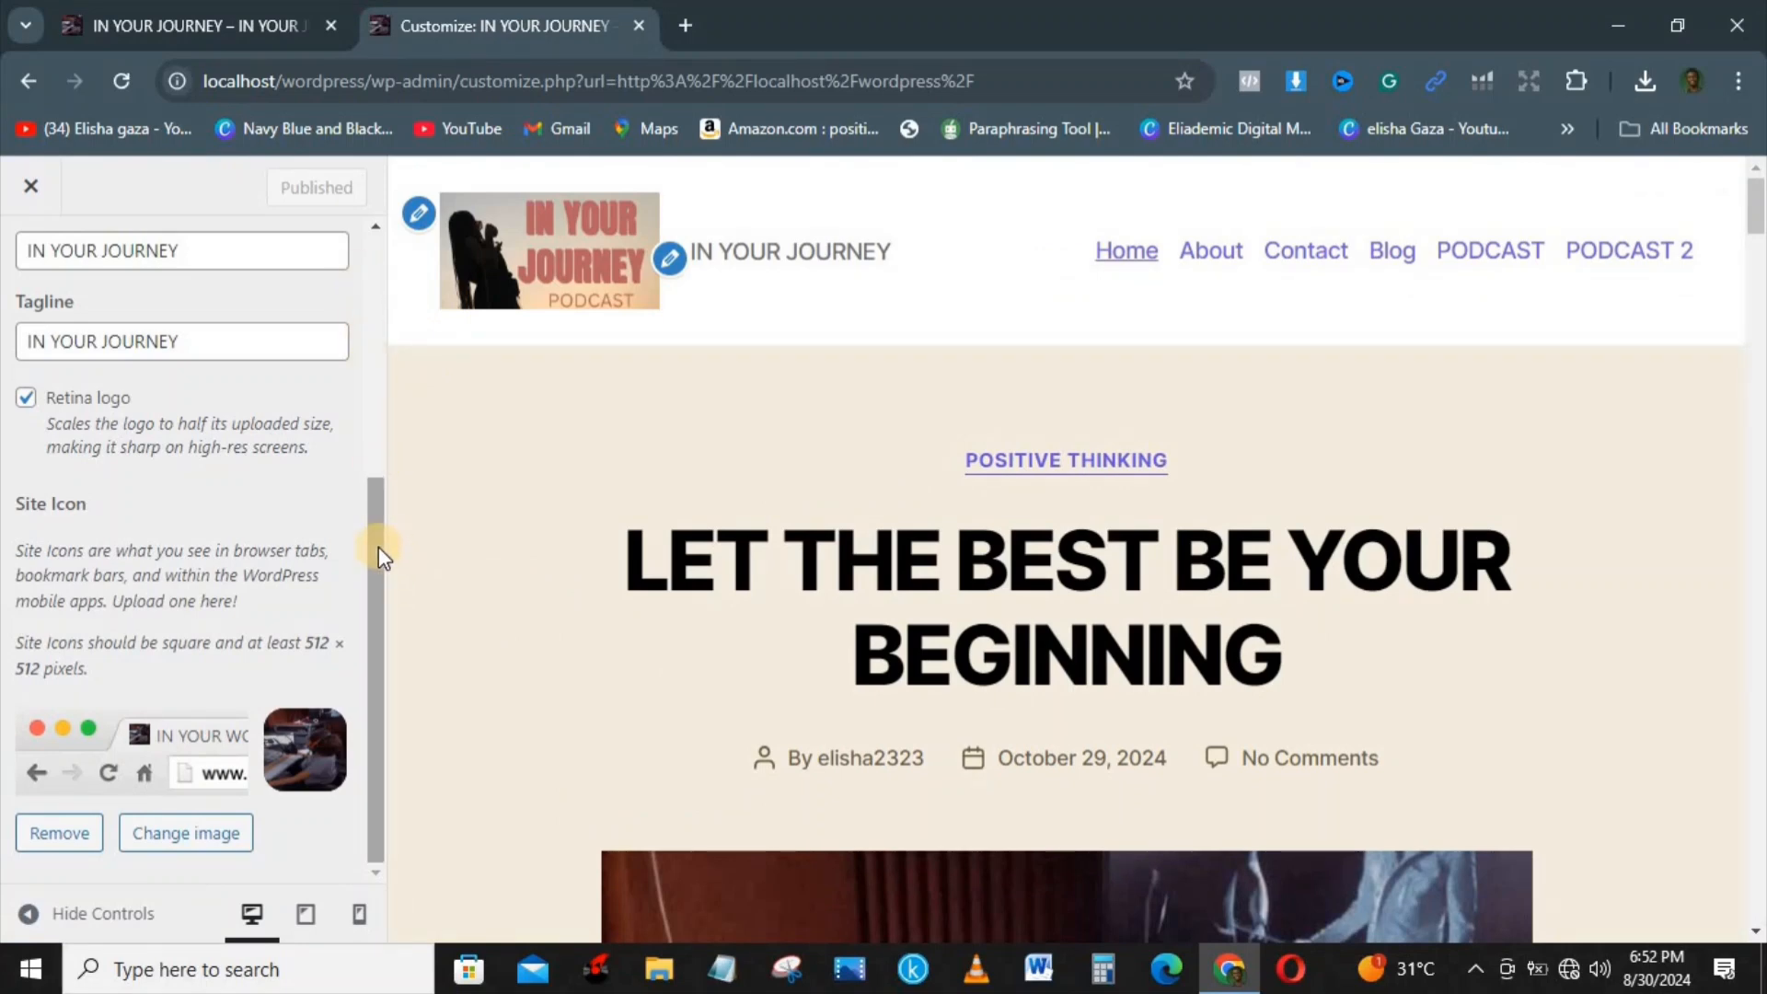
# Step: Change the site icon to cropped-photo.jpg from the media library
pyautogui.moveTo(378, 546); pyautogui.dragTo(374, 620)
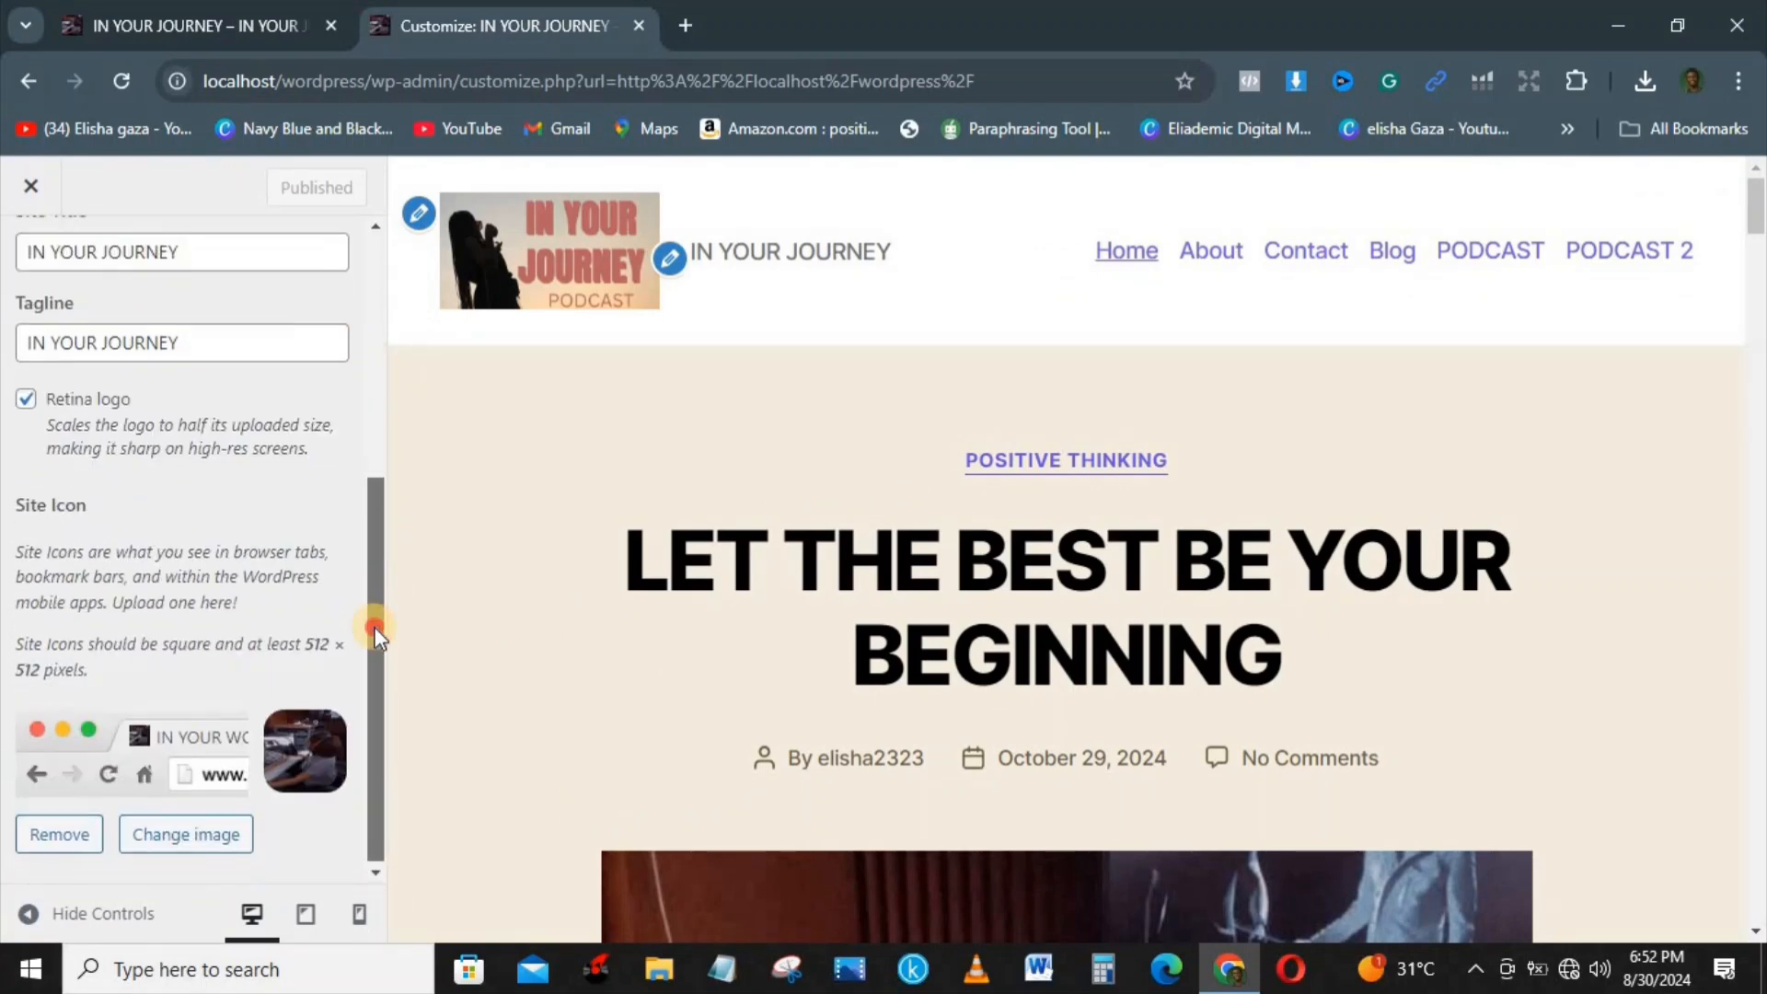
pyautogui.click(188, 835)
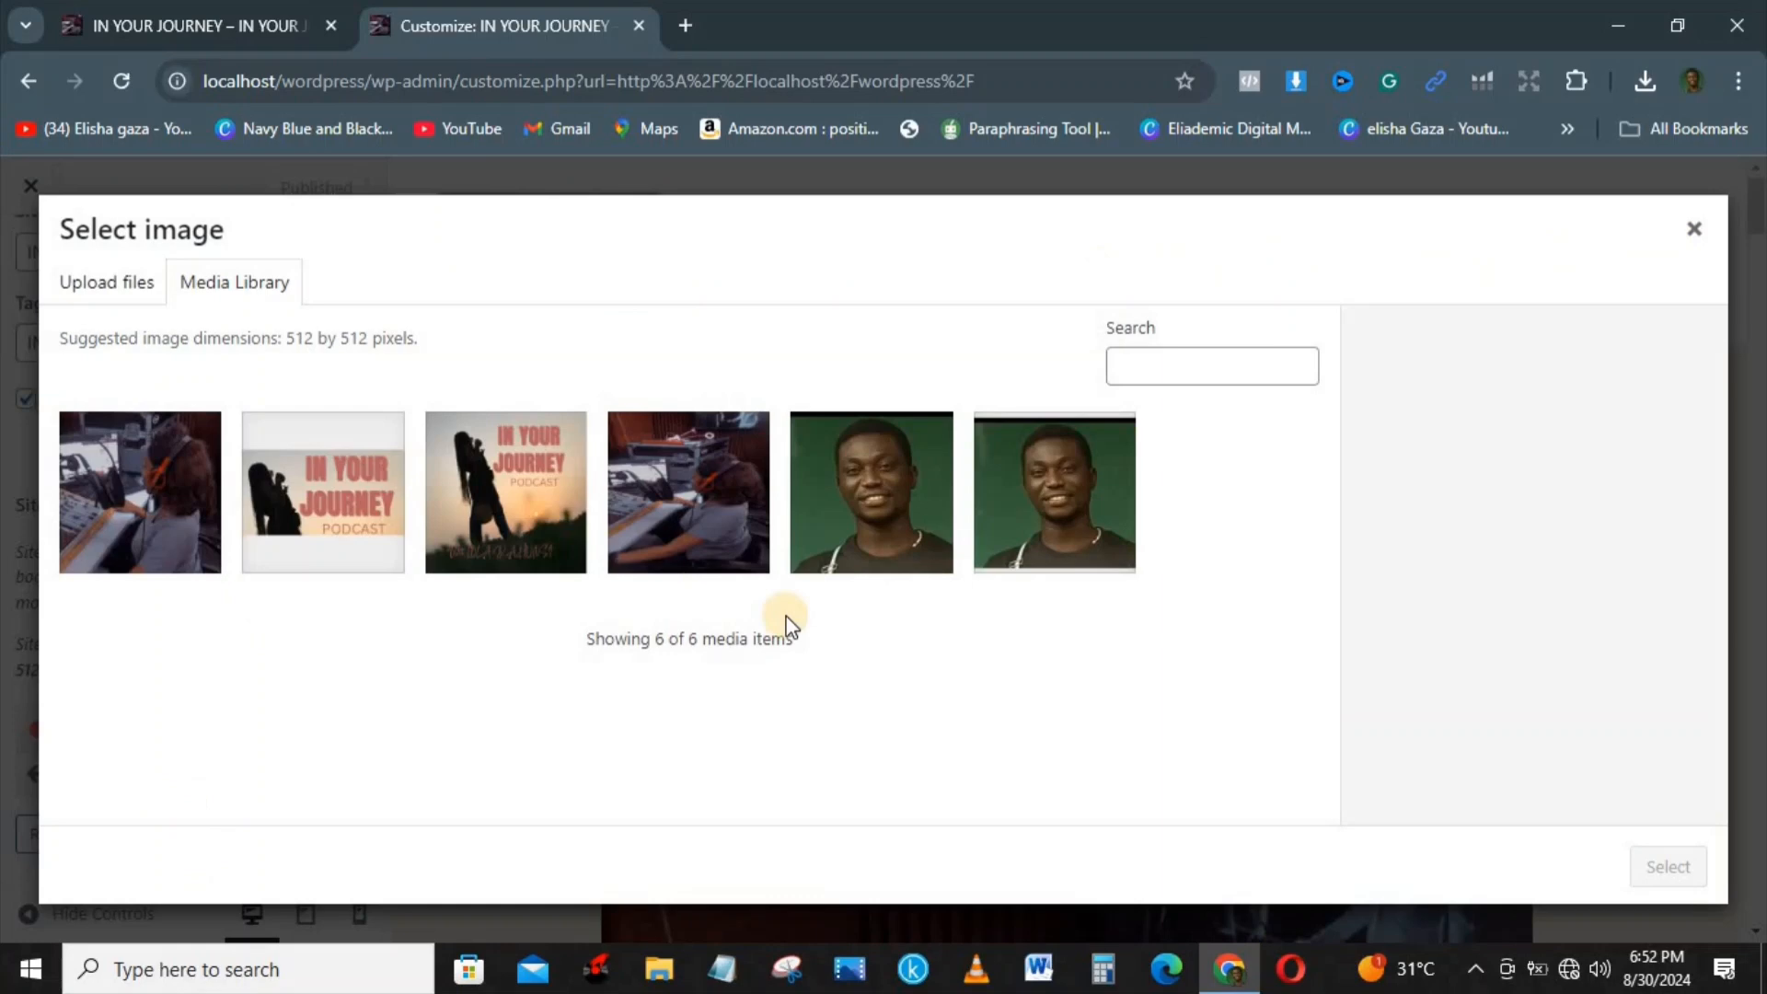
pyautogui.click(824, 511)
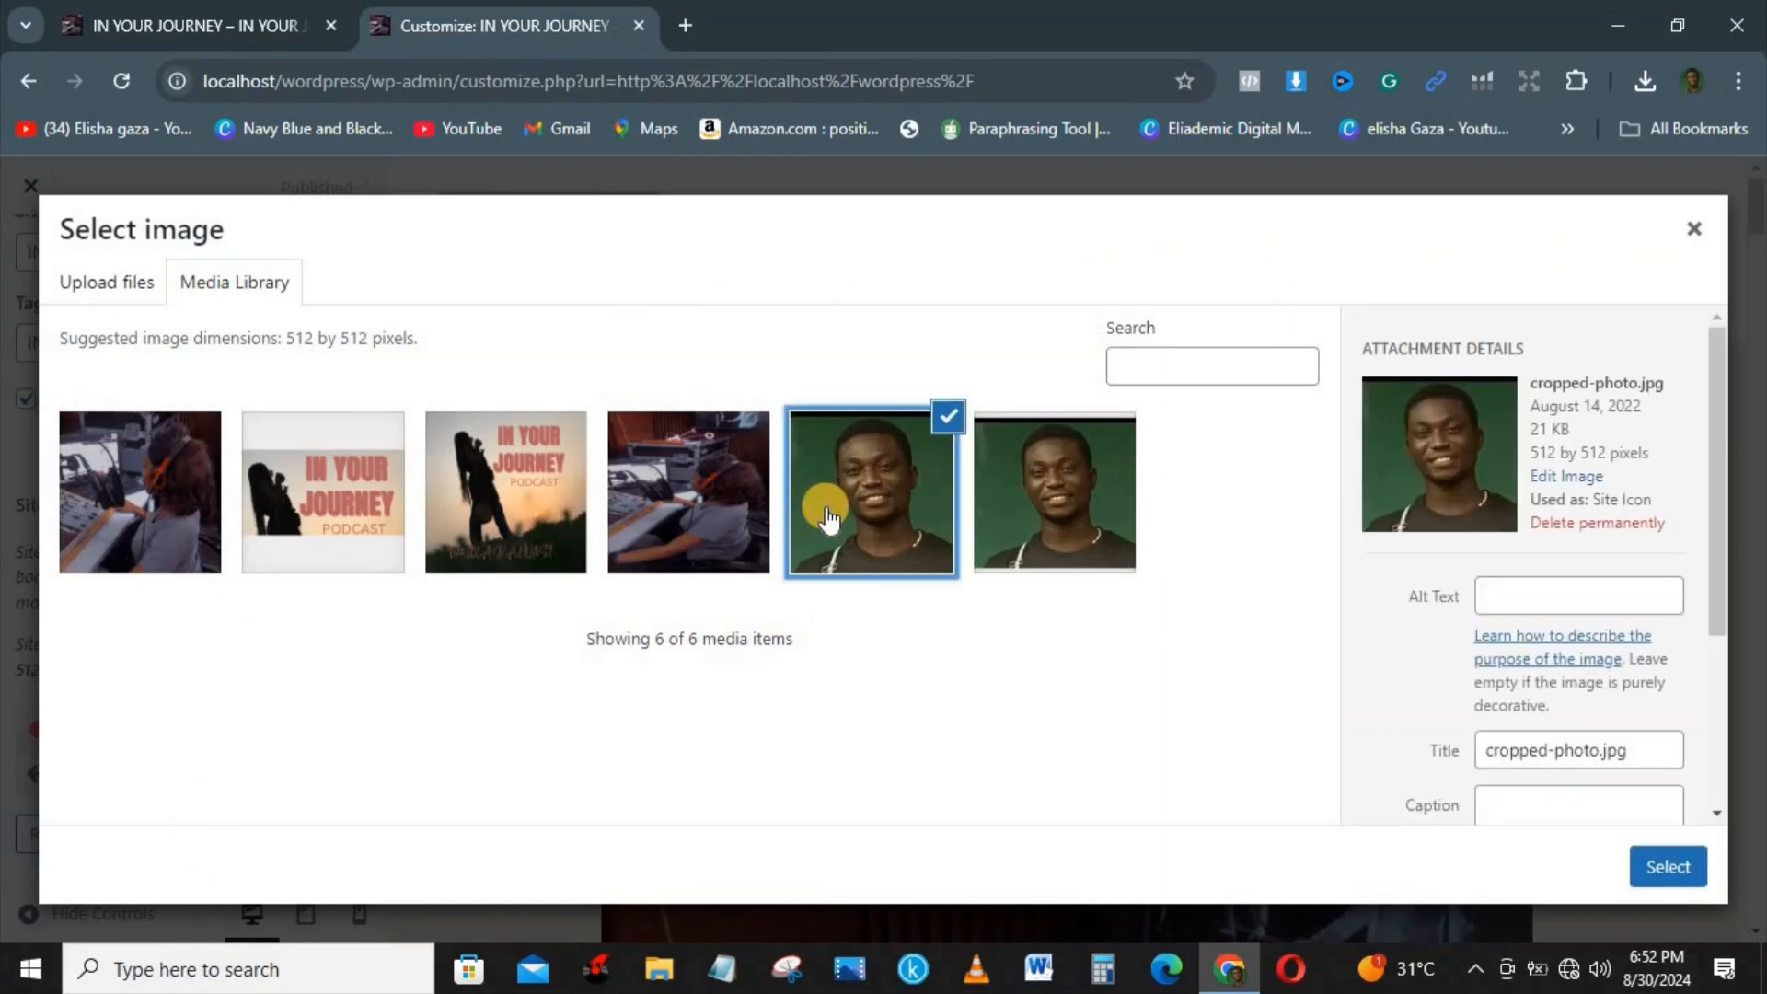
pyautogui.click(1664, 868)
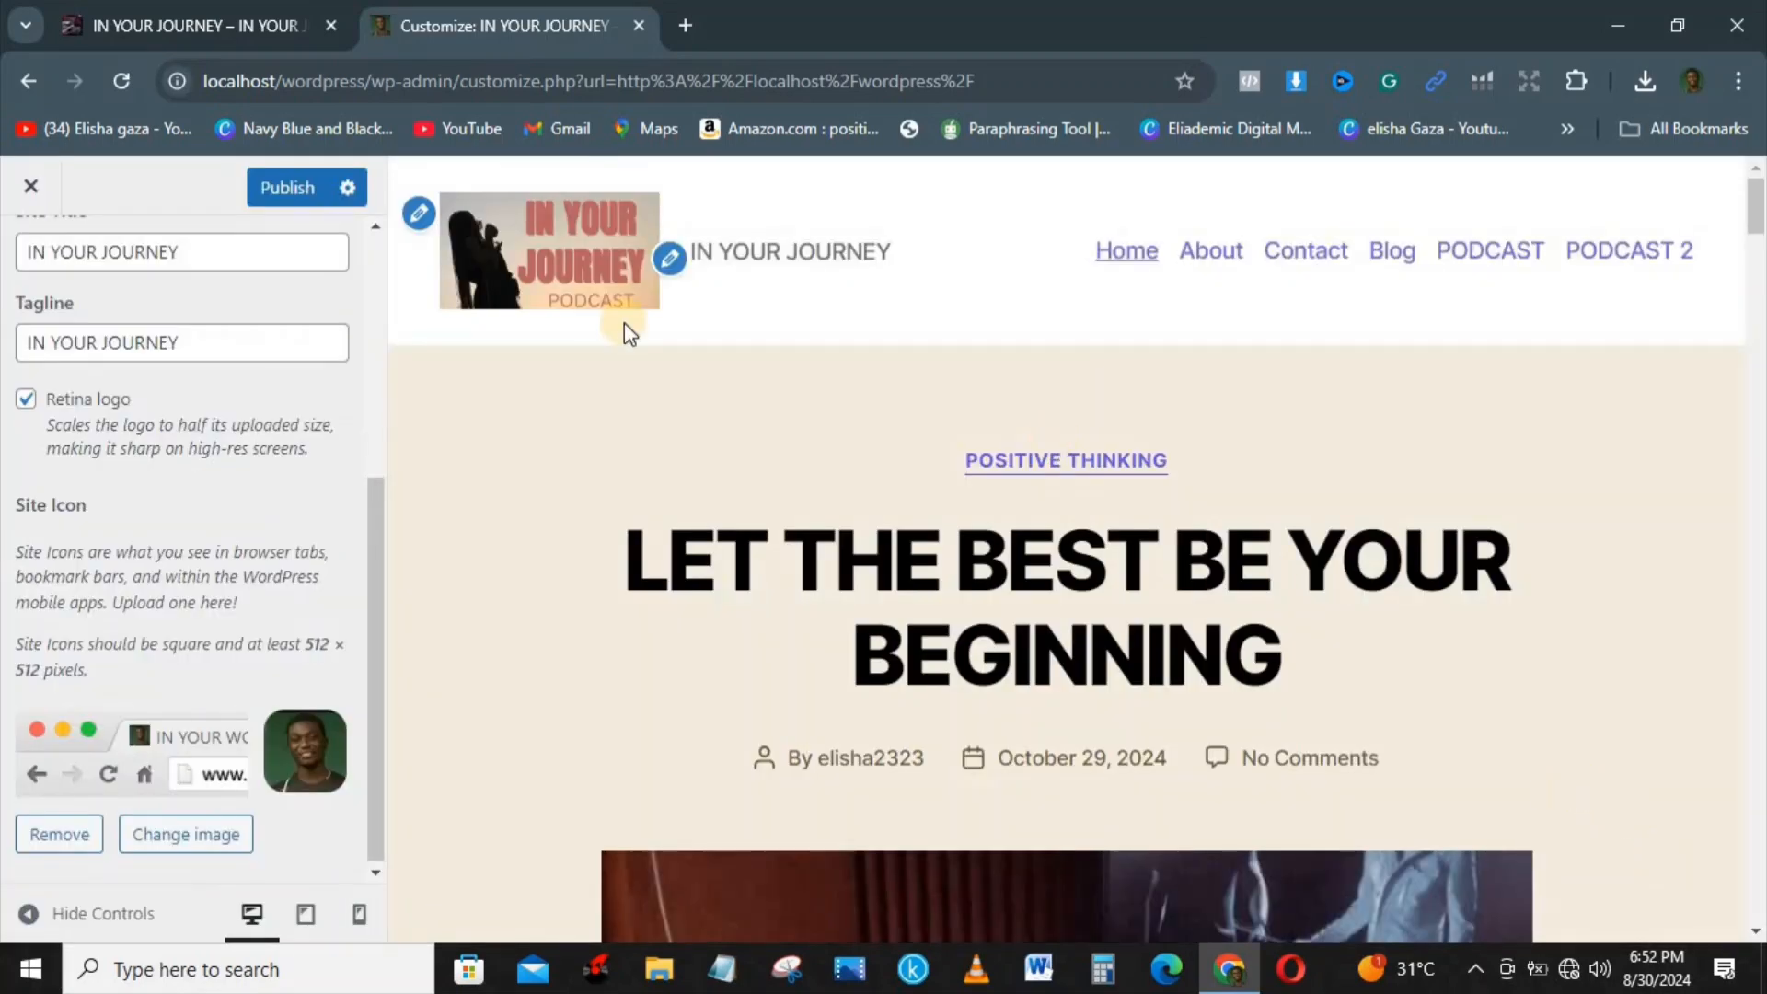
# Step: Publish the new site icon and reload the live site in the other browser tab to check it
pyautogui.click(295, 186)
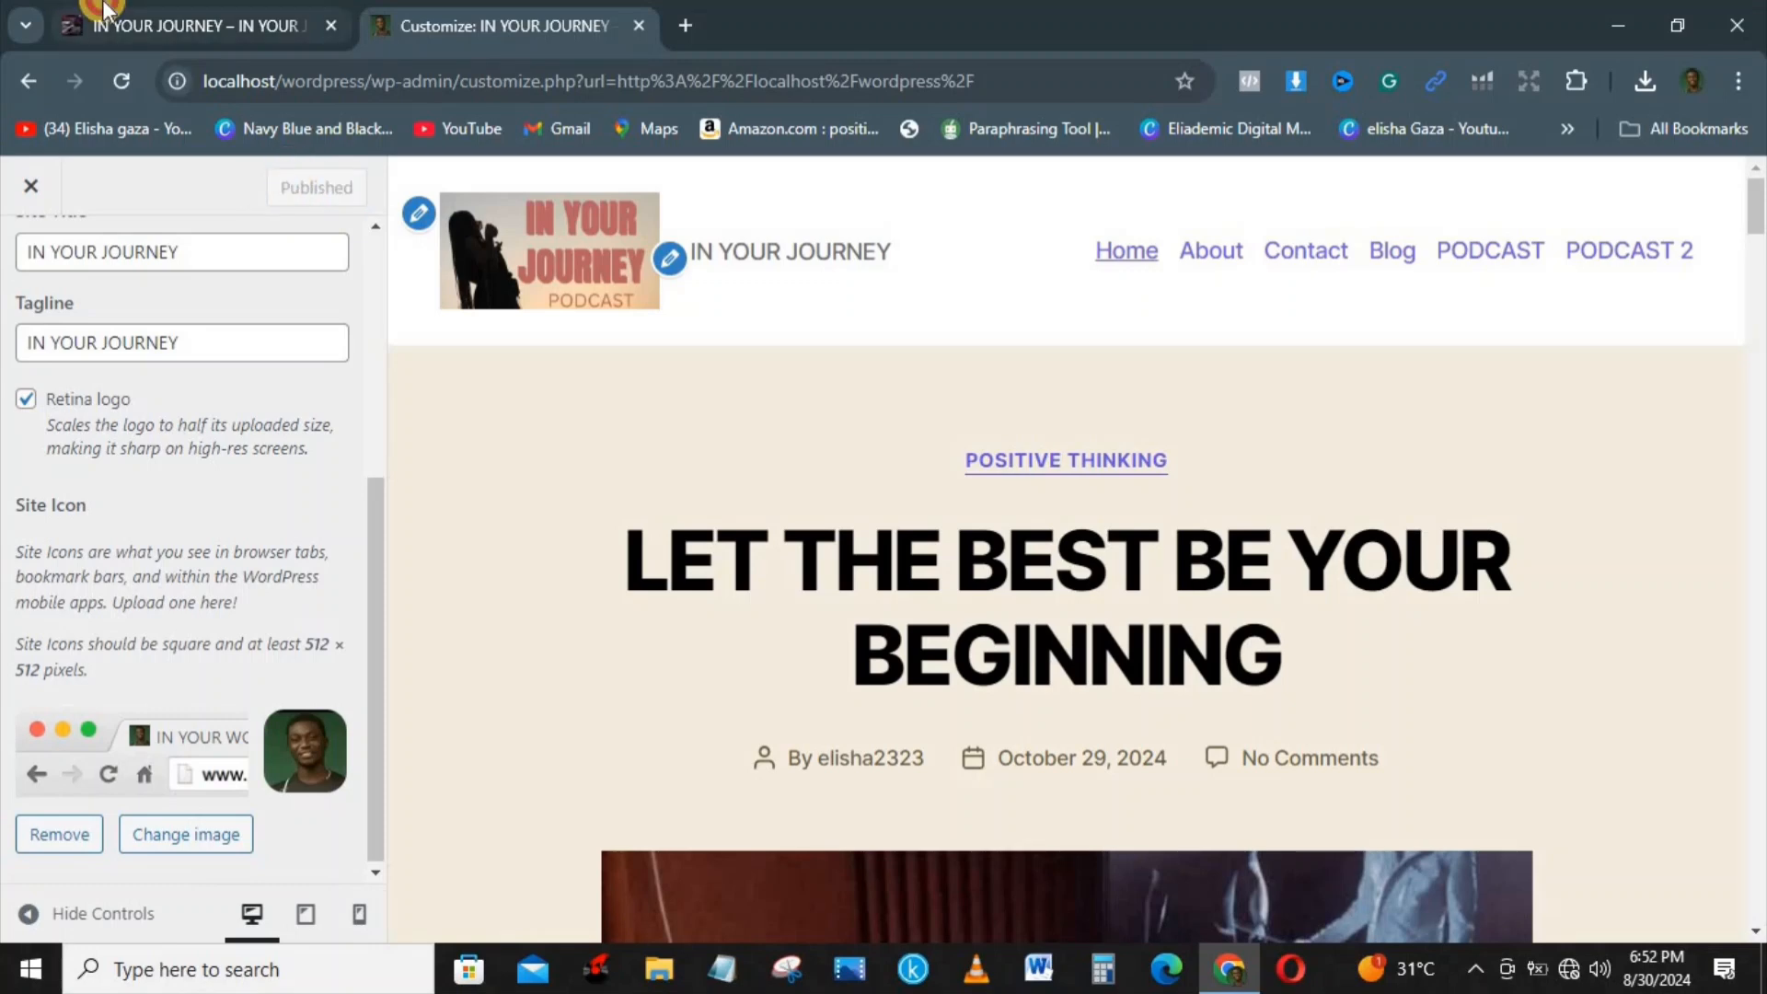
pyautogui.click(109, 27)
pyautogui.click(120, 83)
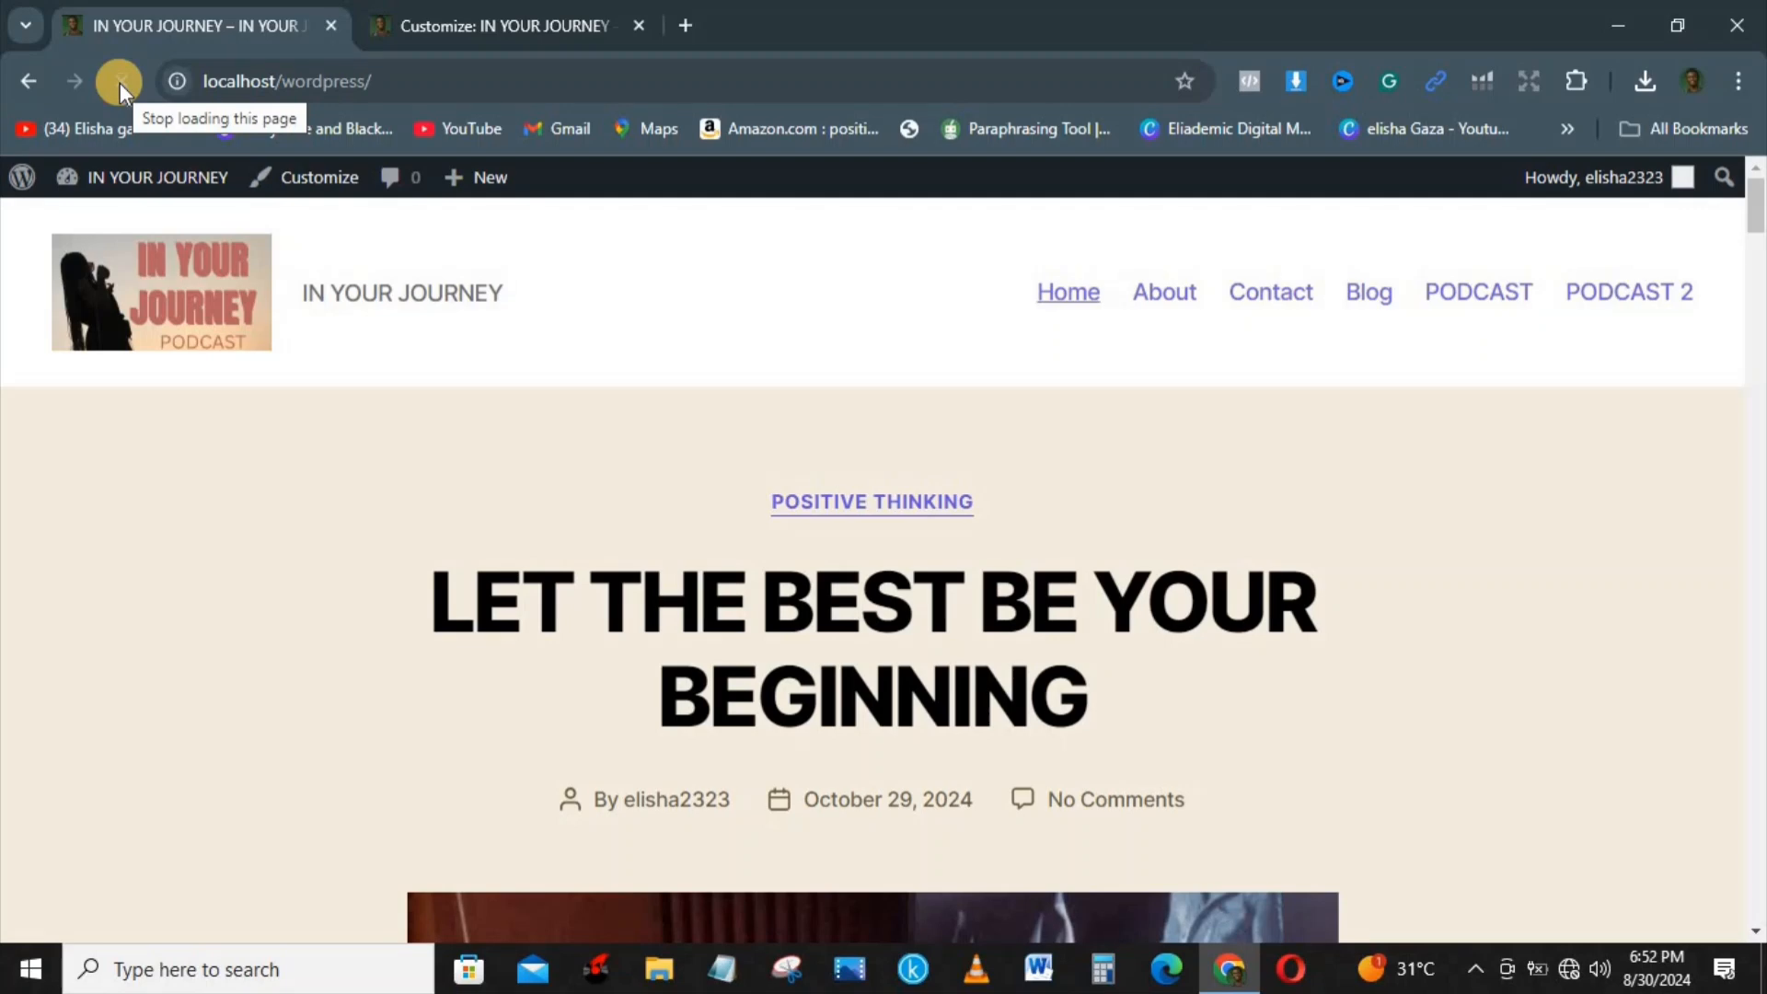
# Step: Go from the live site to the dashboard and look through the list of installed plugins
pyautogui.moveTo(123, 191)
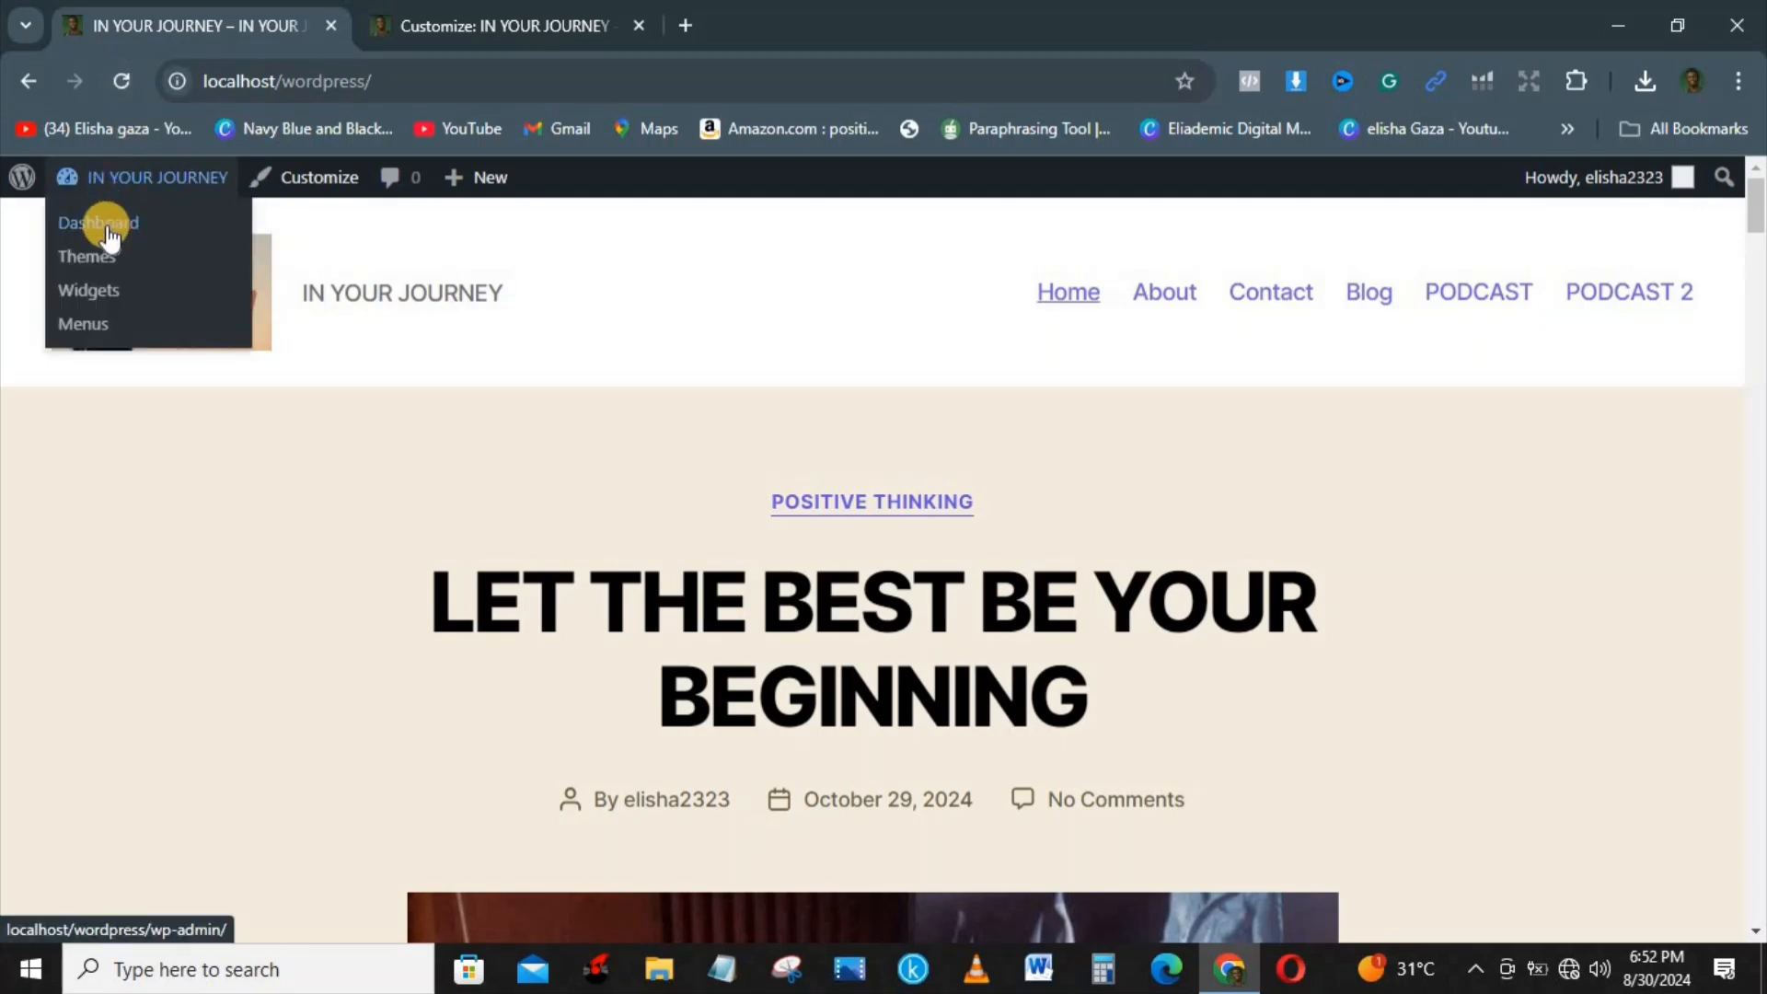
pyautogui.click(107, 230)
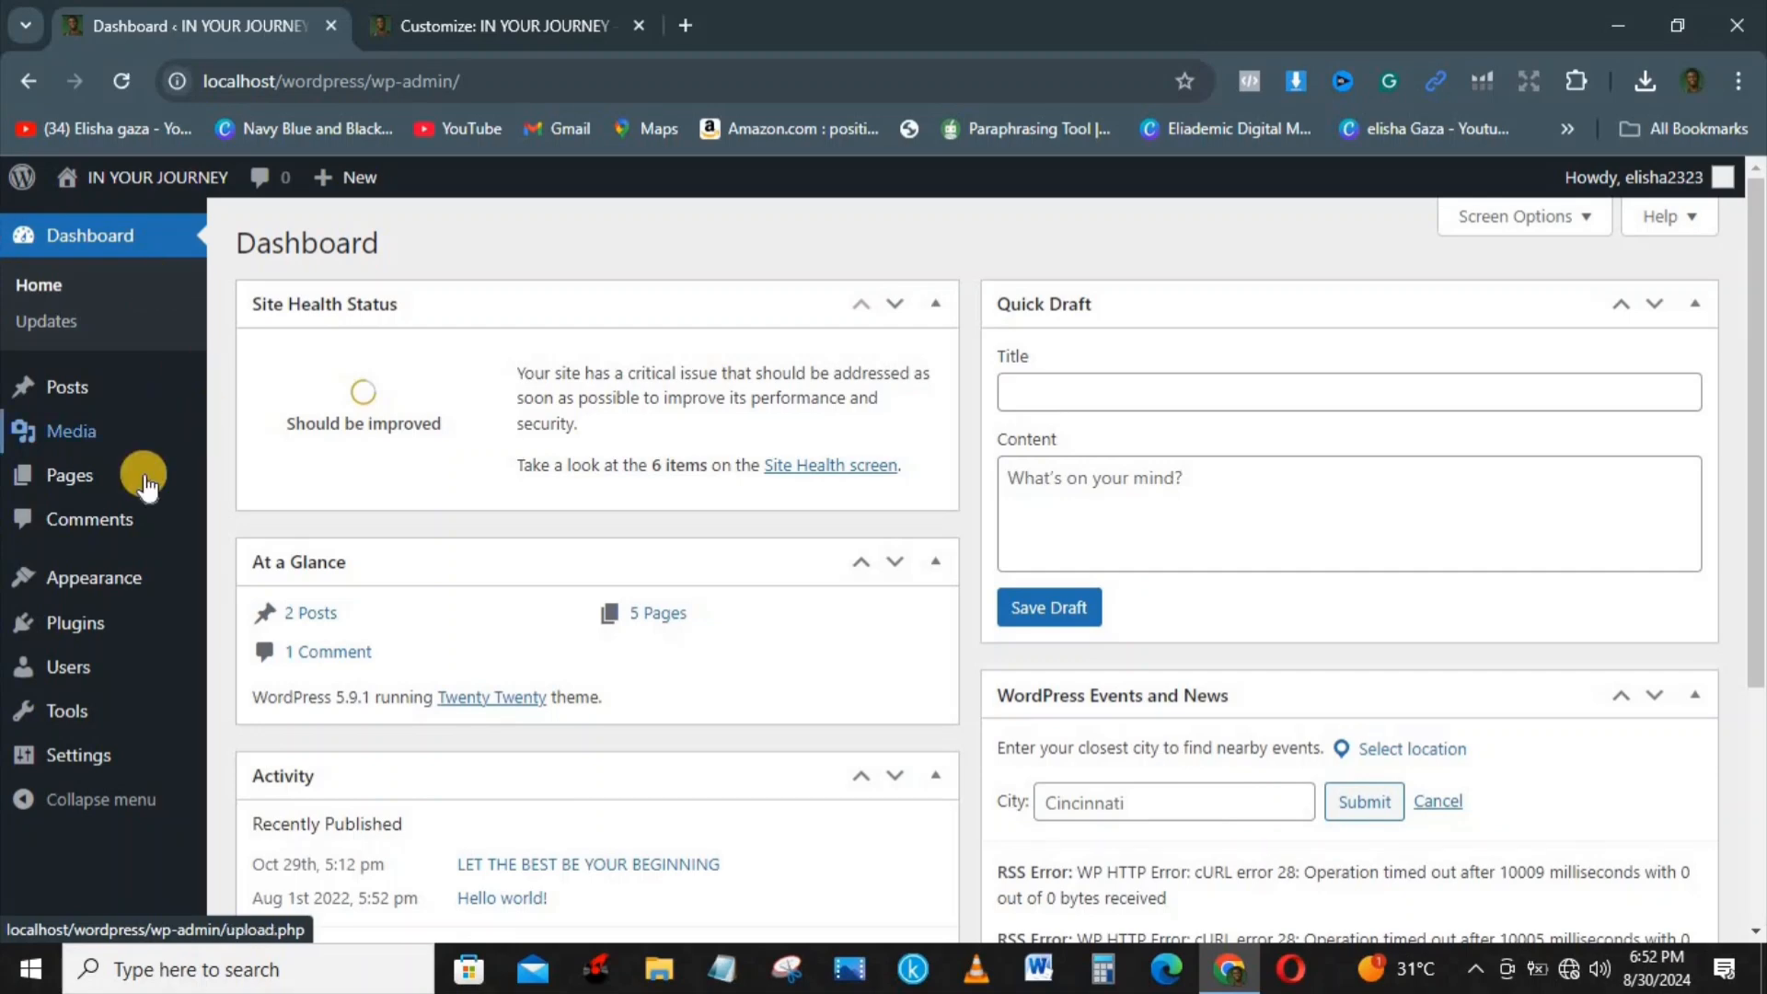
pyautogui.moveTo(81, 644)
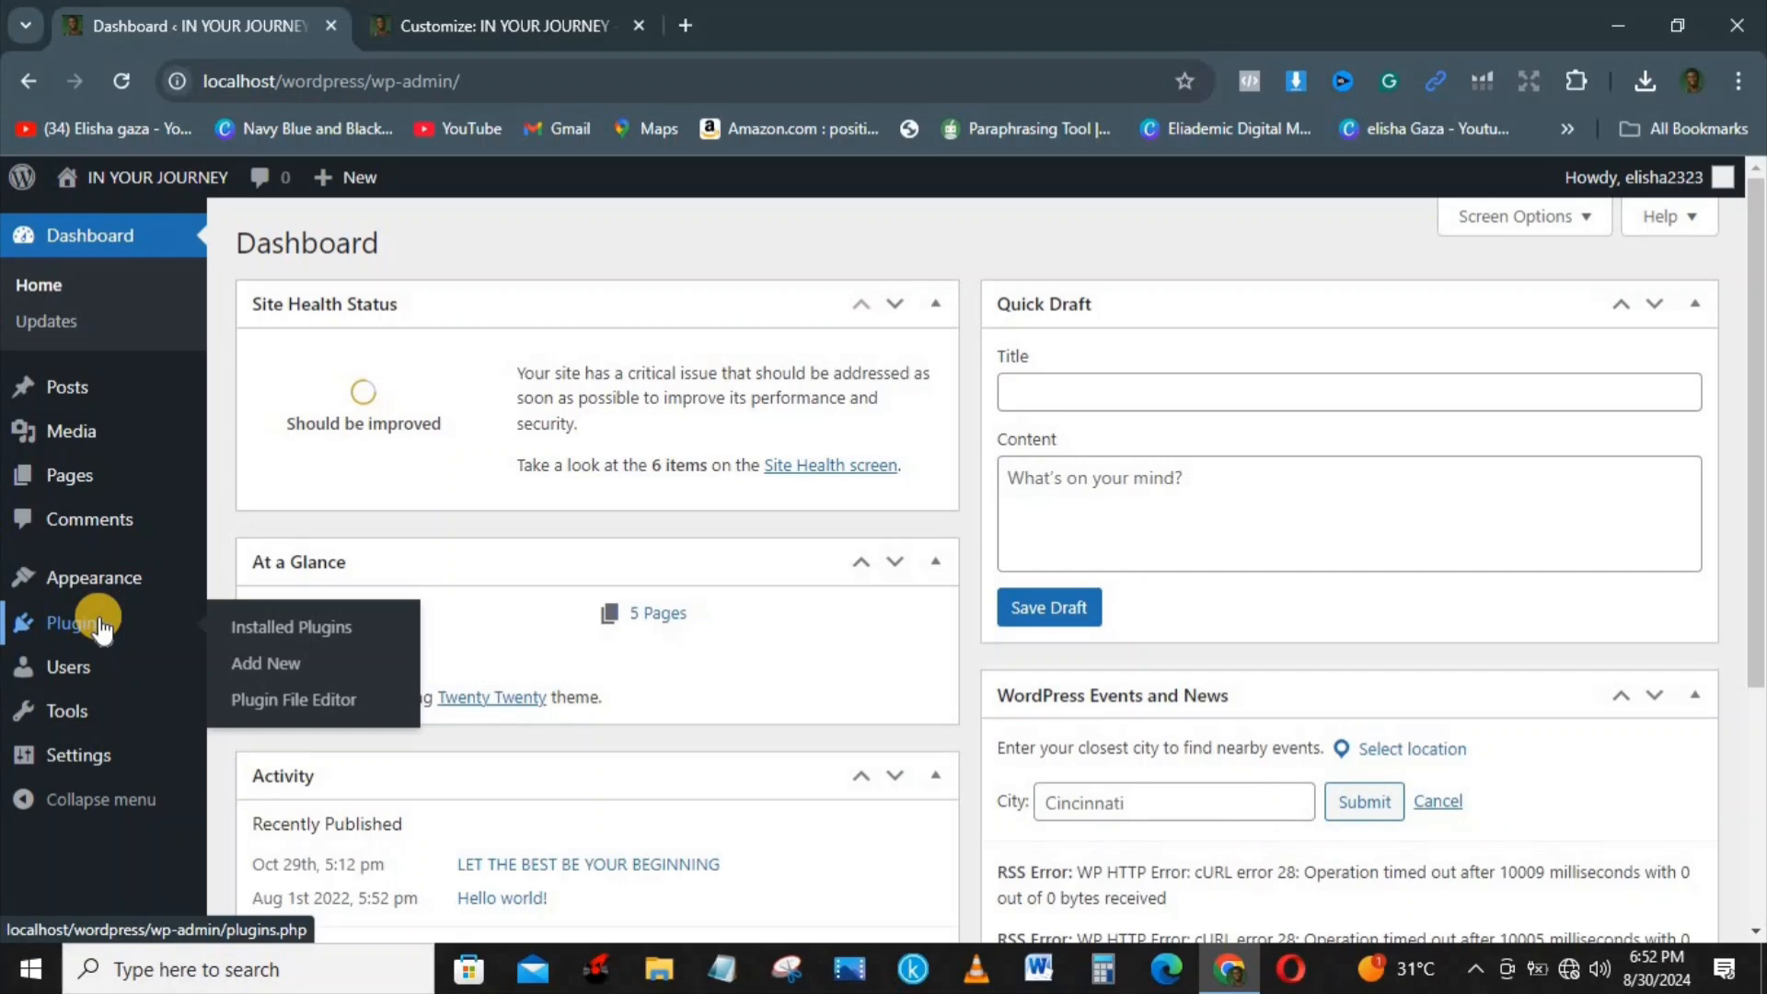
pyautogui.click(324, 628)
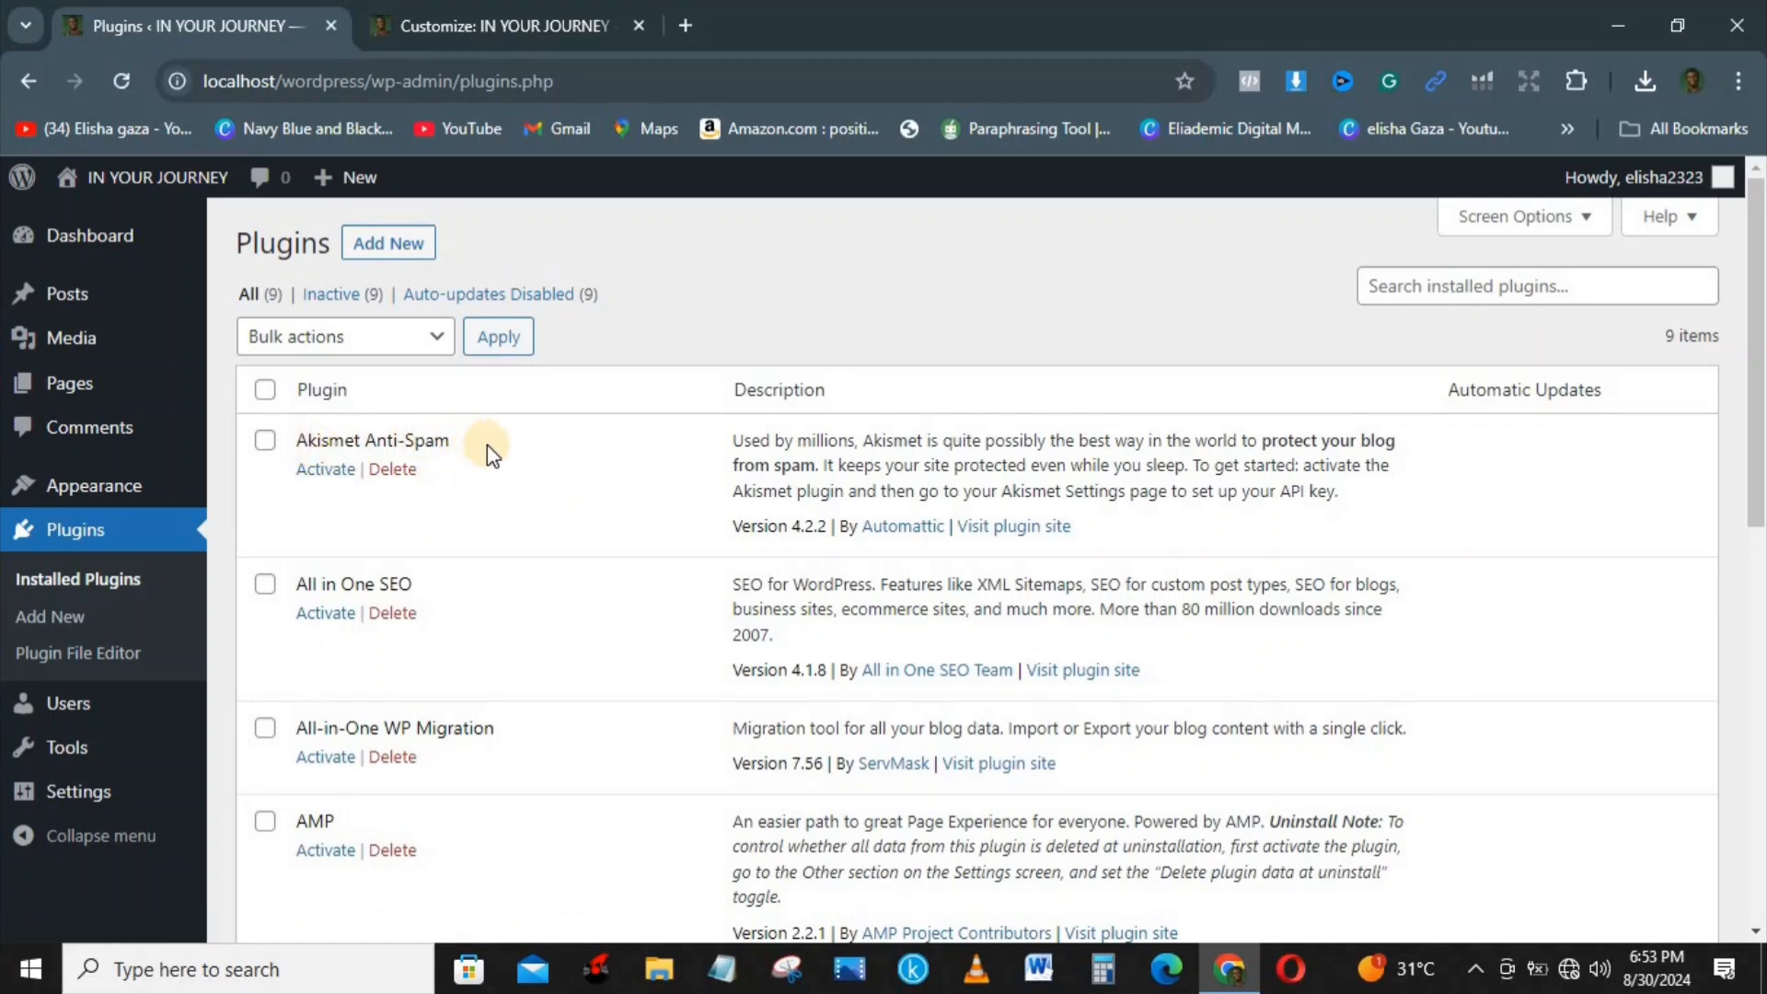
pyautogui.moveTo(1758, 373); pyautogui.dragTo(1760, 493)
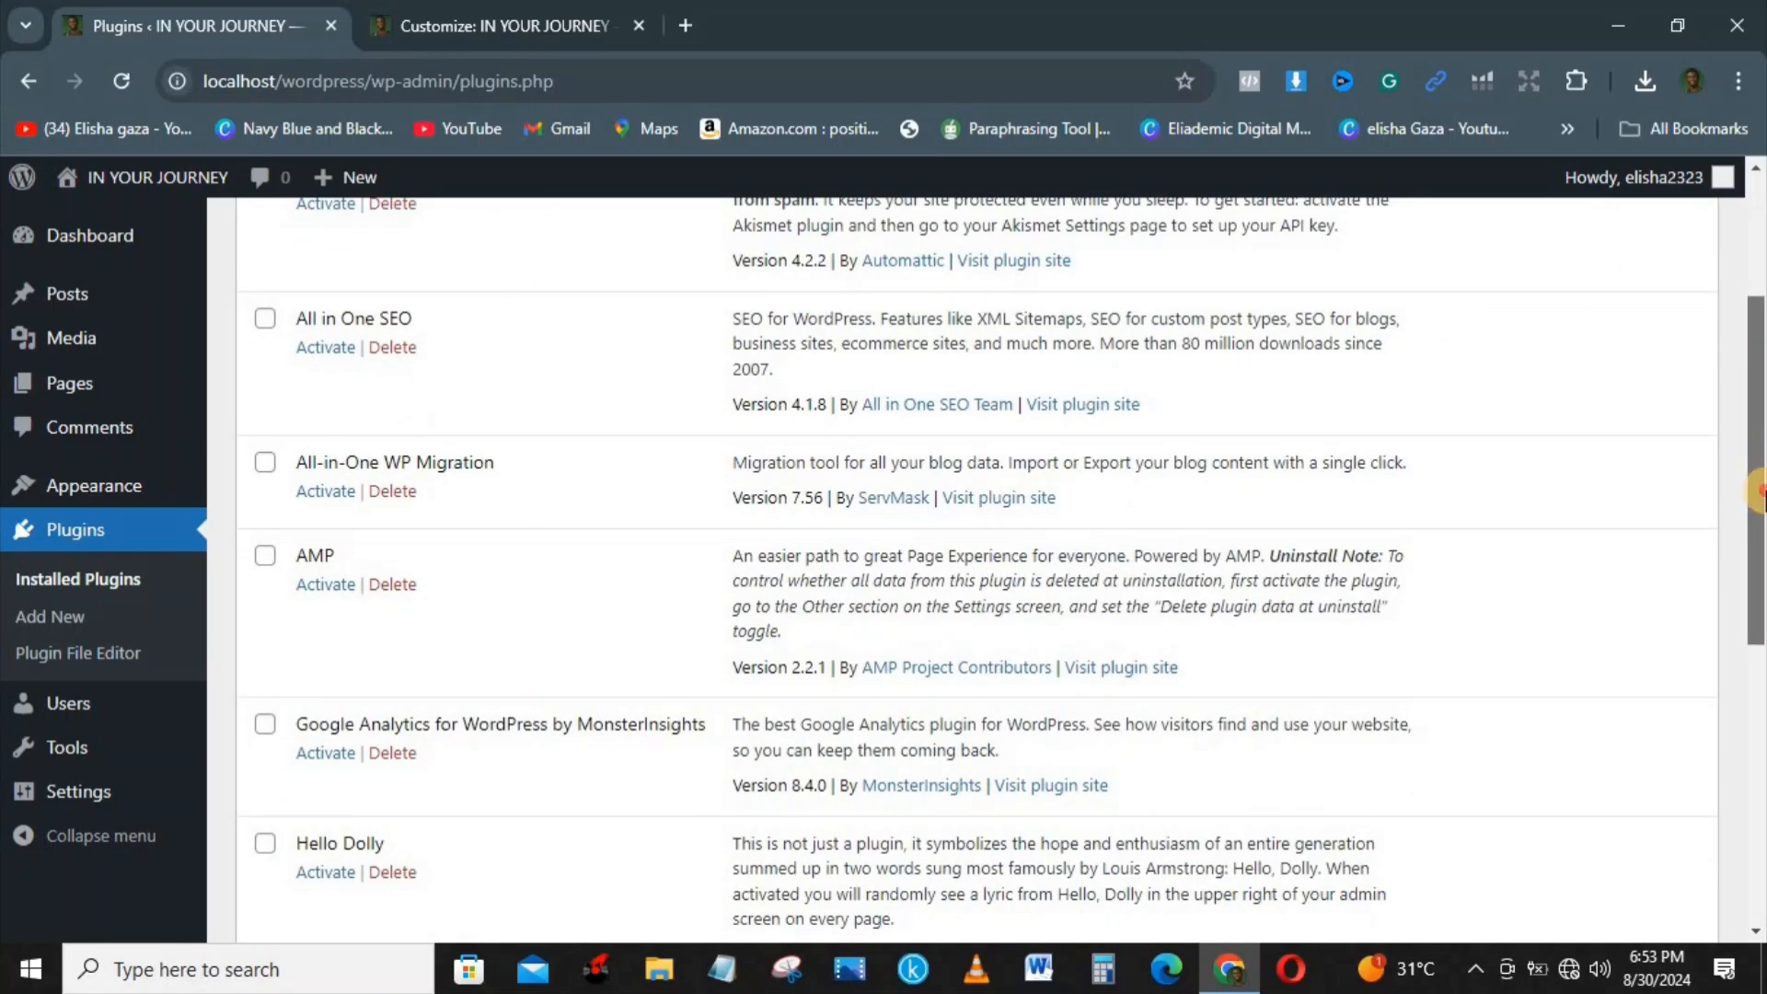
pyautogui.moveTo(1760, 493); pyautogui.dragTo(1760, 608)
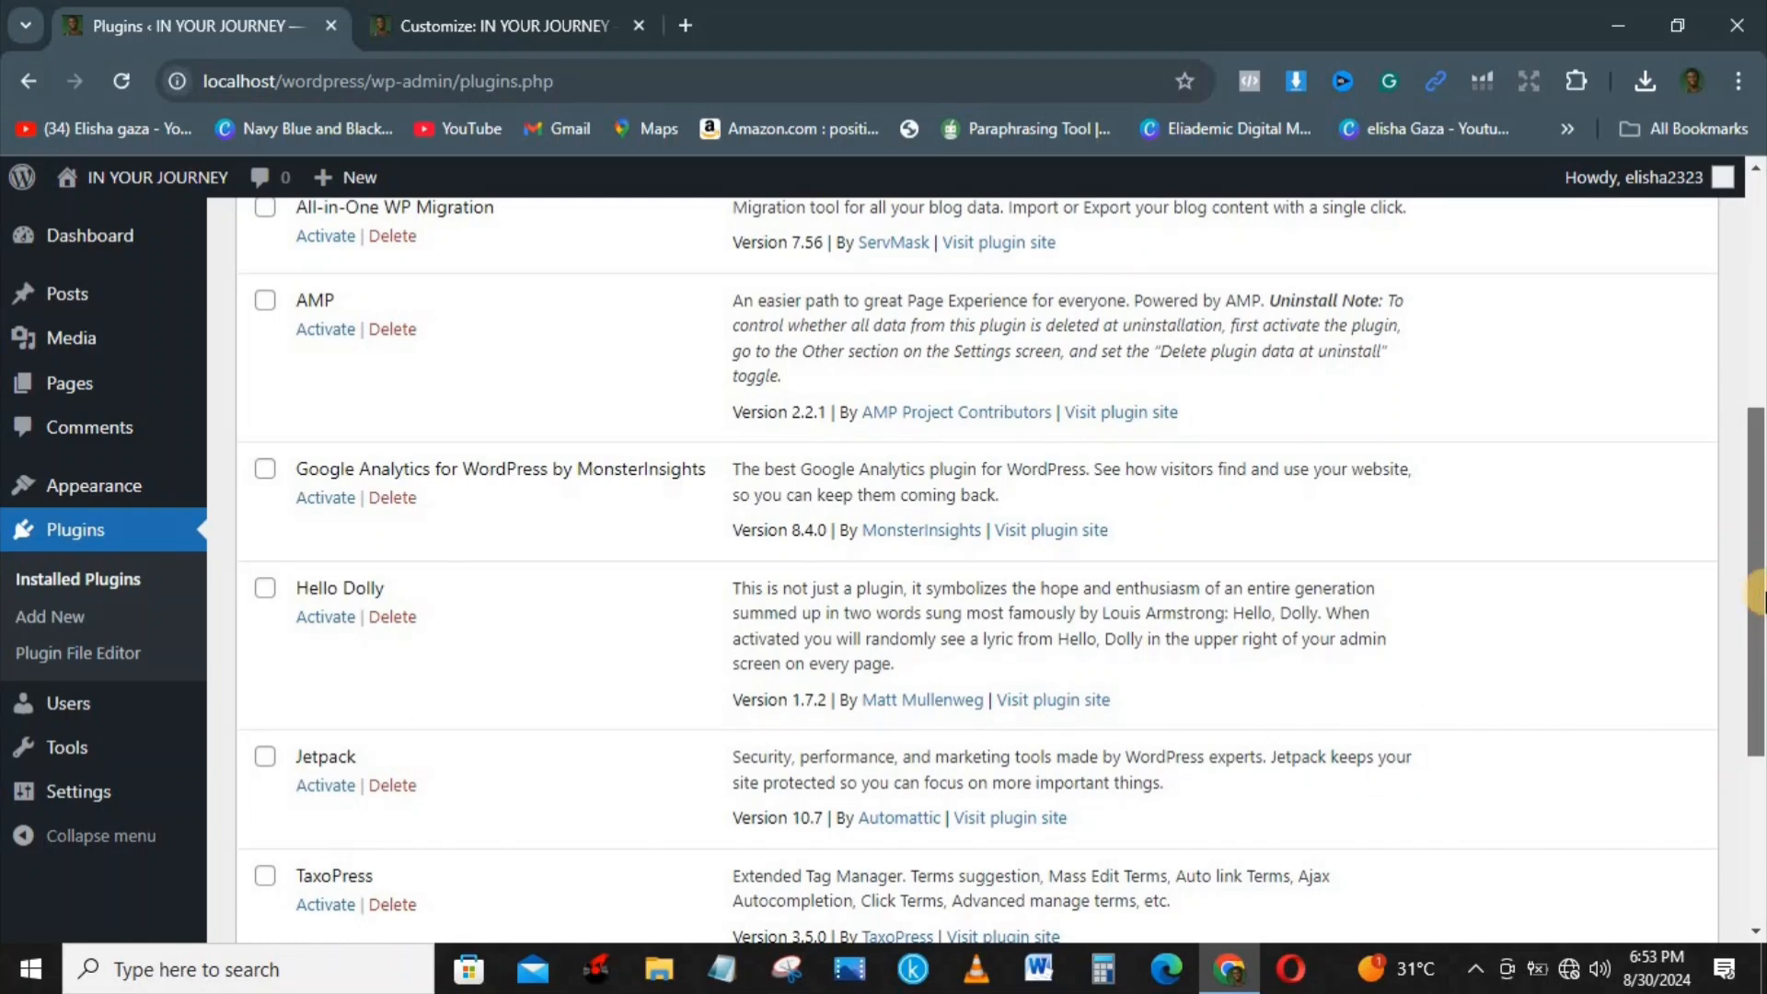
pyautogui.scroll(2, 1760, 308)
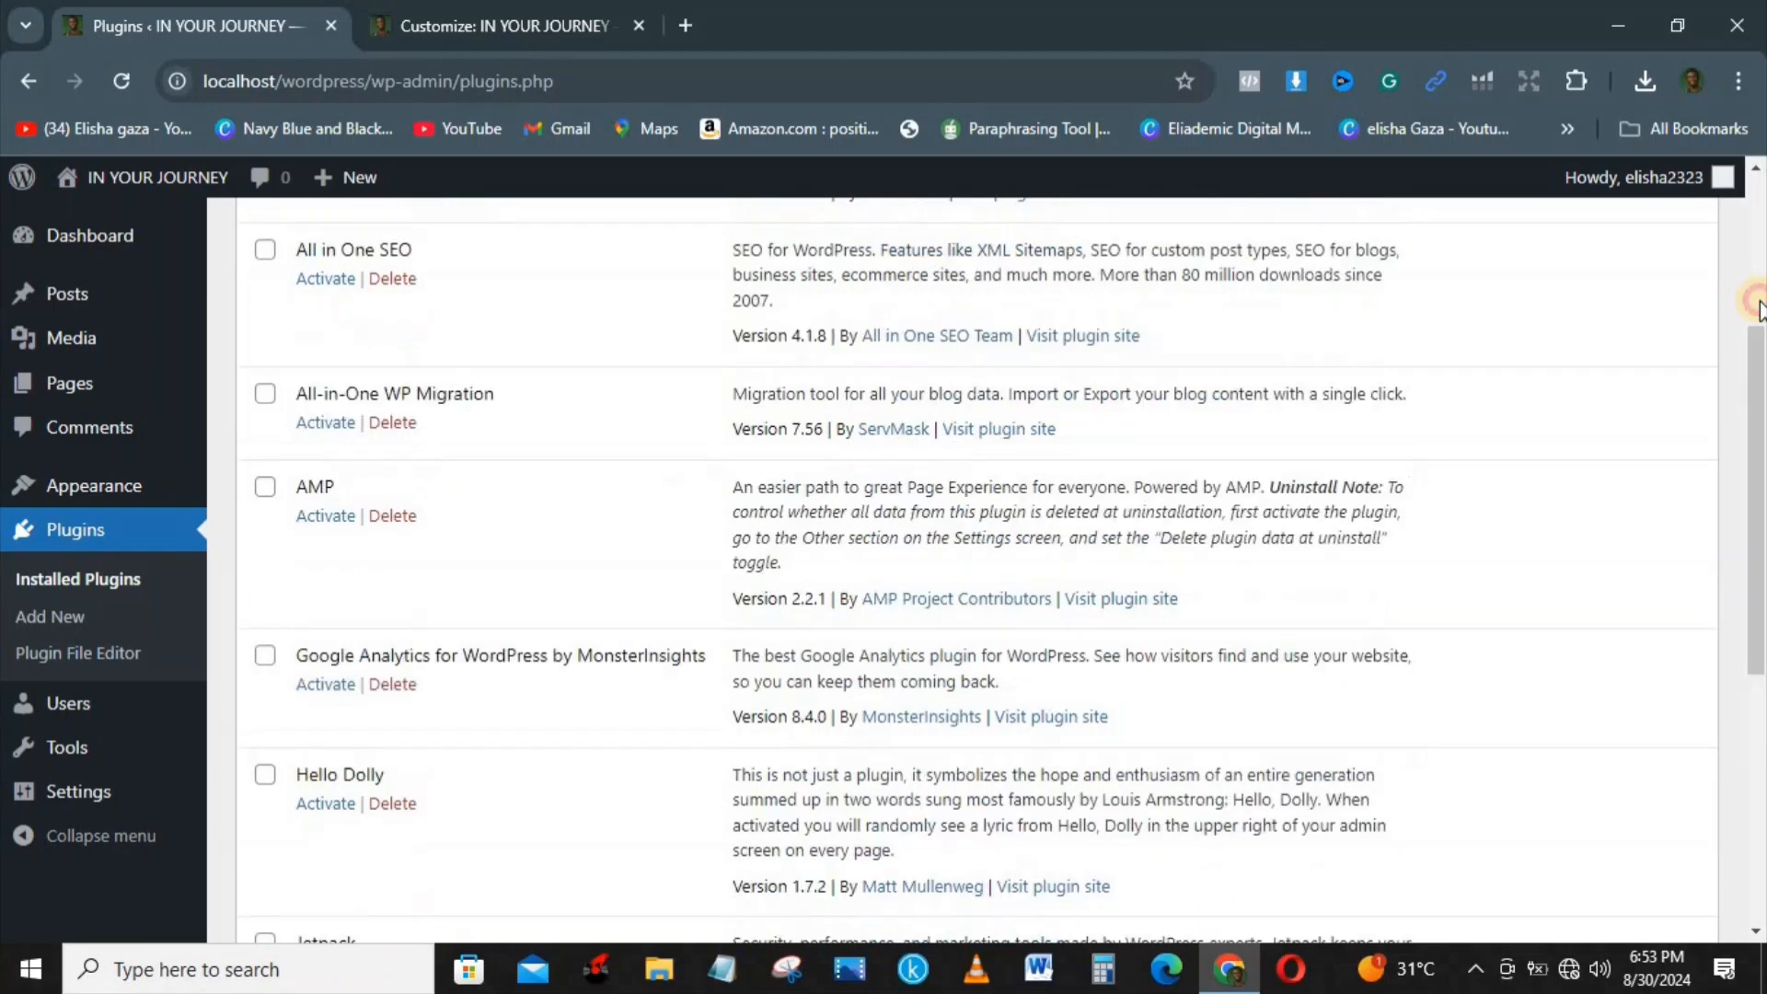
pyautogui.scroll(4, 1760, 308)
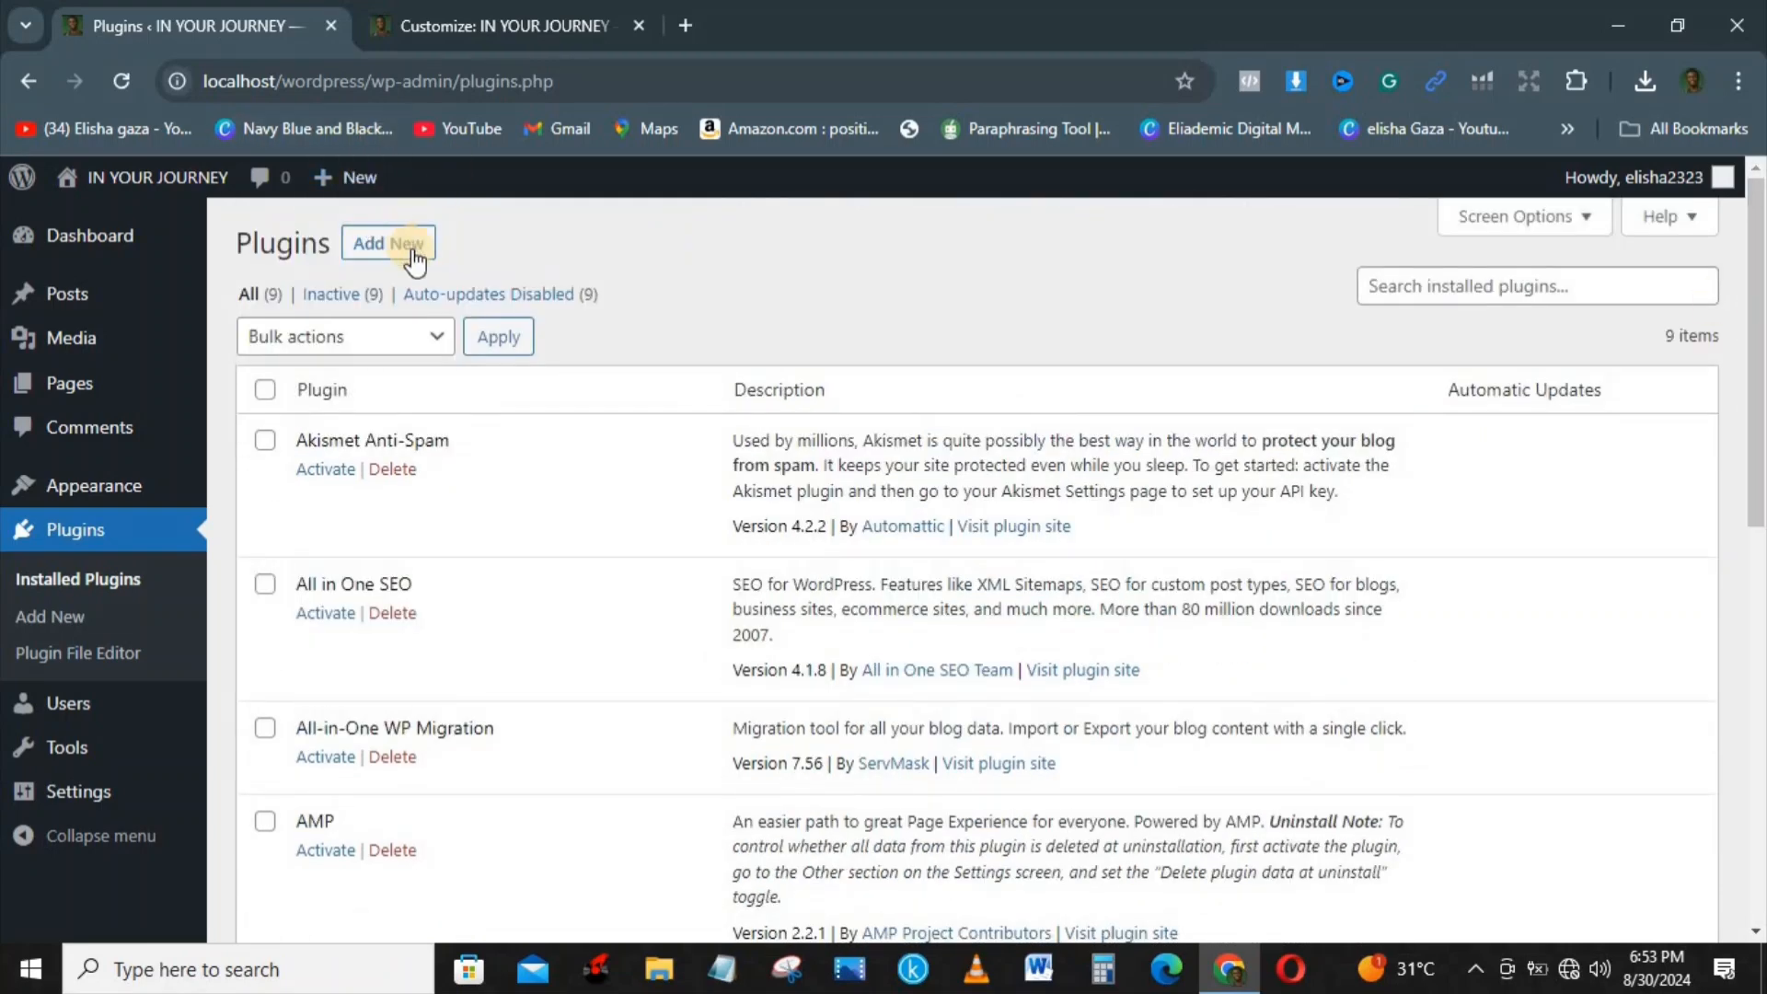
# Step: Open the page for adding plugins, search the directory for REALLY, and return to the featured plugins
pyautogui.click(57, 541)
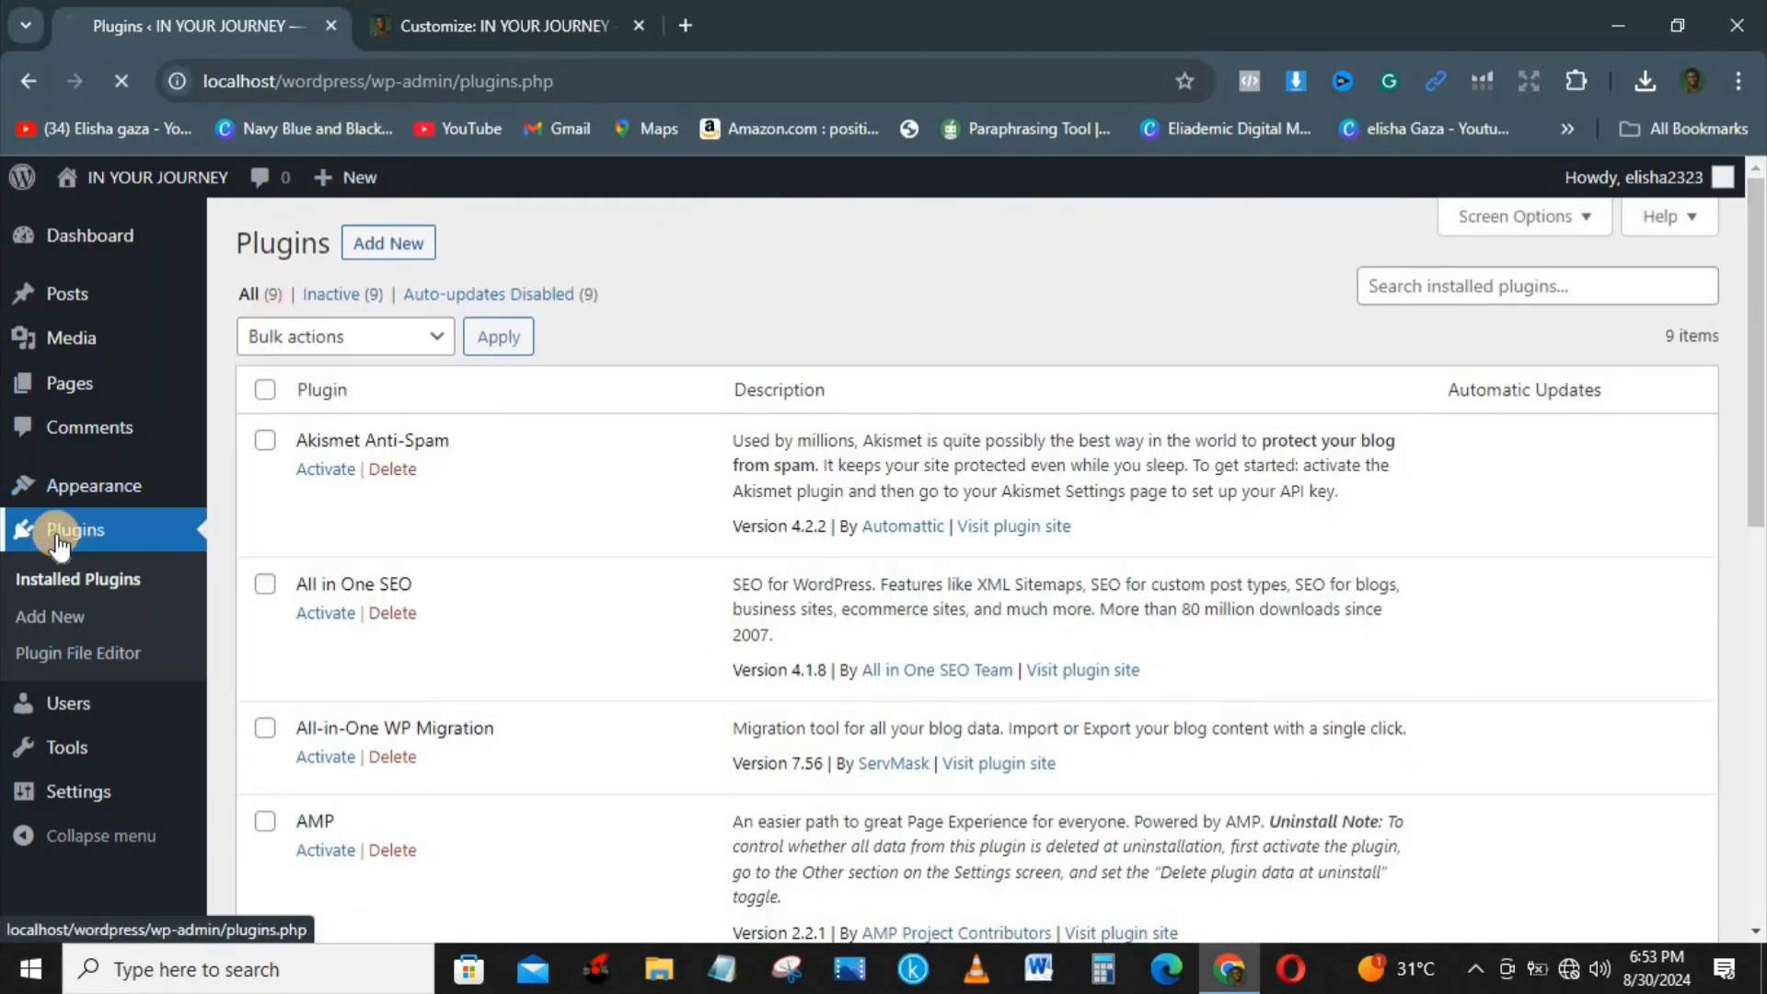
pyautogui.click(50, 631)
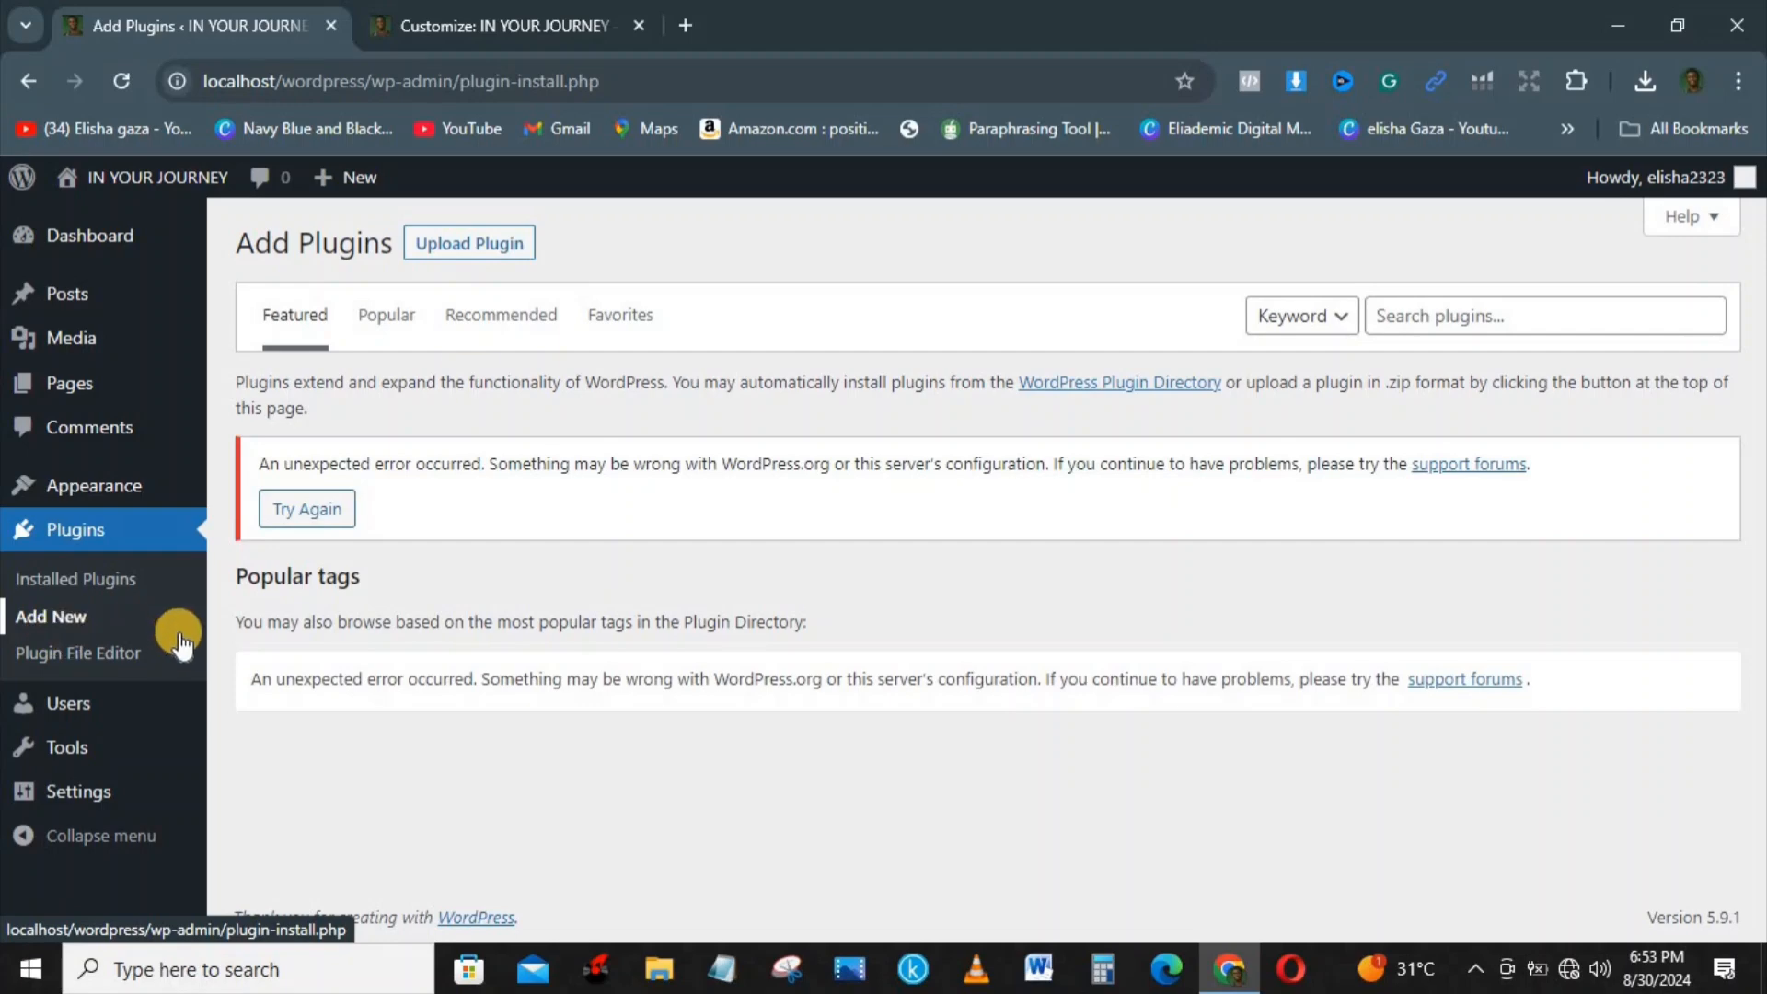
pyautogui.click(1468, 315)
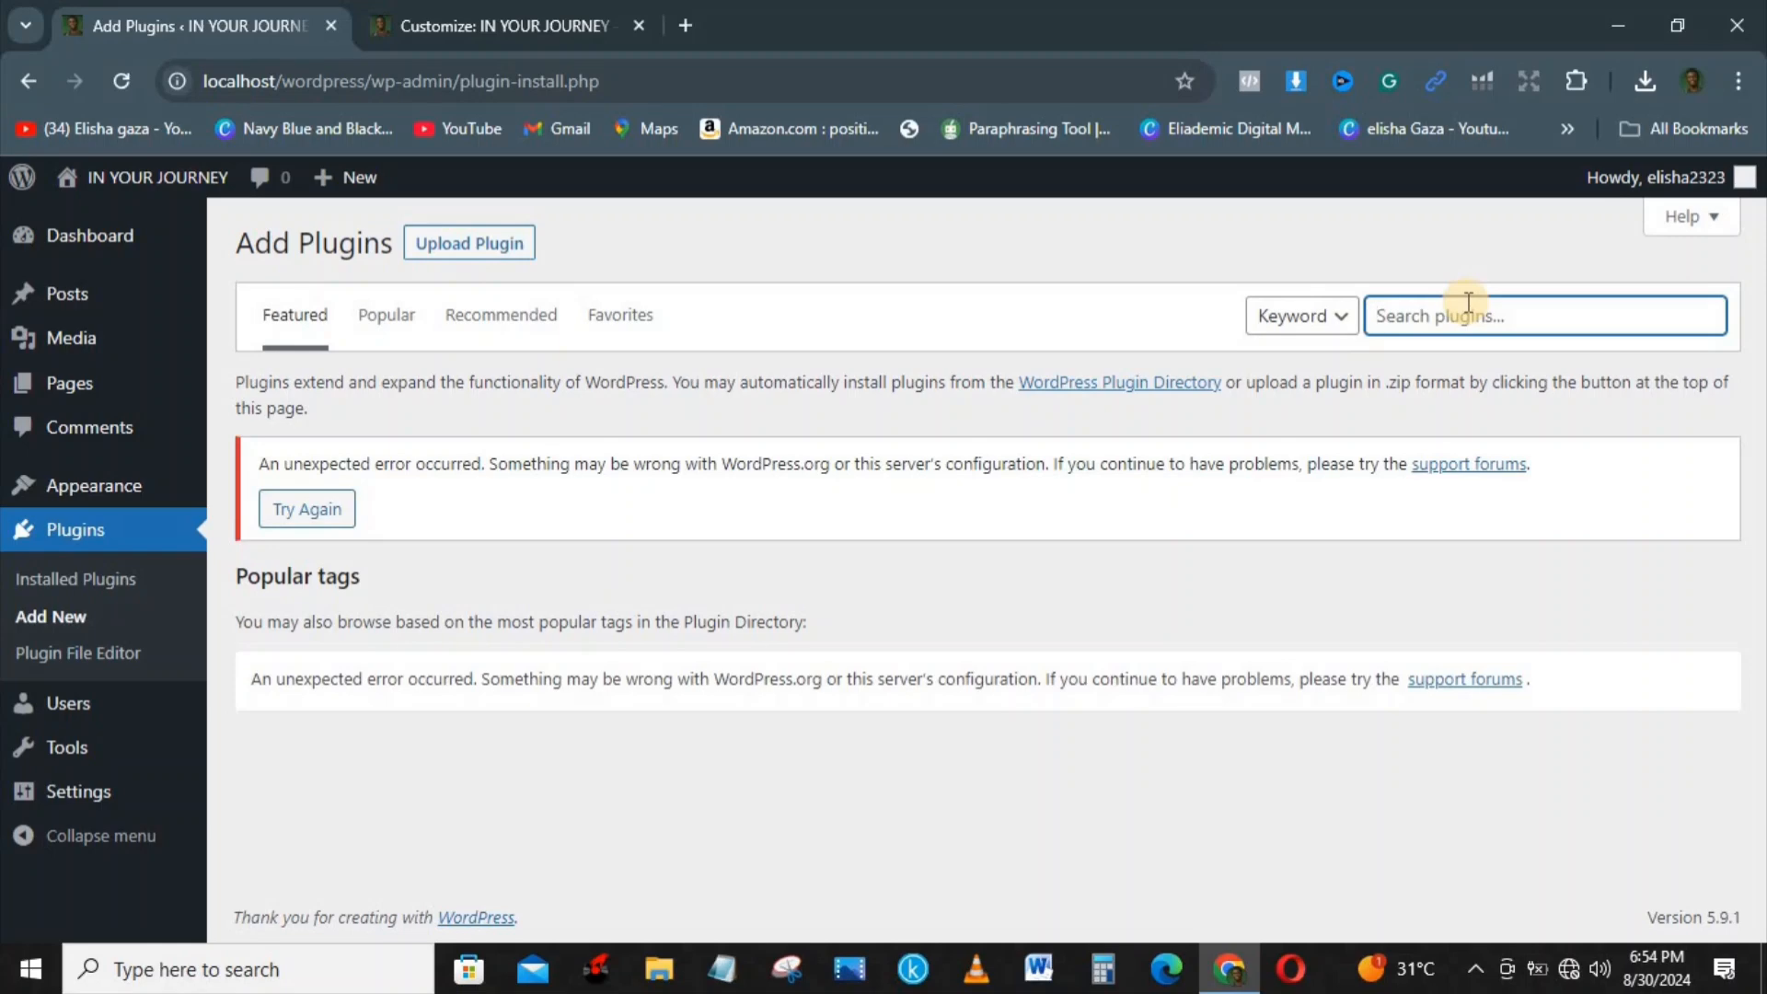
pyautogui.write('REALLY')
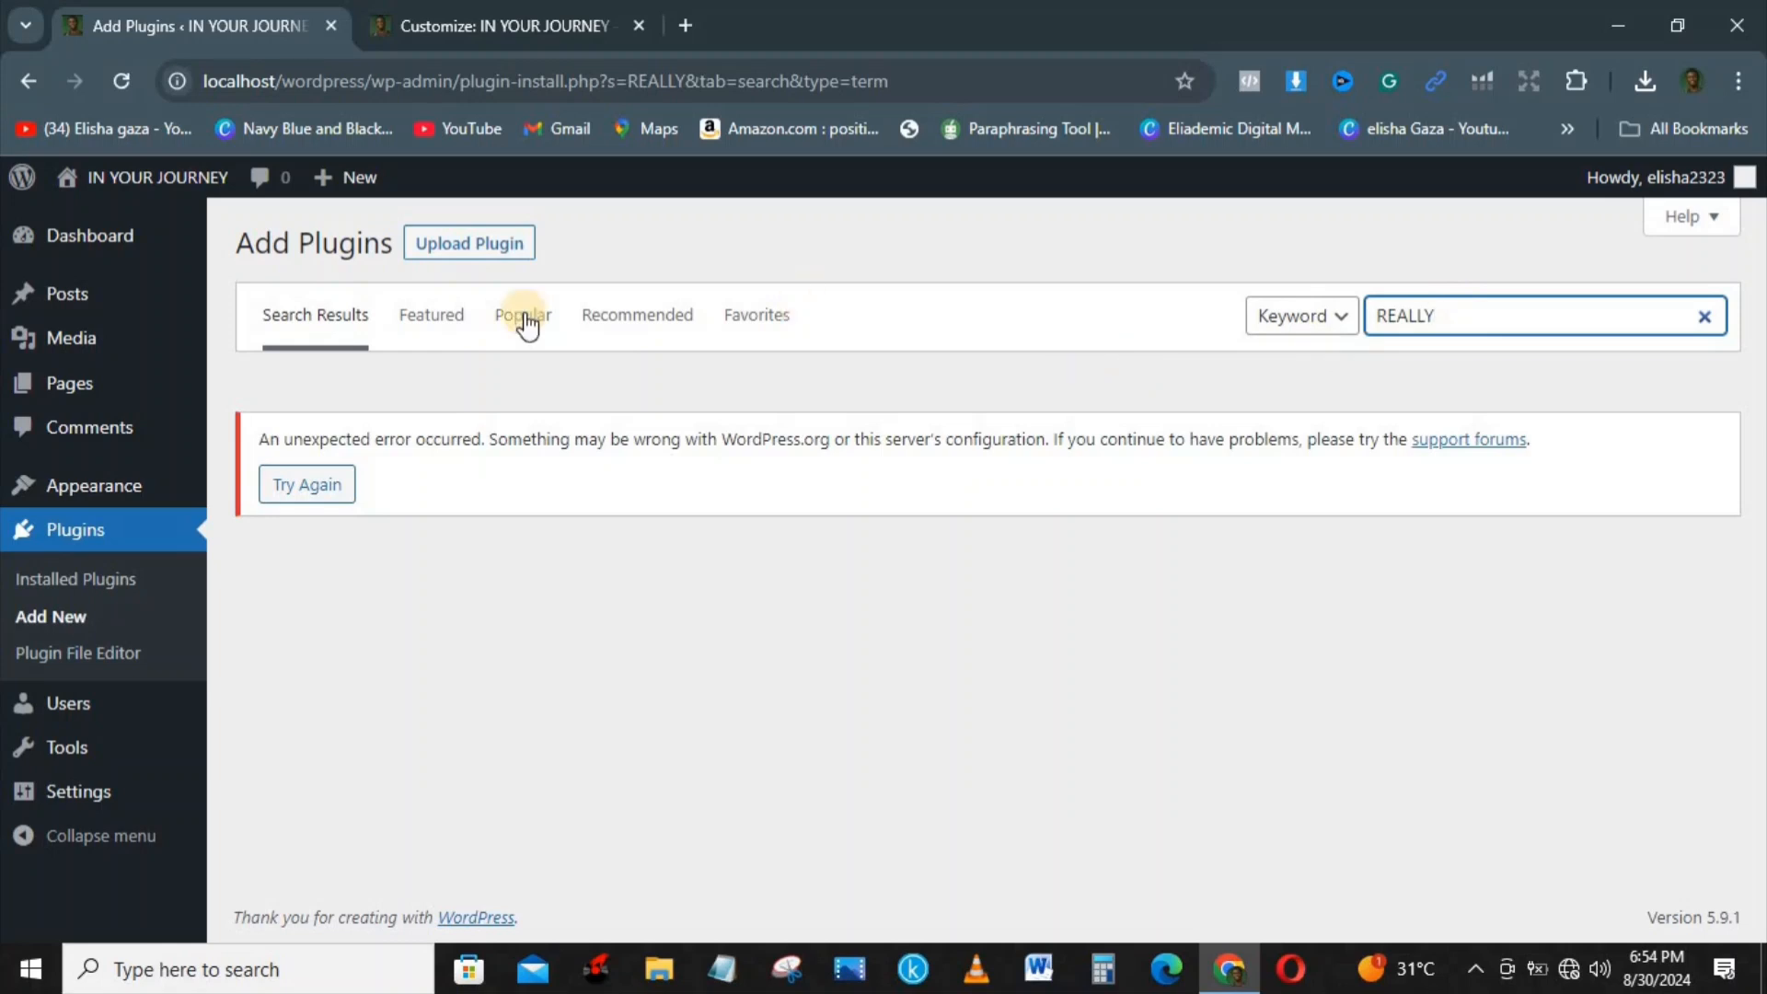
pyautogui.click(417, 328)
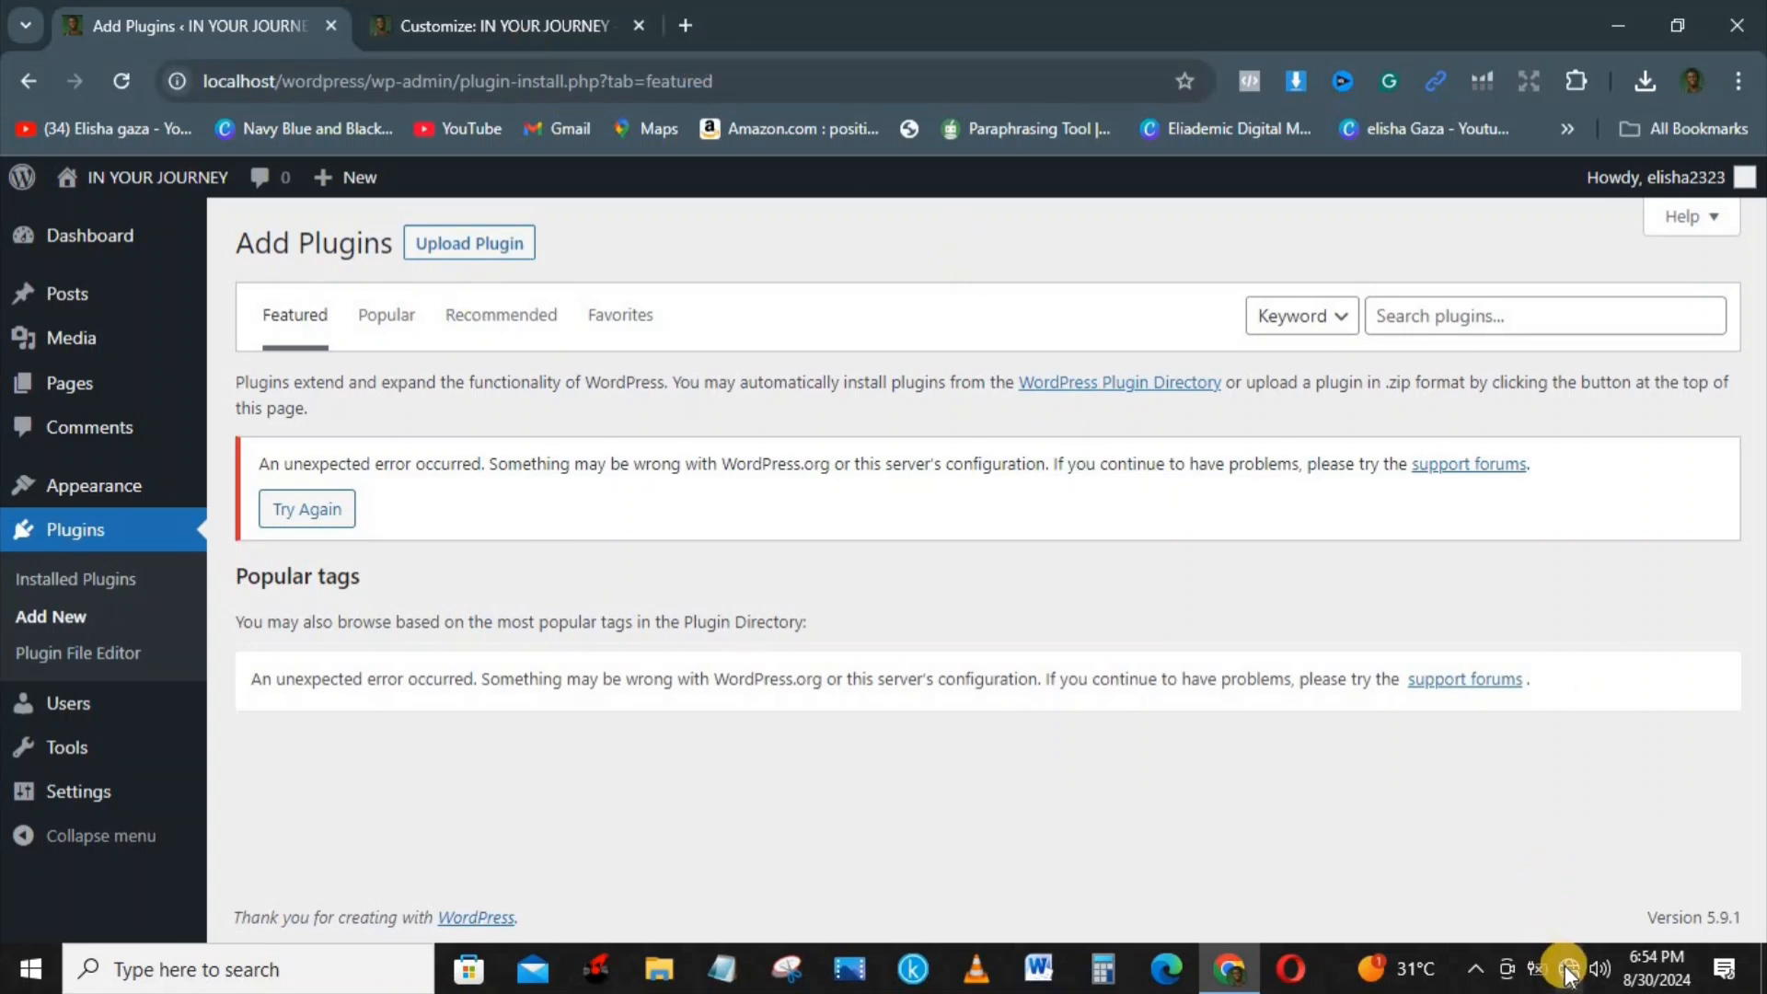
# Step: Connect the computer to the TECNO POP 8 Wi-Fi network and reload the featured plugins page
pyautogui.moveTo(1565, 967)
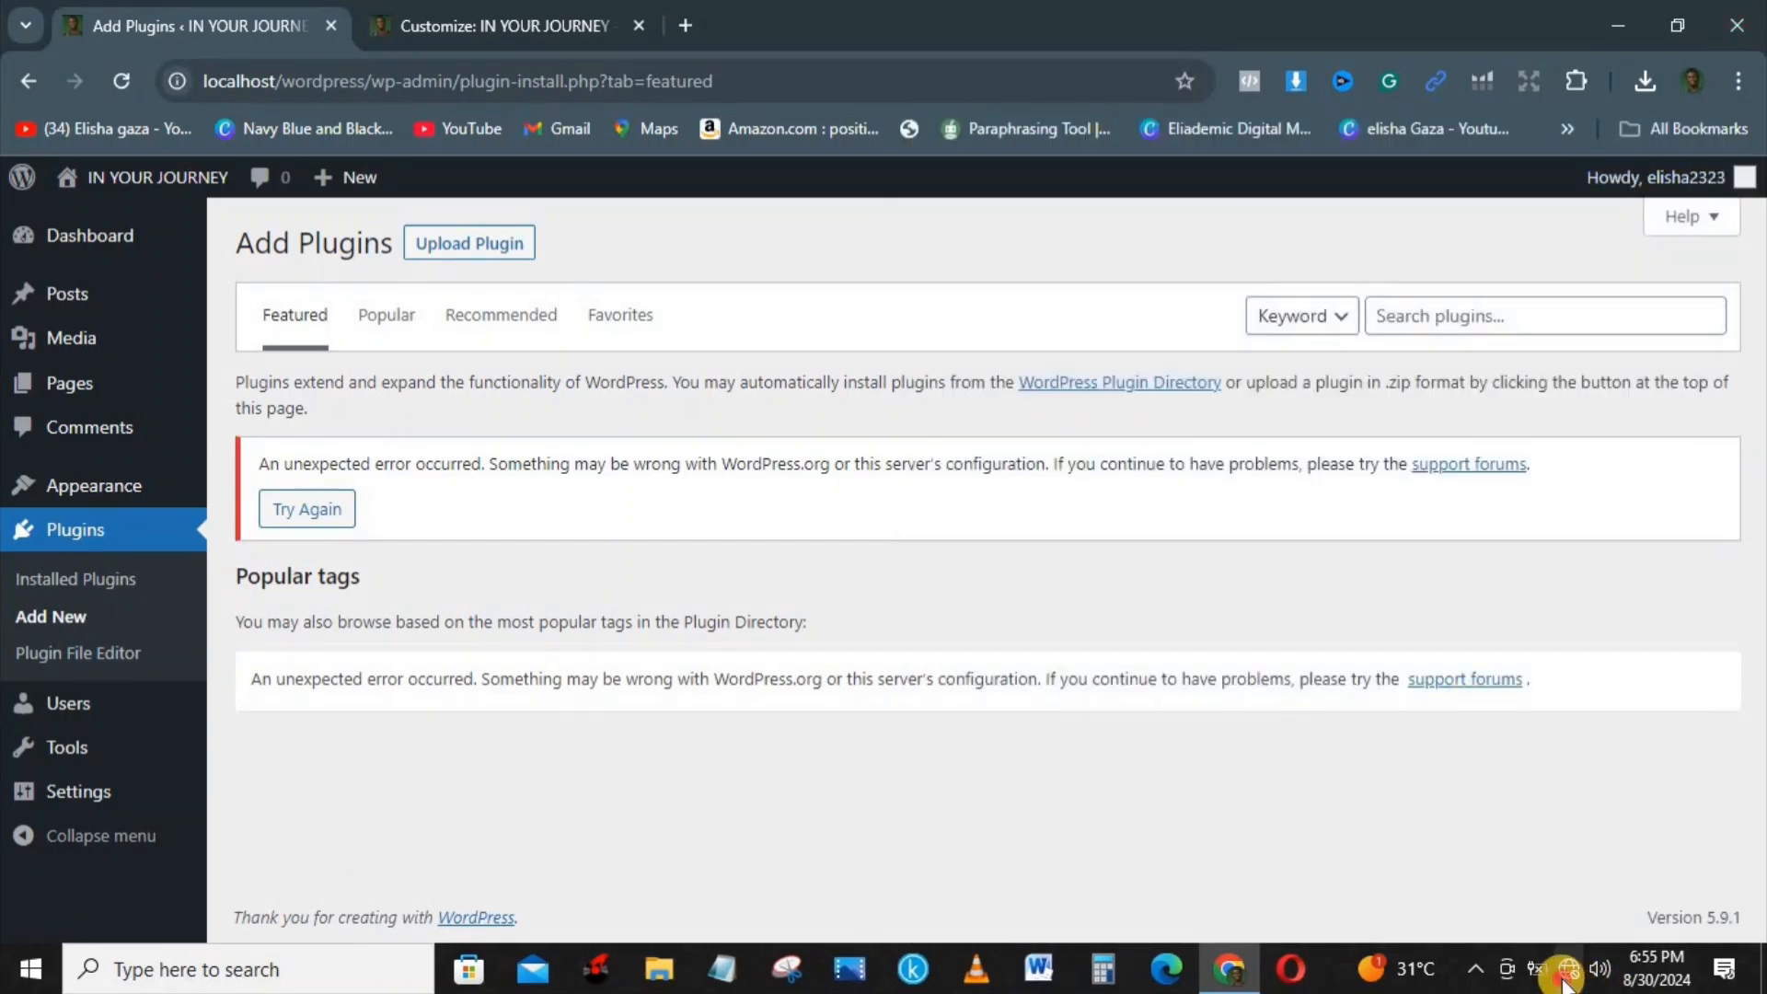
pyautogui.click(1565, 981)
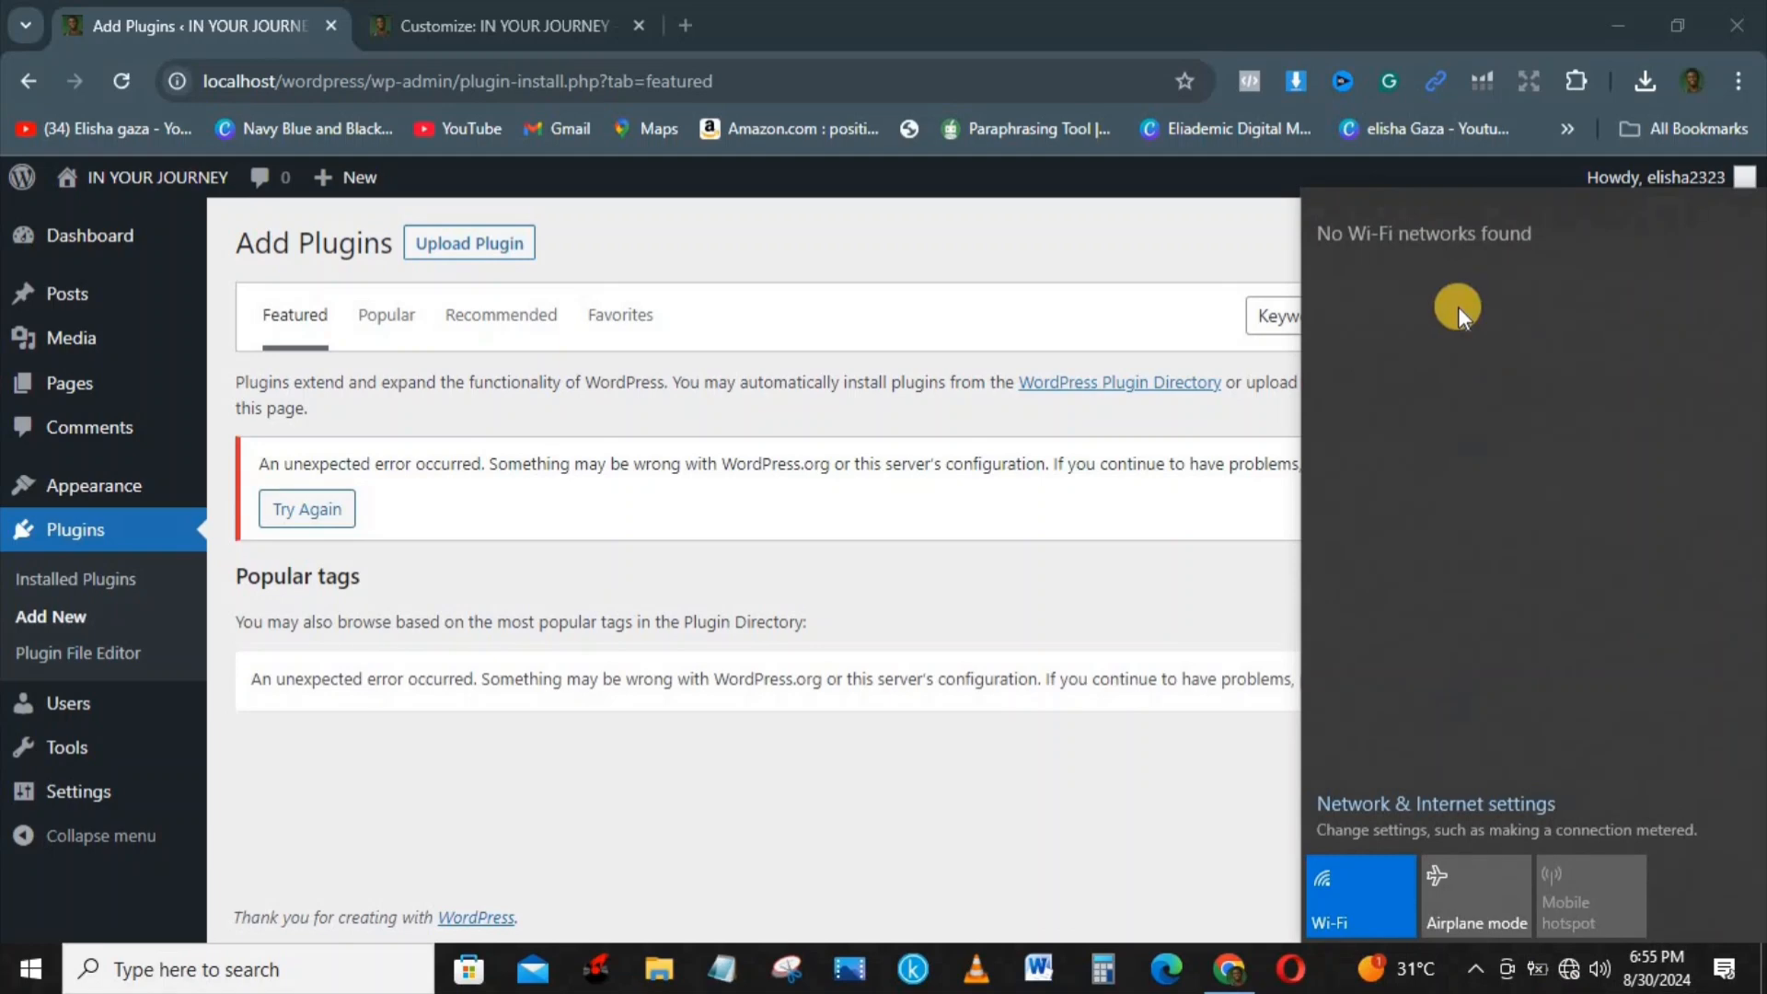
pyautogui.click(1466, 232)
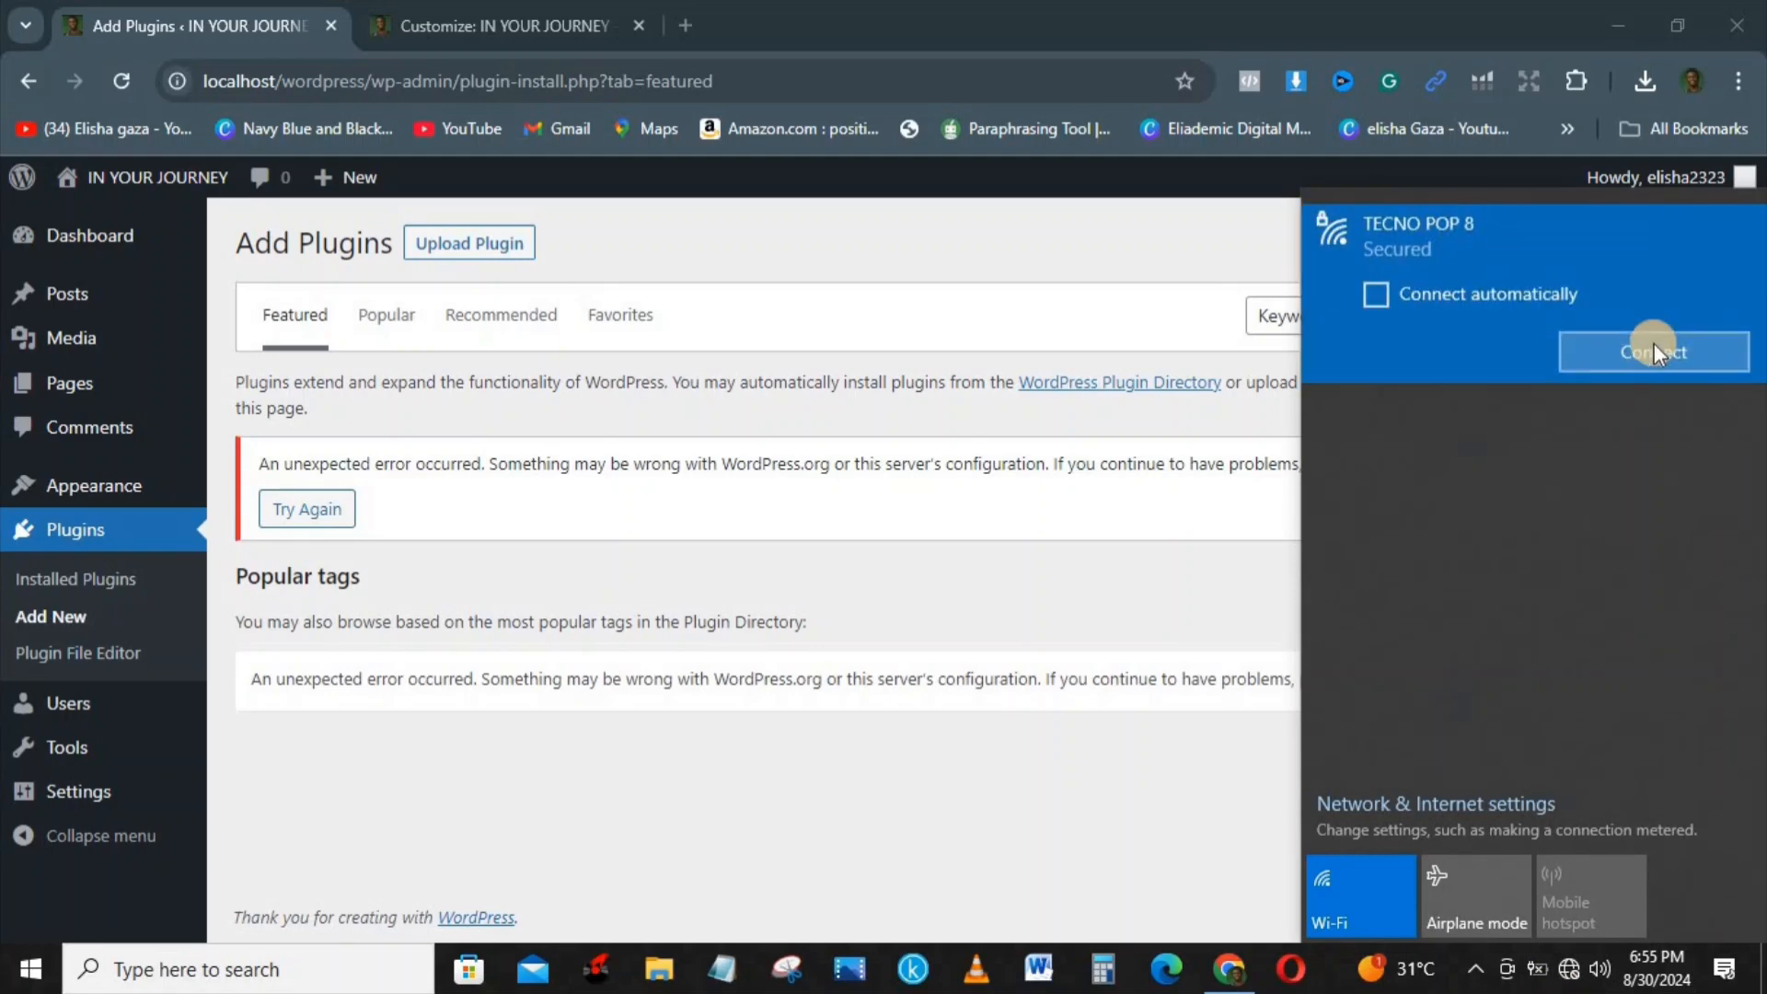
pyautogui.click(1653, 344)
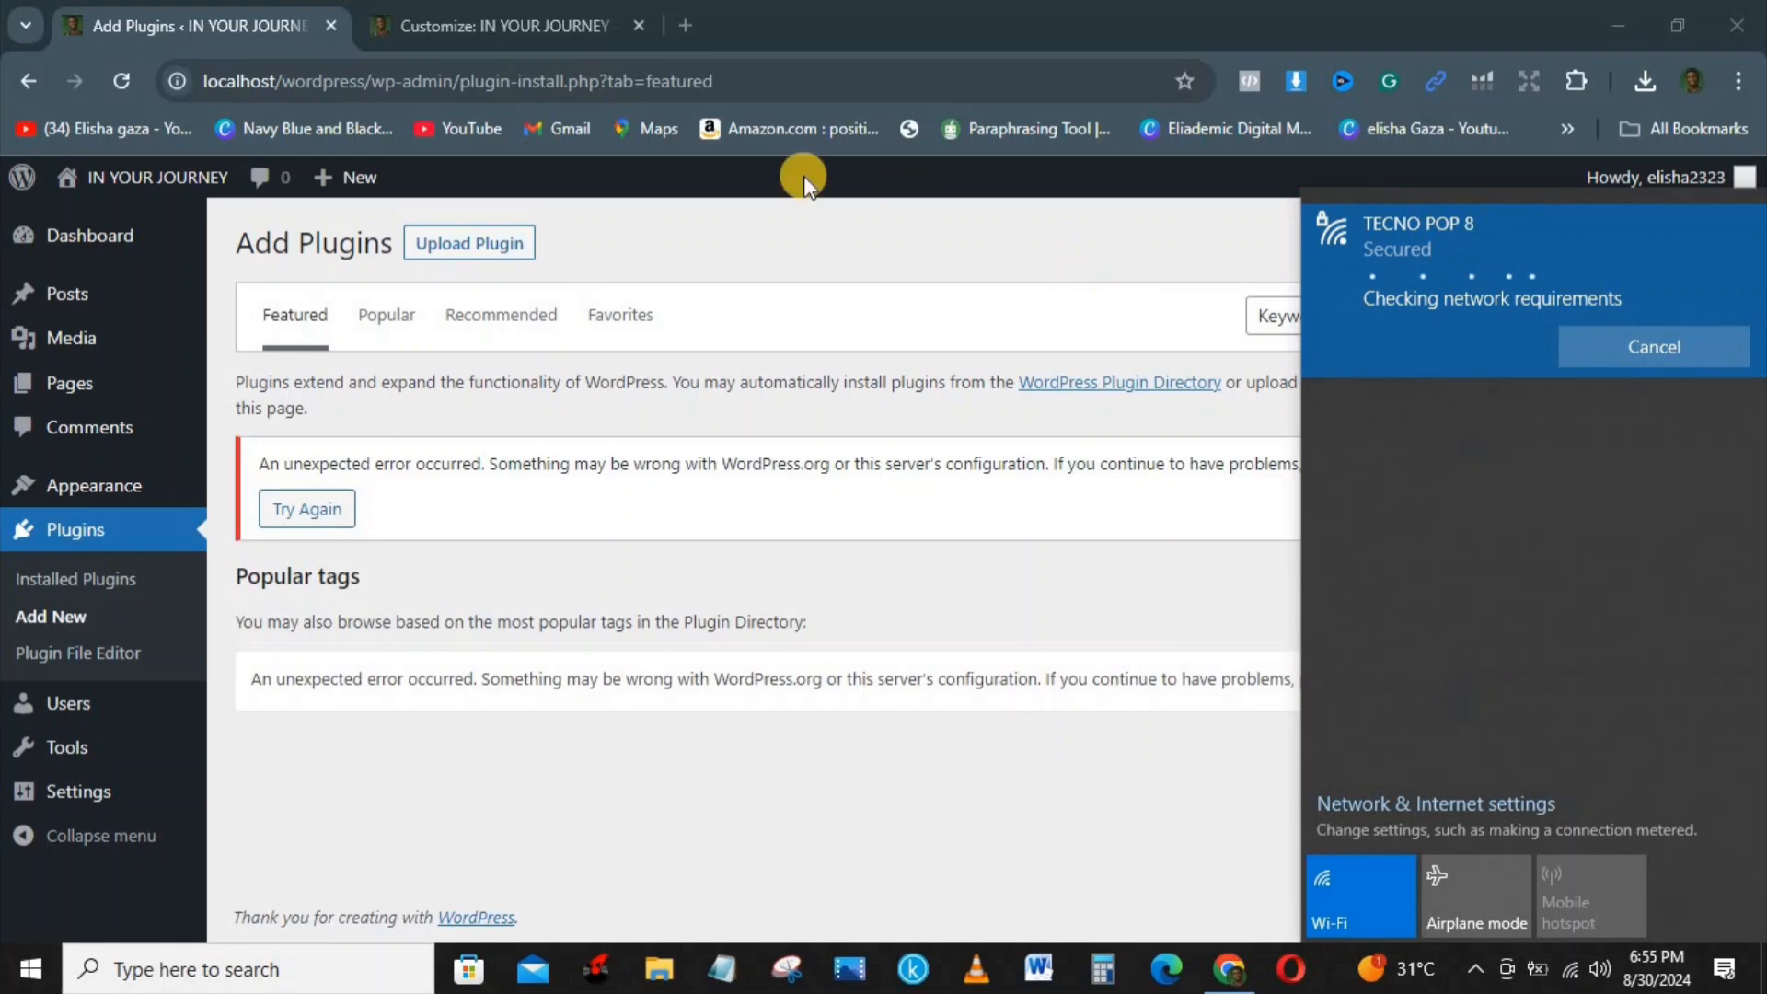
pyautogui.click(114, 80)
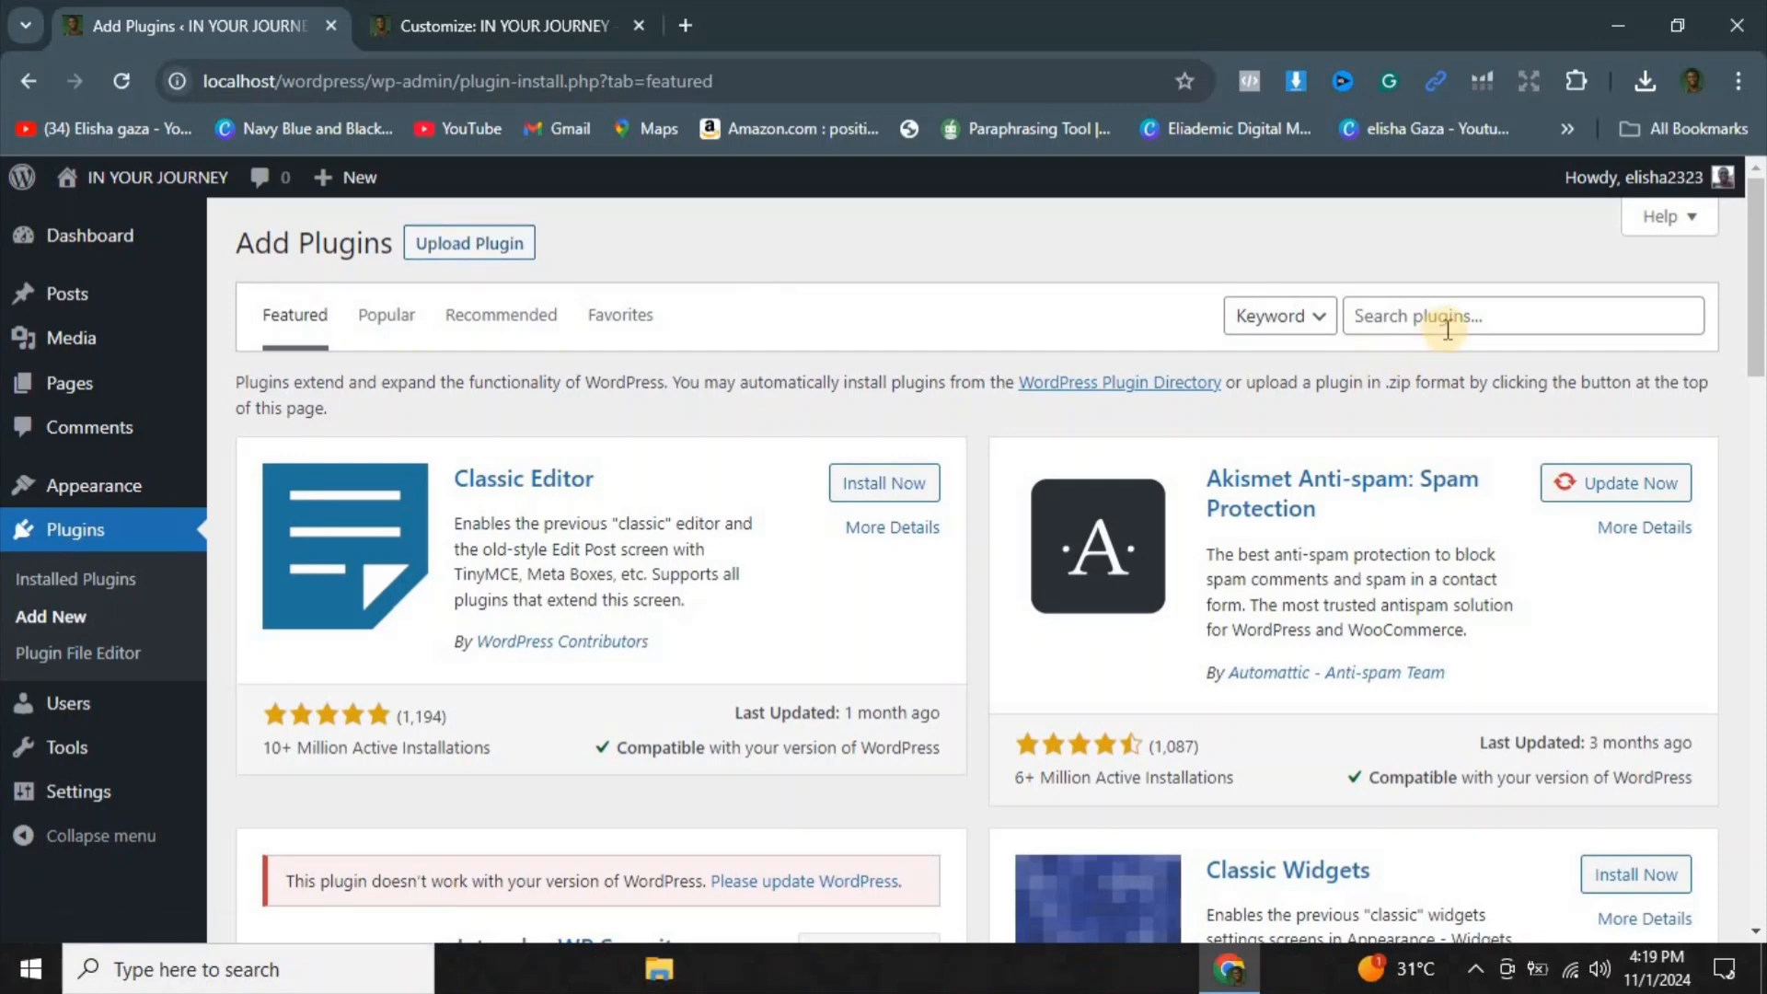
# Step: Search the plugin directory for REALLY SIMPLE PODCAST
pyautogui.click(1421, 316)
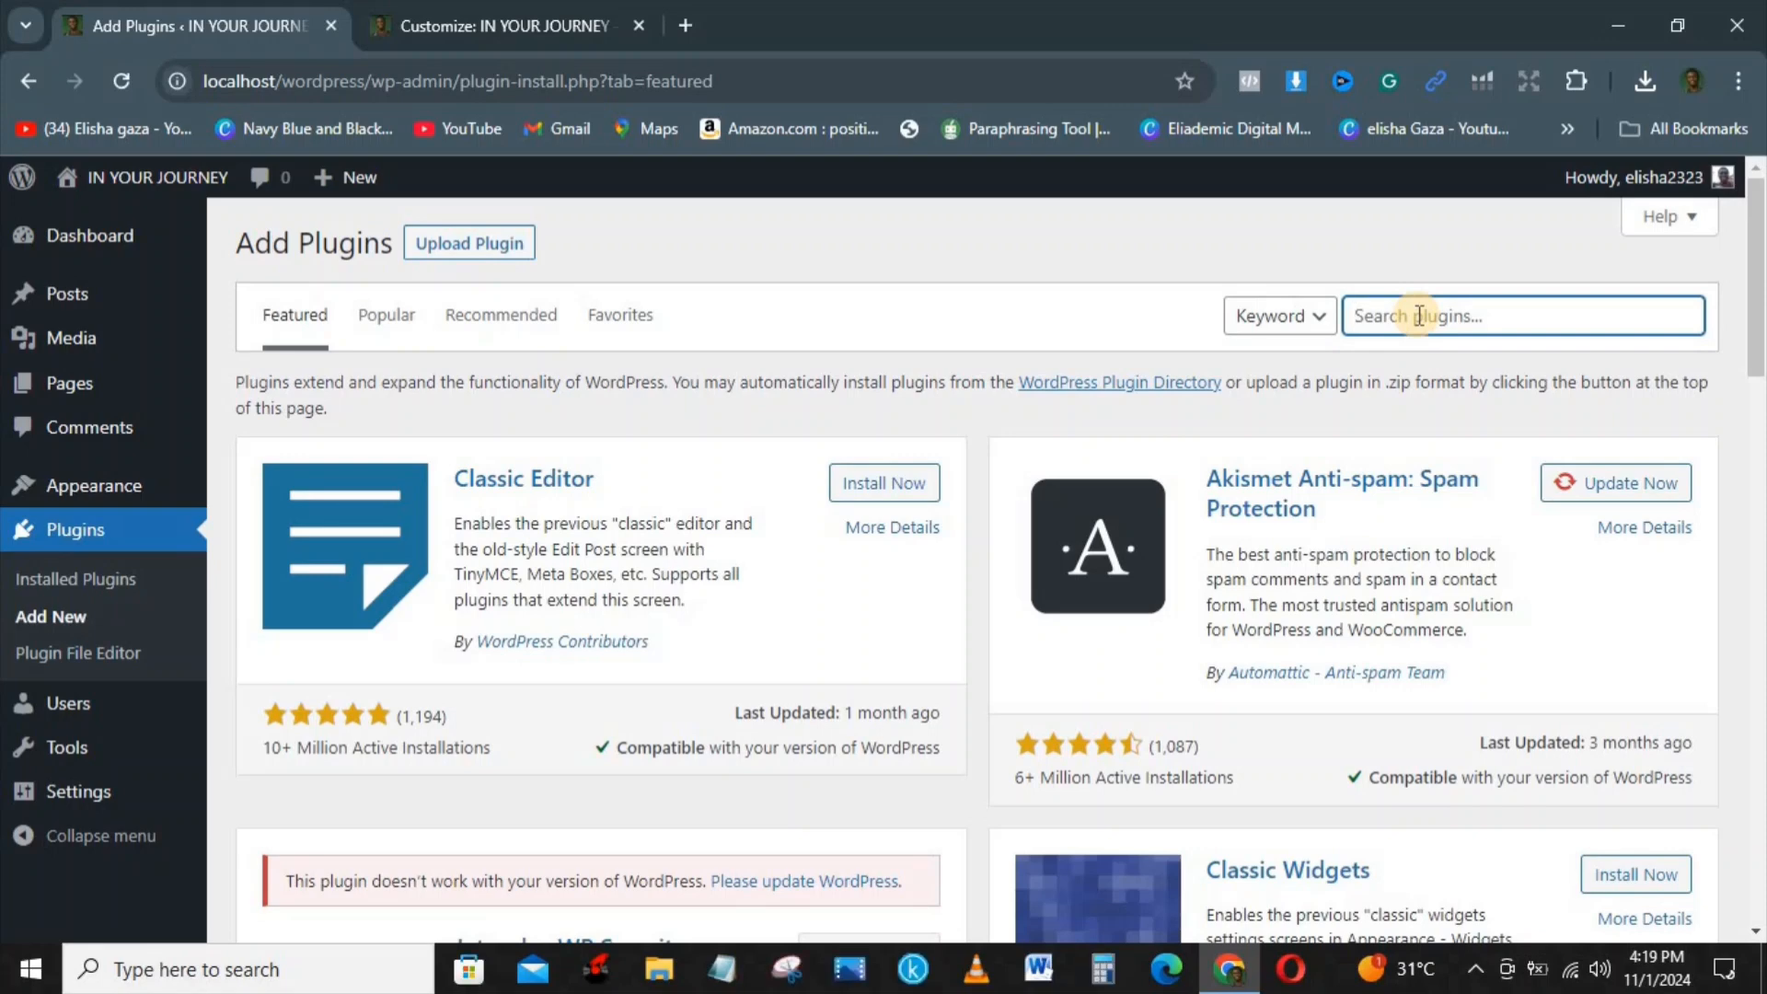
pyautogui.write('T')
pyautogui.press('BackSpace')
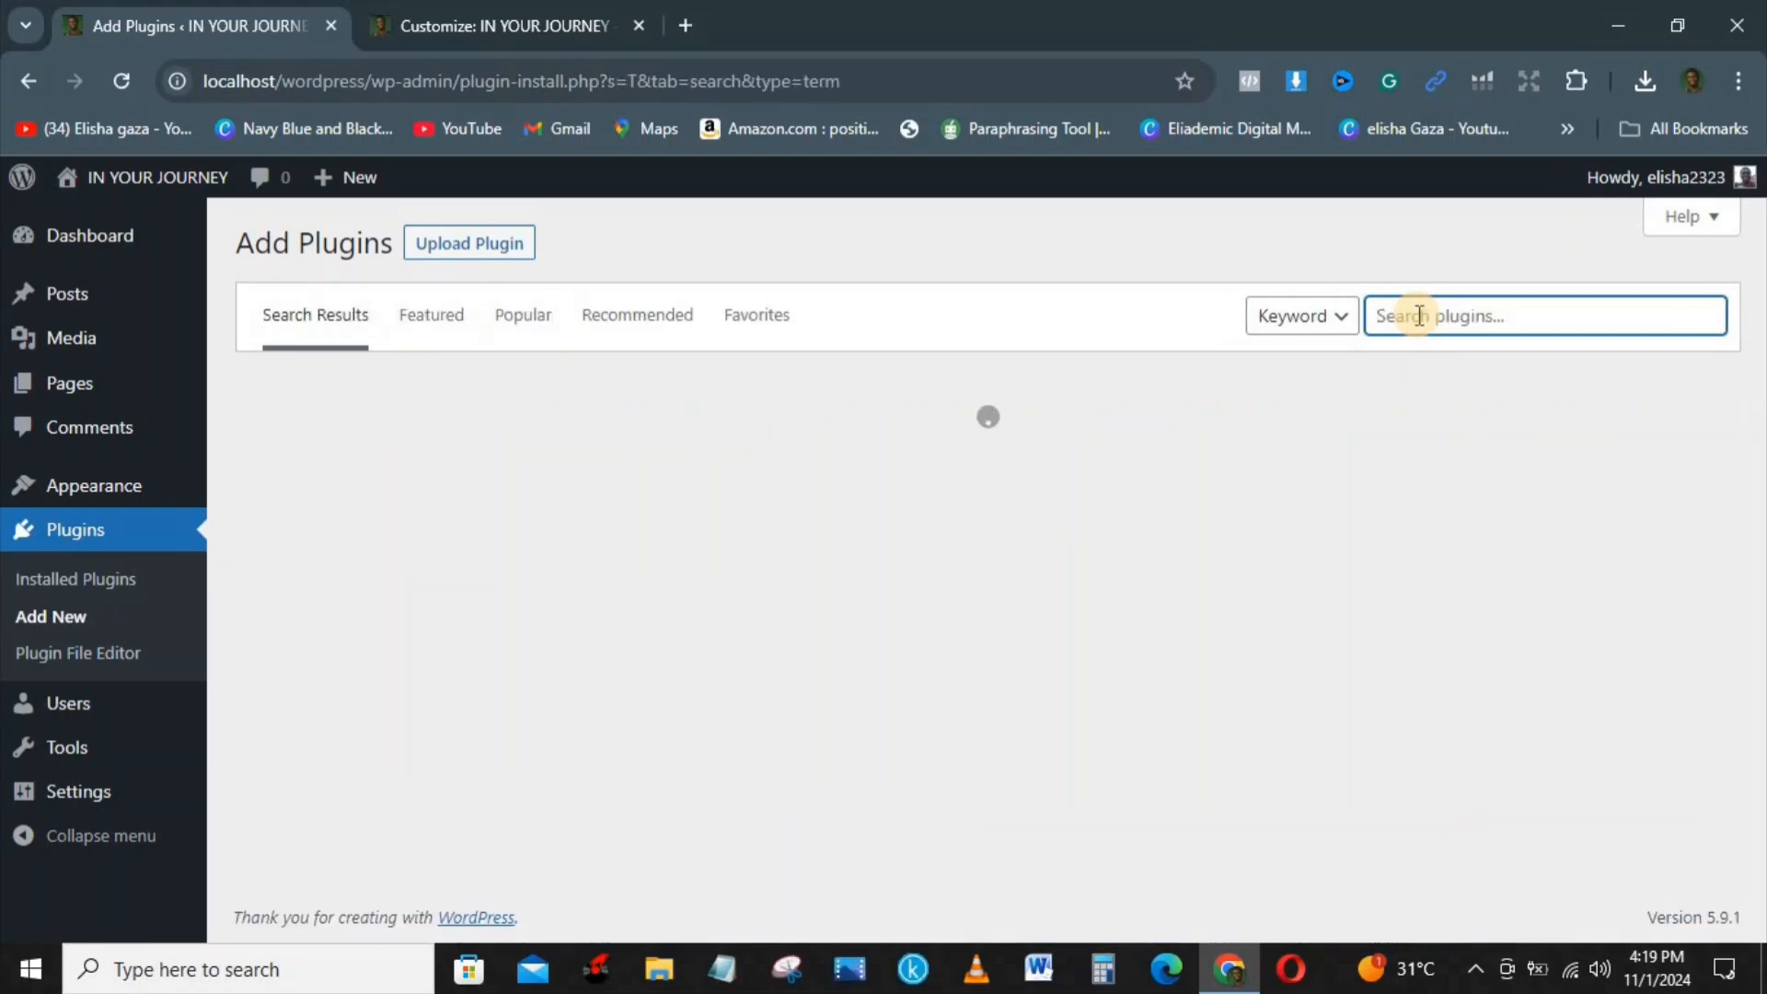
pyautogui.write('REALLY SIMPLE PODCAST')
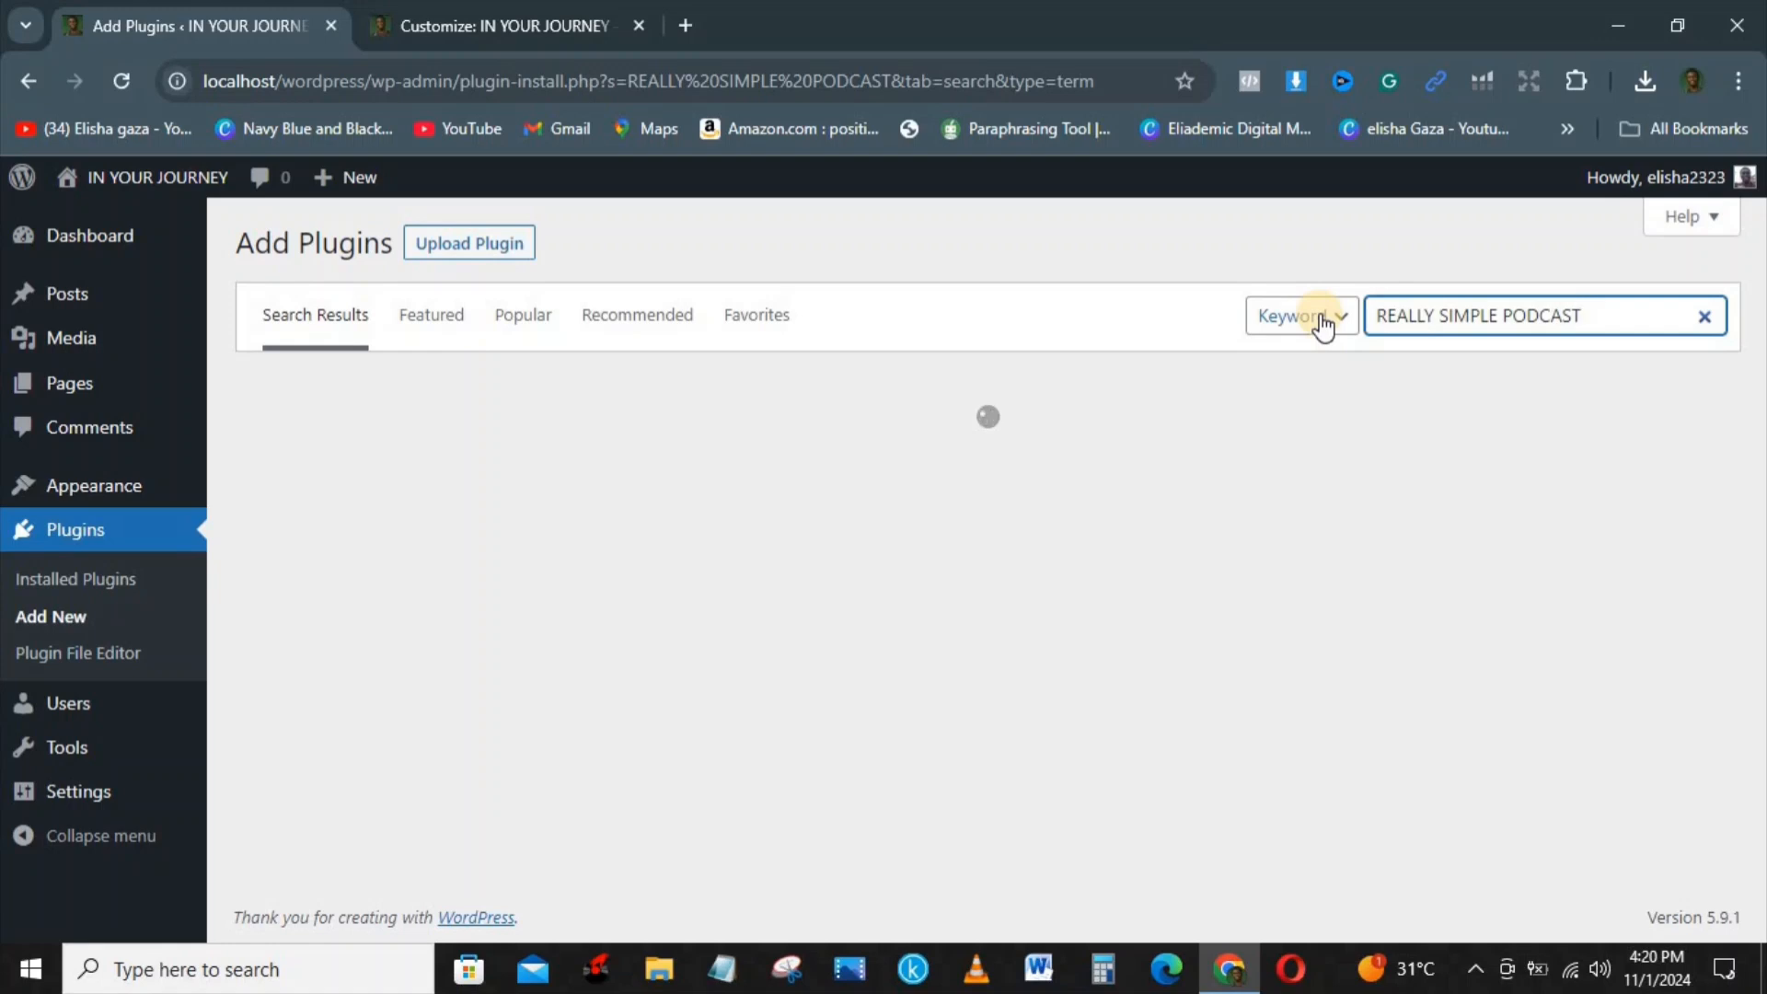
pyautogui.press('BackSpace')
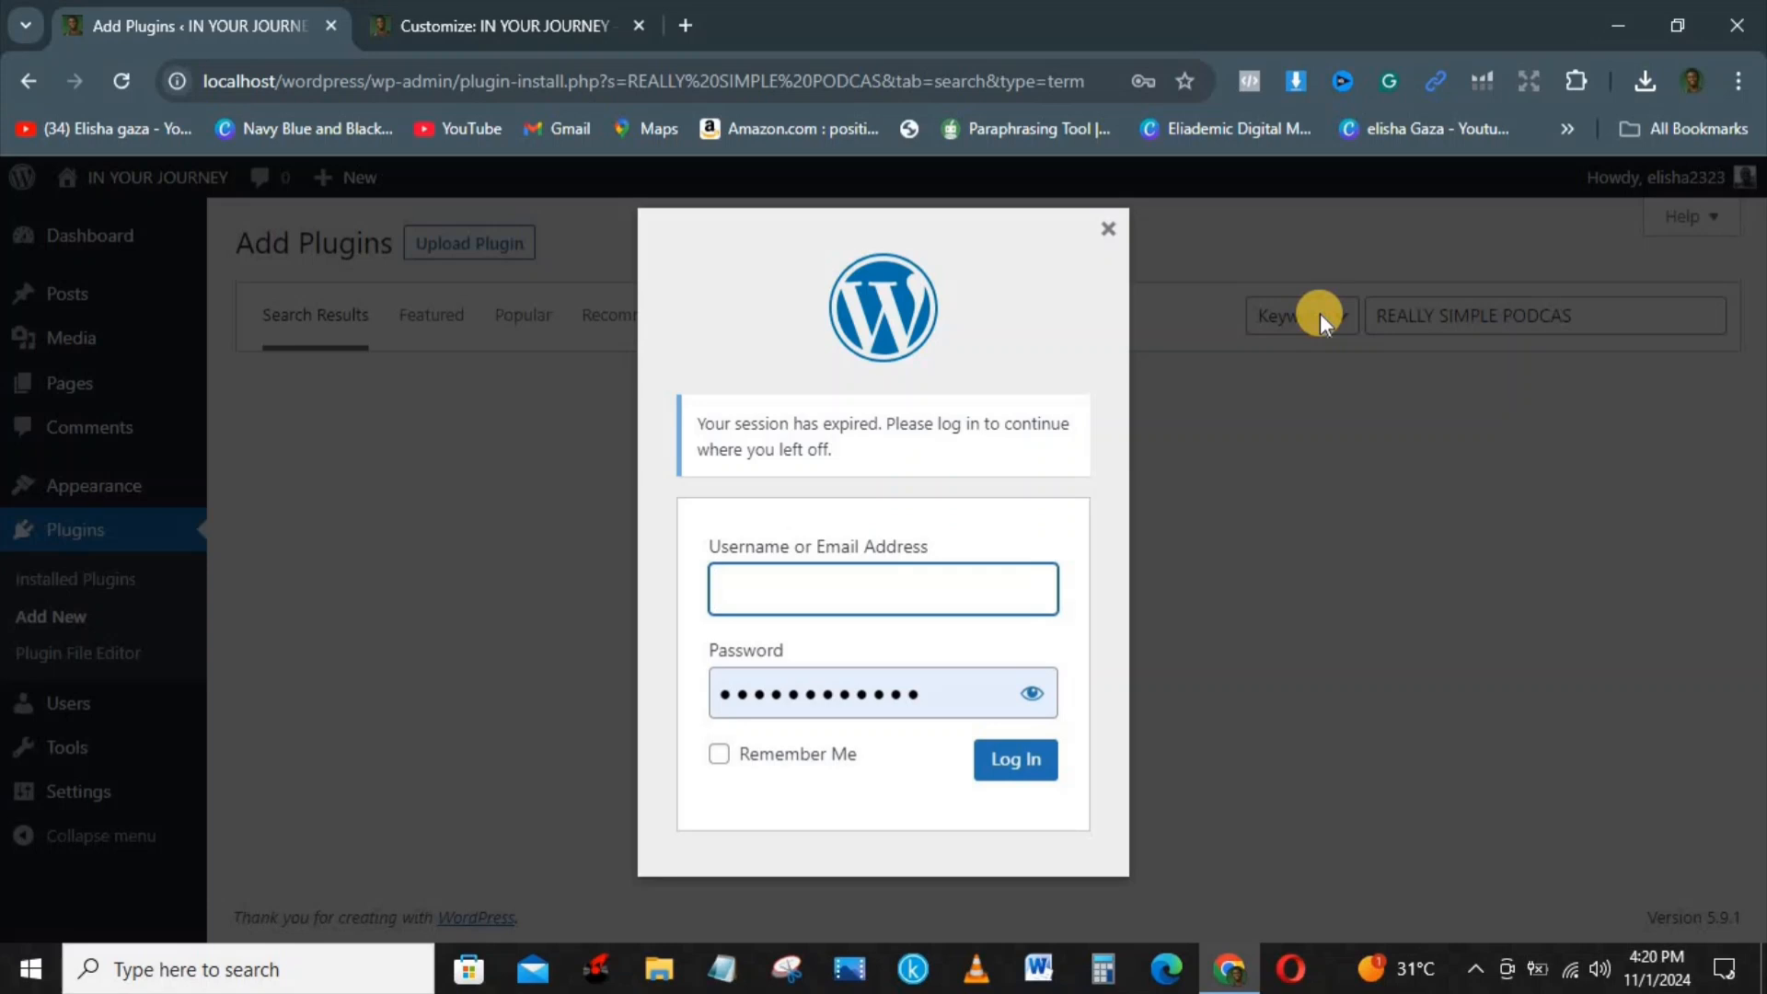
# Step: Dismiss the login prompt and replace the plugin search term with PODCAST
pyautogui.click(1108, 230)
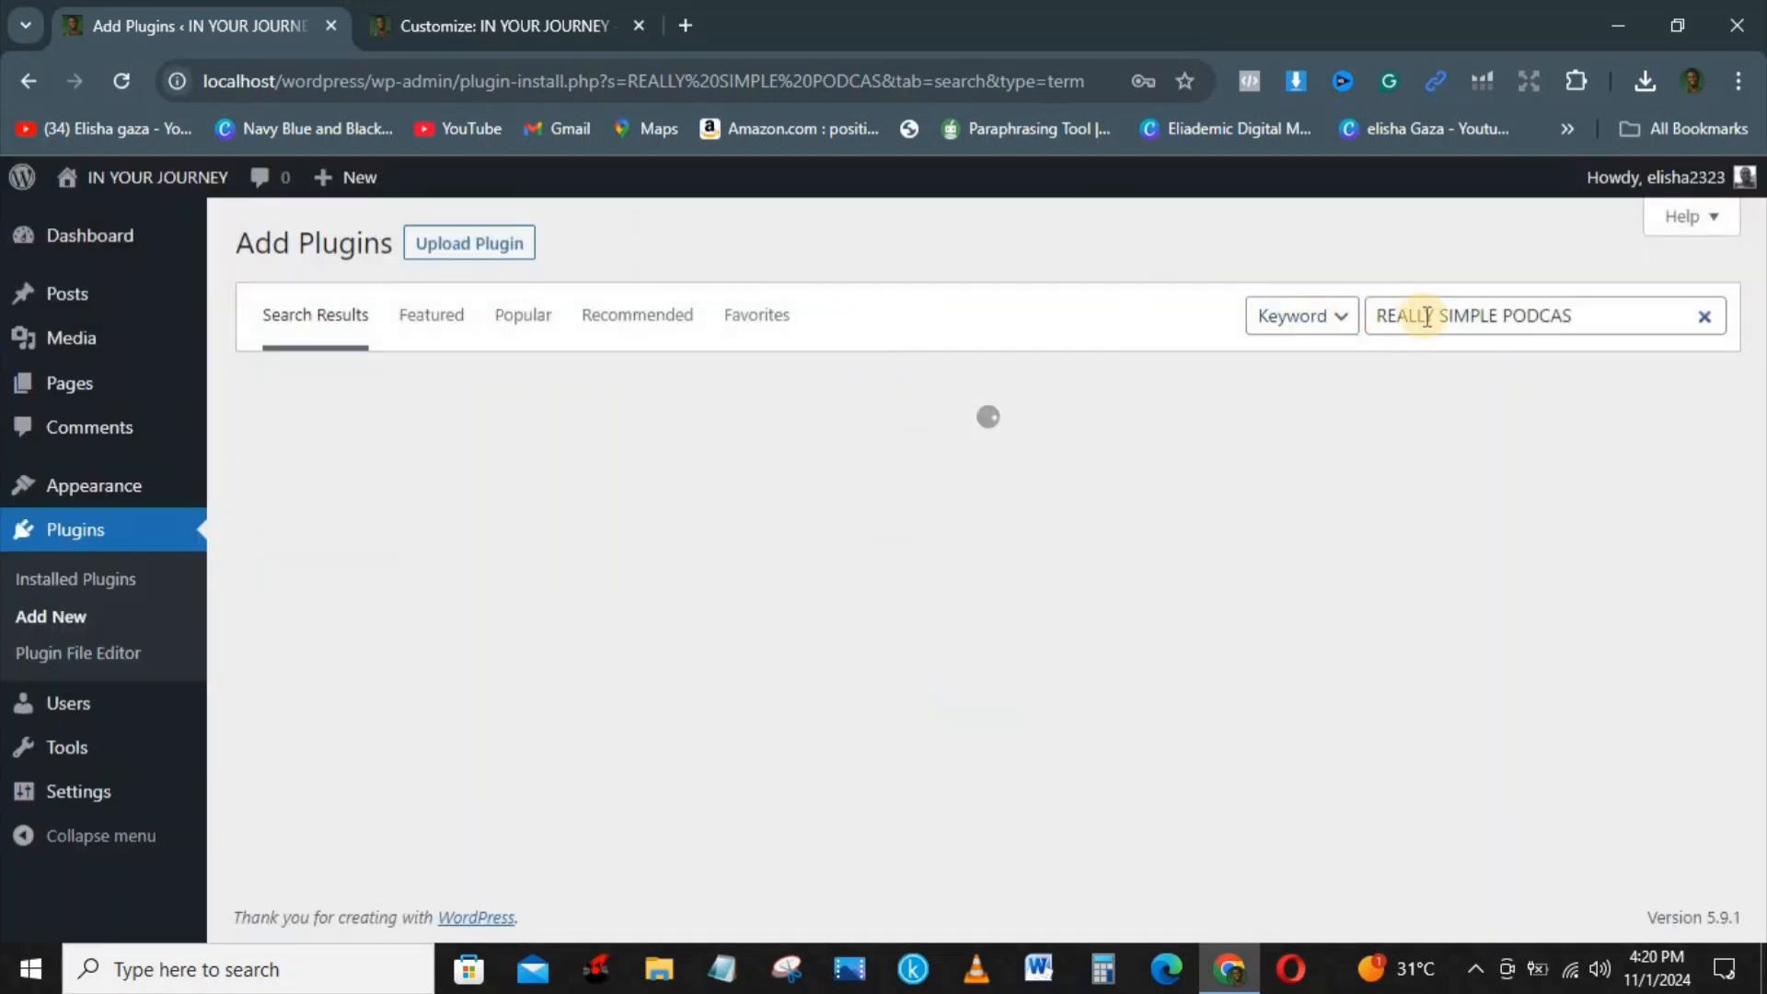
pyautogui.click(1608, 316)
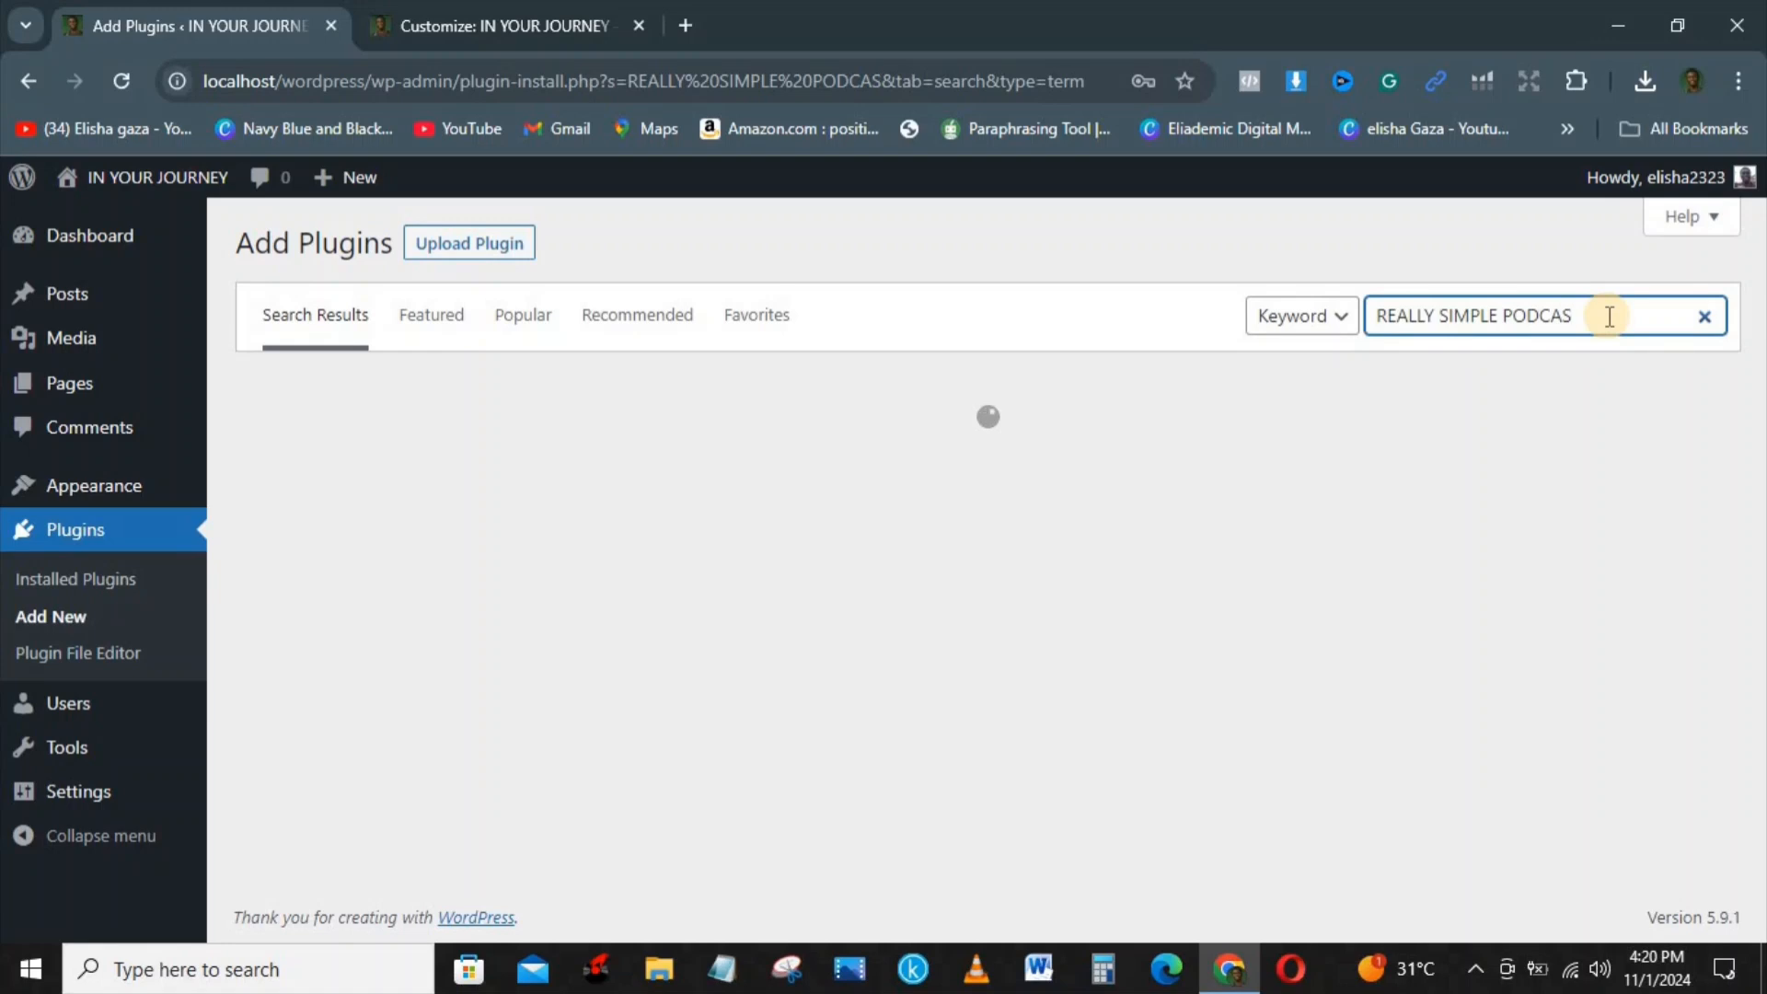
pyautogui.press('BackSpace')
pyautogui.press('BackSpace')
pyautogui.press('BackSpace')
pyautogui.press('BackSpace')
pyautogui.press('BackSpace')
pyautogui.press('BackSpace')
pyautogui.press('BackSpace')
pyautogui.press('BackSpace')
pyautogui.press('BackSpace')
pyautogui.press('BackSpace')
pyautogui.press('BackSpace')
pyautogui.press('BackSpace')
pyautogui.press('BackSpace')
pyautogui.press('BackSpace')
pyautogui.press('BackSpace')
pyautogui.press('BackSpace')
pyautogui.press('BackSpace')
pyautogui.press('BackSpace')
pyautogui.press('BackSpace')
pyautogui.press('BackSpace')
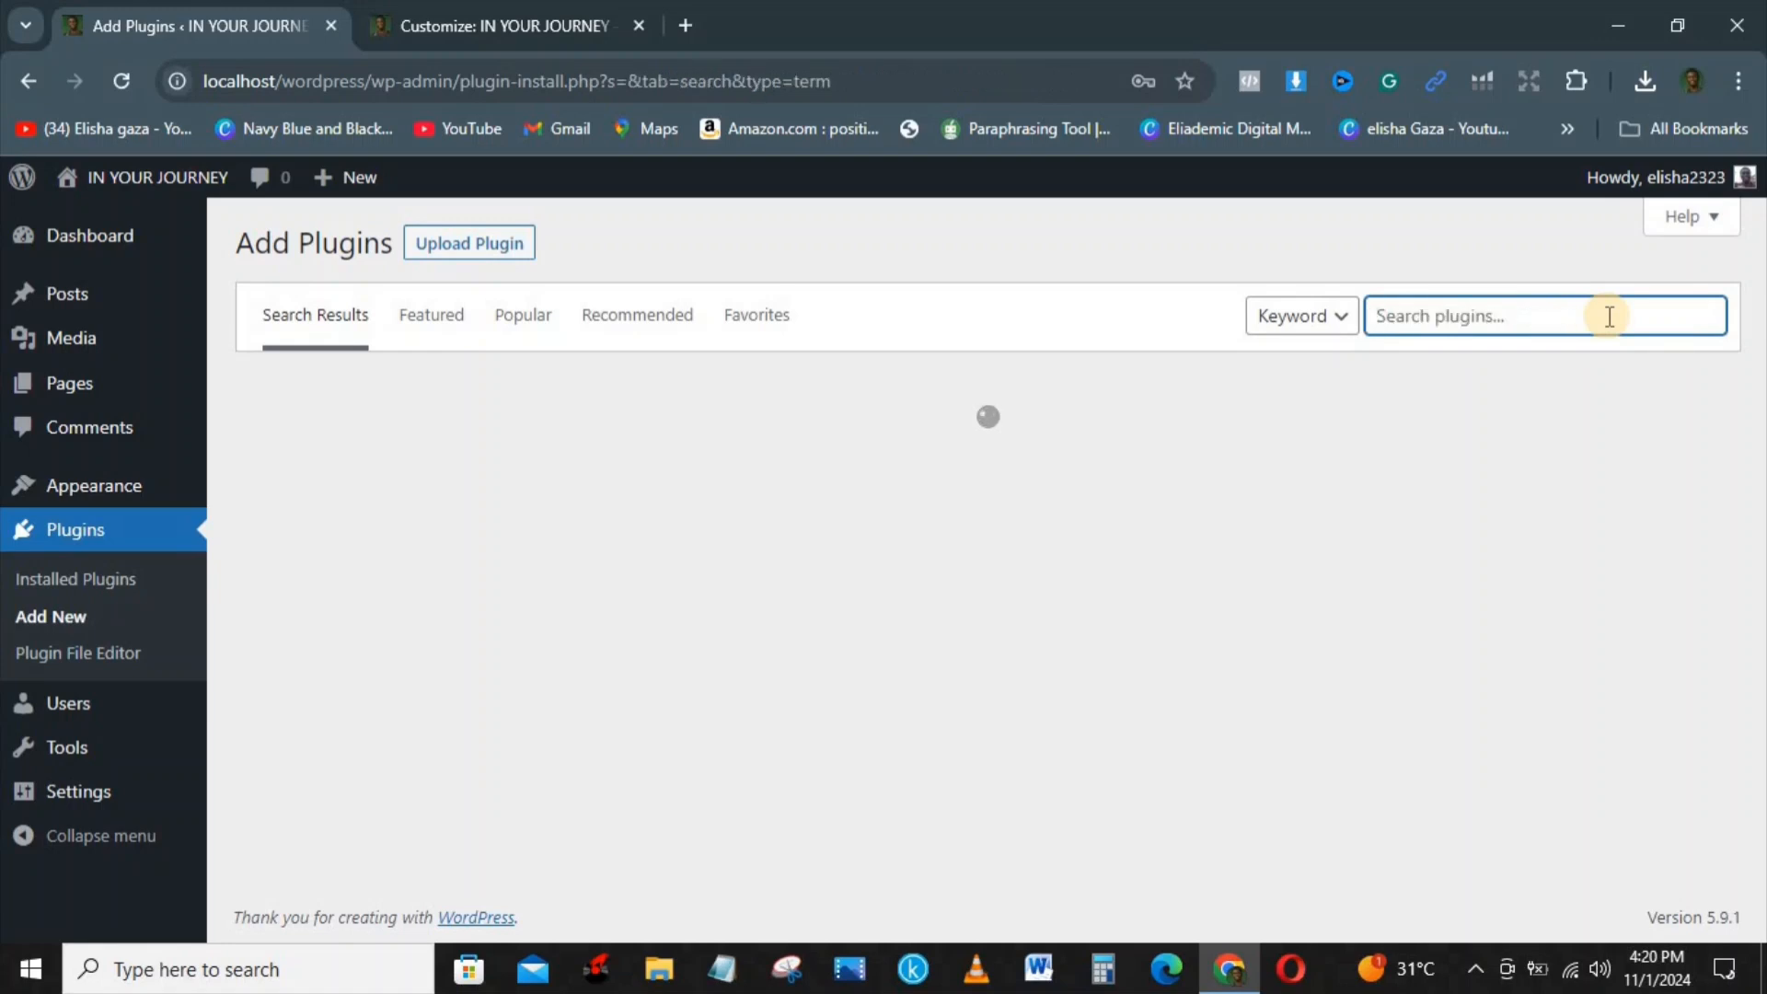
pyautogui.write('PODCAST')
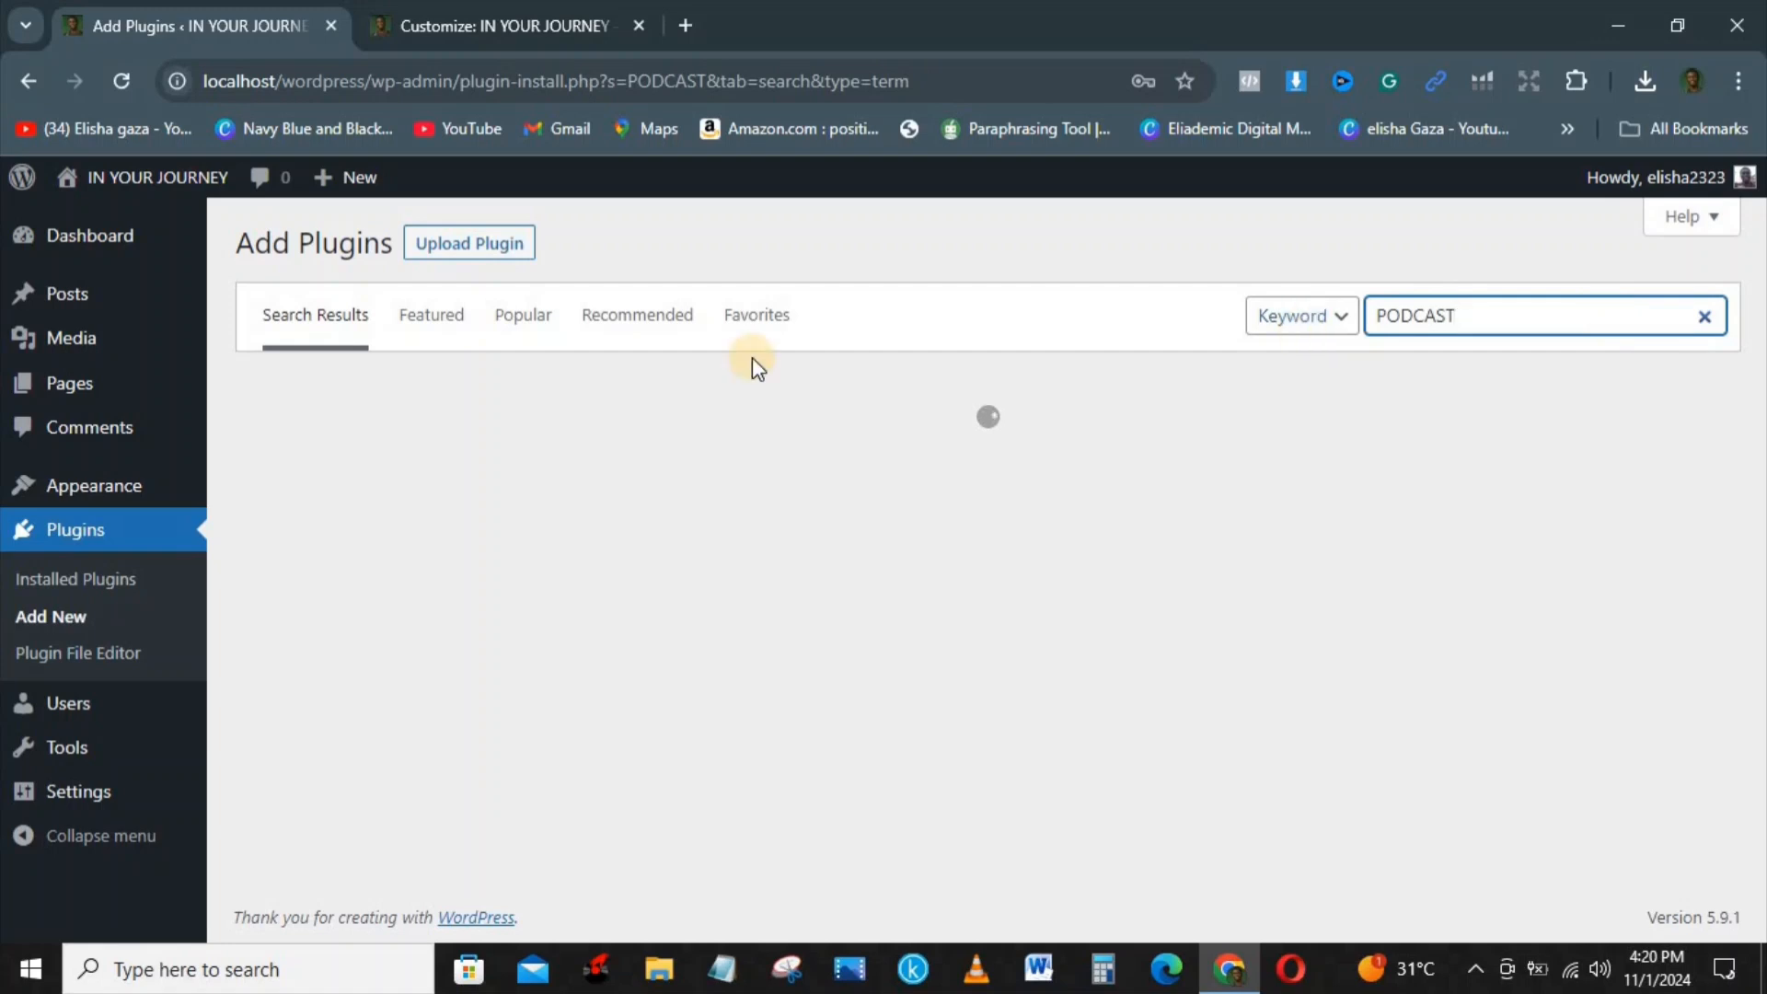
# Step: Reload the search page, log back in with the saved credentials, and install the Podcast Player – Your Podcasting Companion plugin
pyautogui.click(115, 85)
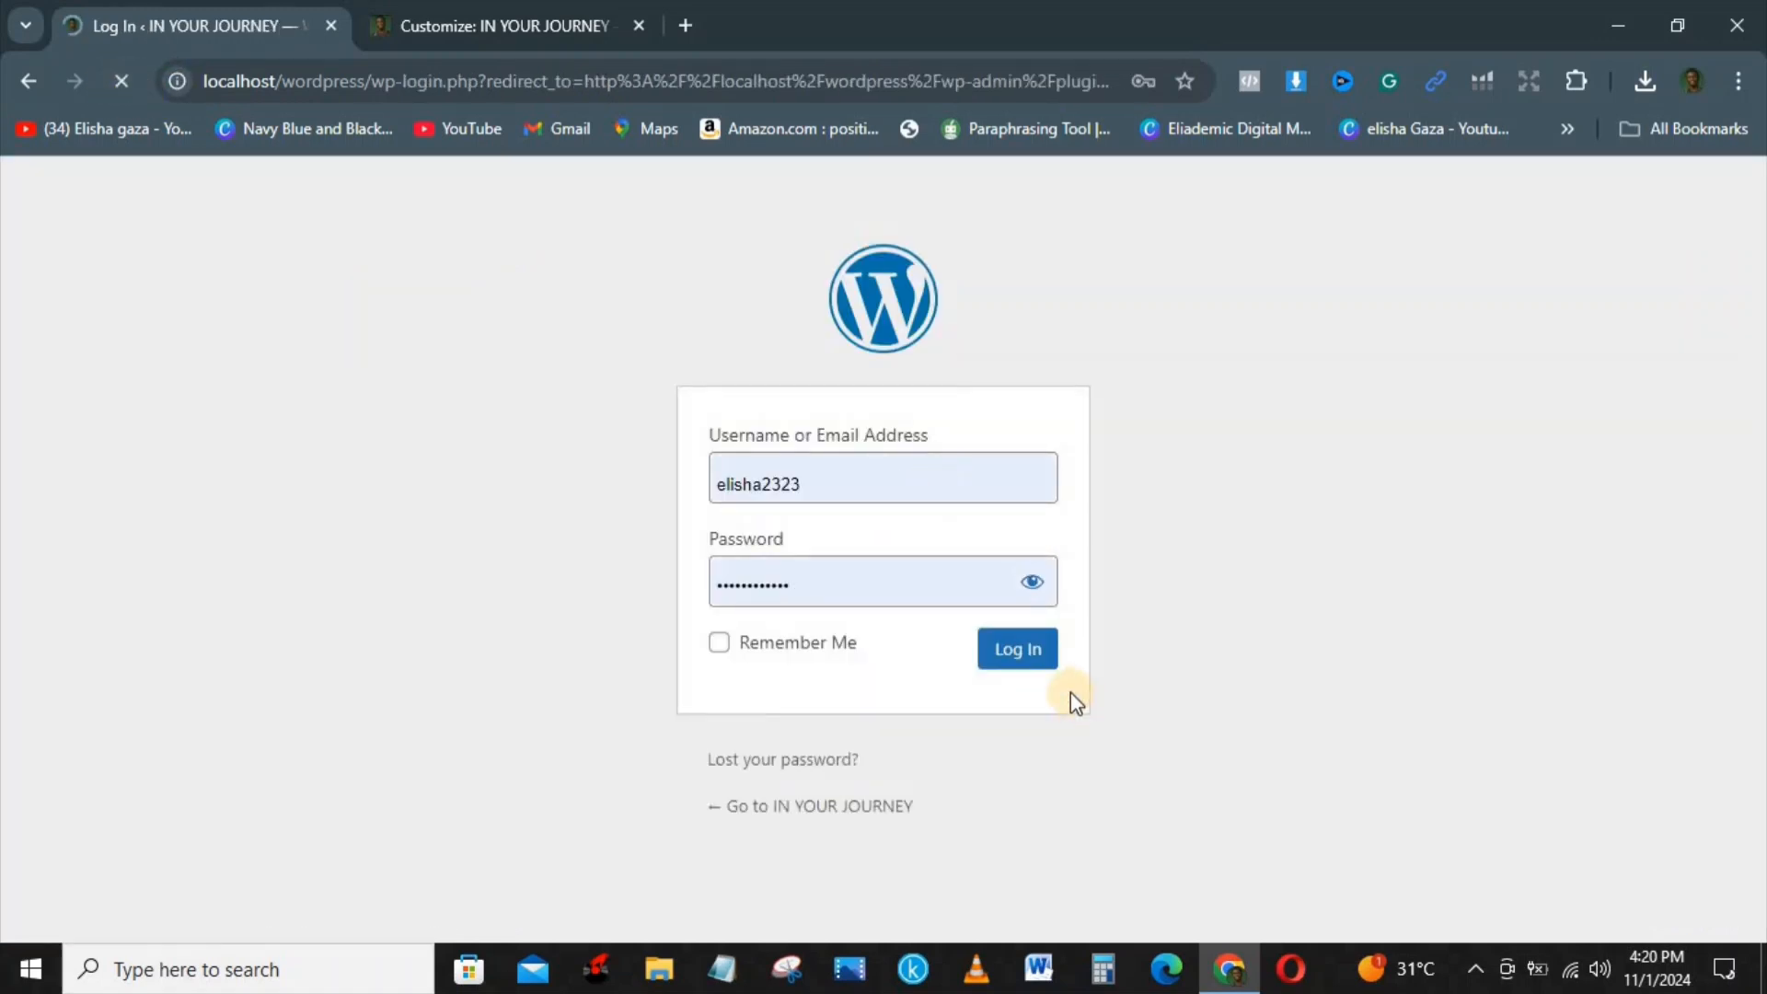
pyautogui.click(1022, 669)
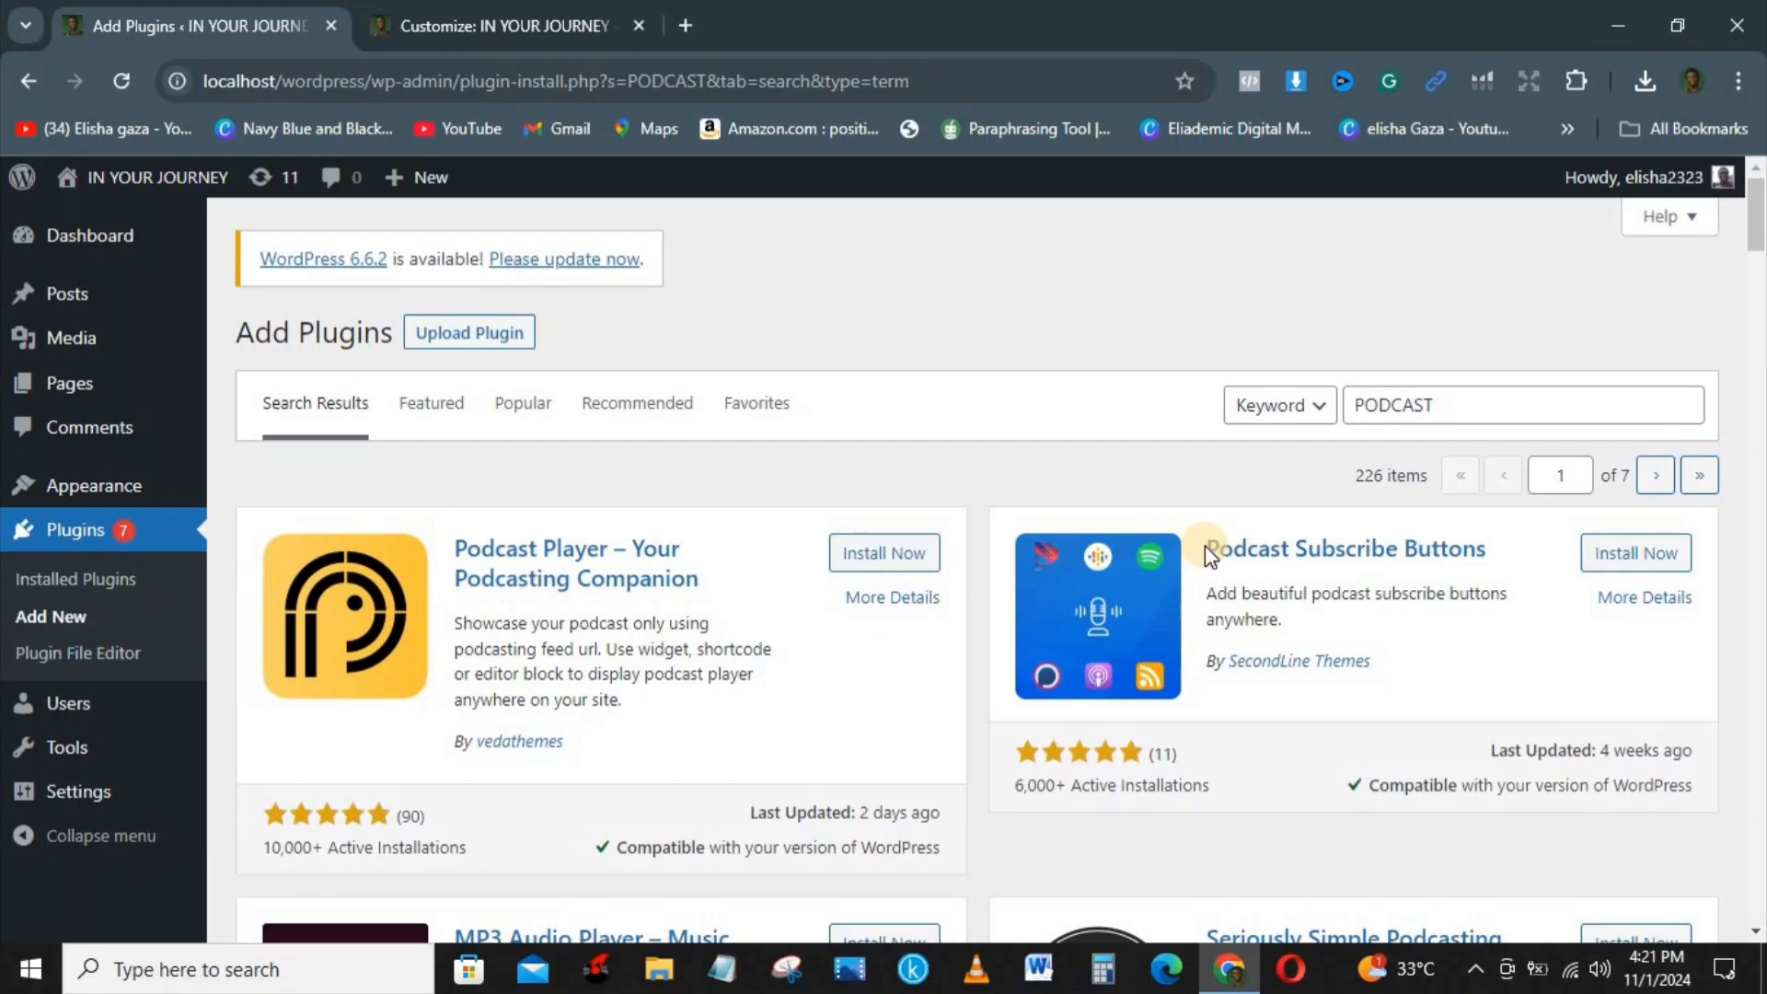
pyautogui.click(890, 556)
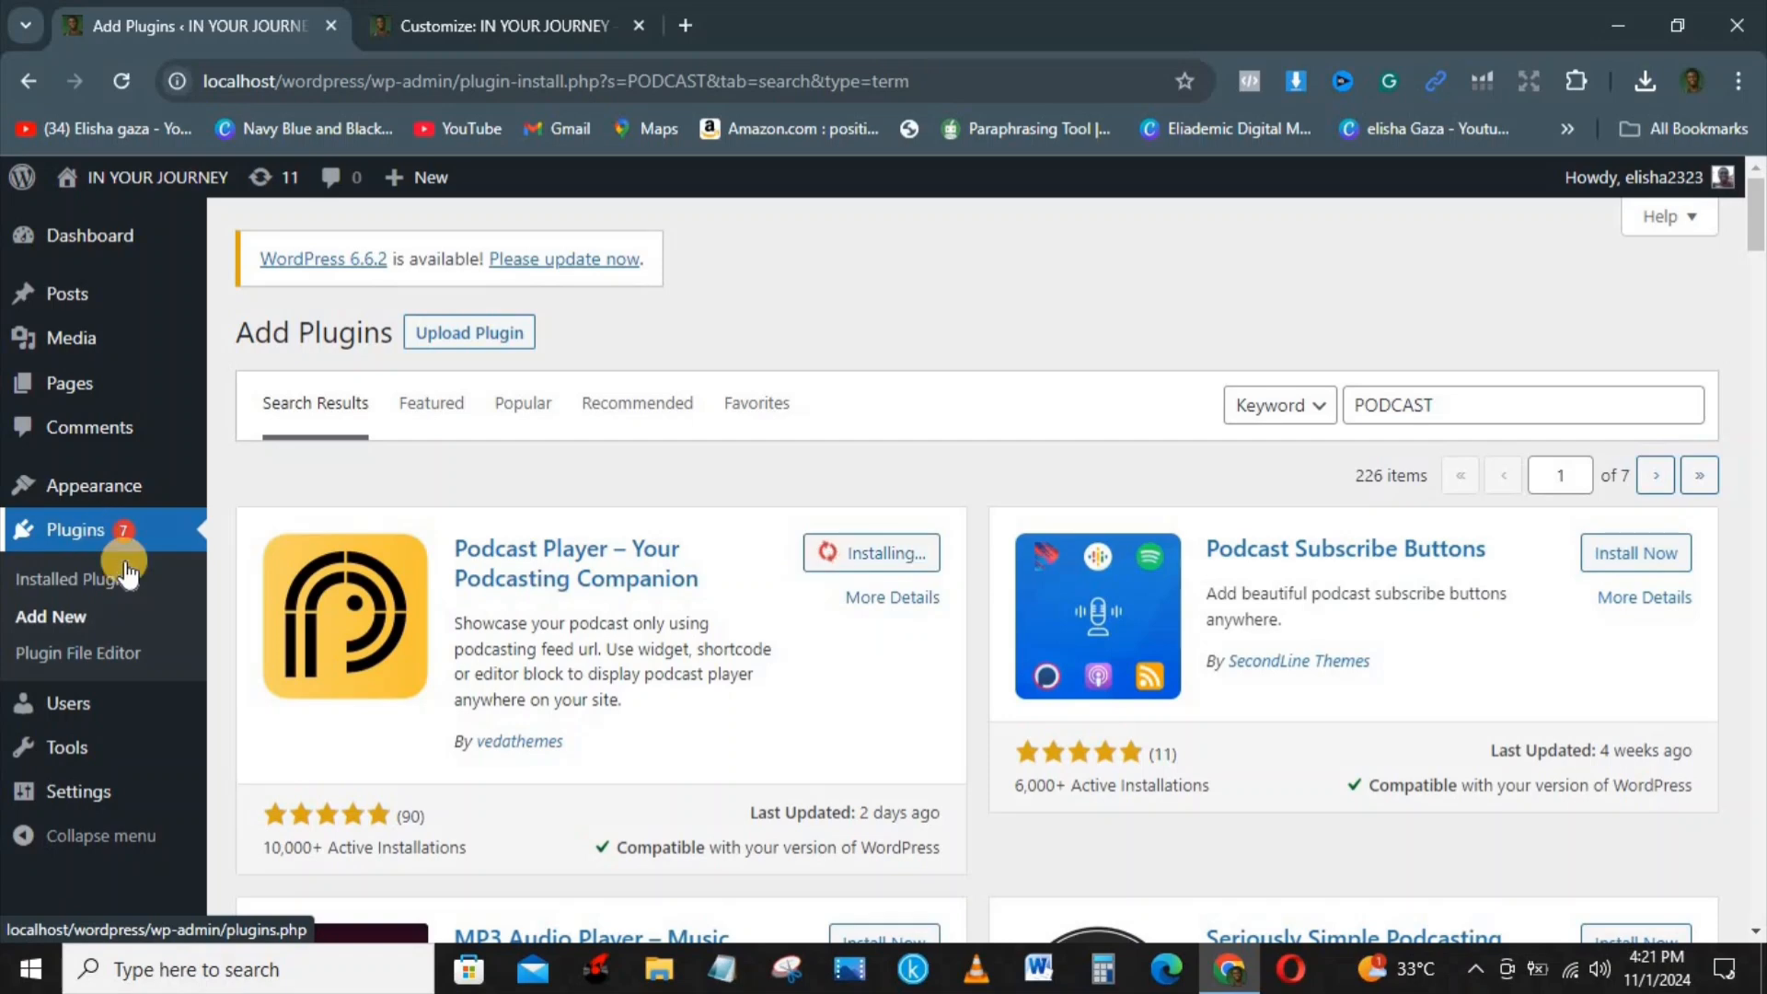
# Step: Open the list of installed plugins
pyautogui.click(66, 578)
pyautogui.click(996, 244)
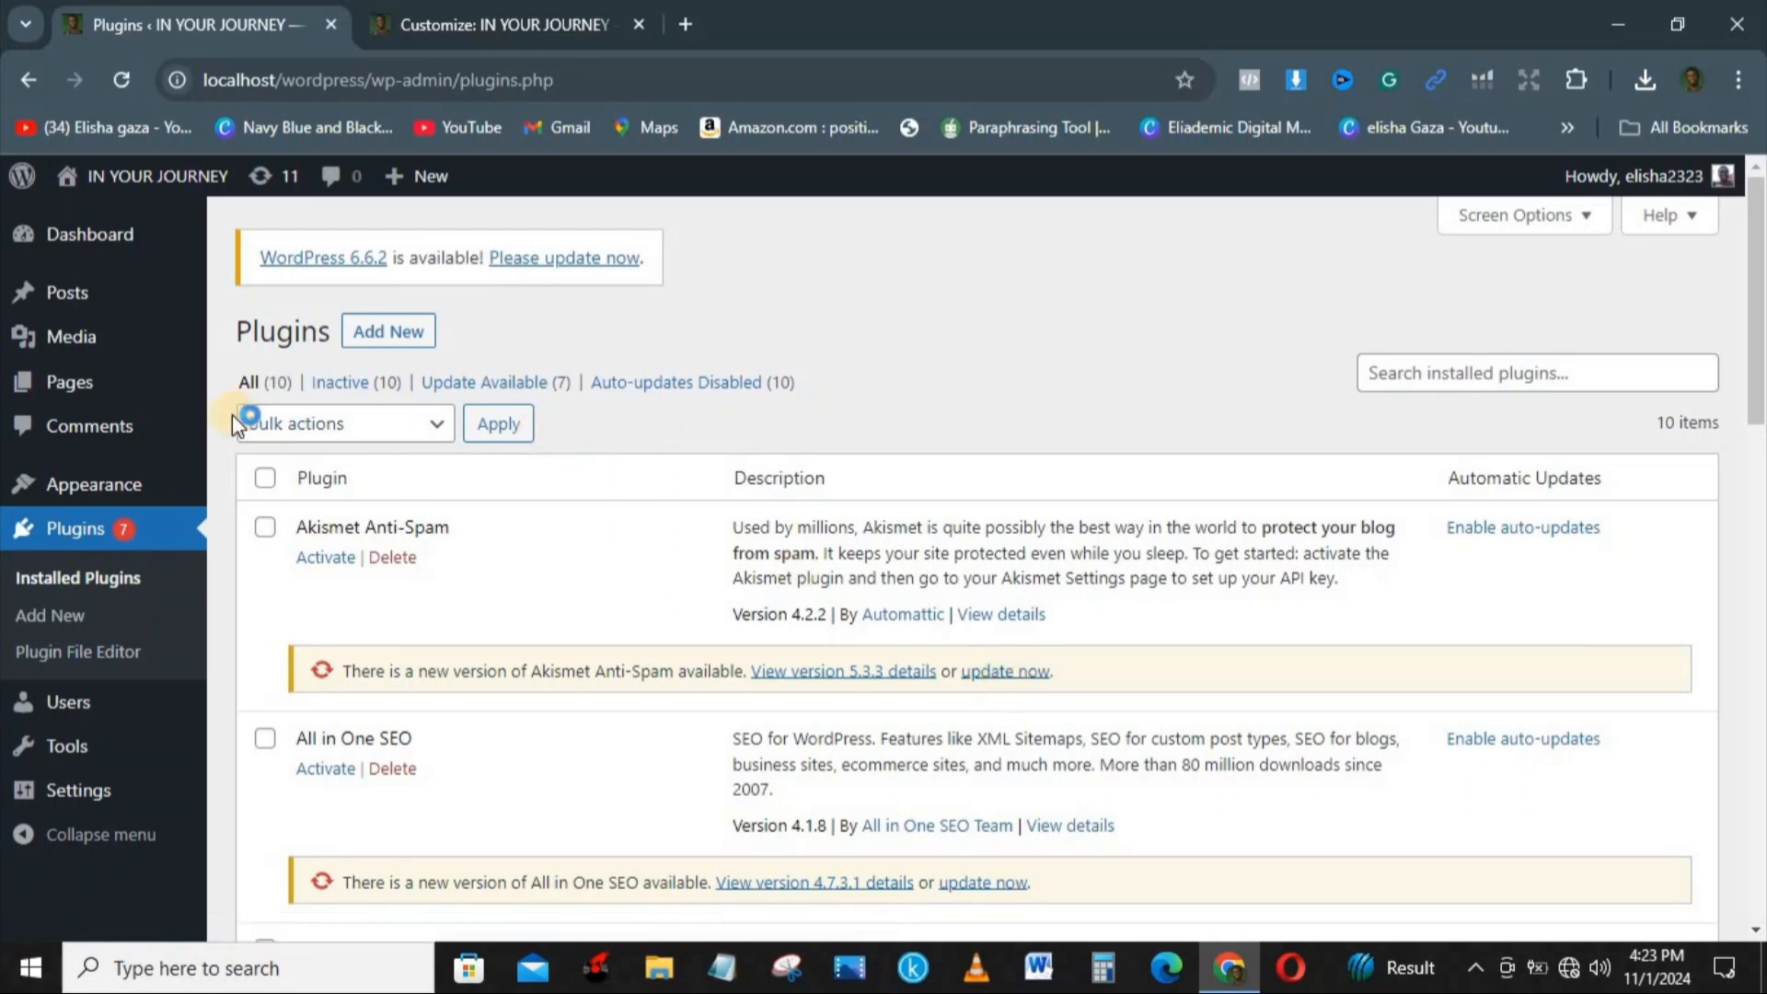
# Step: Open the installed themes and activate the Twenty Twenty-Two theme
pyautogui.moveTo(74, 485)
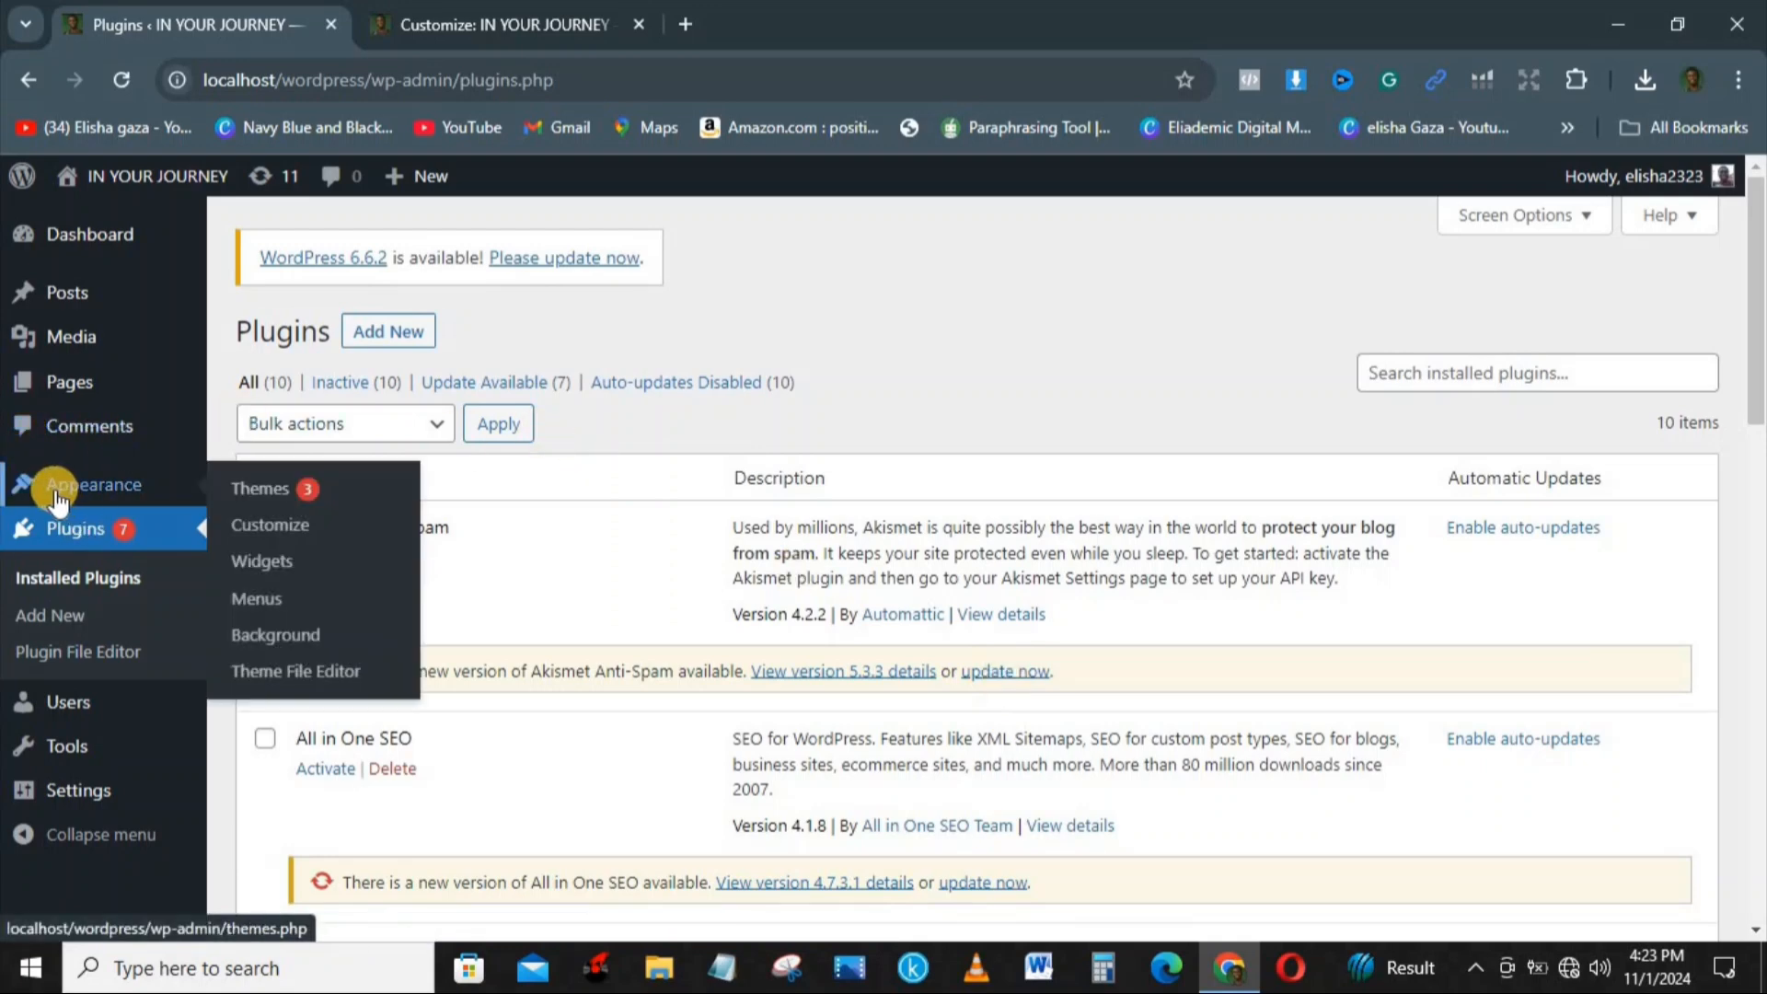
pyautogui.click(272, 502)
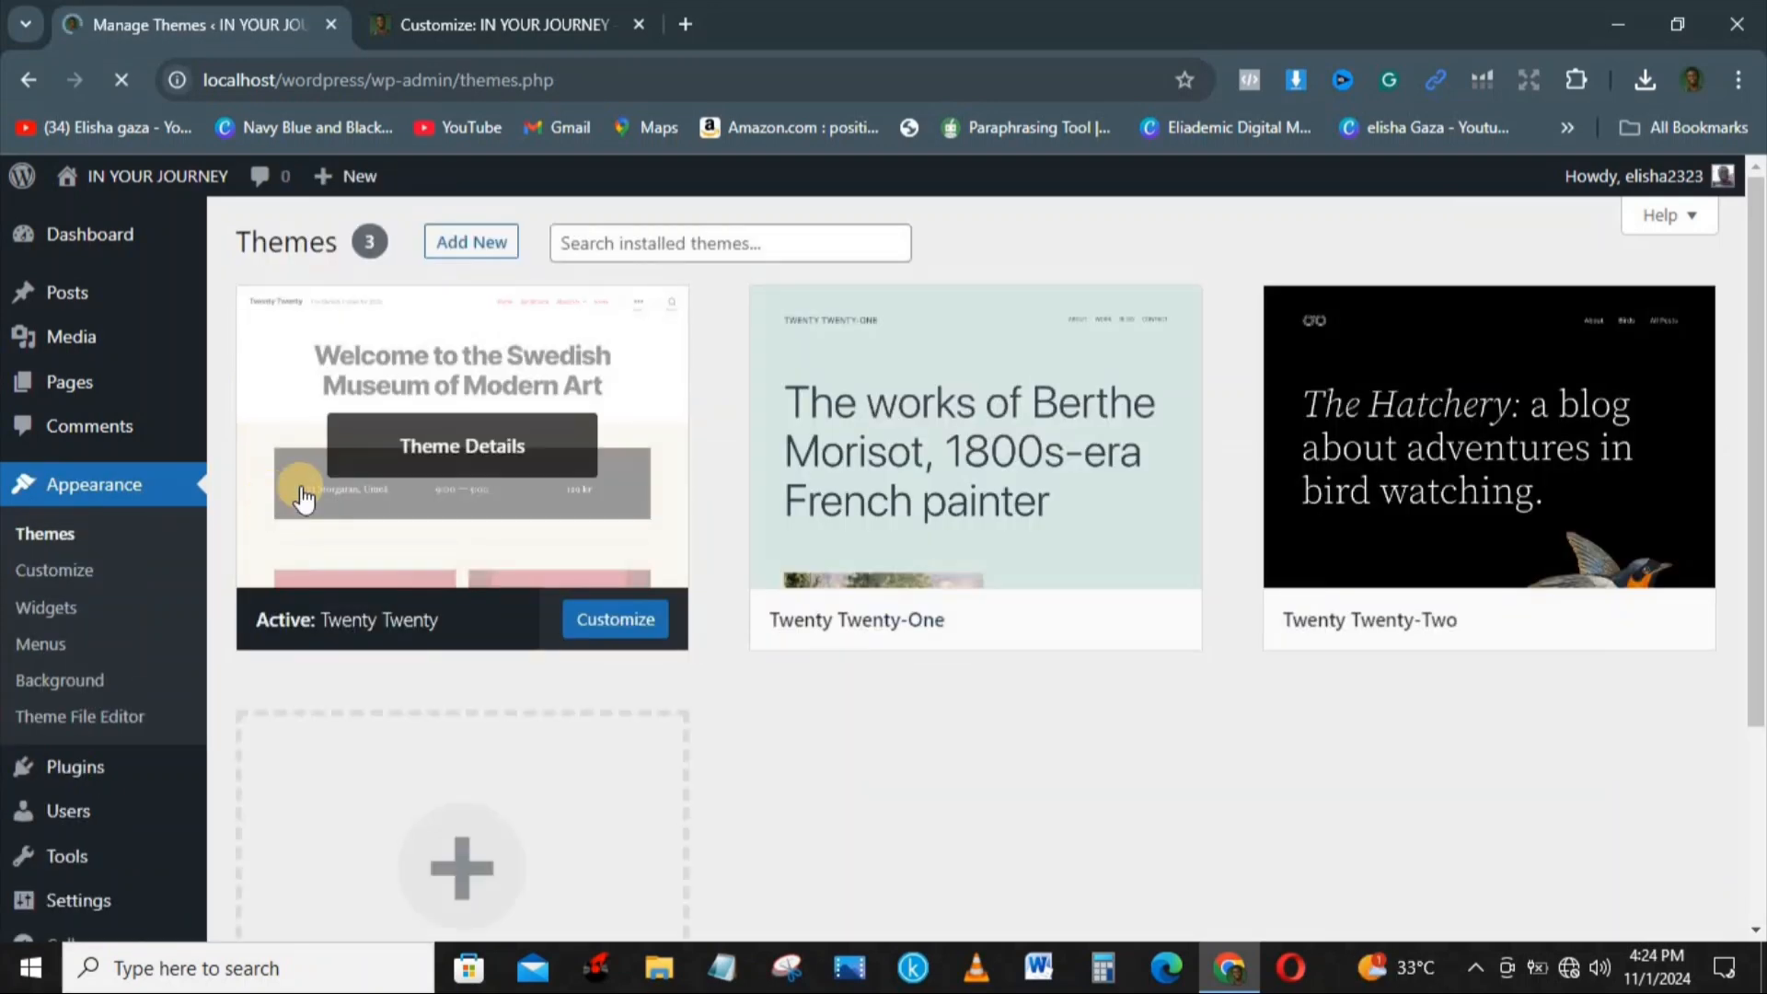
pyautogui.moveTo(1417, 612)
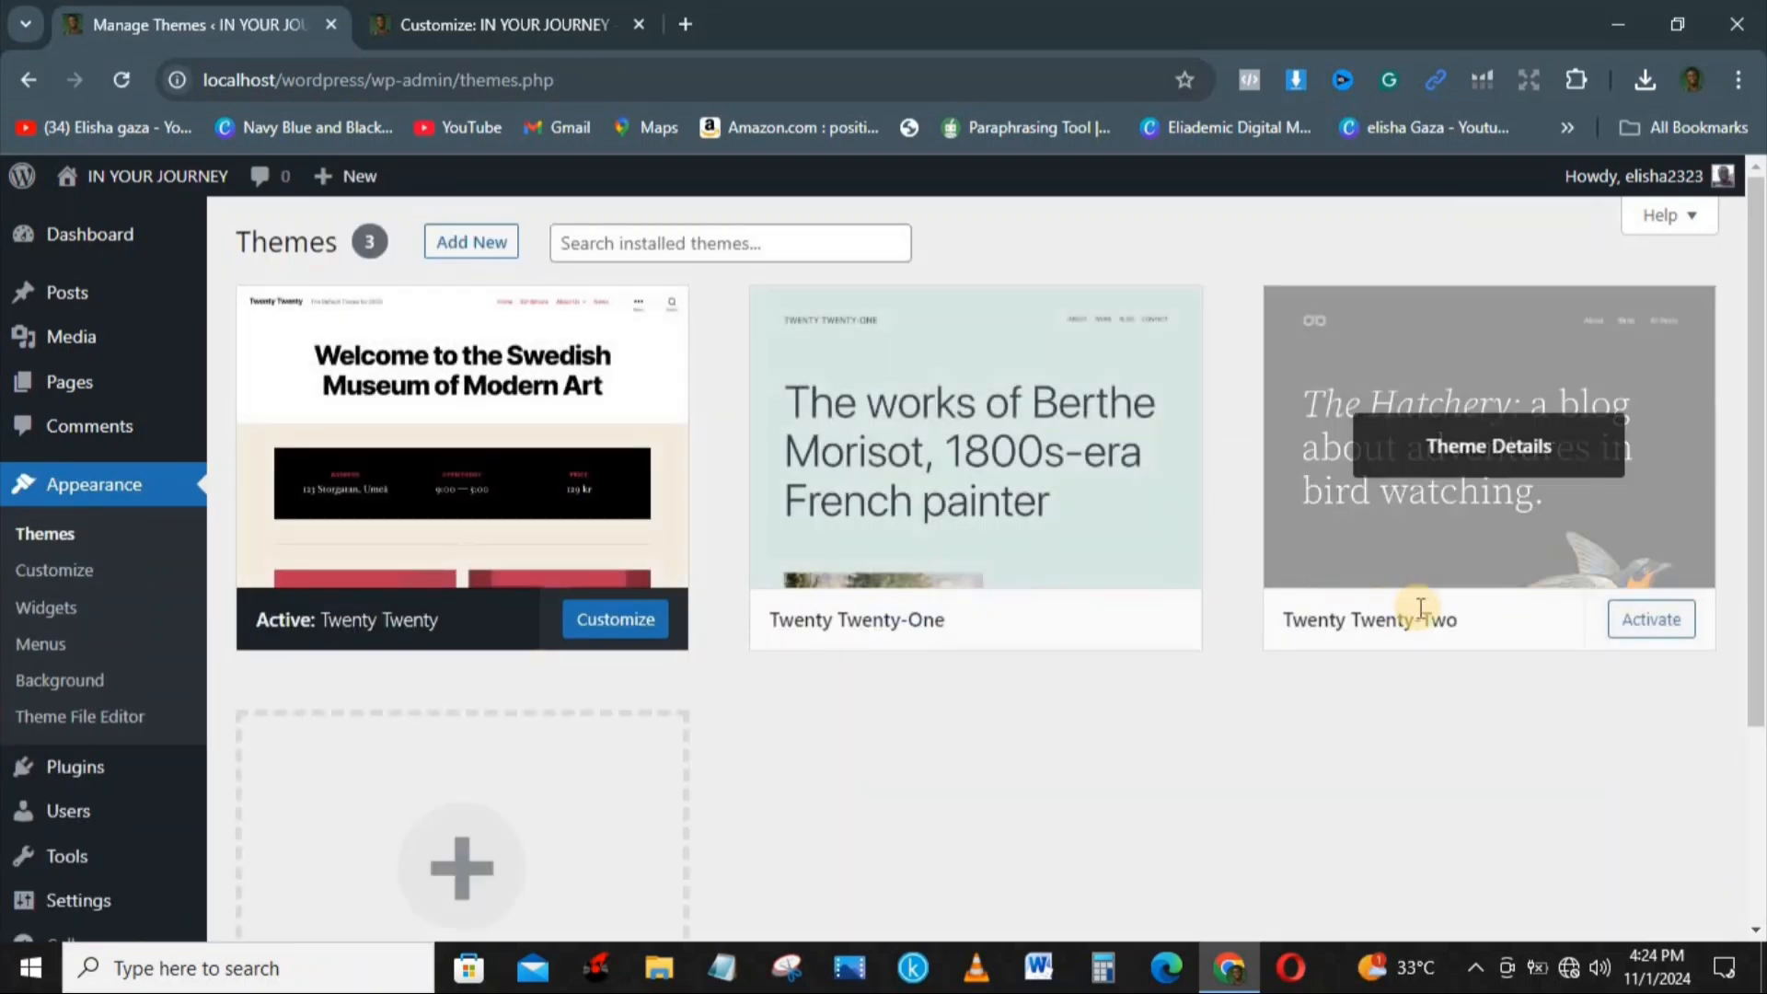
pyautogui.click(1661, 622)
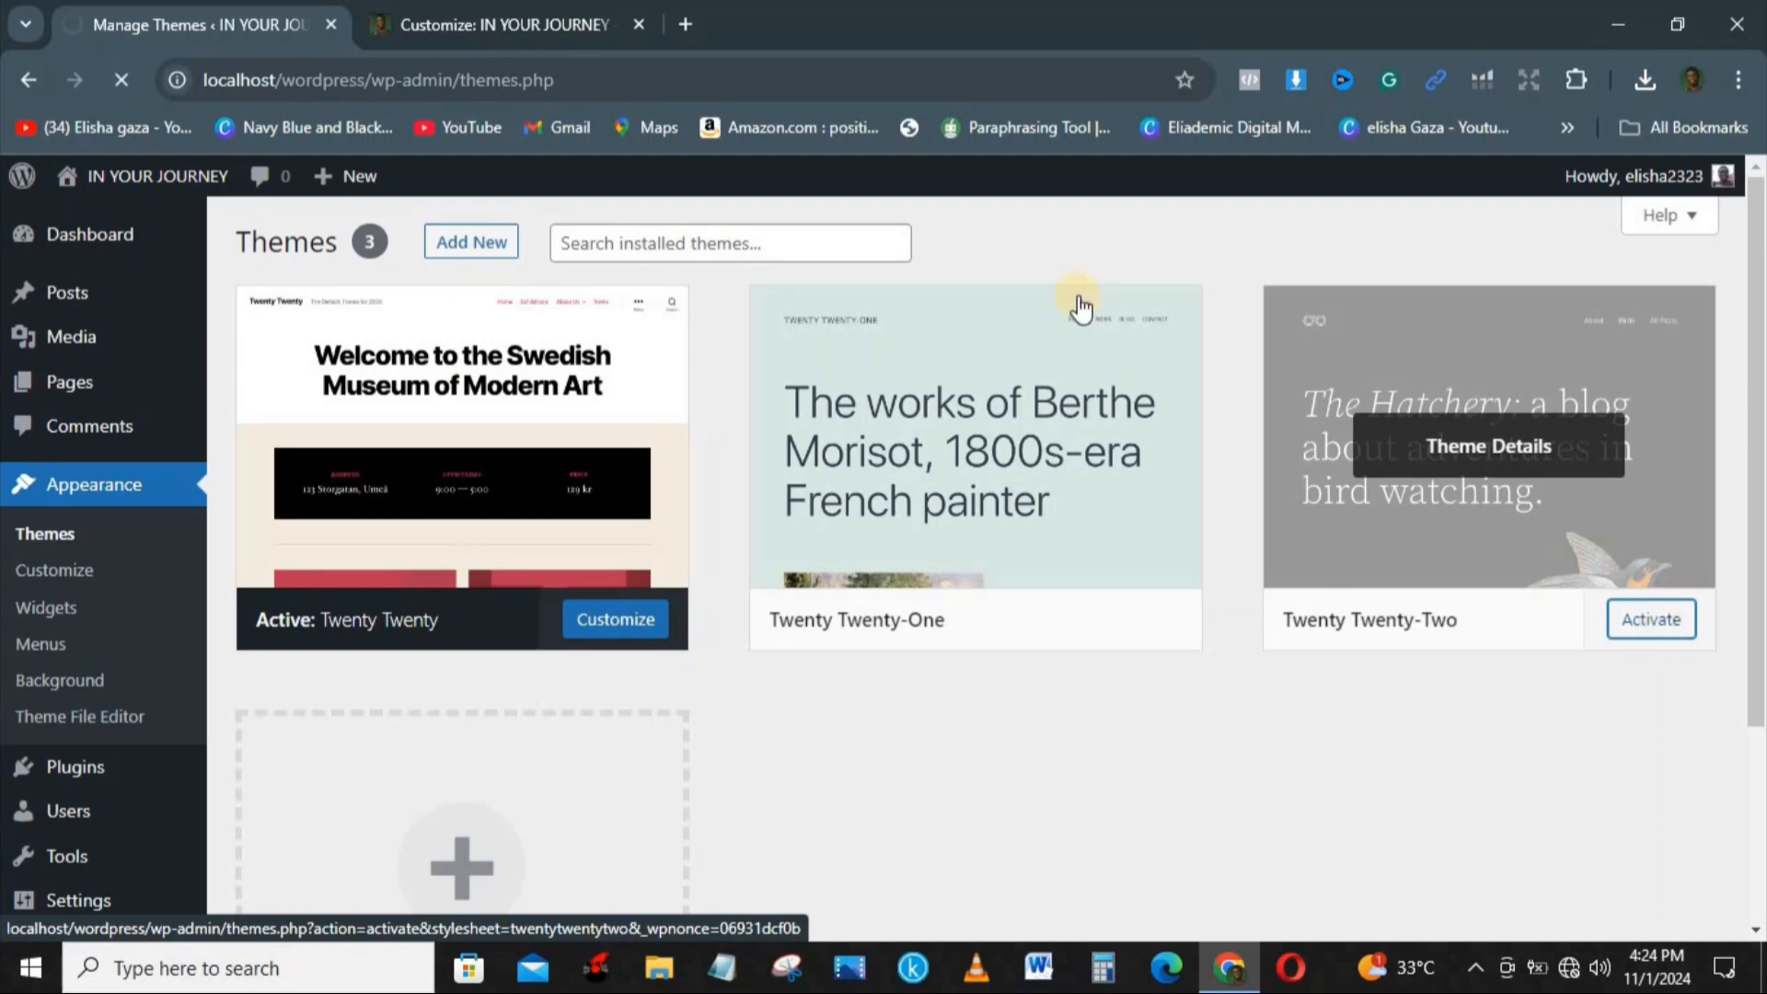
# Step: Close the customizer and look over the site's front page with the Twenty Twenty-Two theme, from header to latest posts
pyautogui.click(580, 23)
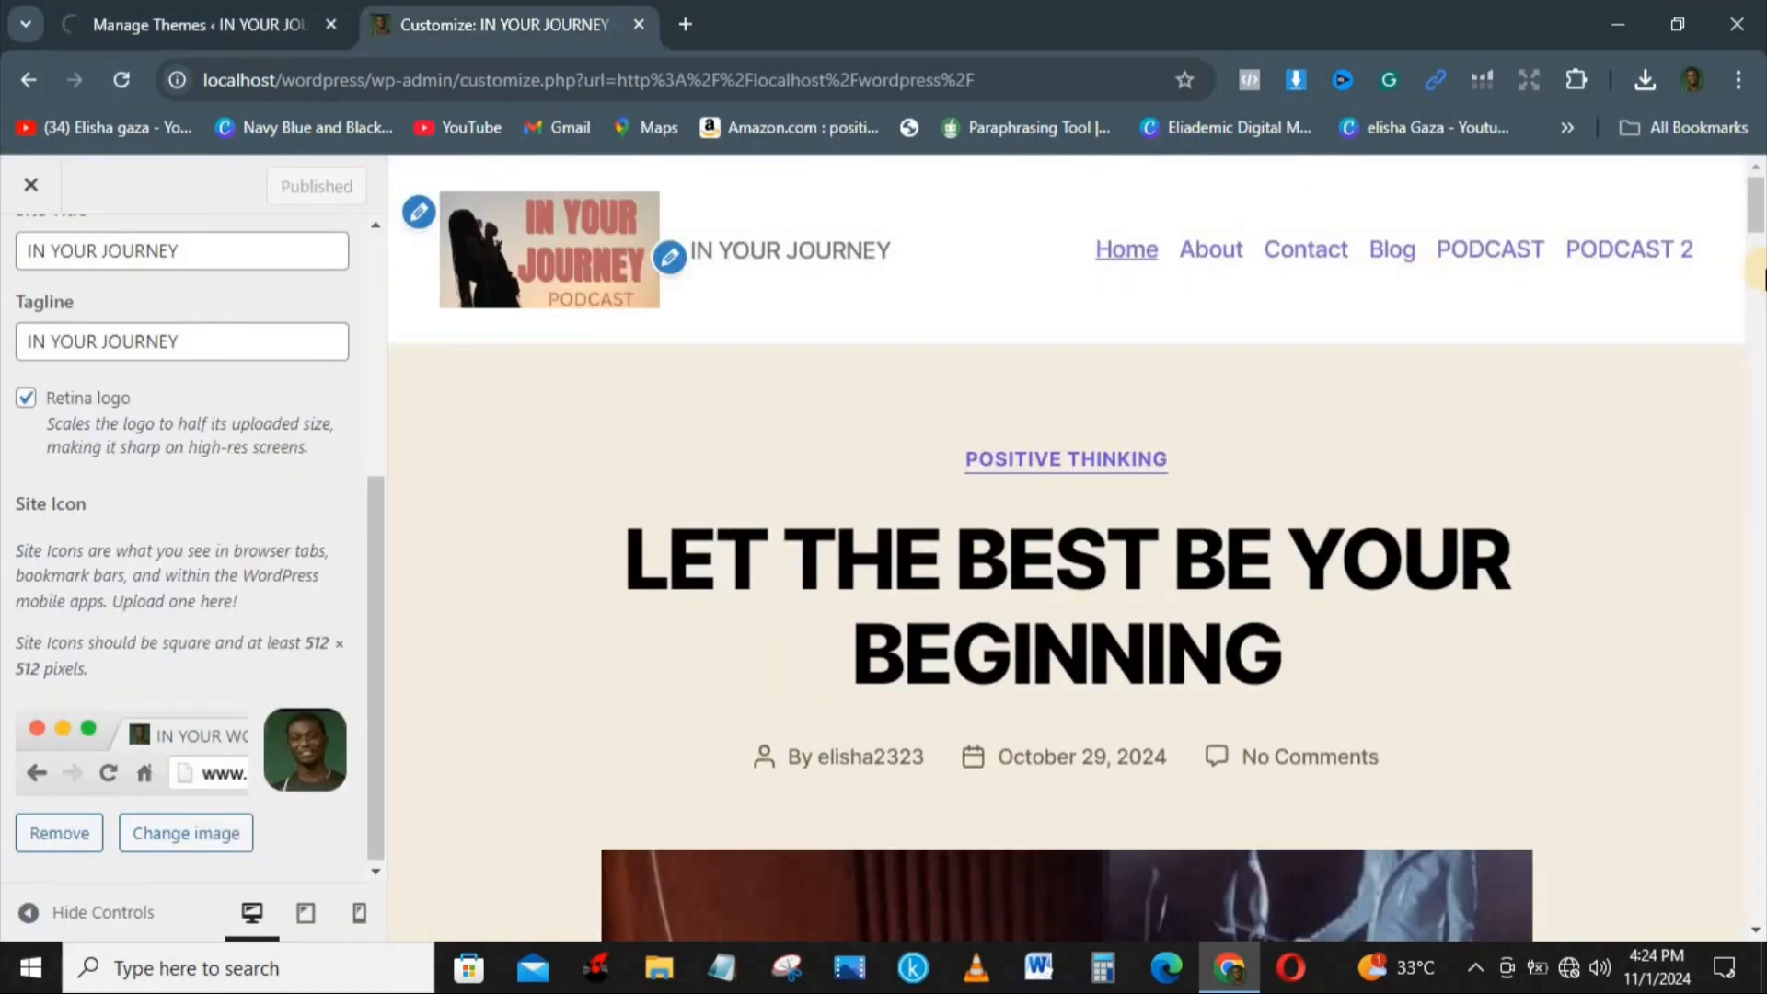
pyautogui.click(30, 188)
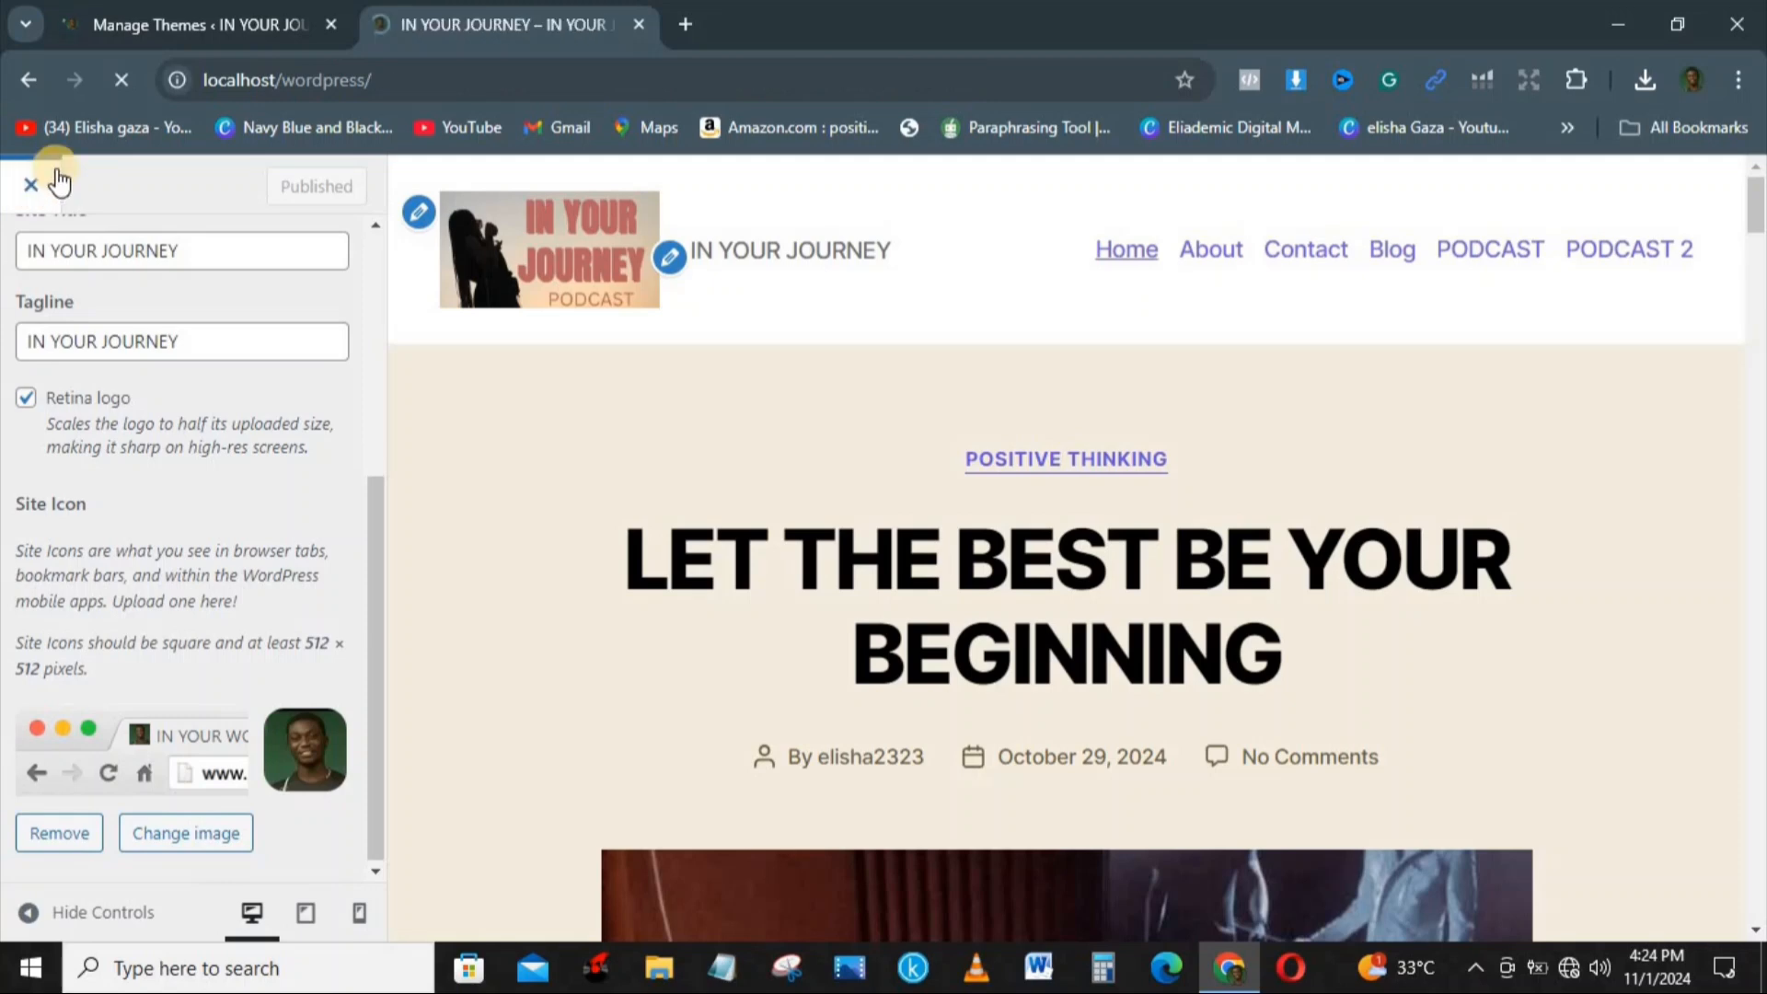
pyautogui.click(191, 18)
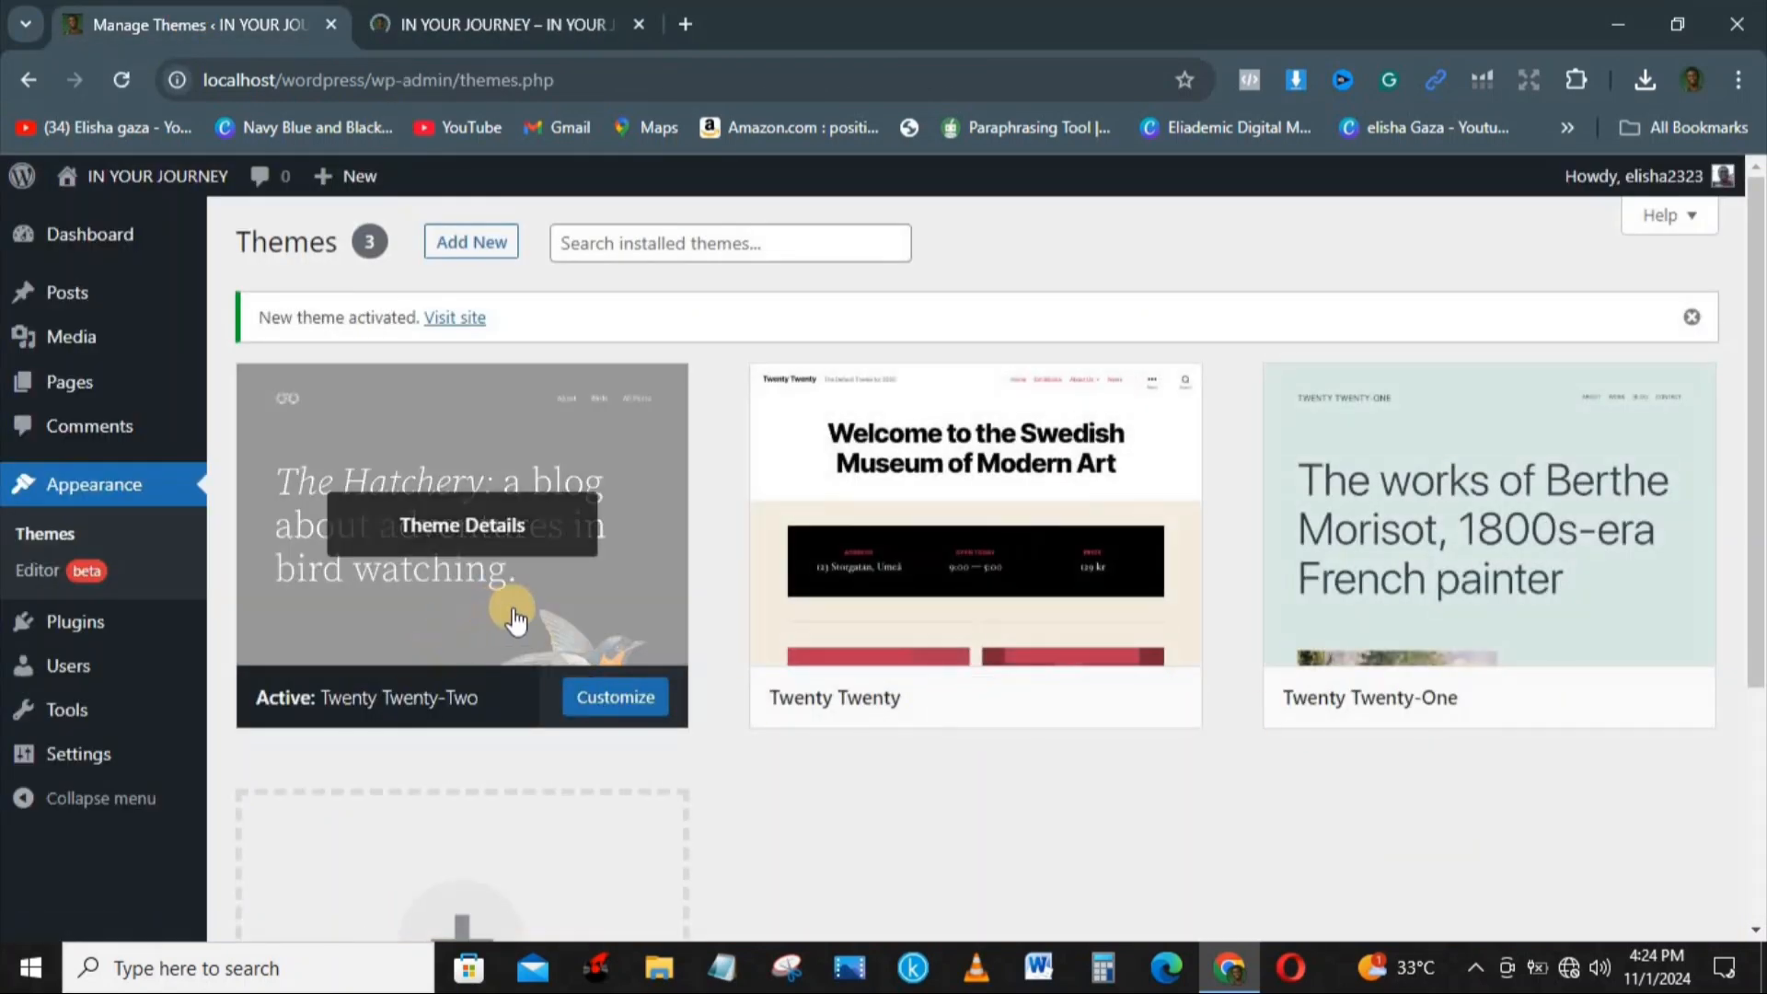
pyautogui.click(415, 14)
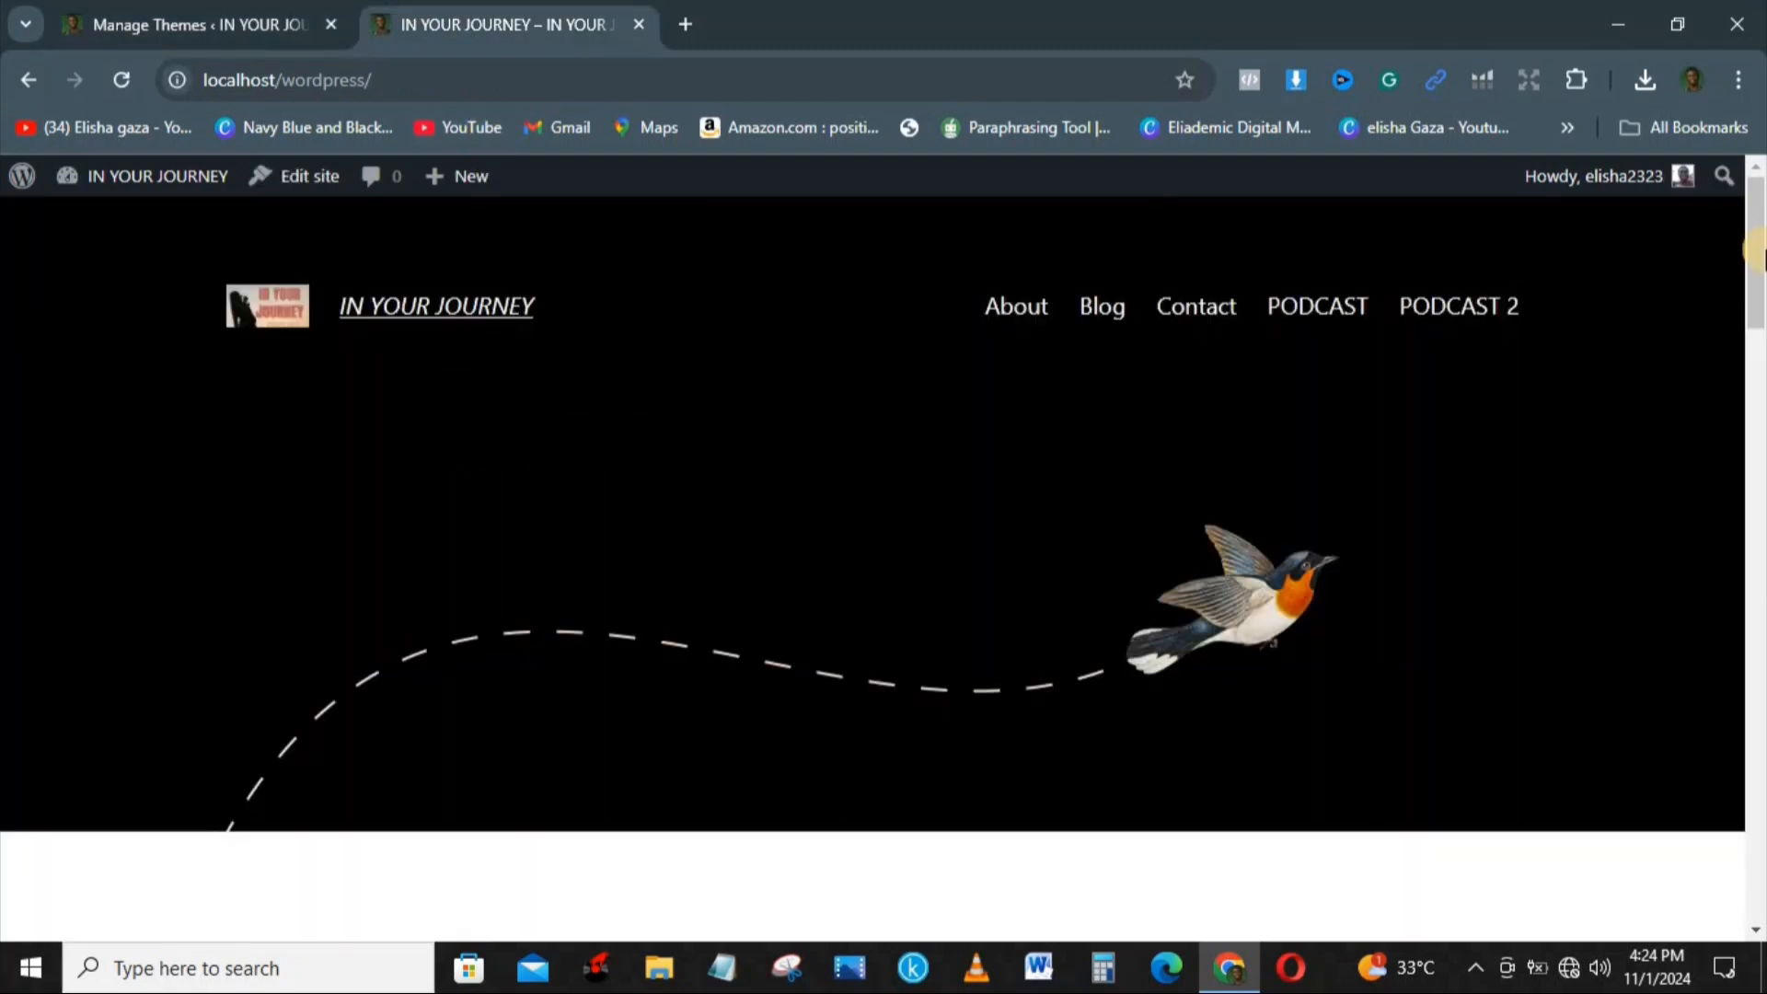
pyautogui.moveTo(1764, 418); pyautogui.dragTo(1734, 241)
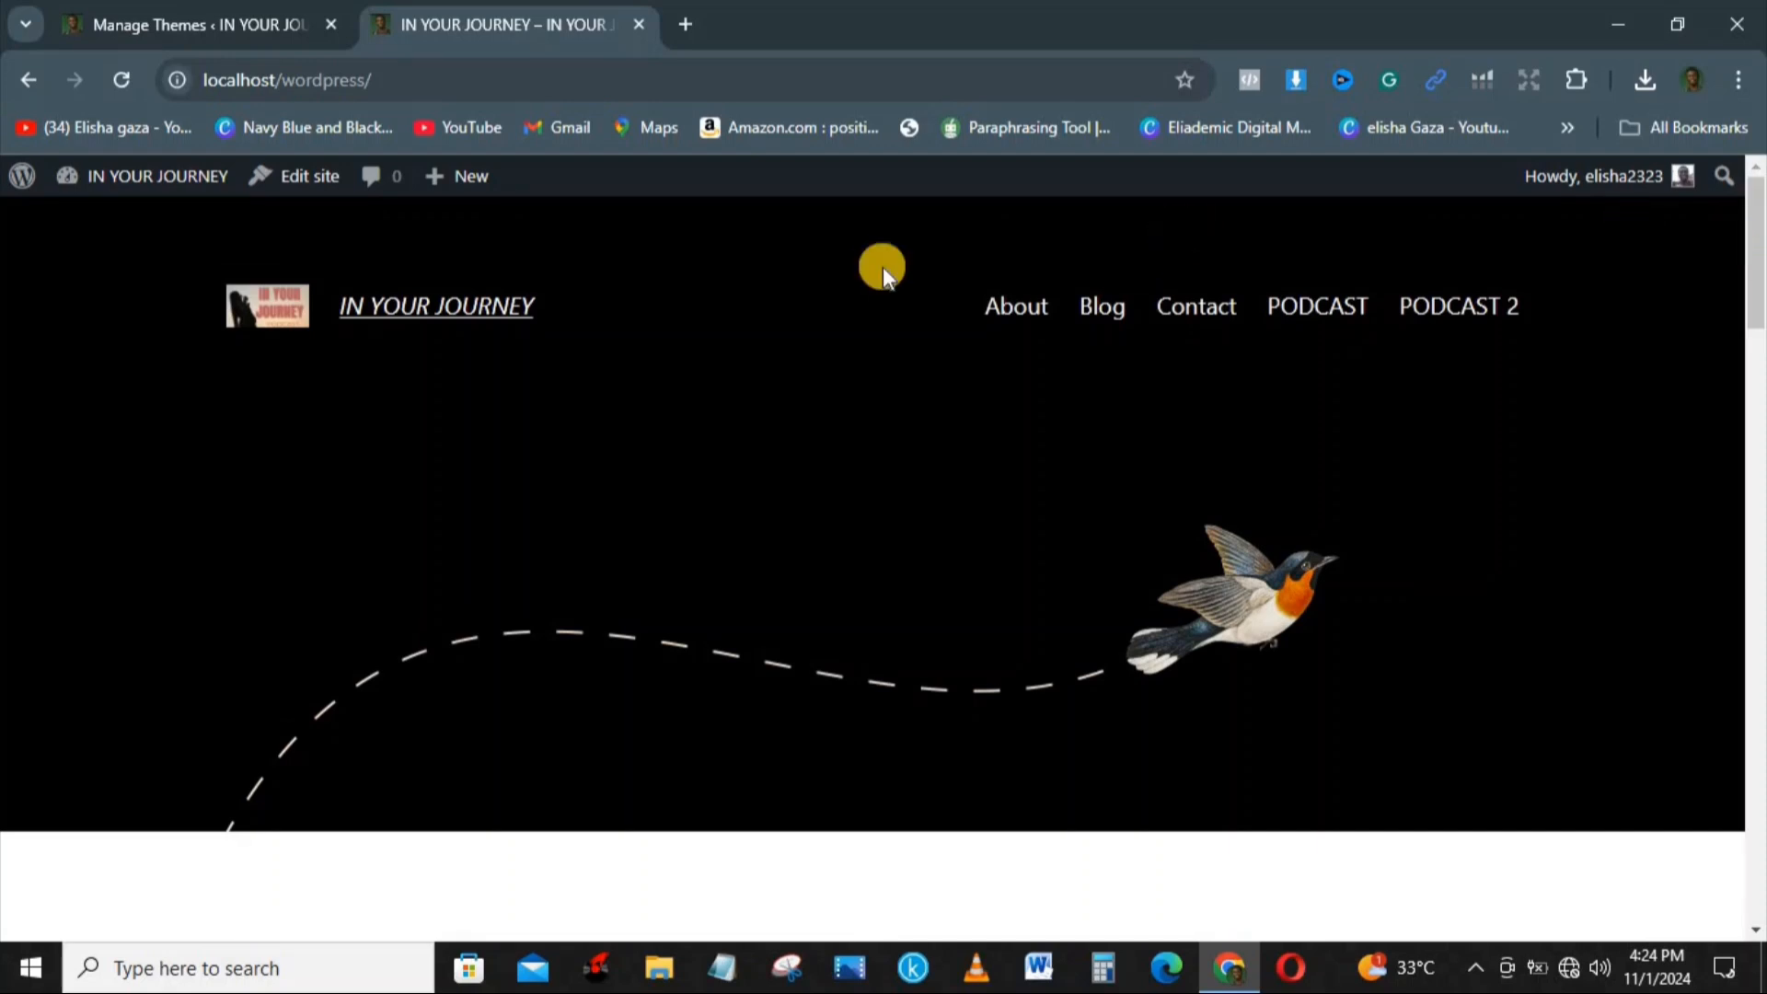
pyautogui.moveTo(1759, 269); pyautogui.dragTo(1742, 748)
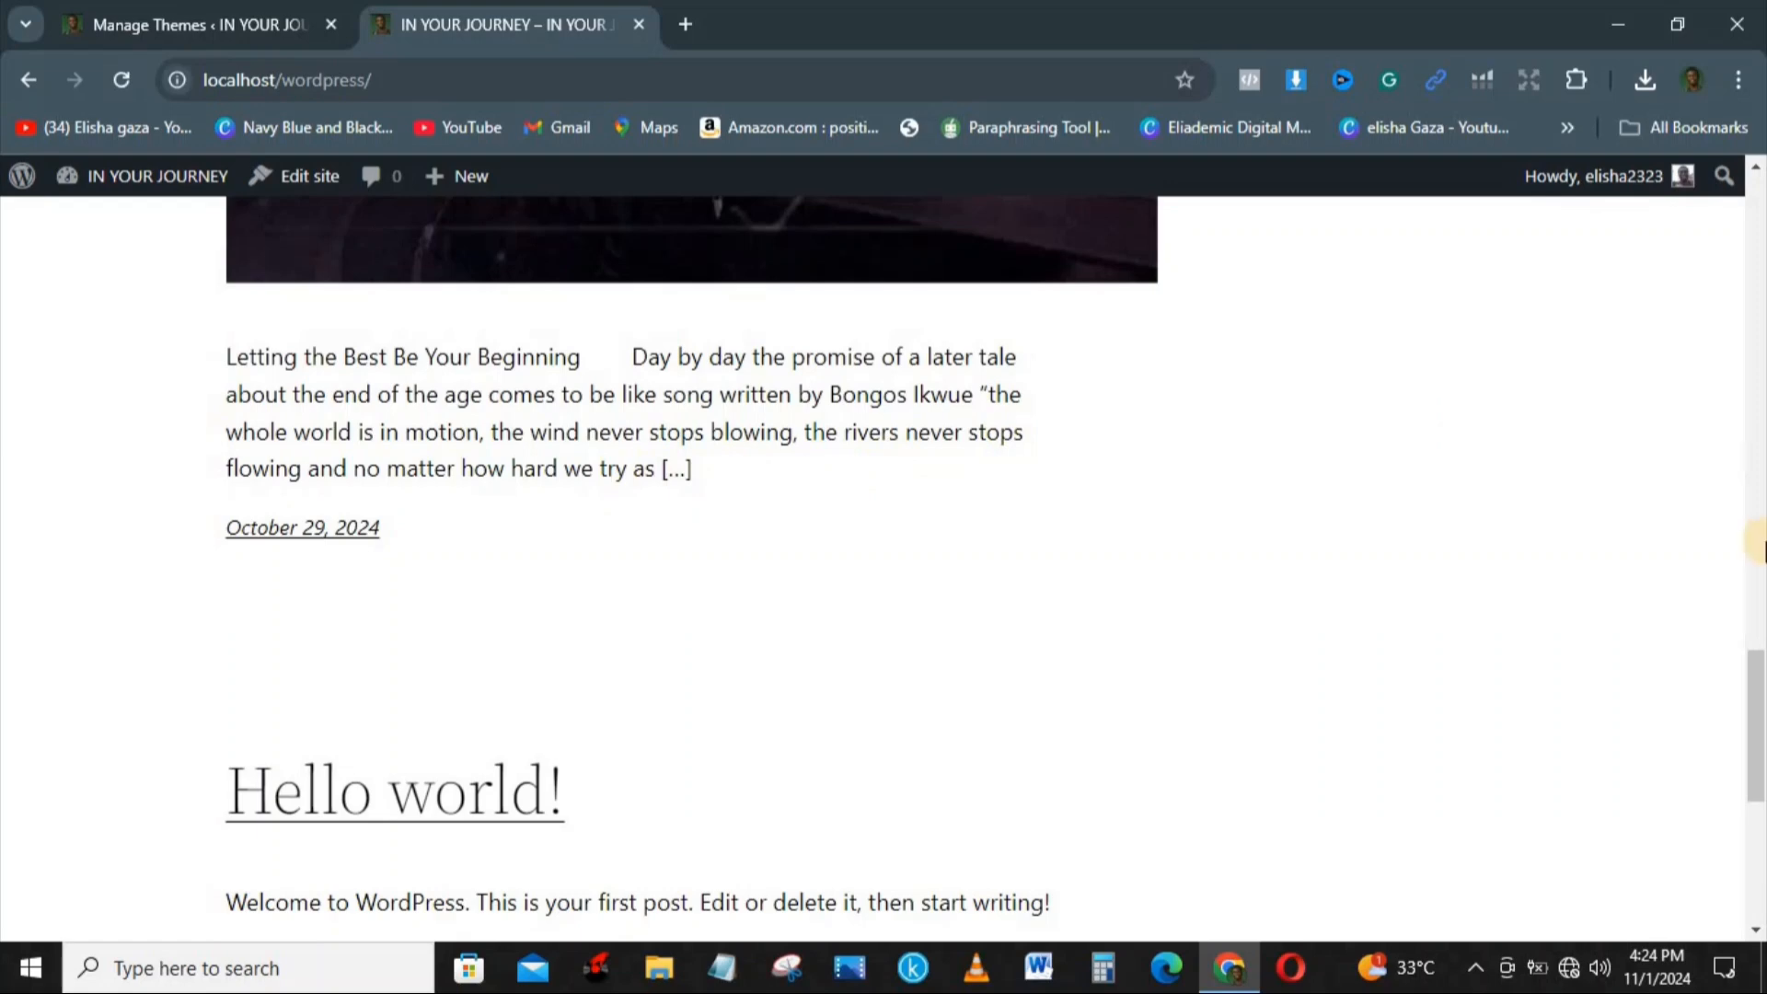
pyautogui.moveTo(1756, 683); pyautogui.dragTo(1747, 178)
# Step: In the Writing settings, set the default post category to POSITIVE THINKING and save the changes
pyautogui.moveTo(51, 171)
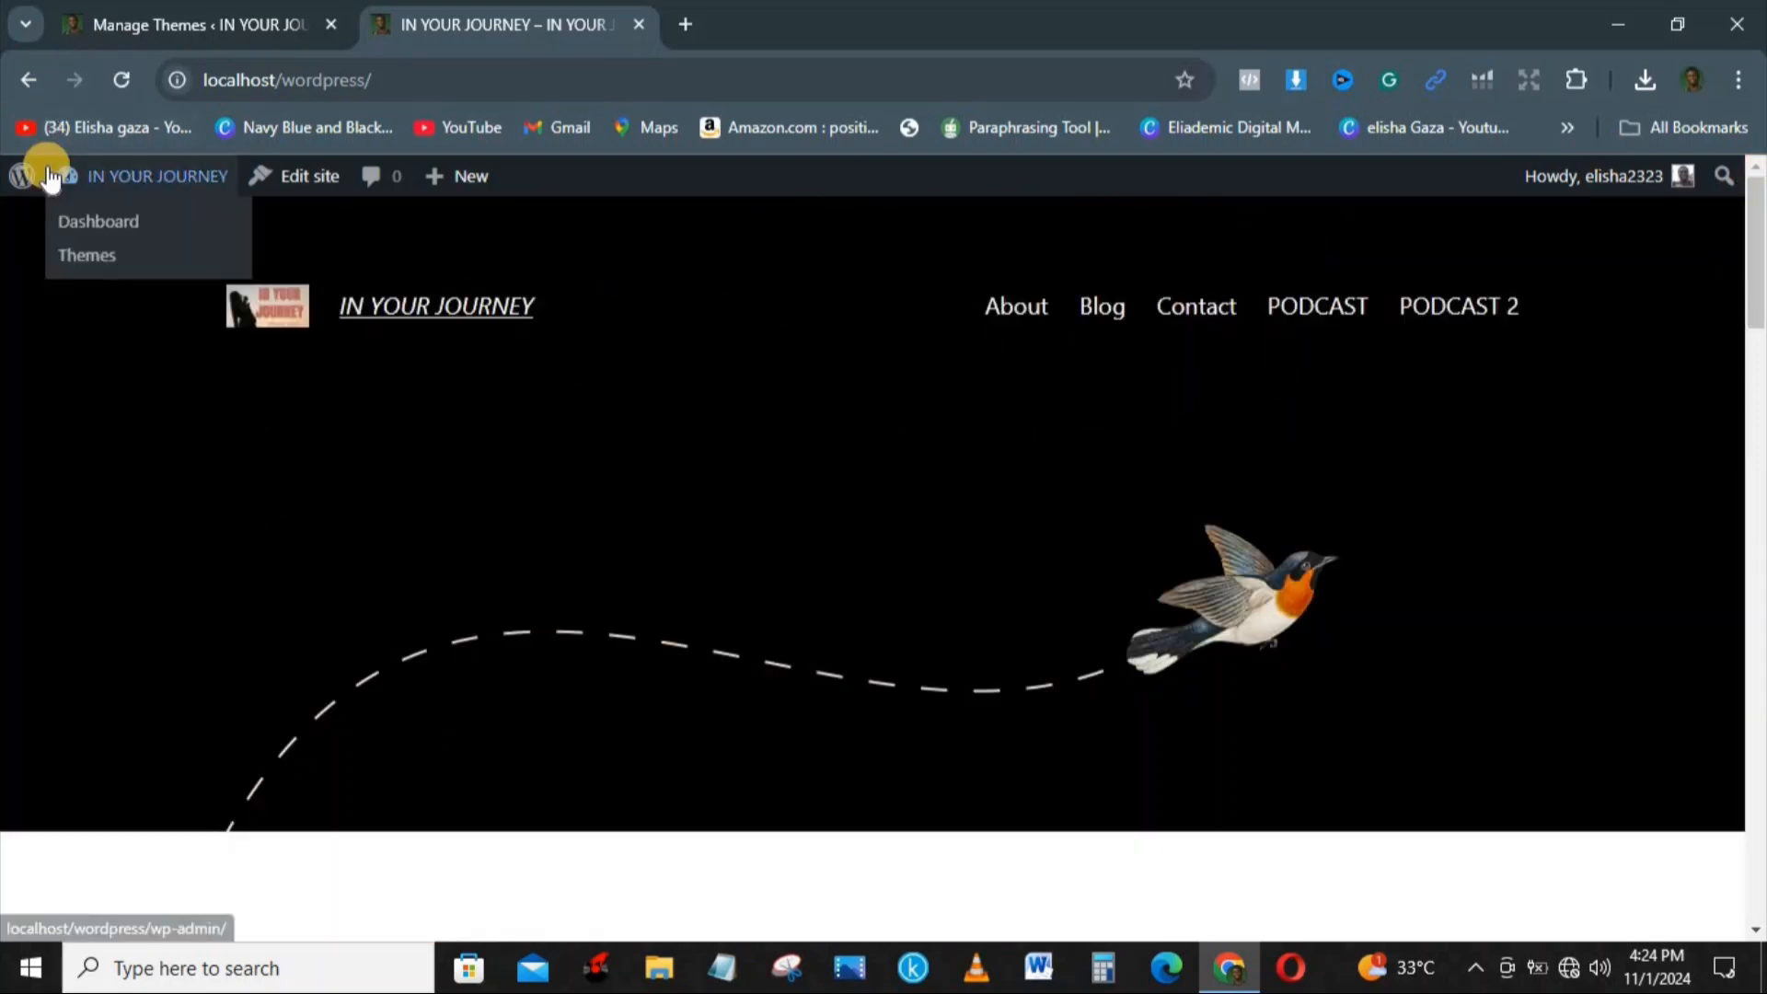
pyautogui.click(150, 223)
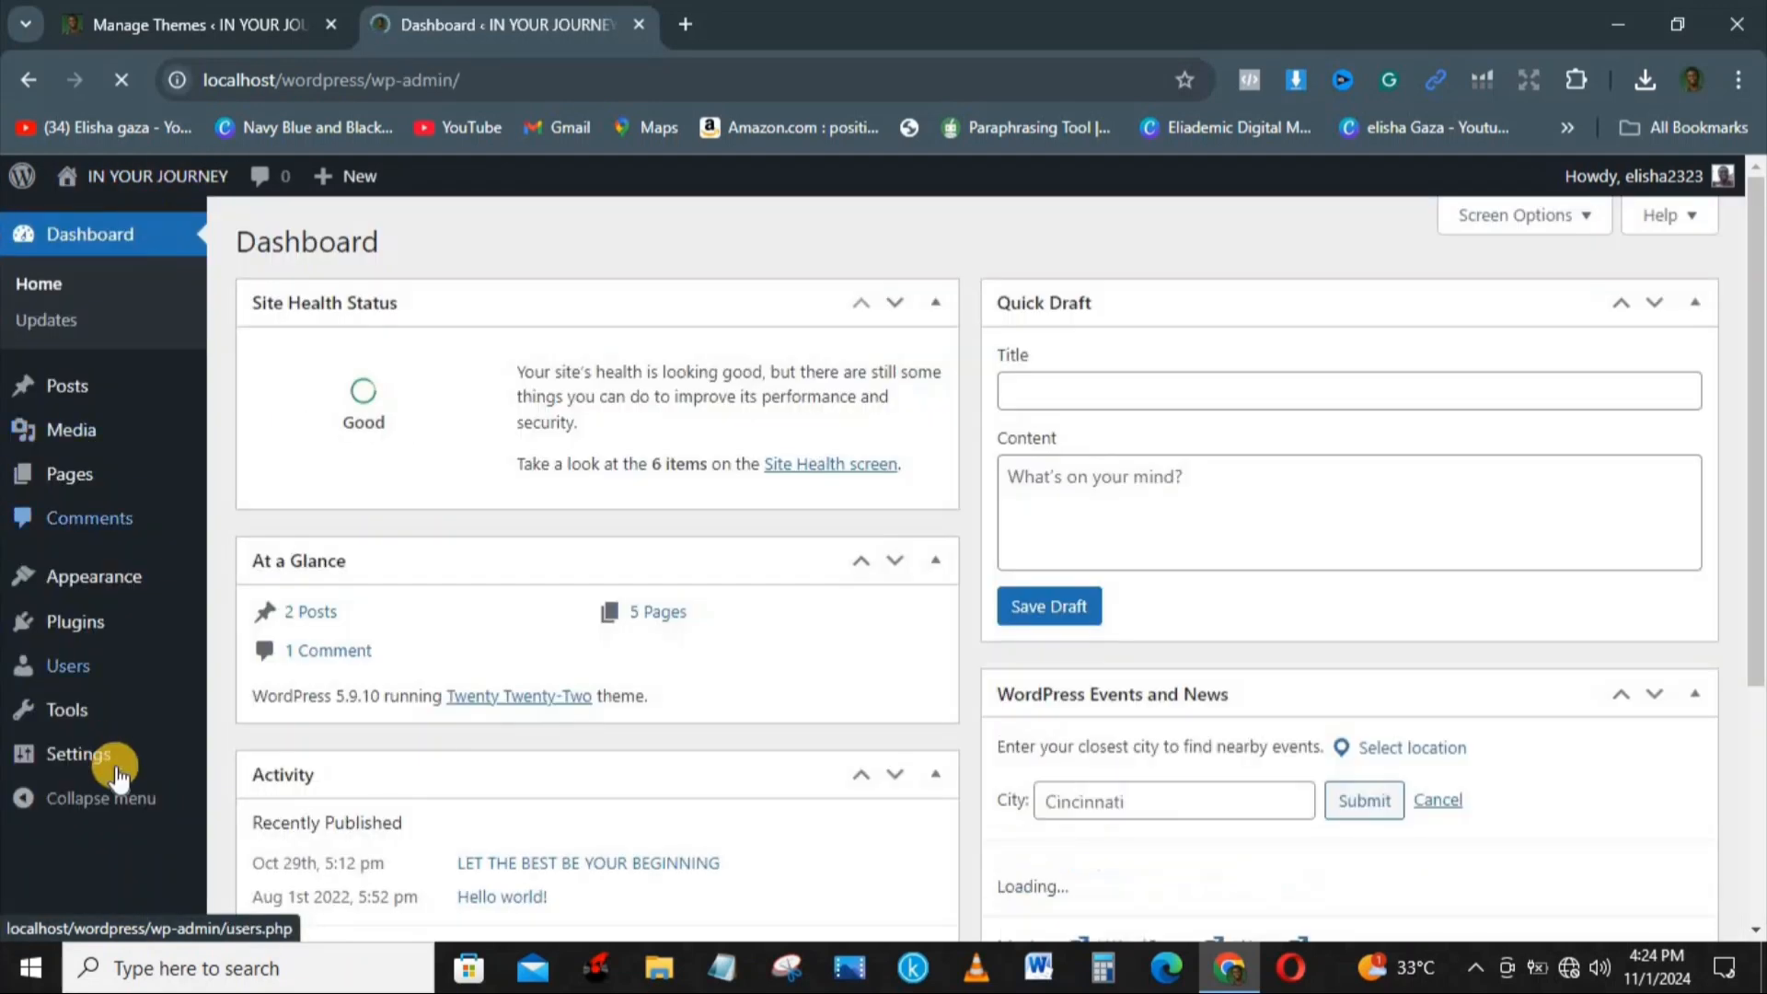
pyautogui.moveTo(63, 671)
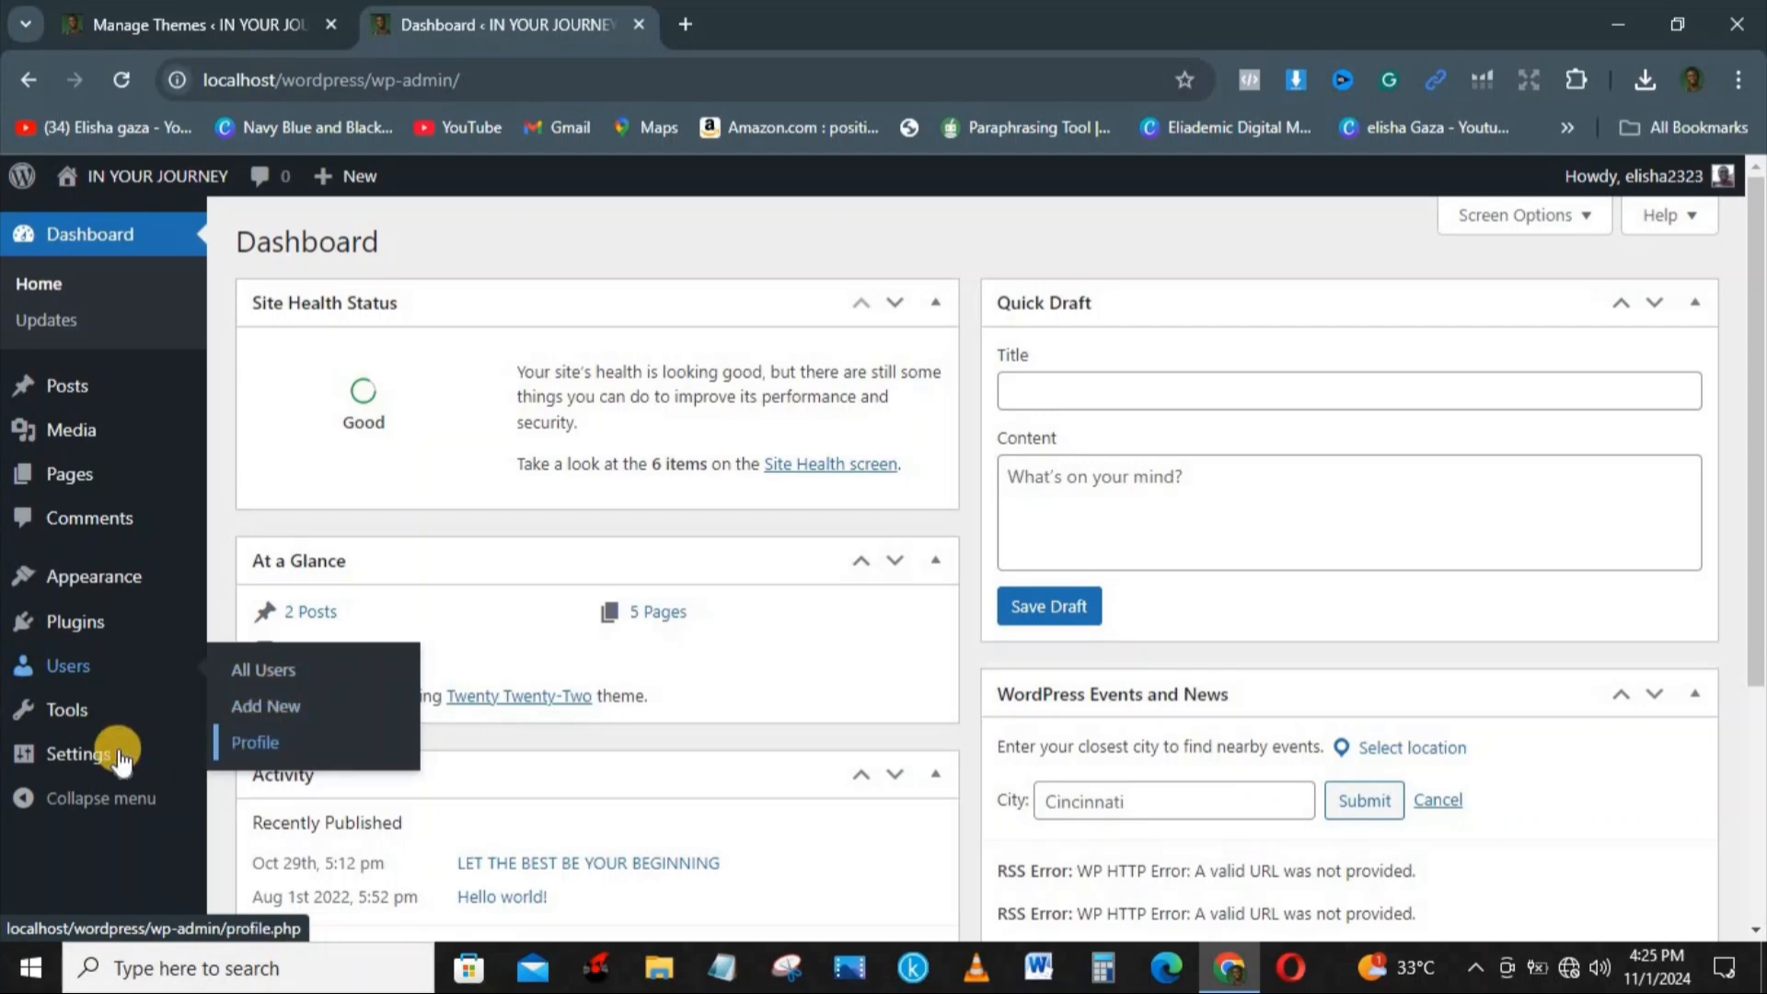
pyautogui.moveTo(81, 762)
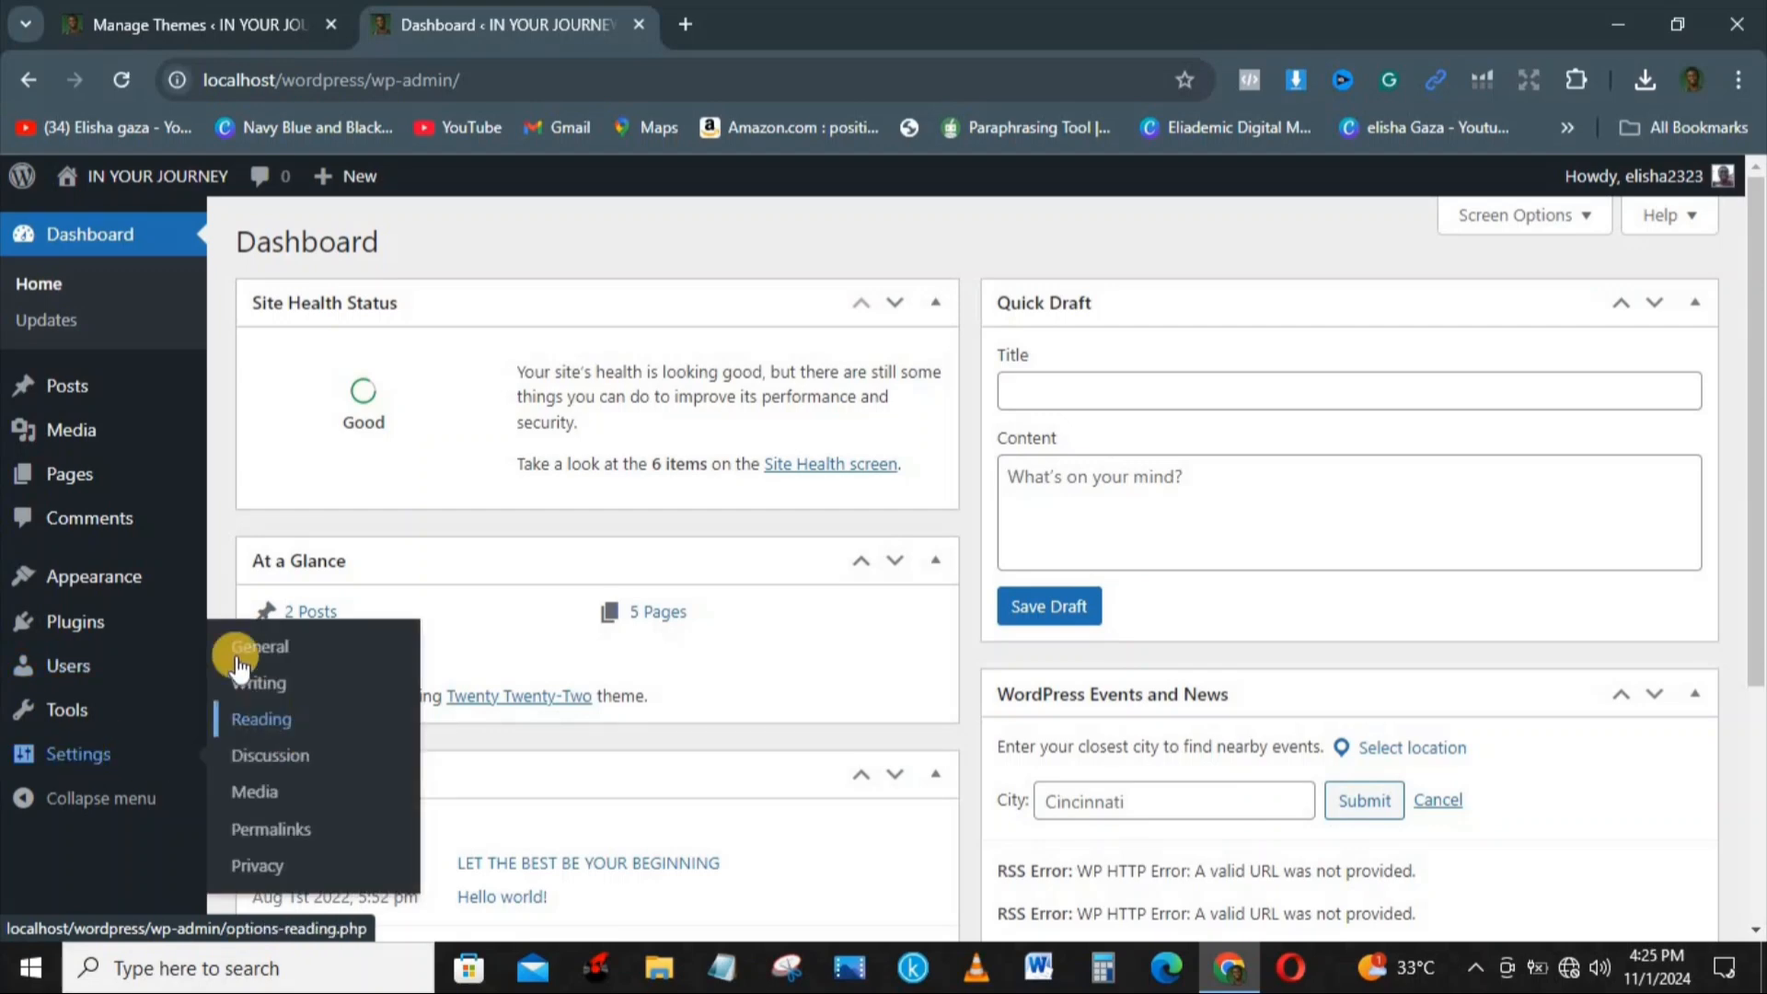
pyautogui.click(261, 683)
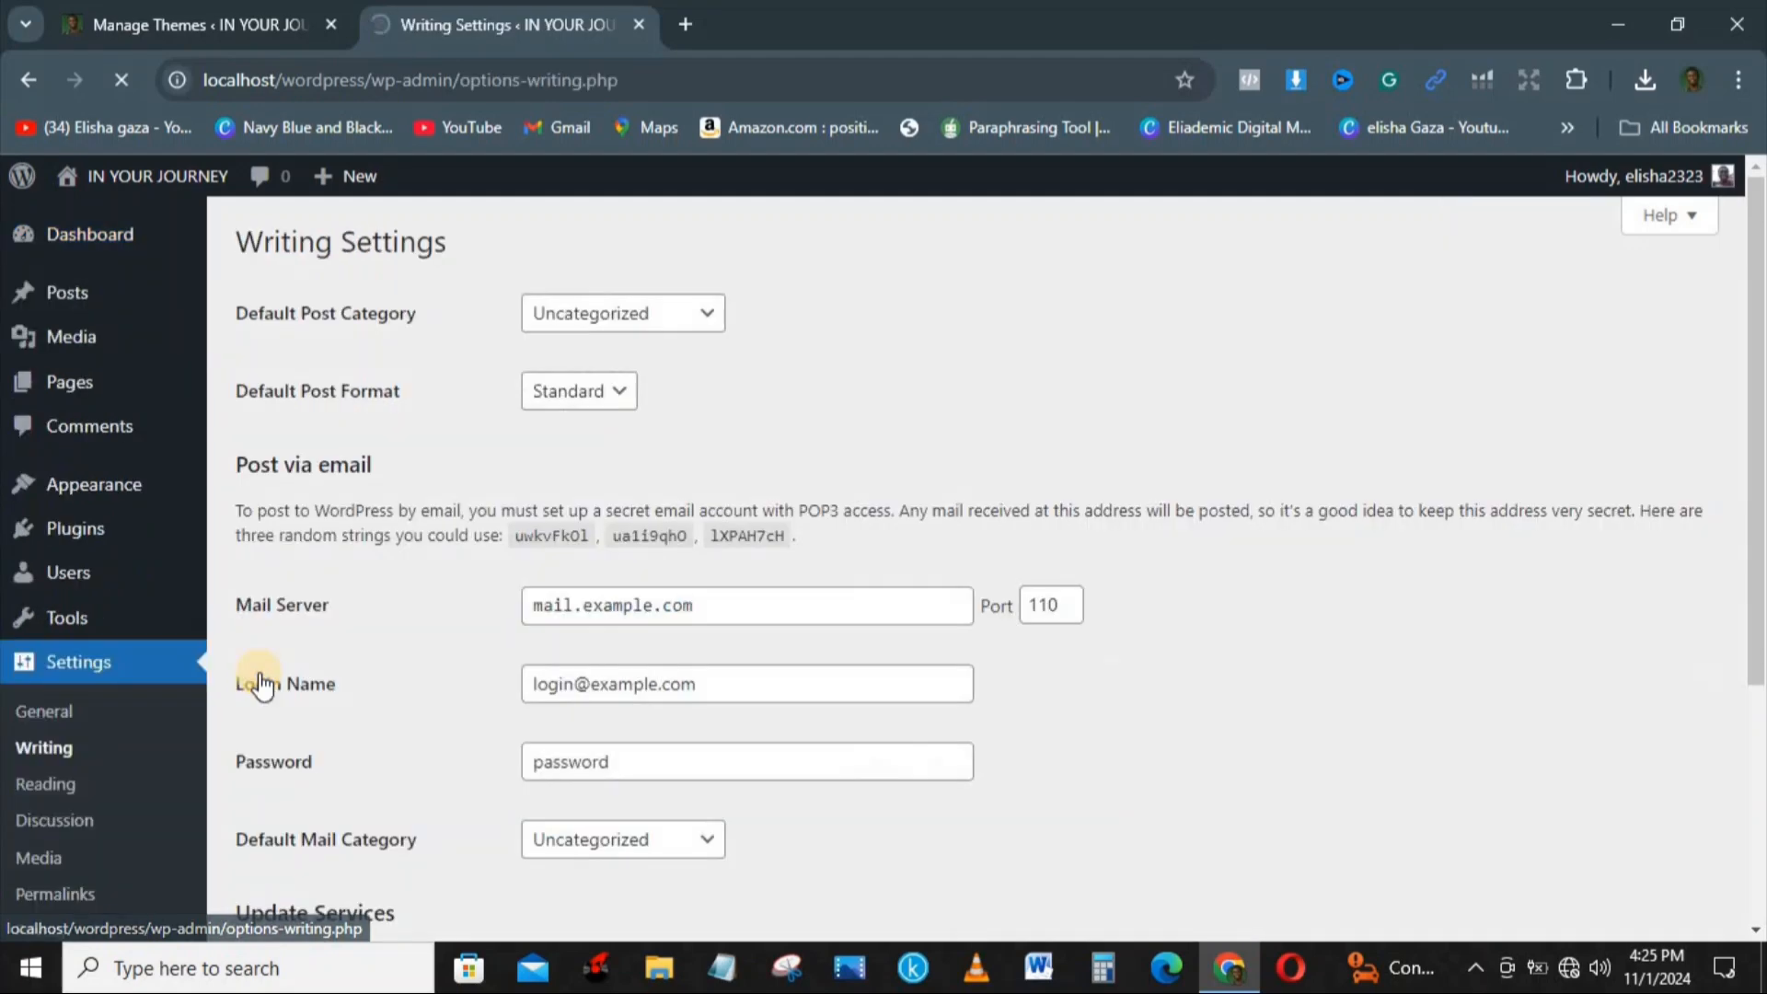
pyautogui.click(633, 327)
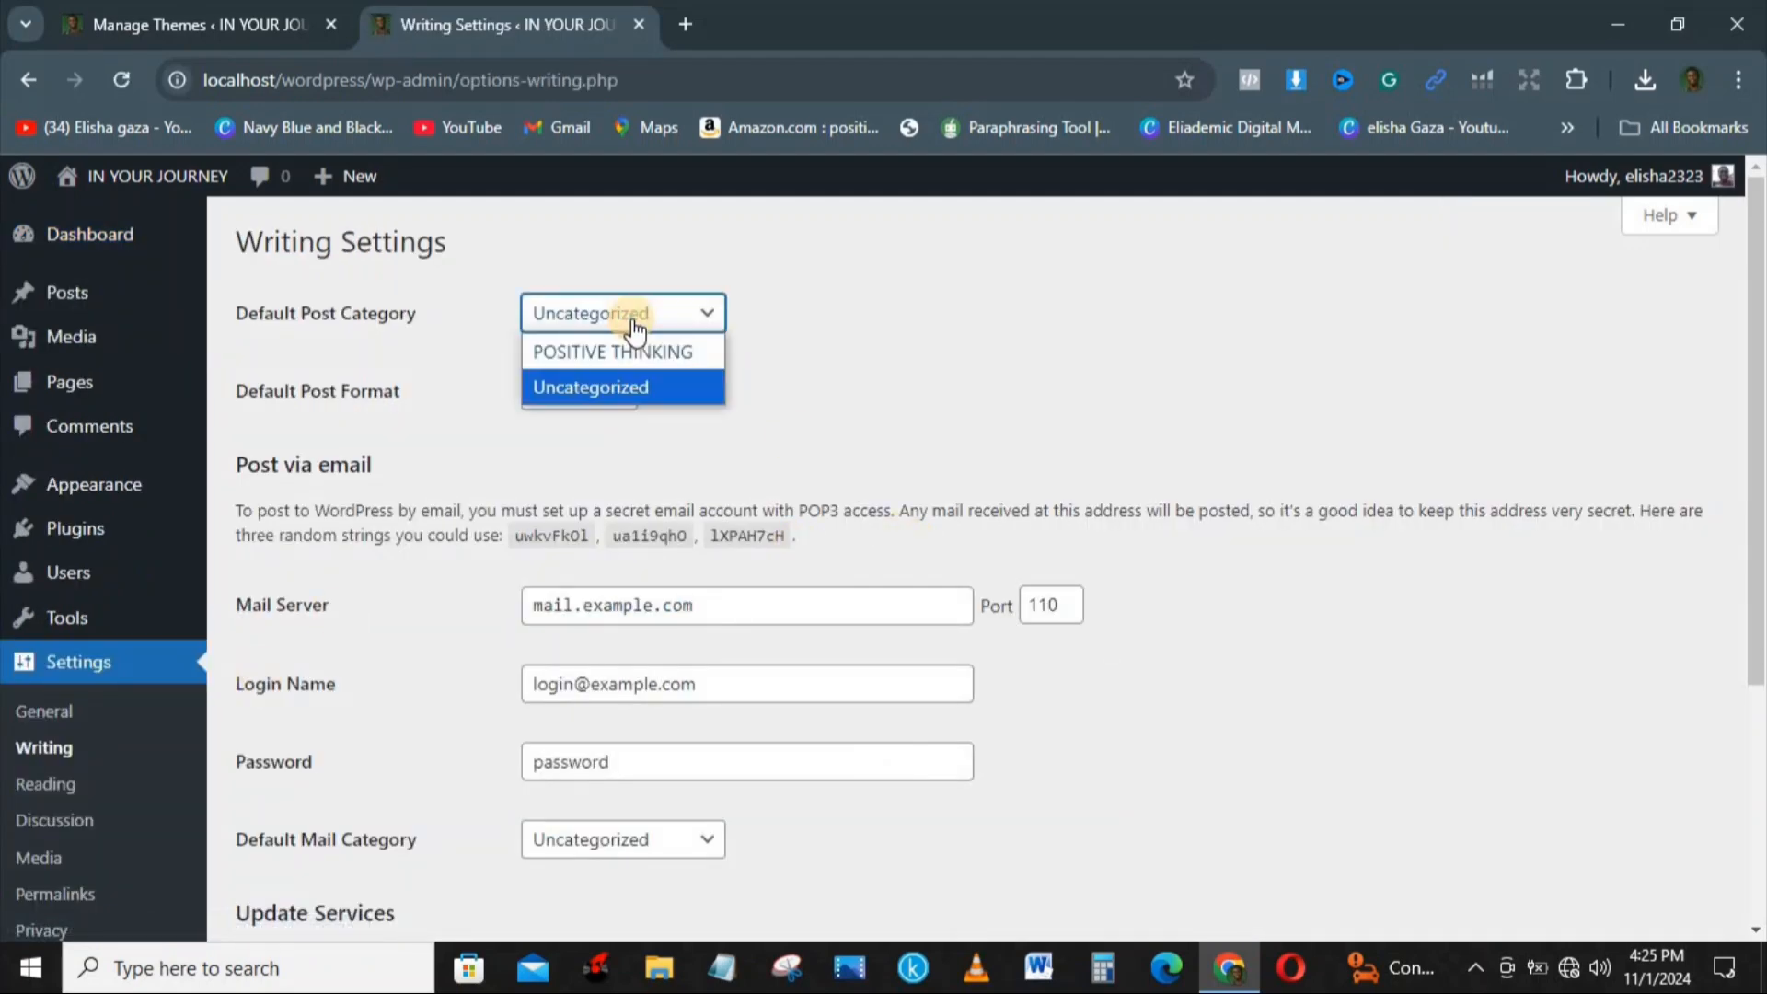
pyautogui.click(641, 355)
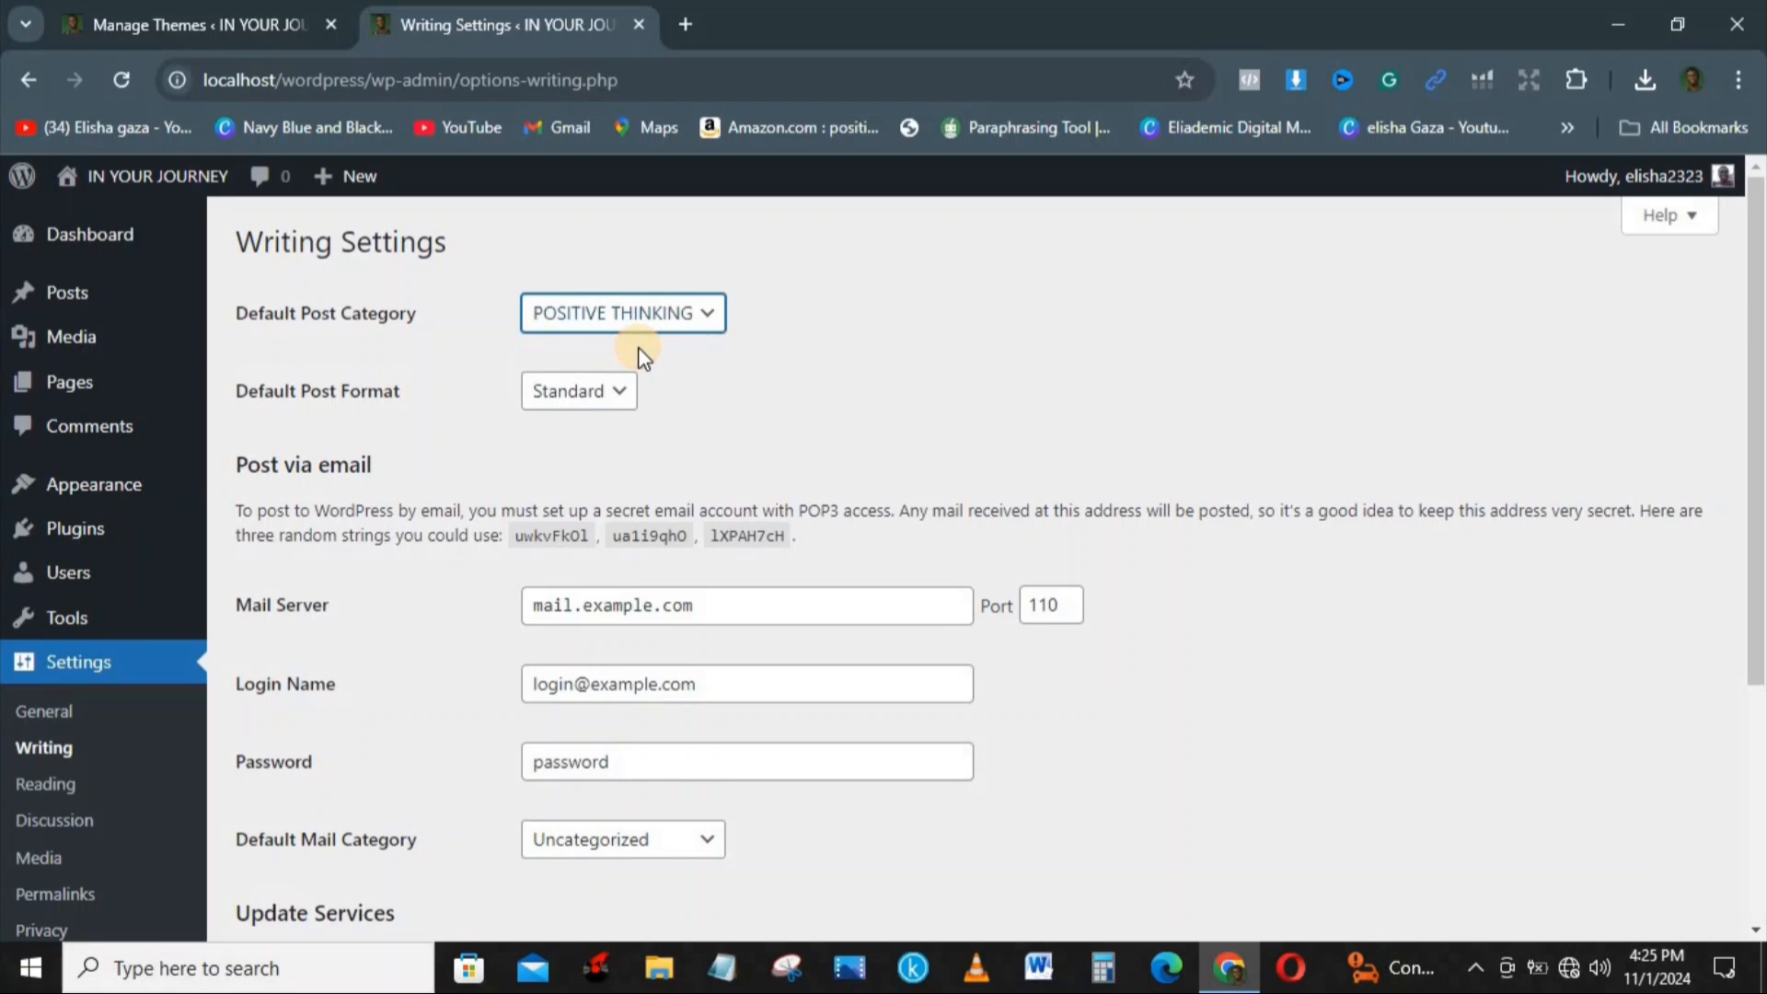
pyautogui.click(587, 398)
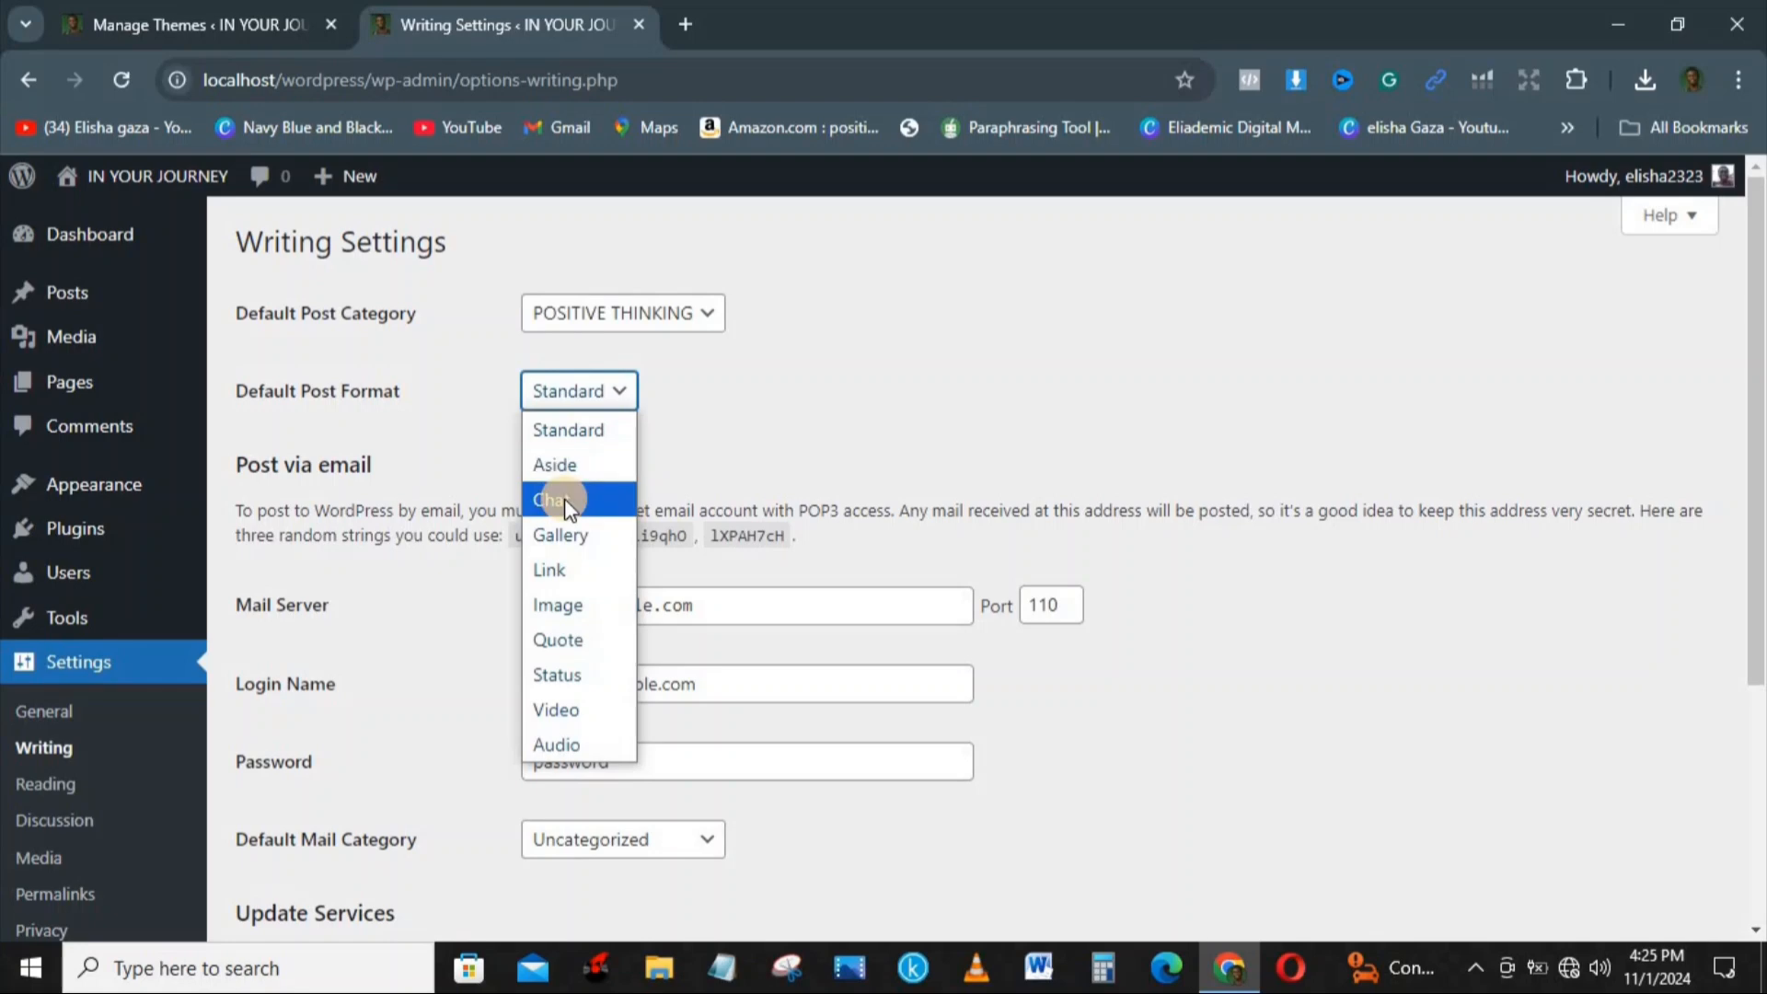
pyautogui.click(627, 396)
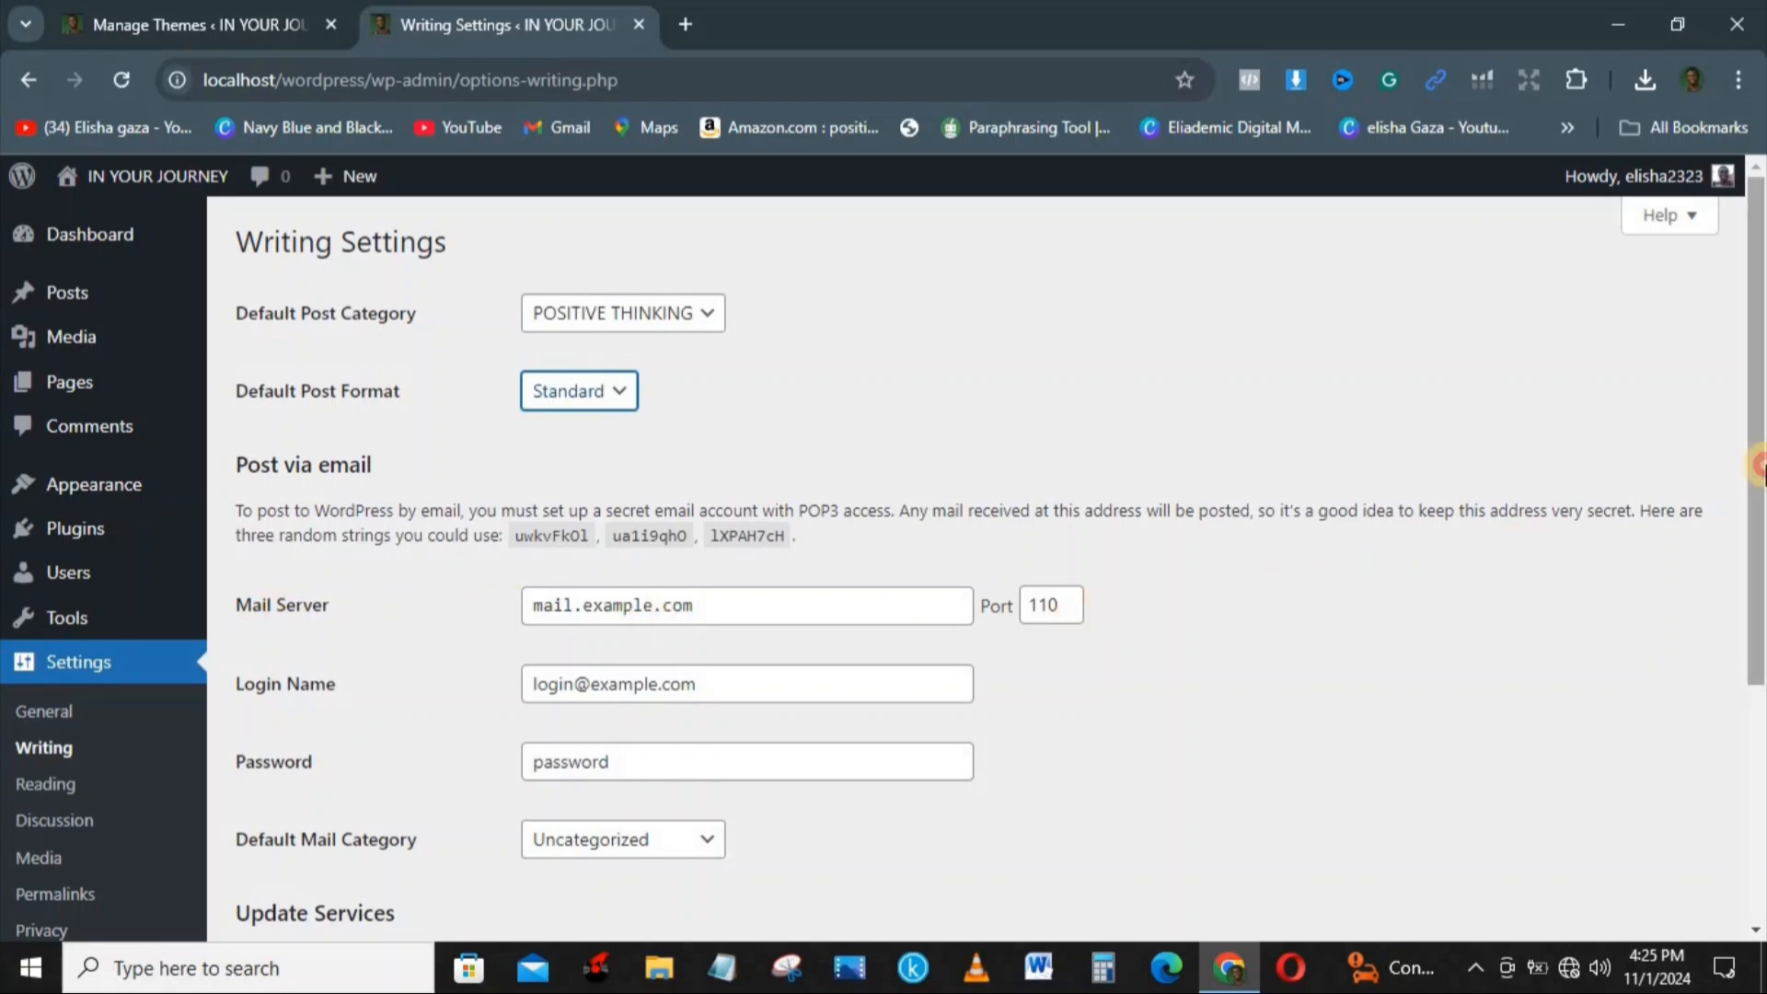
pyautogui.moveTo(1762, 467); pyautogui.dragTo(1763, 736)
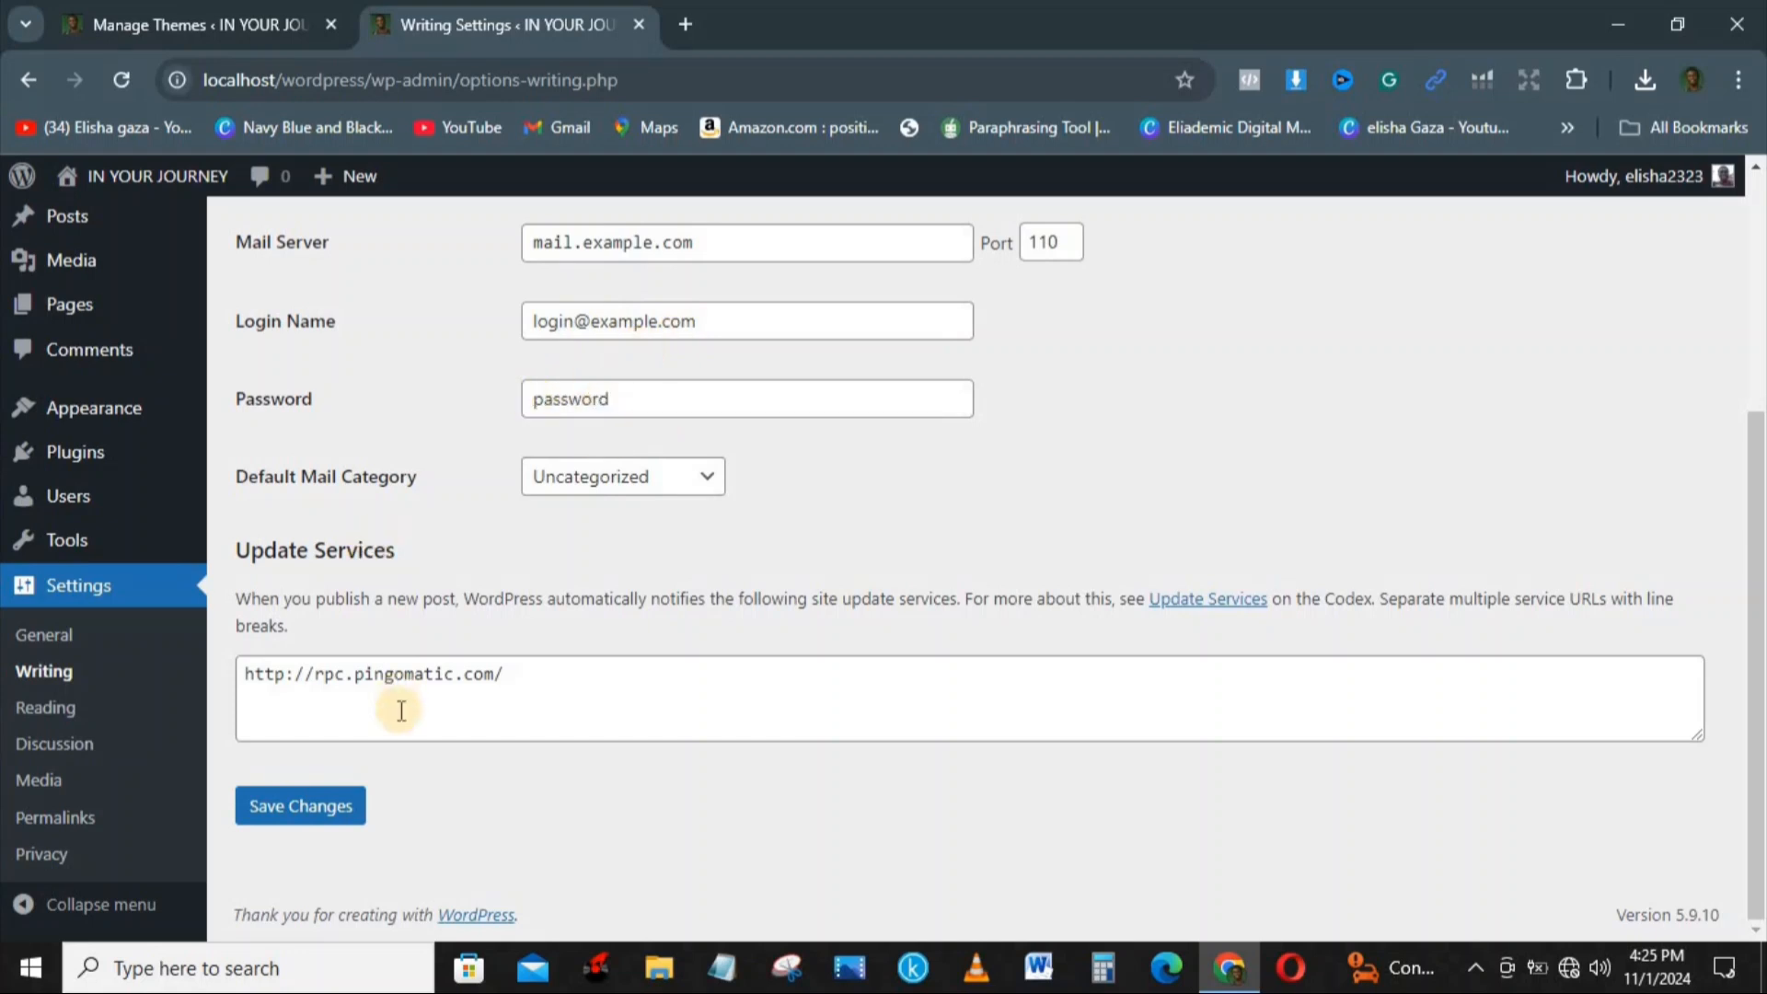
pyautogui.click(267, 801)
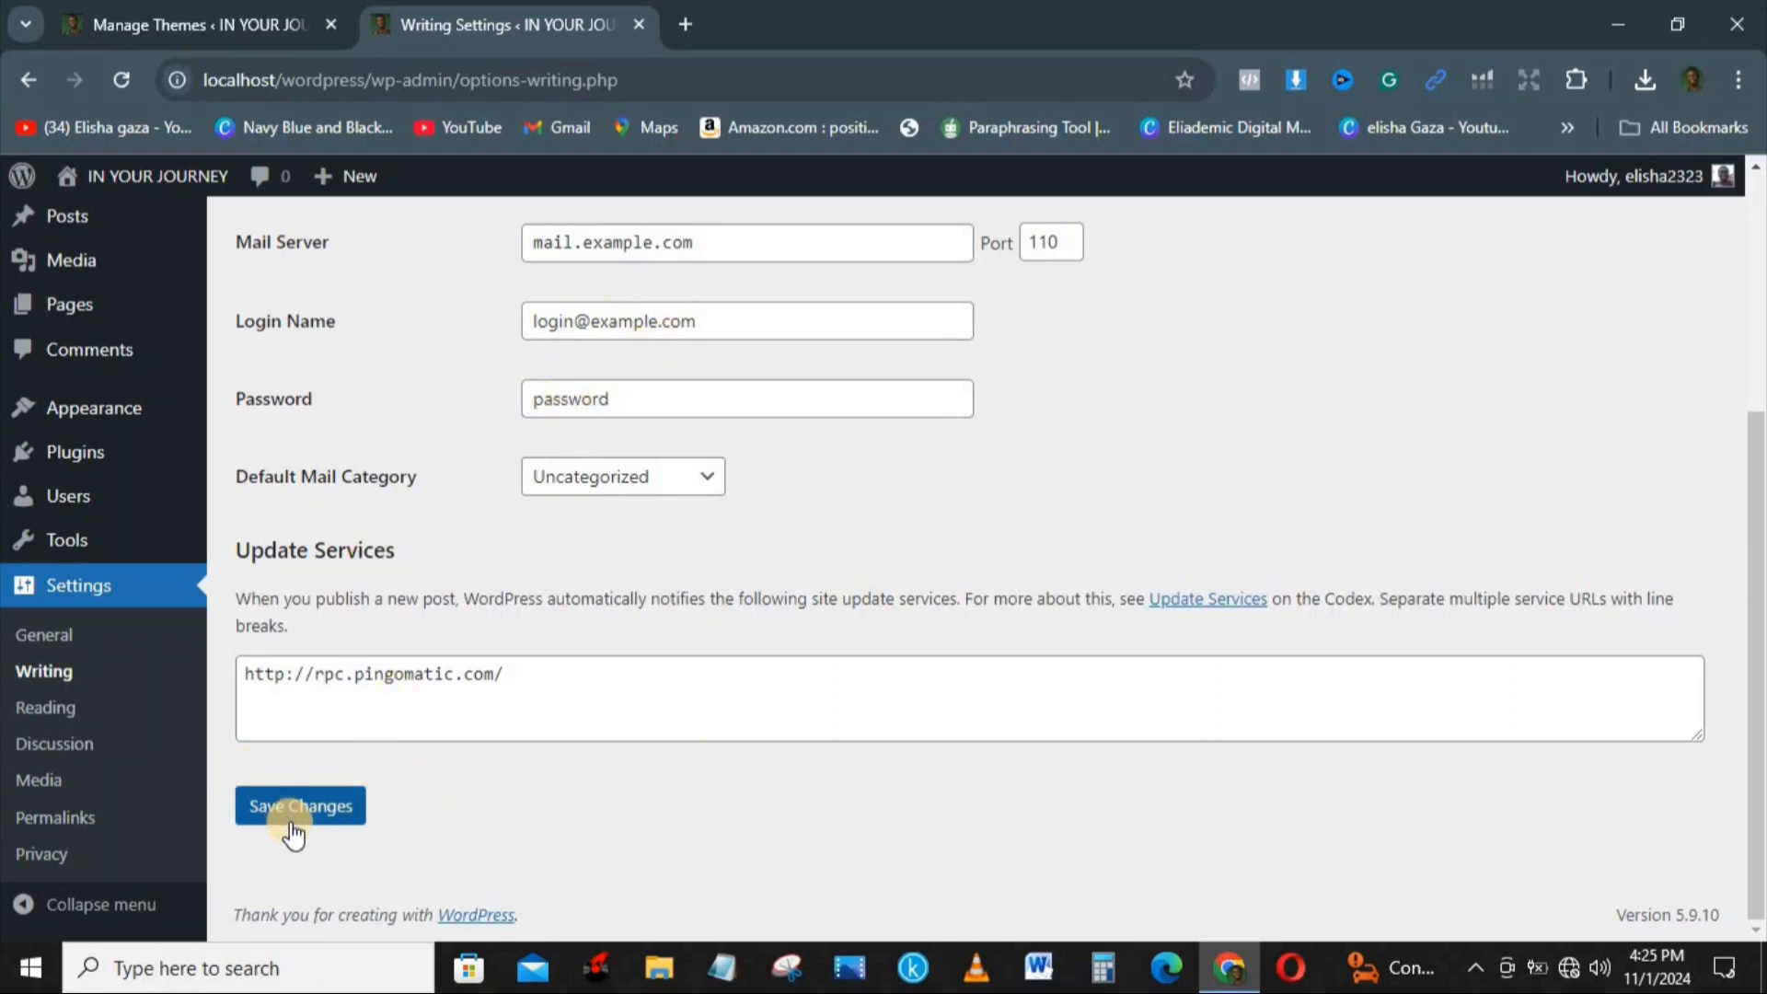
# Step: In the Reading settings, make the homepage display a static page, with Blog as both the homepage and the posts page
pyautogui.click(101, 710)
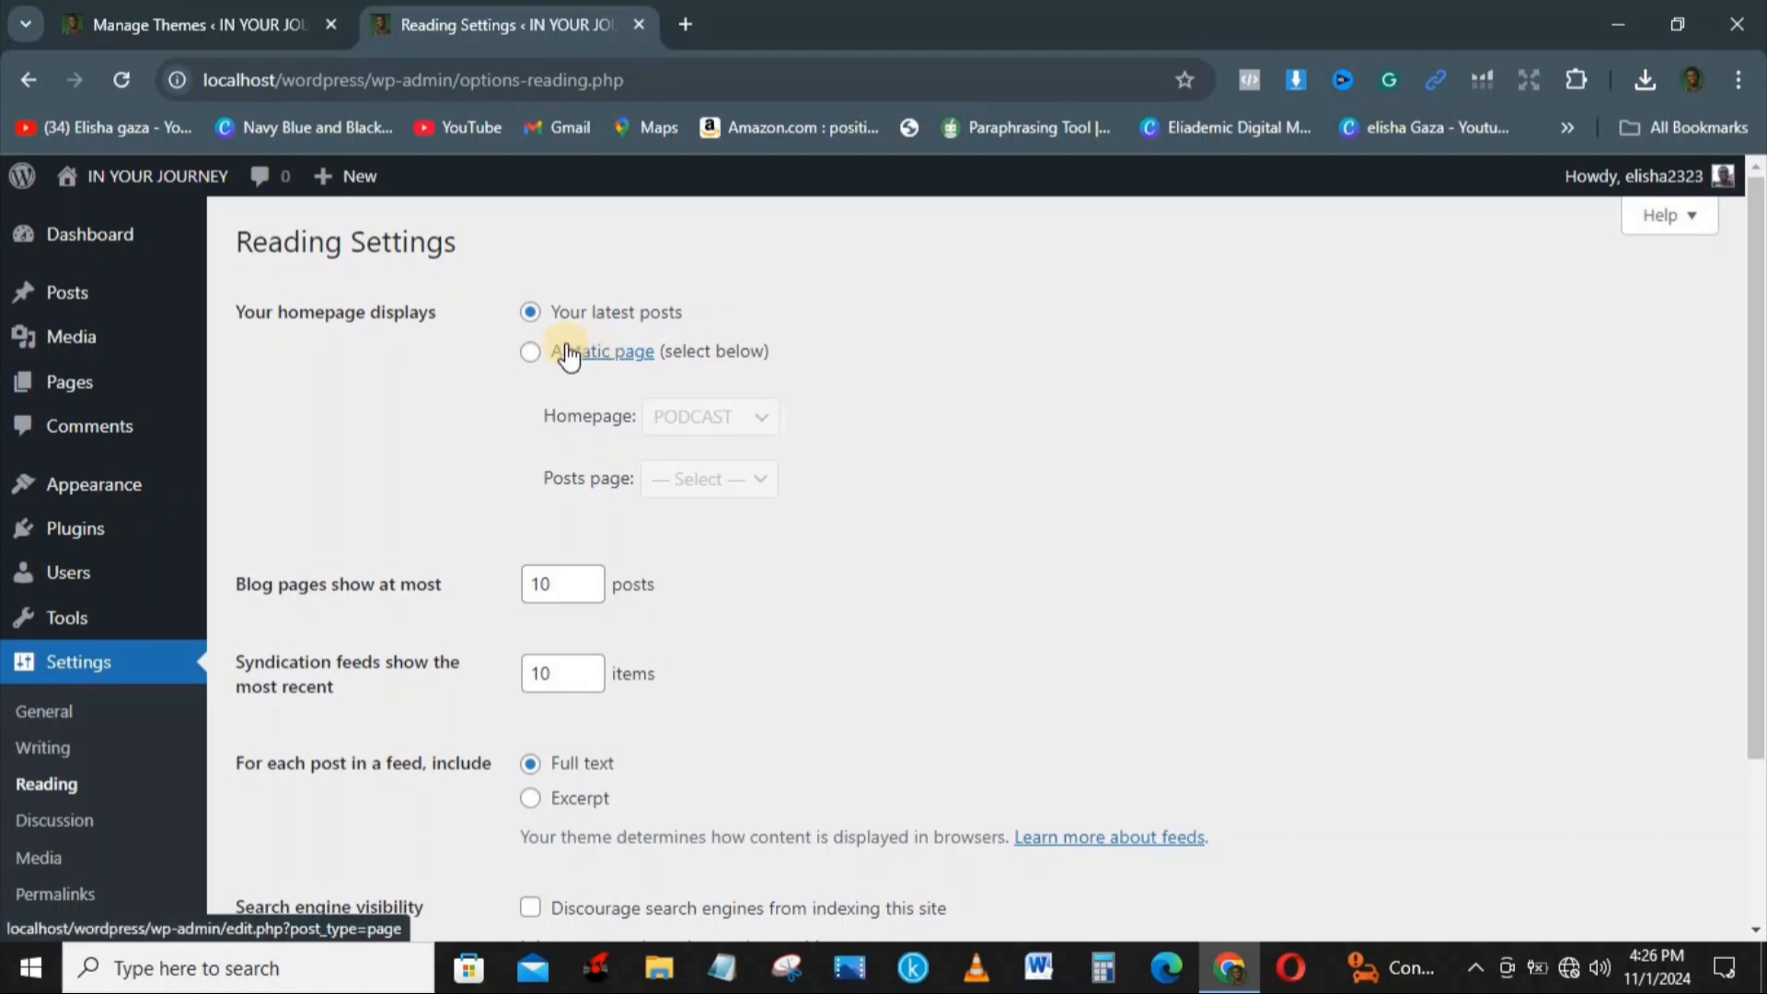
pyautogui.click(531, 353)
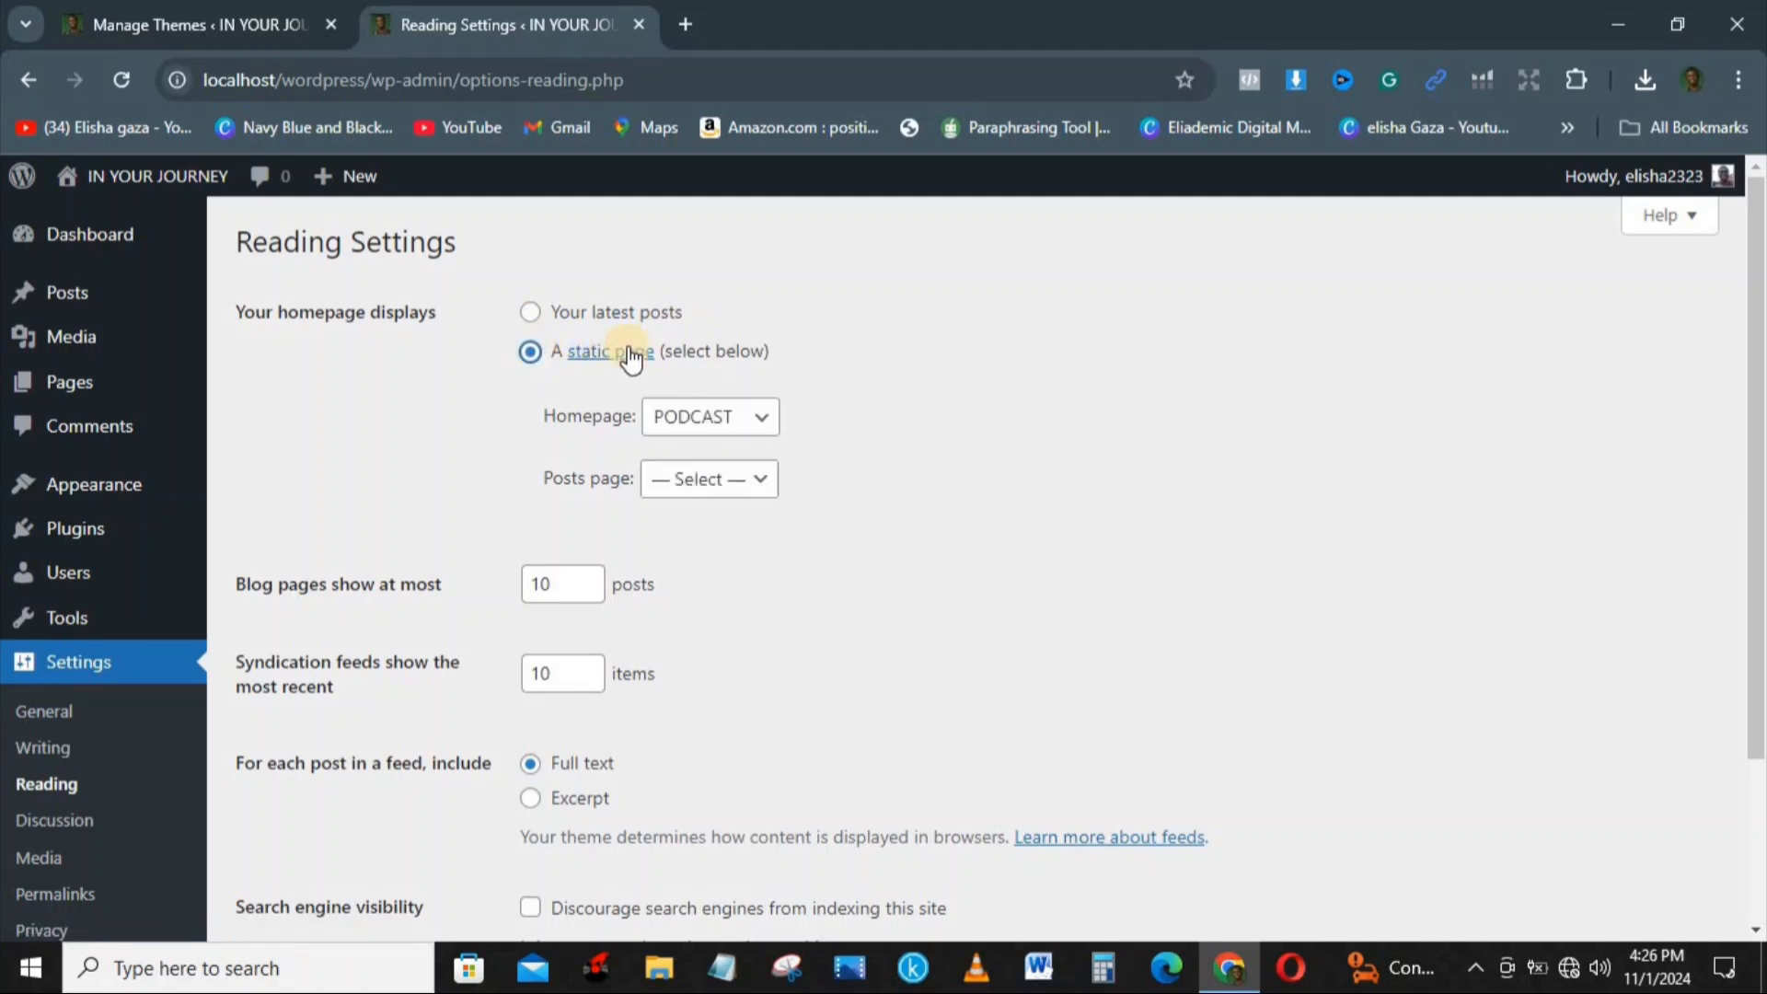
pyautogui.click(747, 426)
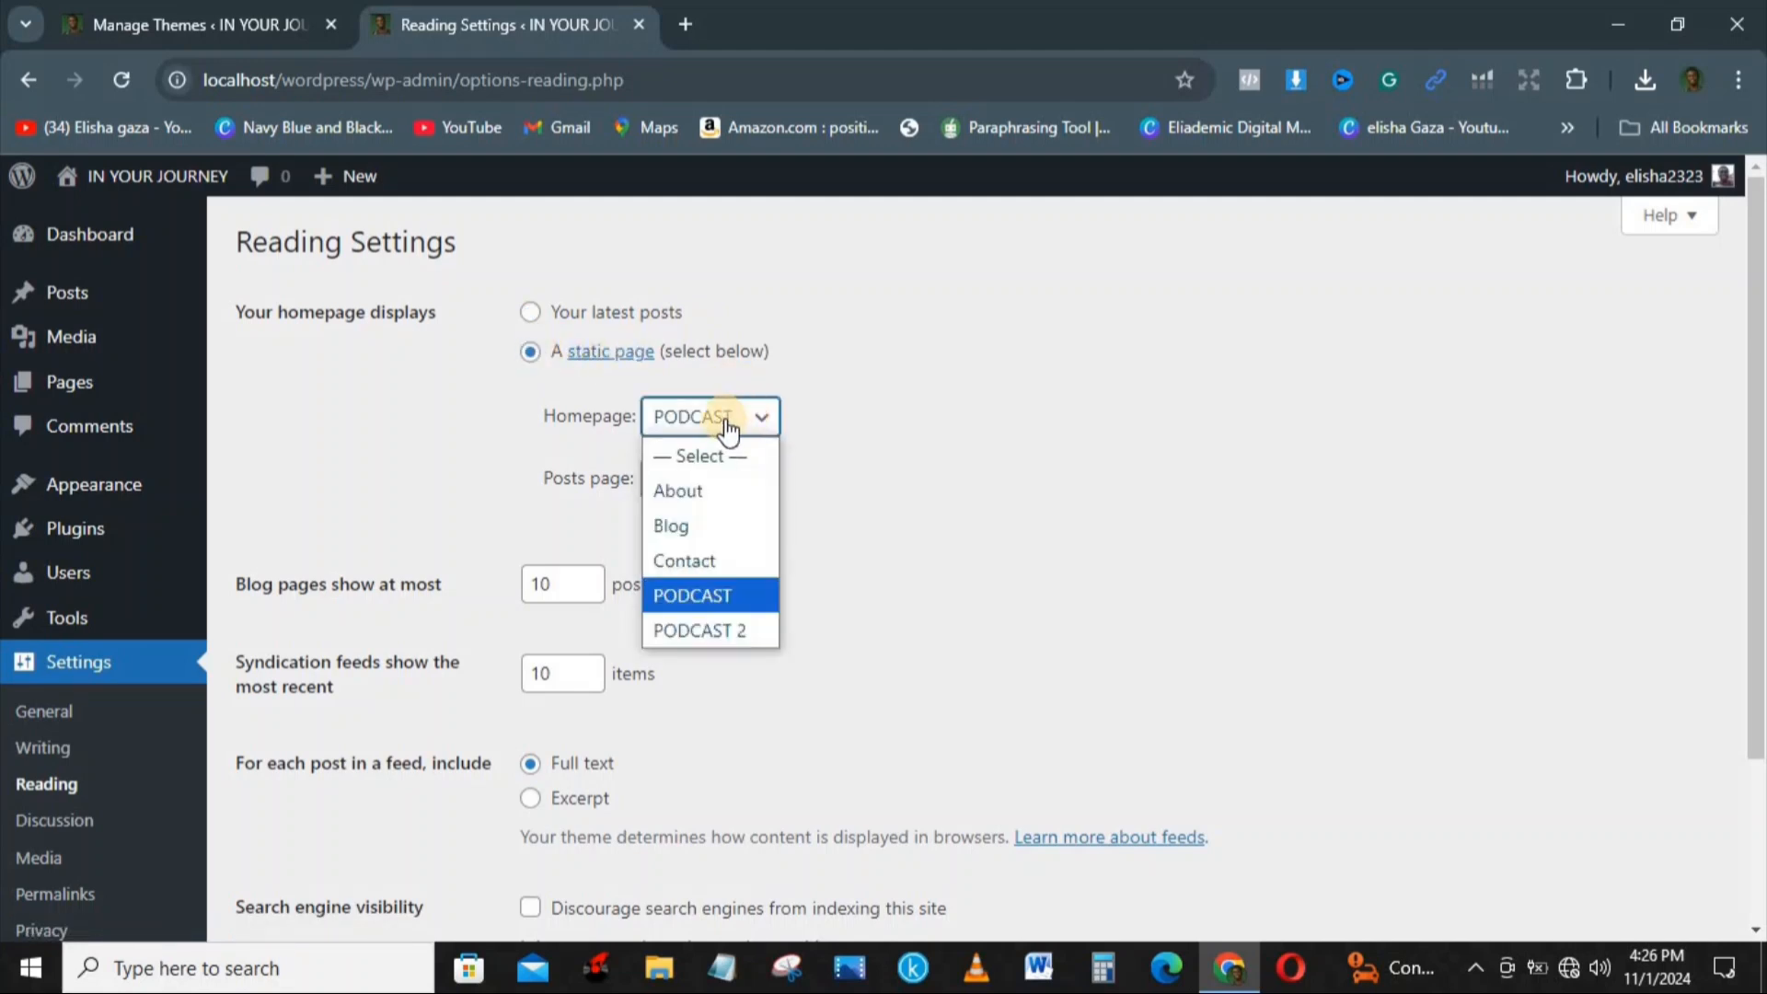
pyautogui.click(687, 525)
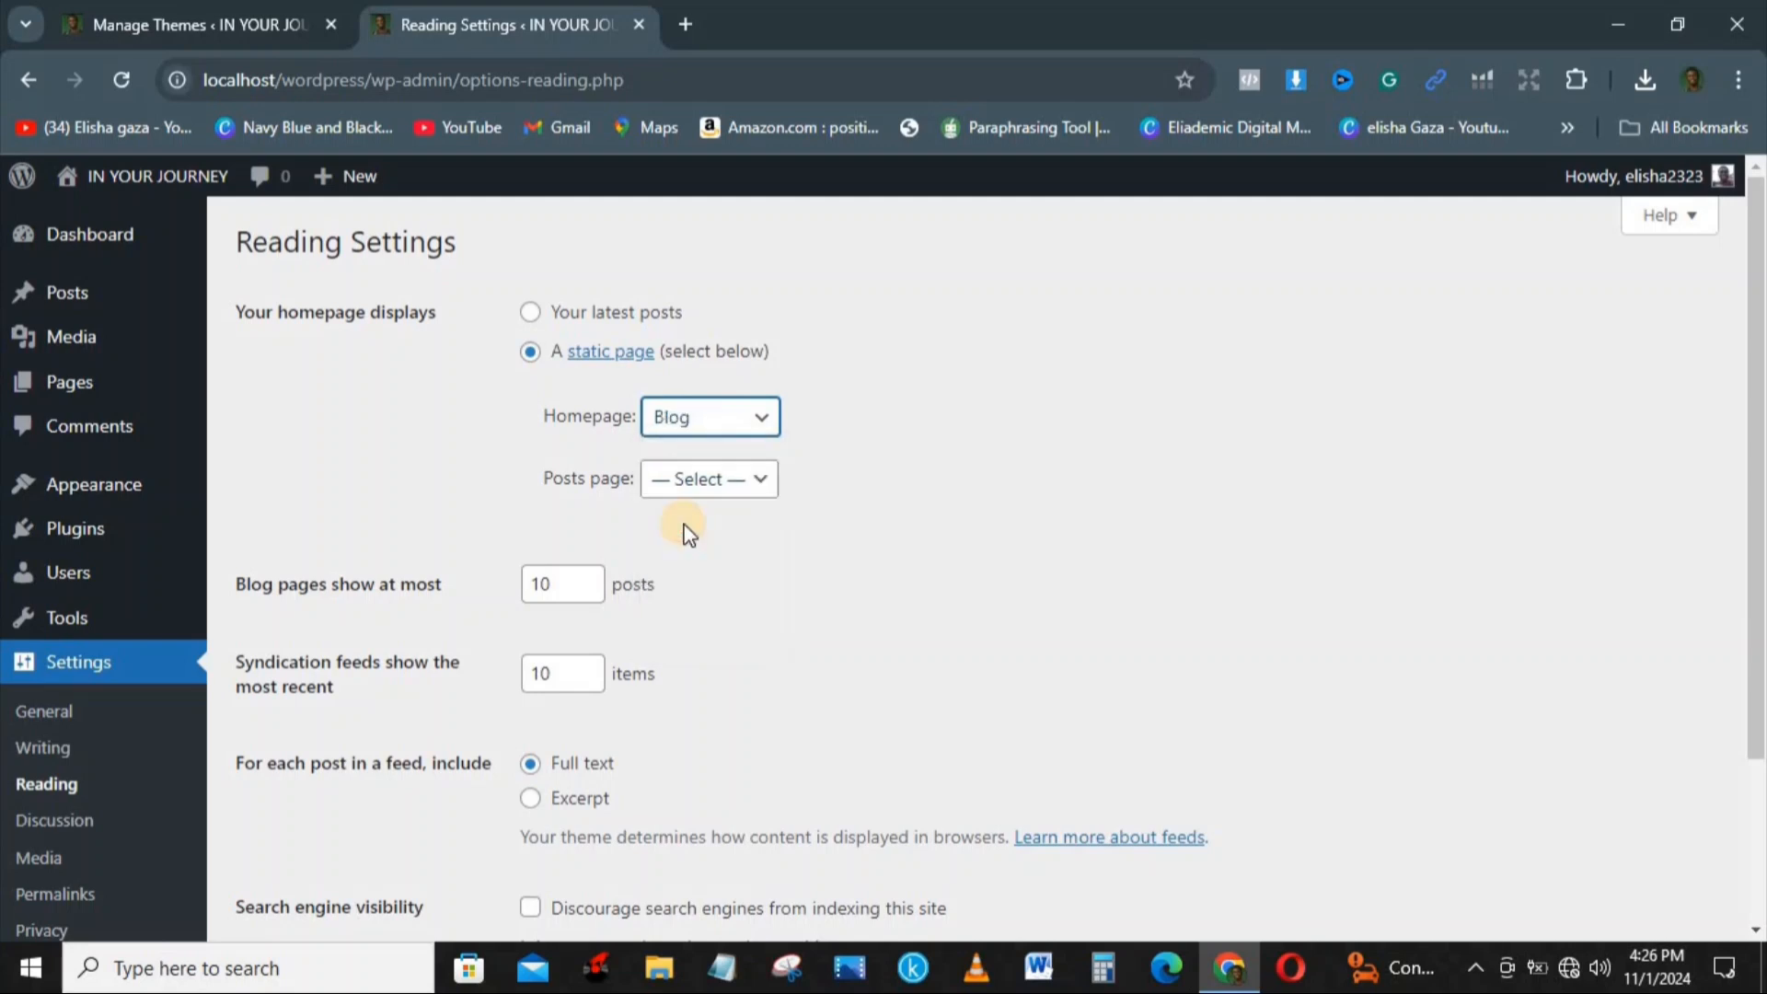
pyautogui.click(711, 482)
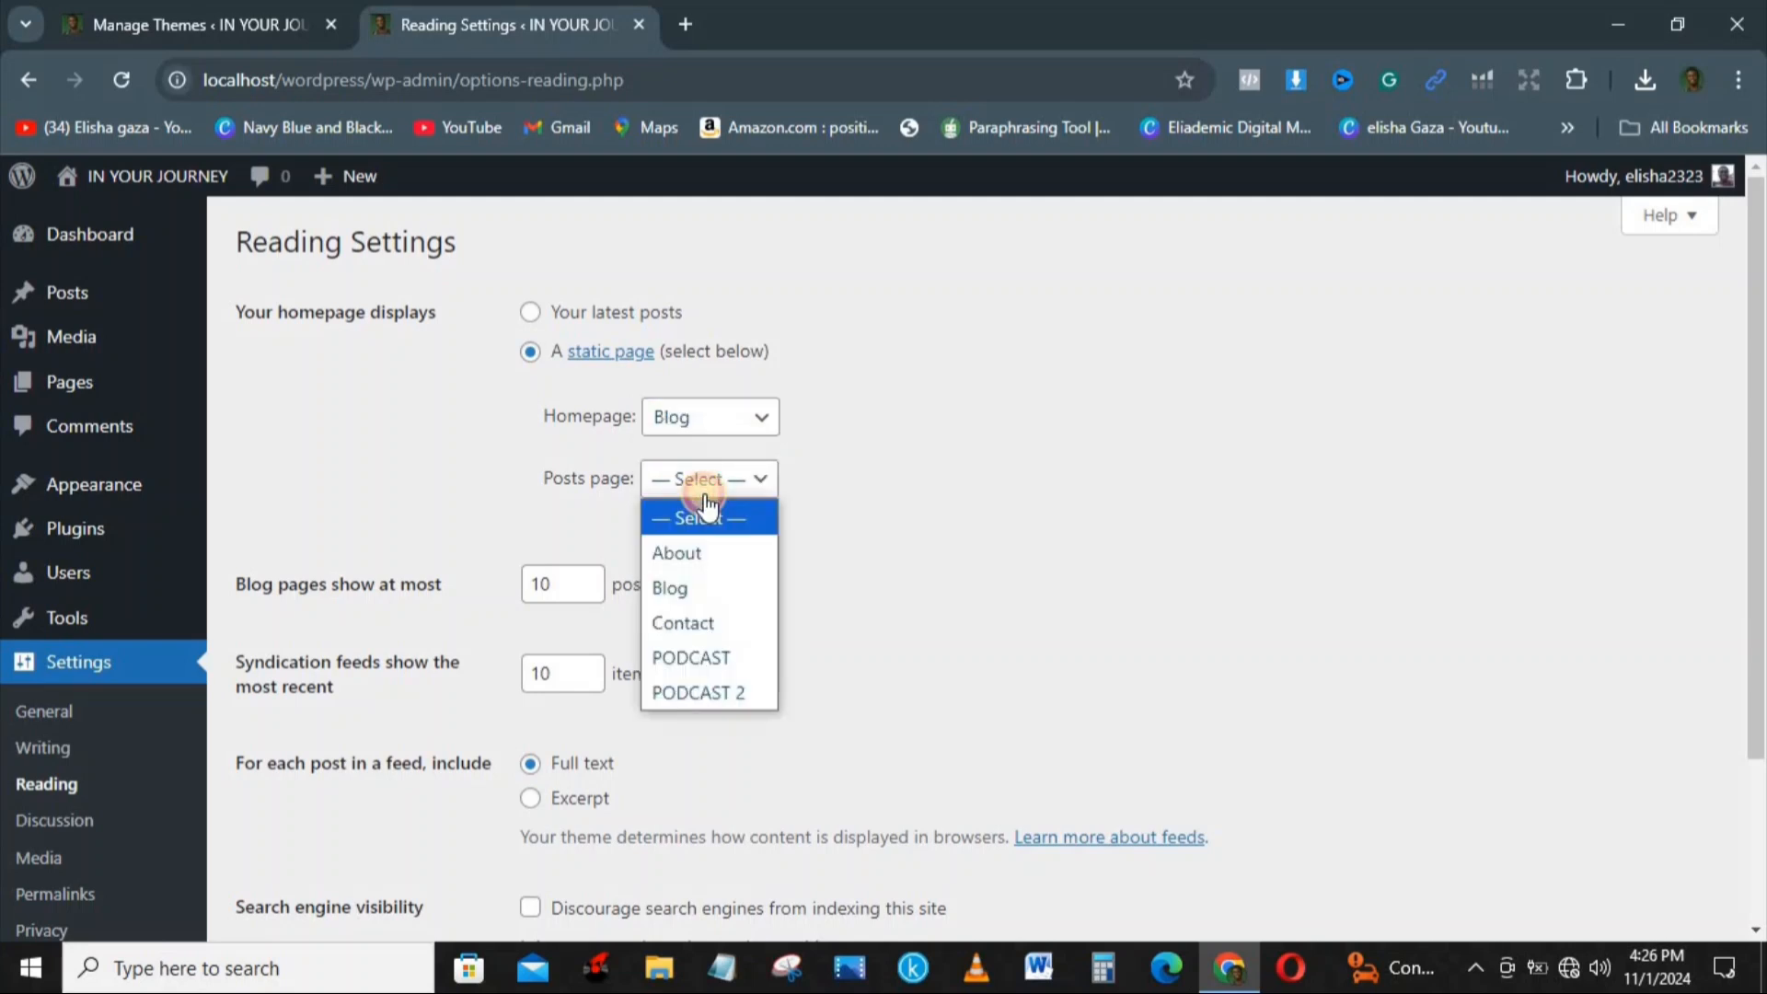
pyautogui.click(694, 580)
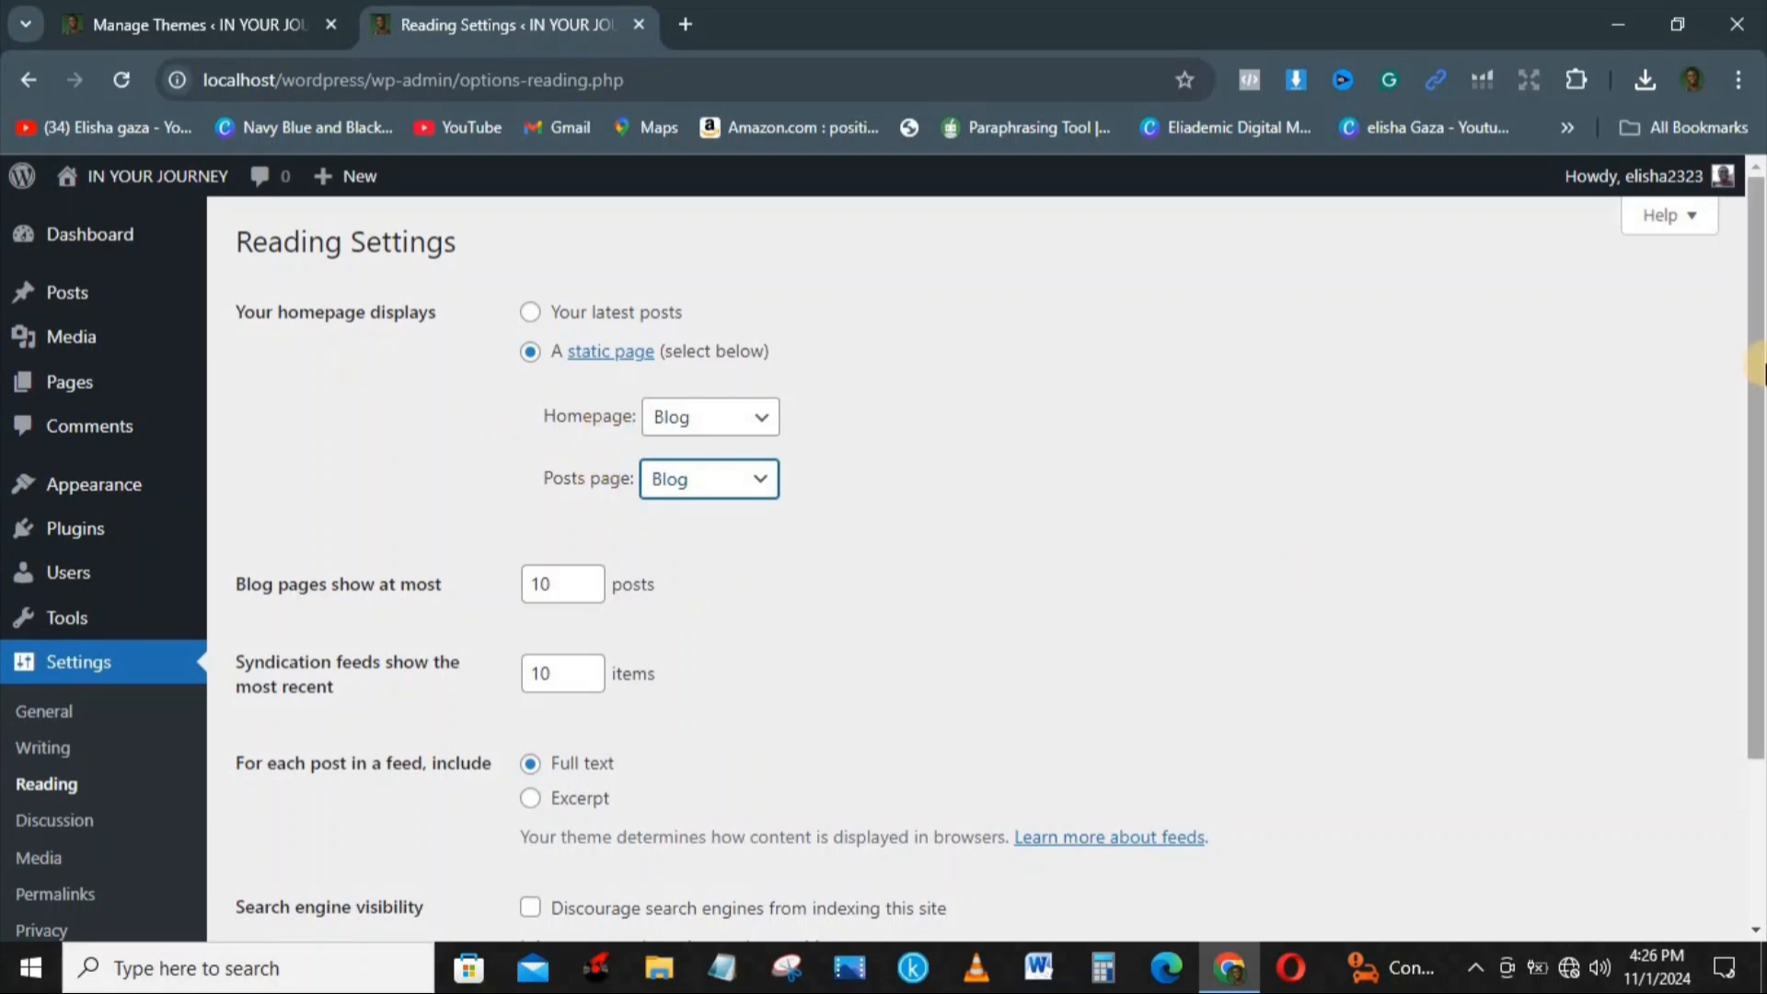
# Step: Limit blog pages to 5 posts and syndication feeds to the 5 most recent items
pyautogui.moveTo(1758, 391); pyautogui.dragTo(1761, 610)
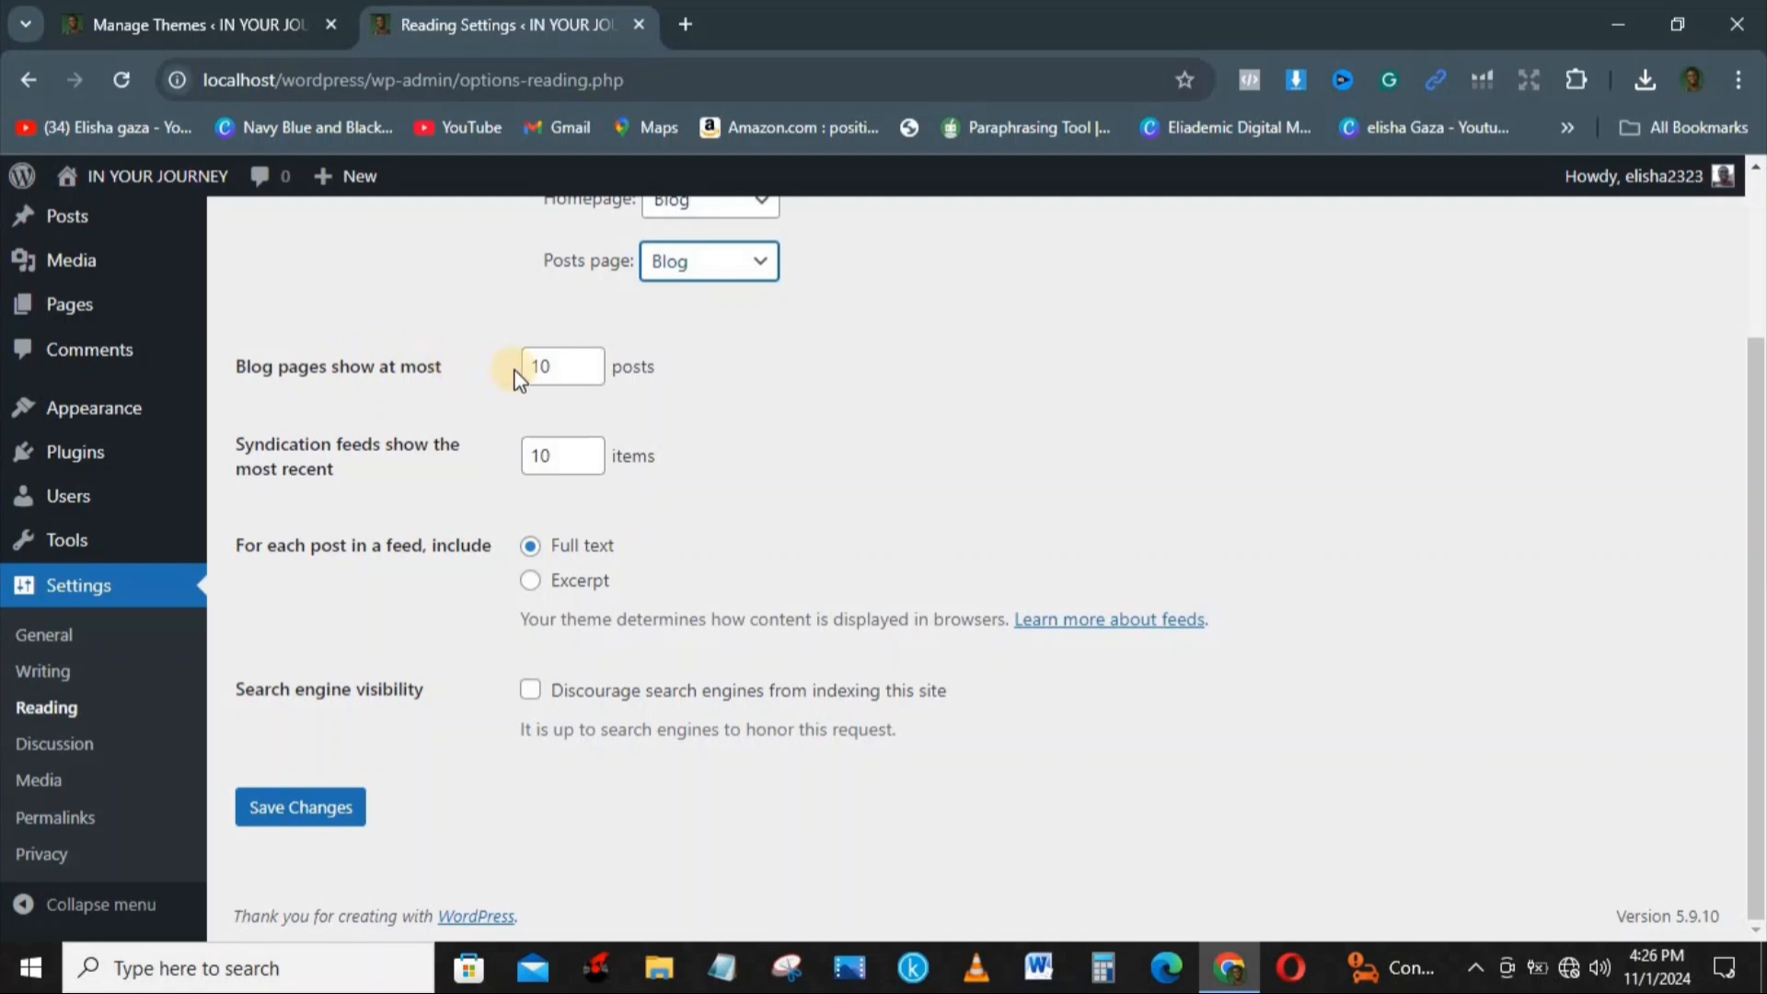
pyautogui.click(559, 367)
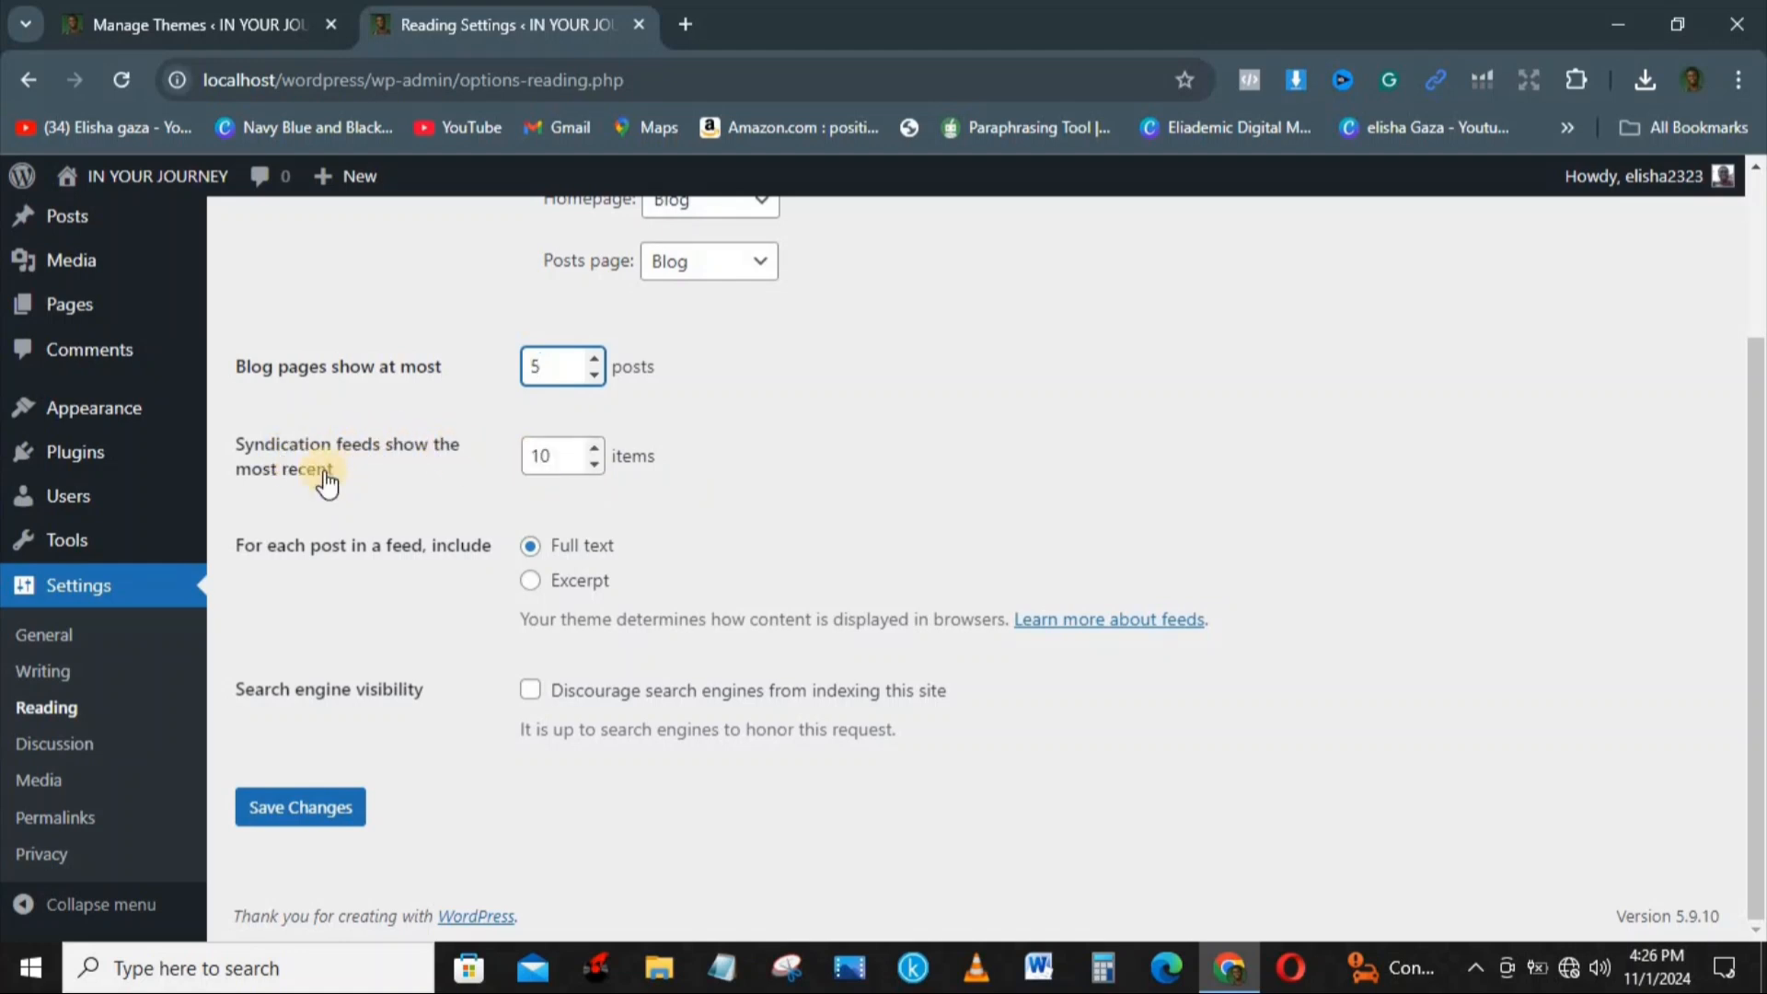
pyautogui.click(549, 455)
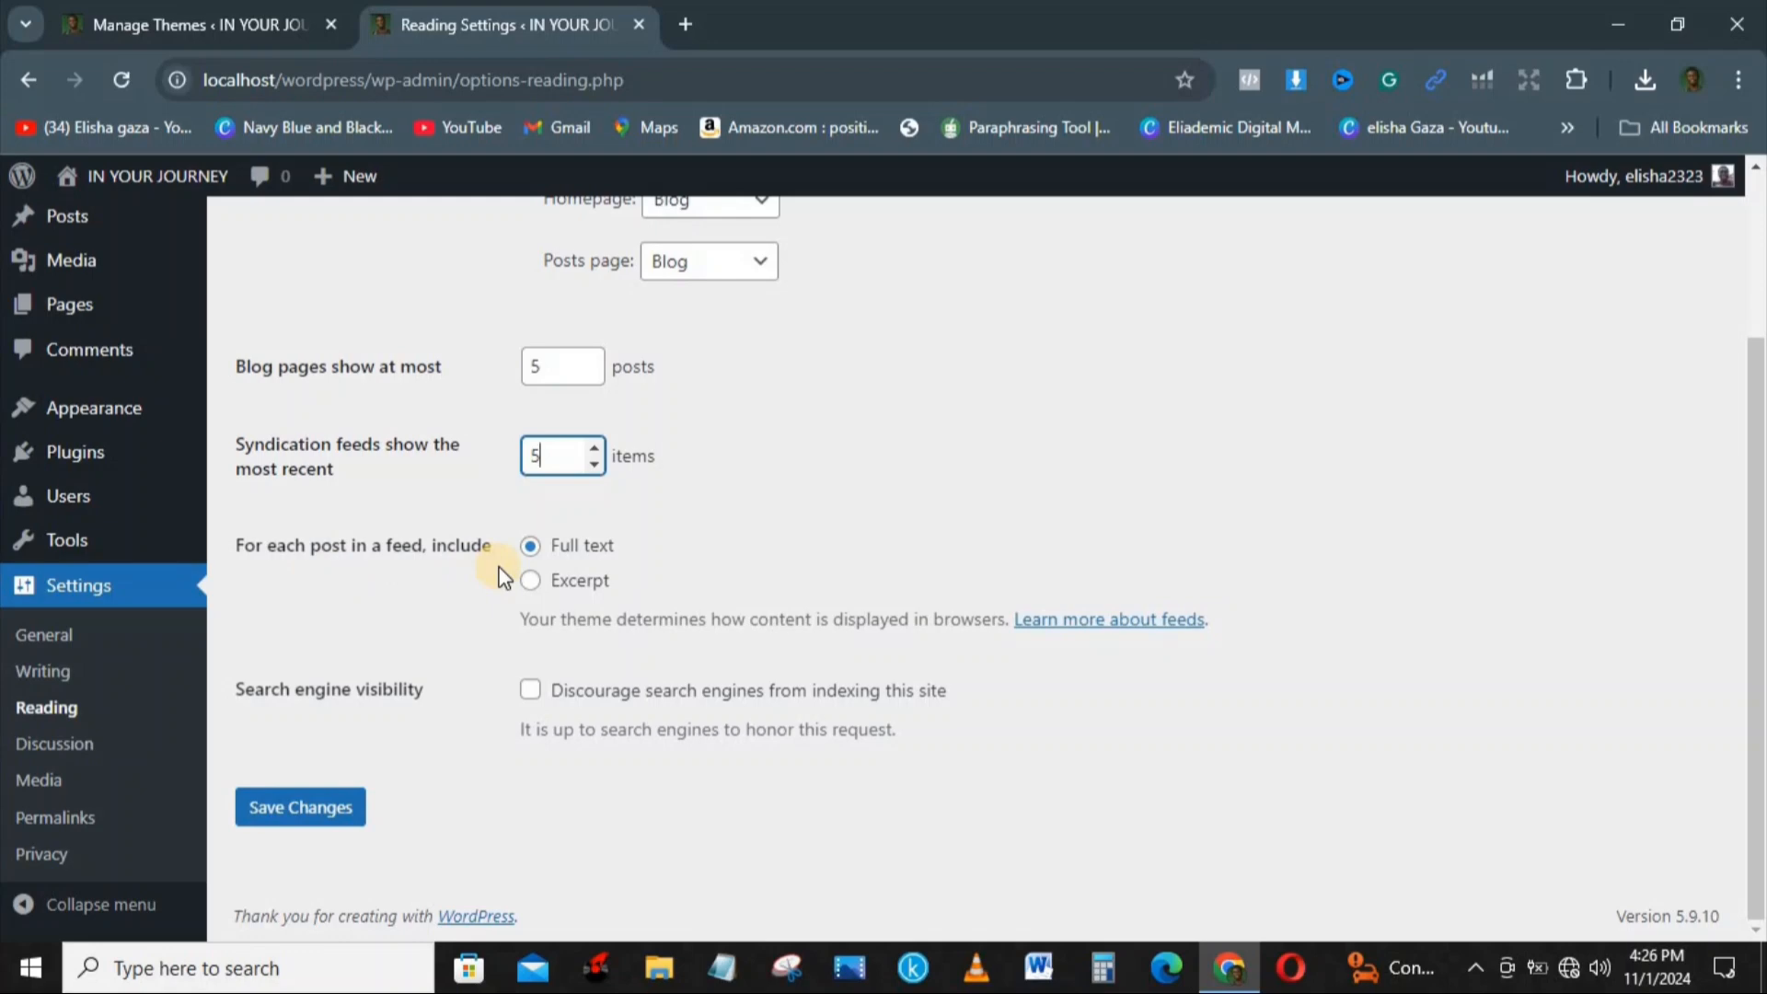
# Step: From the list of all posts, open the published post LET THE BEST BE YOUR BEGINNING in a separate tab
pyautogui.click(246, 19)
pyautogui.click(429, 20)
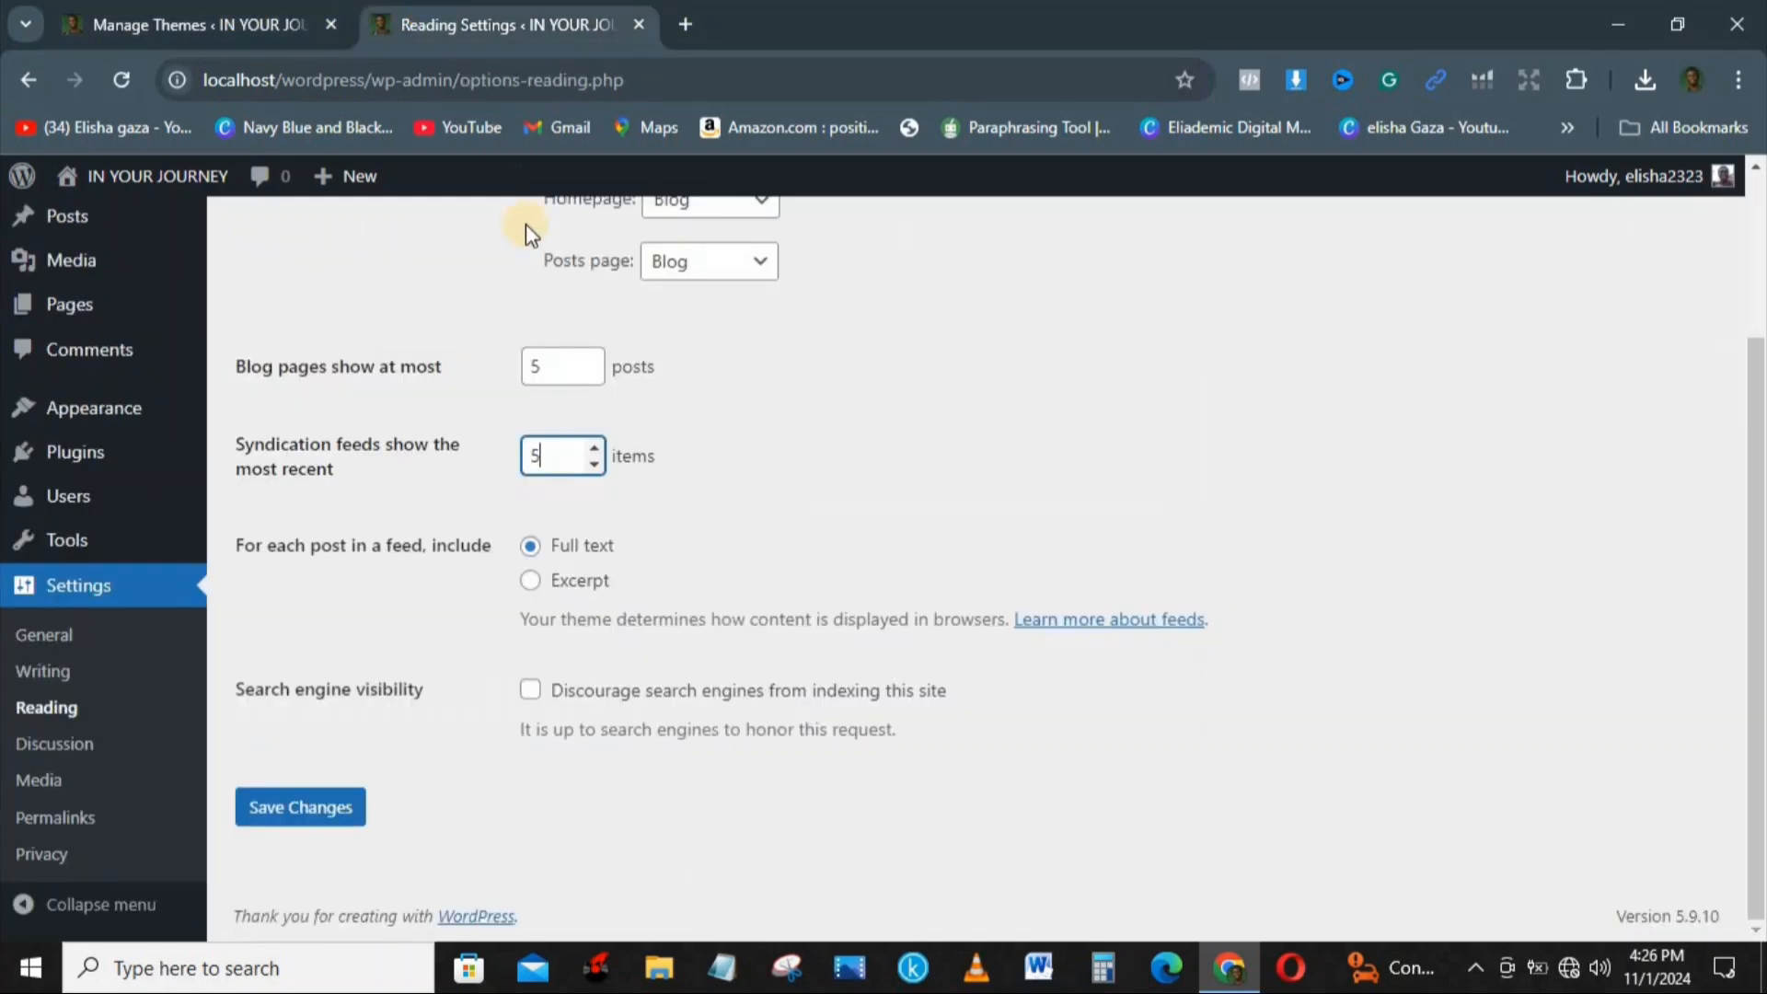
pyautogui.click(248, 19)
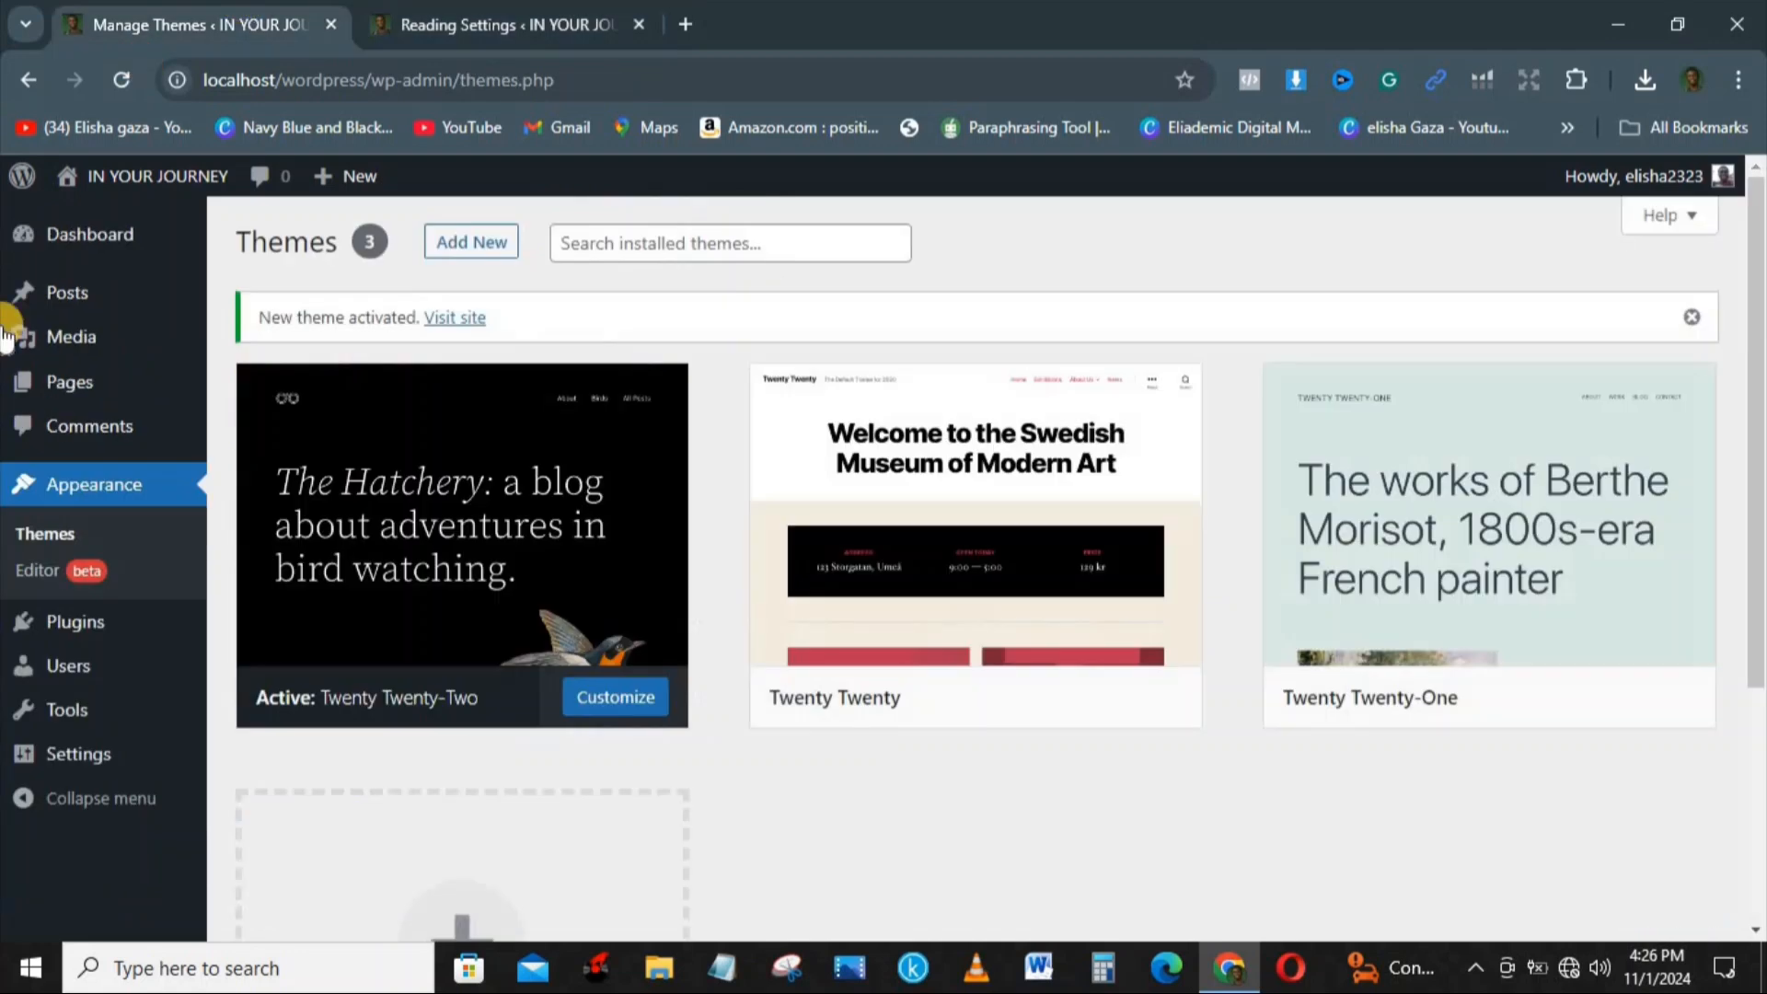
pyautogui.moveTo(92, 304)
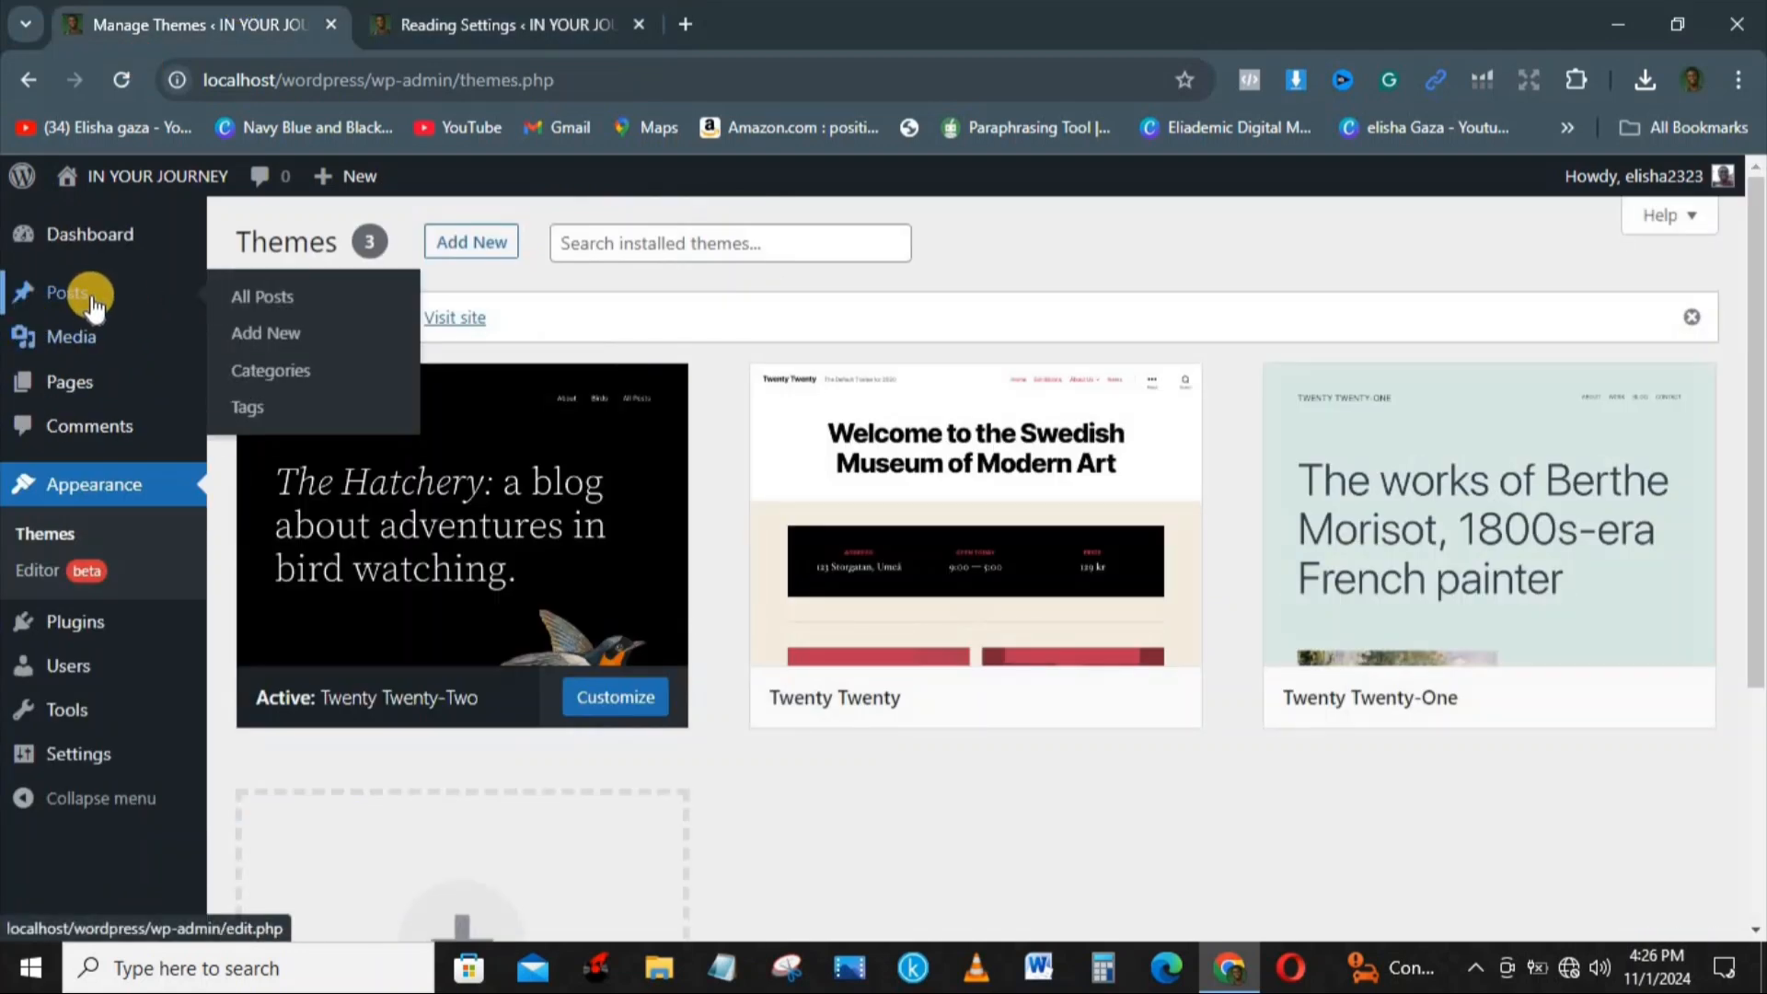
pyautogui.click(276, 307)
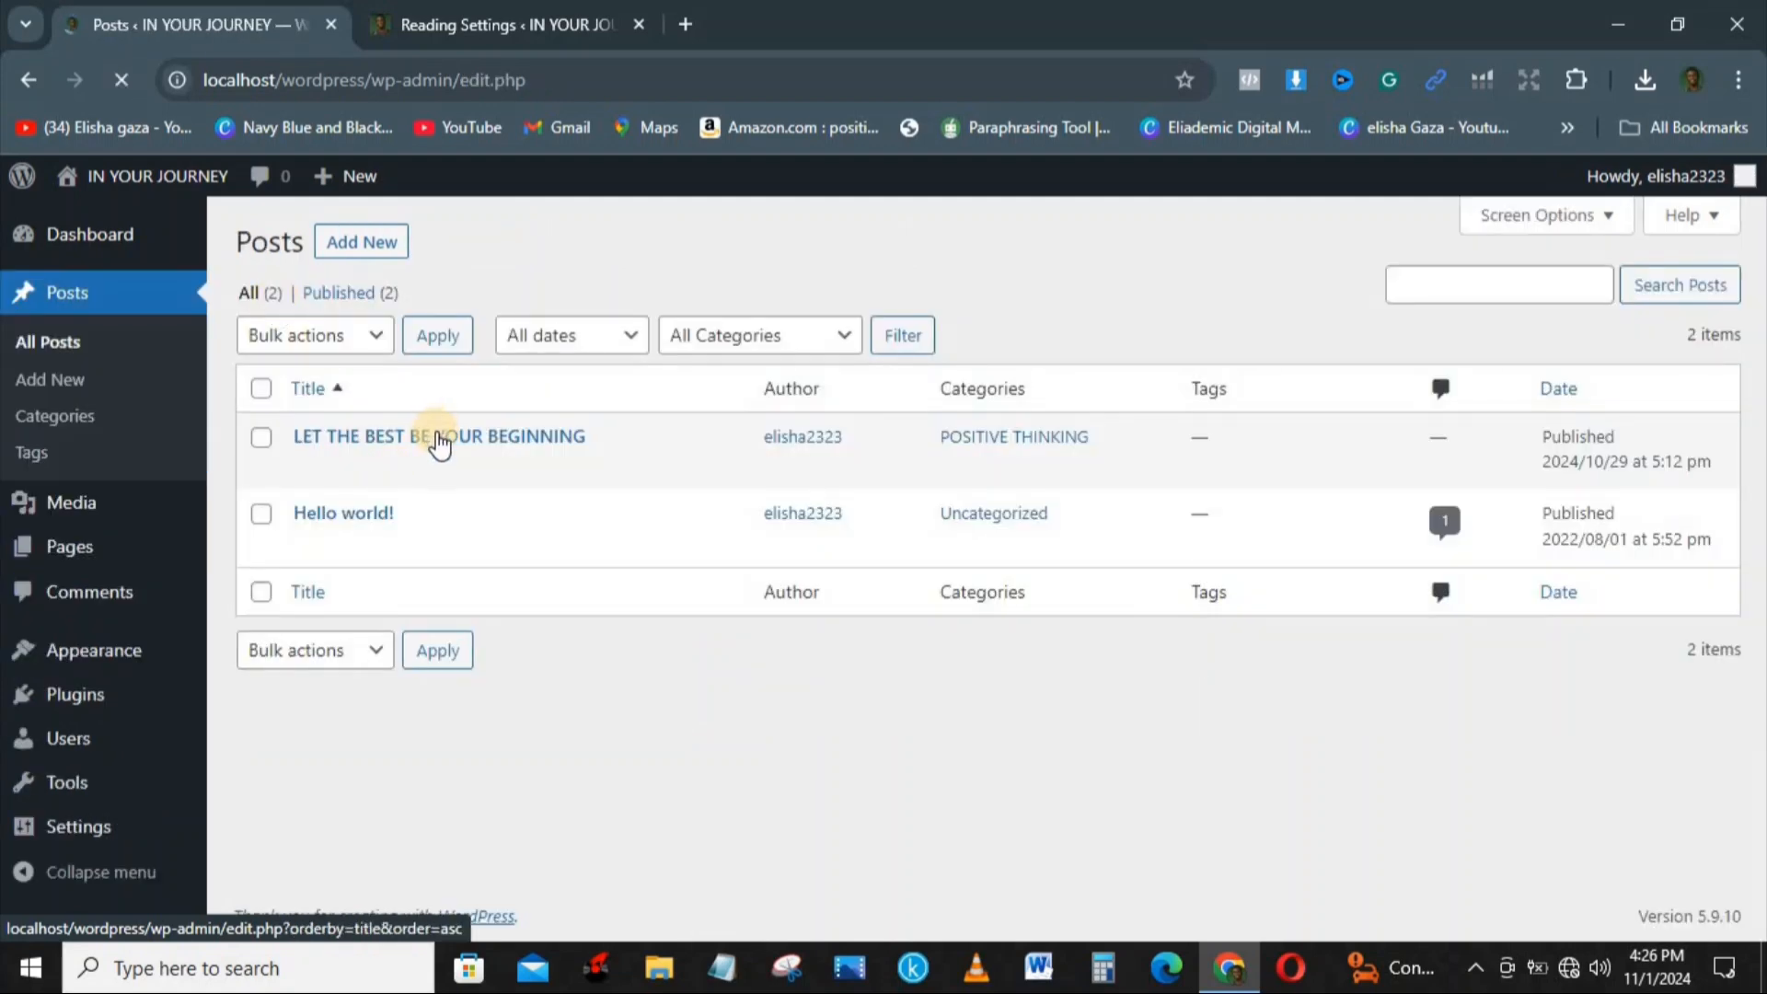
pyautogui.moveTo(436, 439)
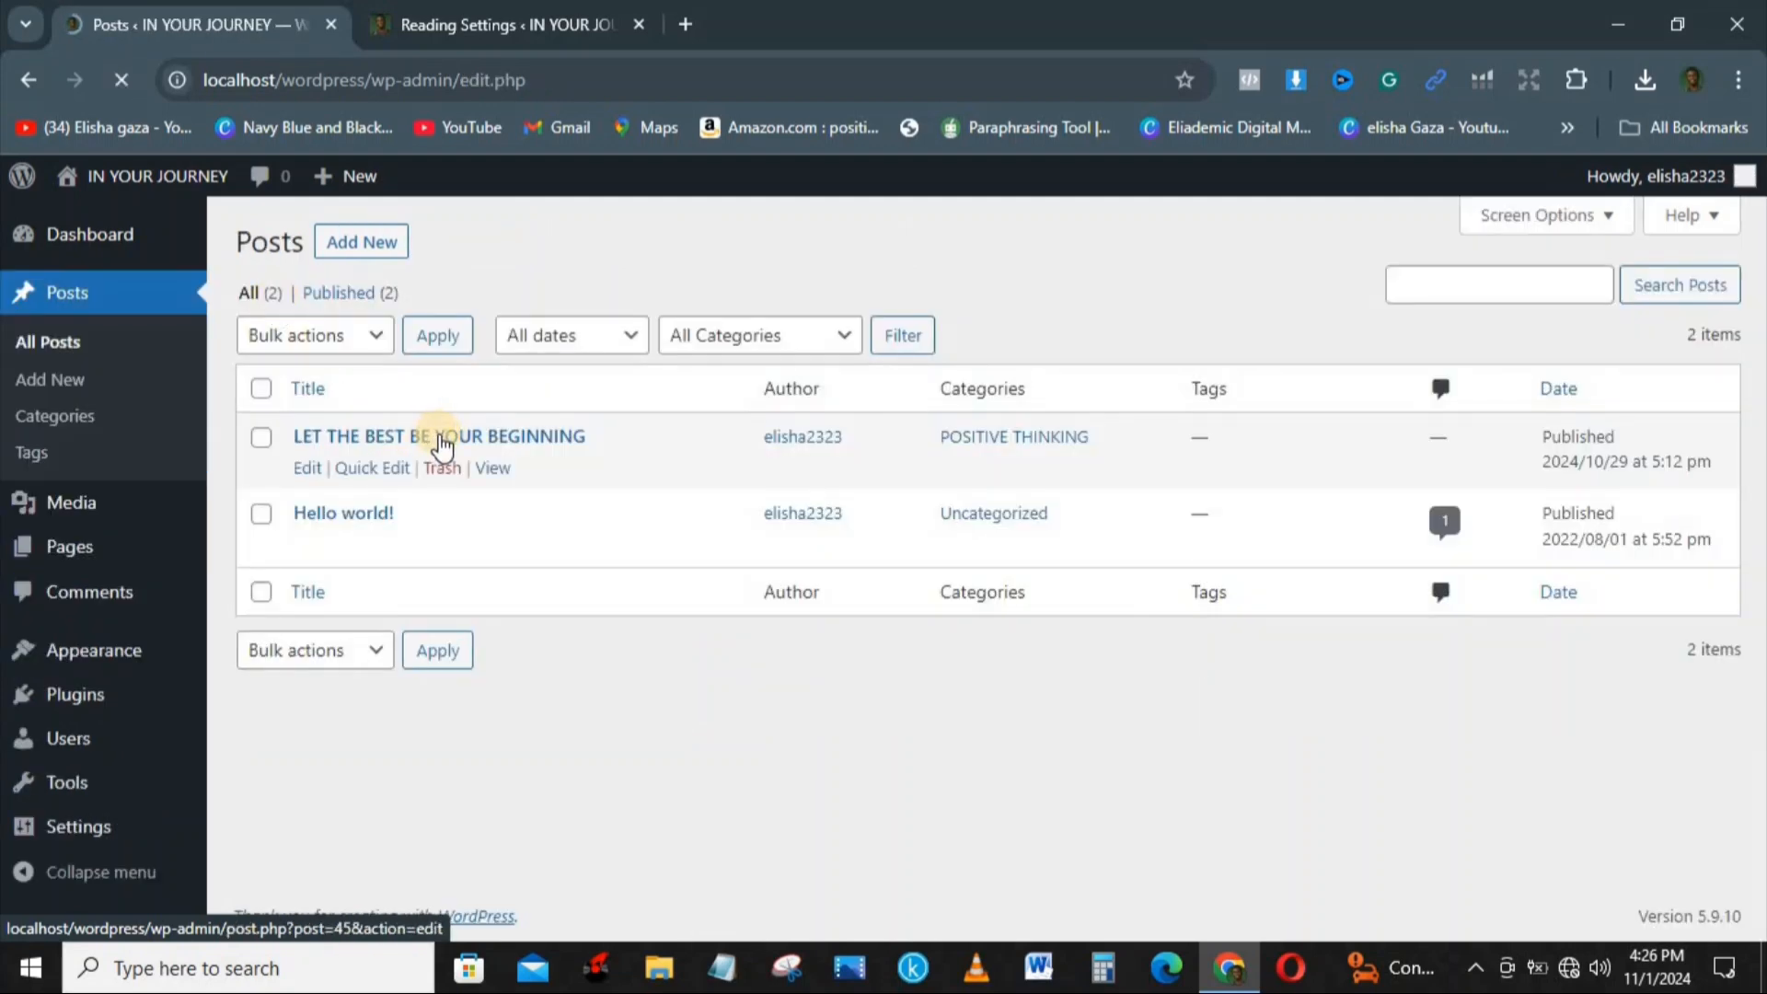
pyautogui.rightClick(495, 467)
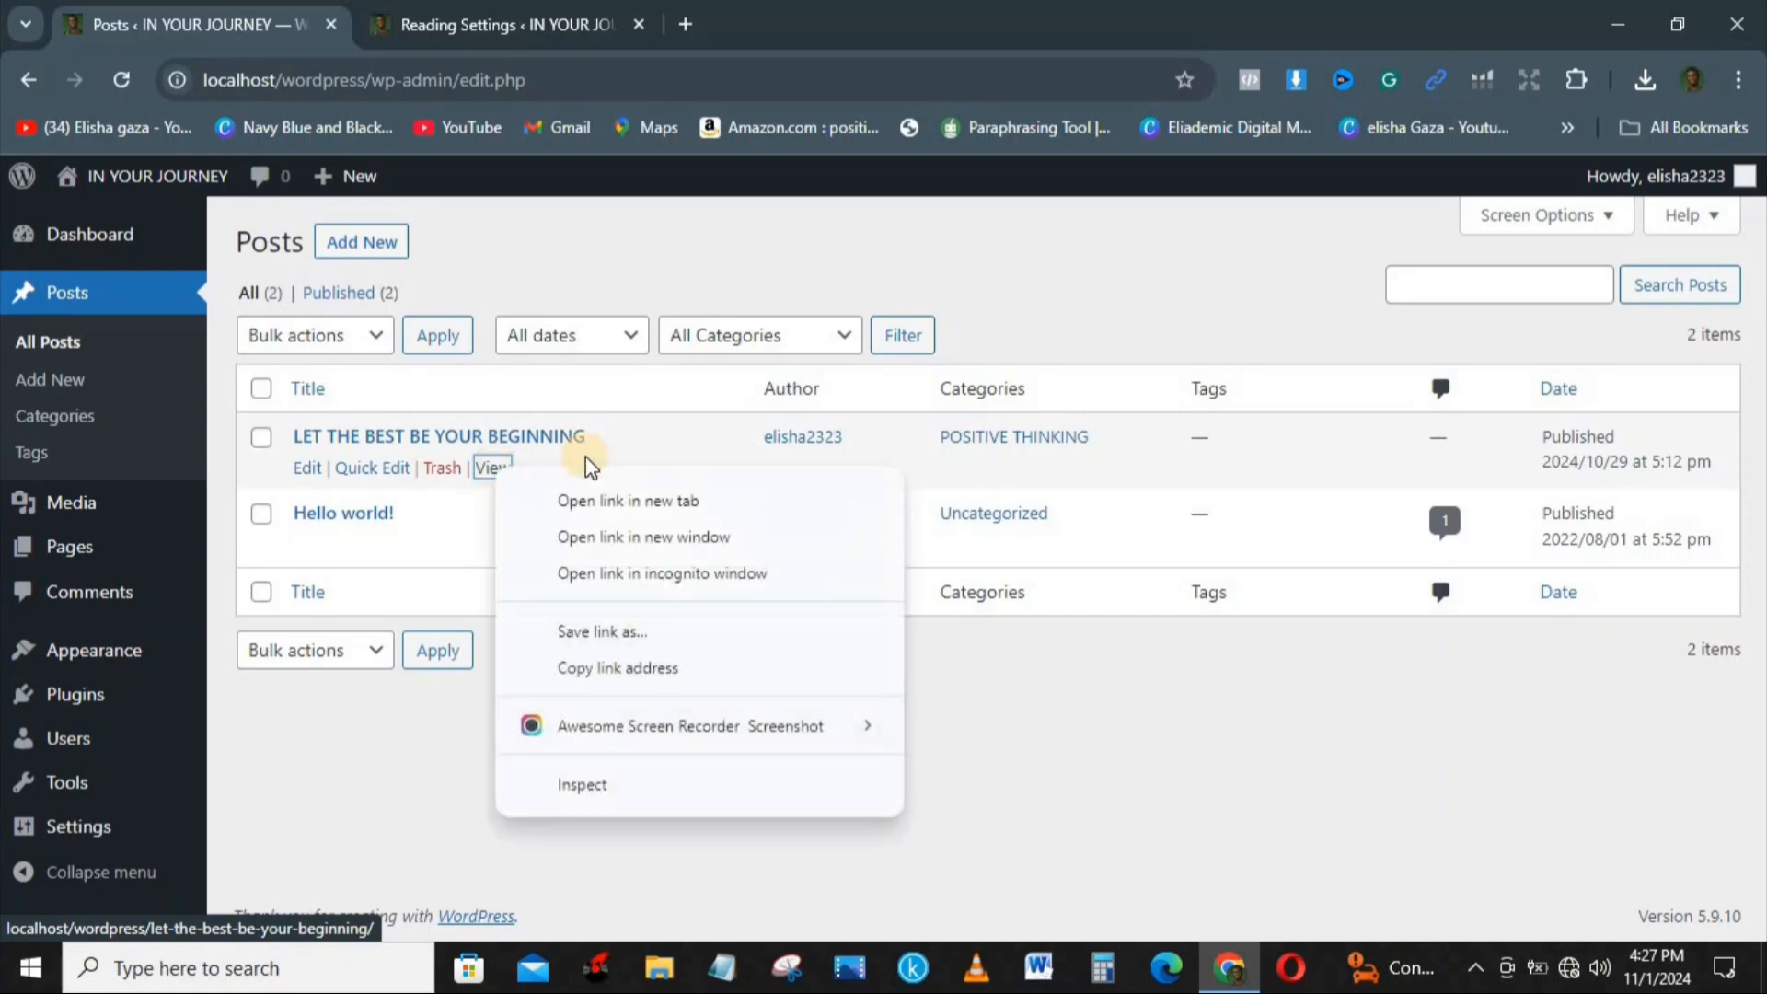
pyautogui.click(687, 500)
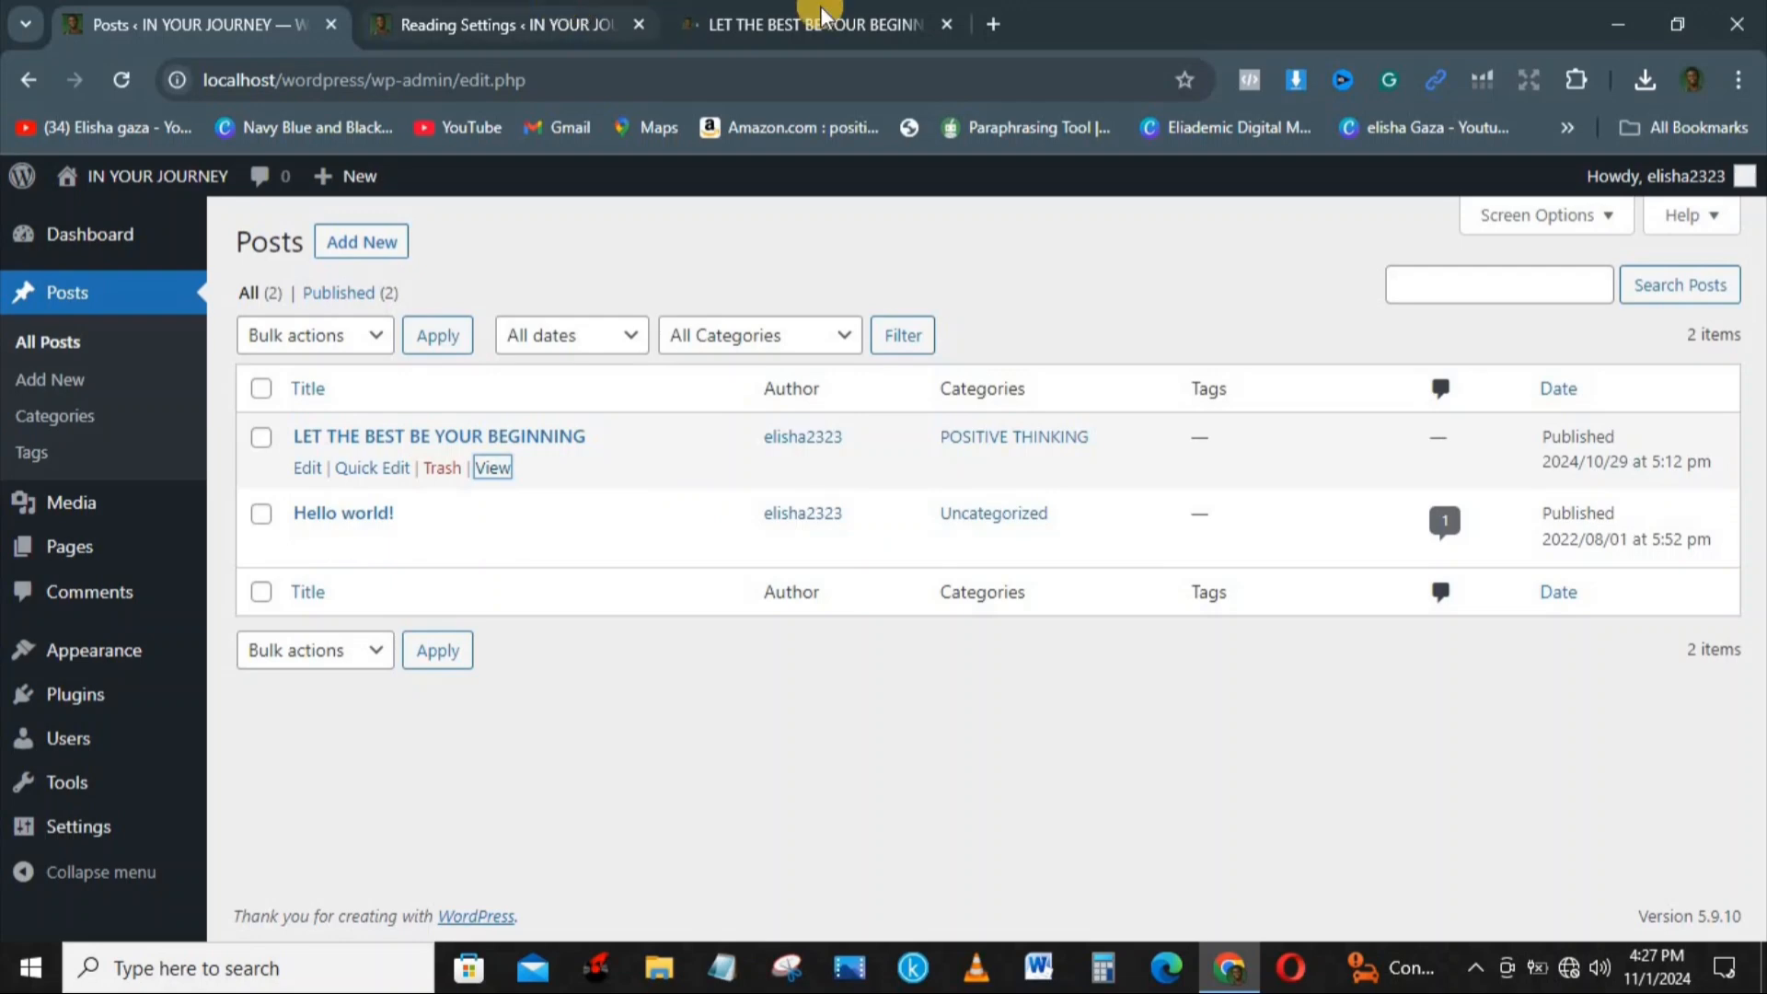
pyautogui.click(820, 9)
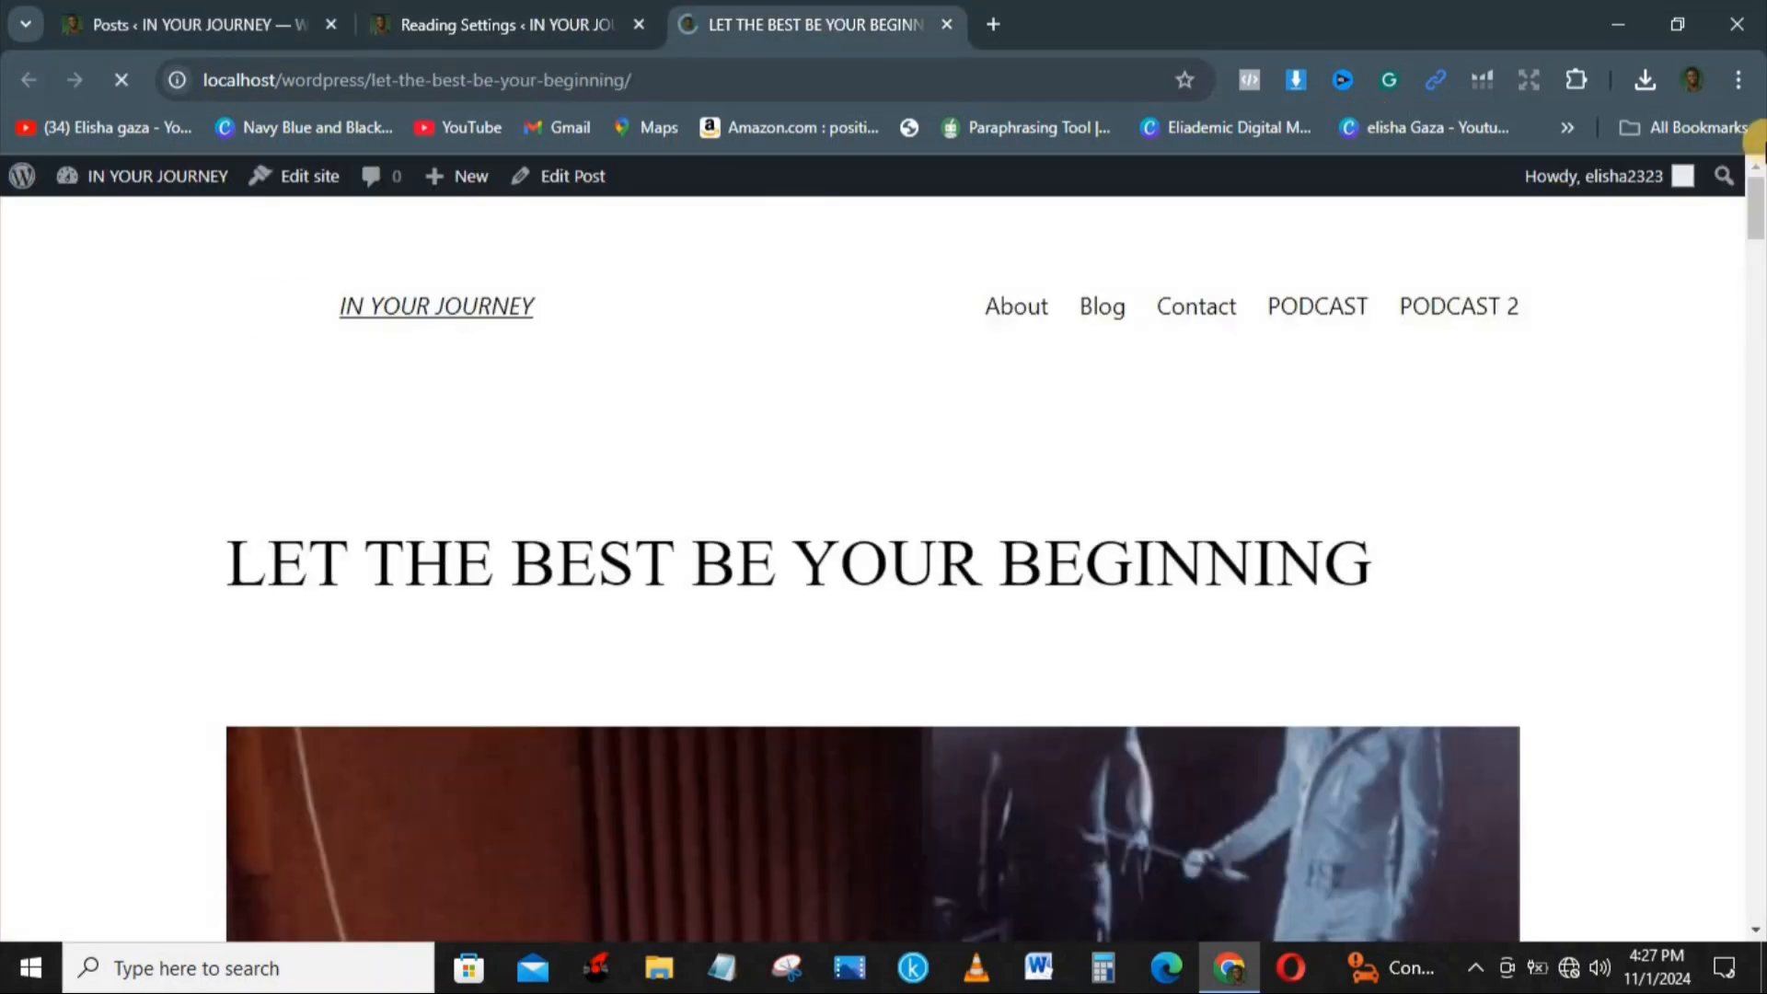
# Step: Read through the open post down to its closing paragraphs and return to the featured image
pyautogui.moveTo(1758, 197); pyautogui.dragTo(1759, 578)
pyautogui.click(1758, 734)
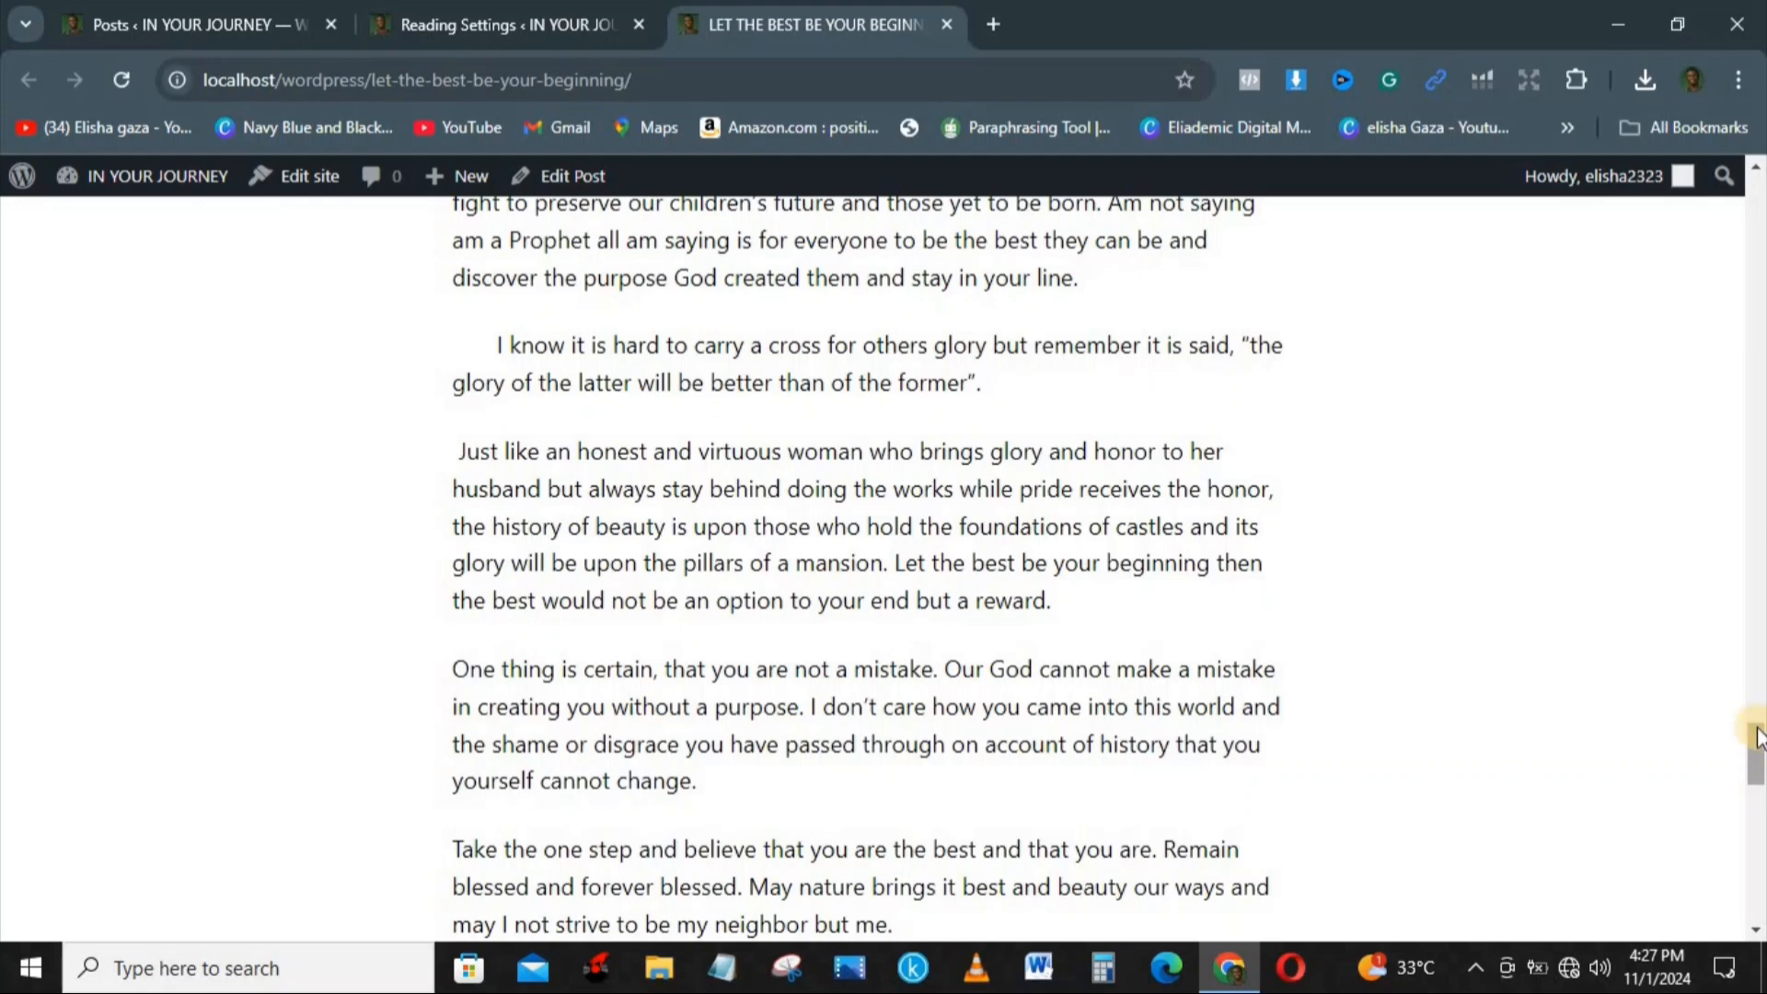
pyautogui.click(1758, 326)
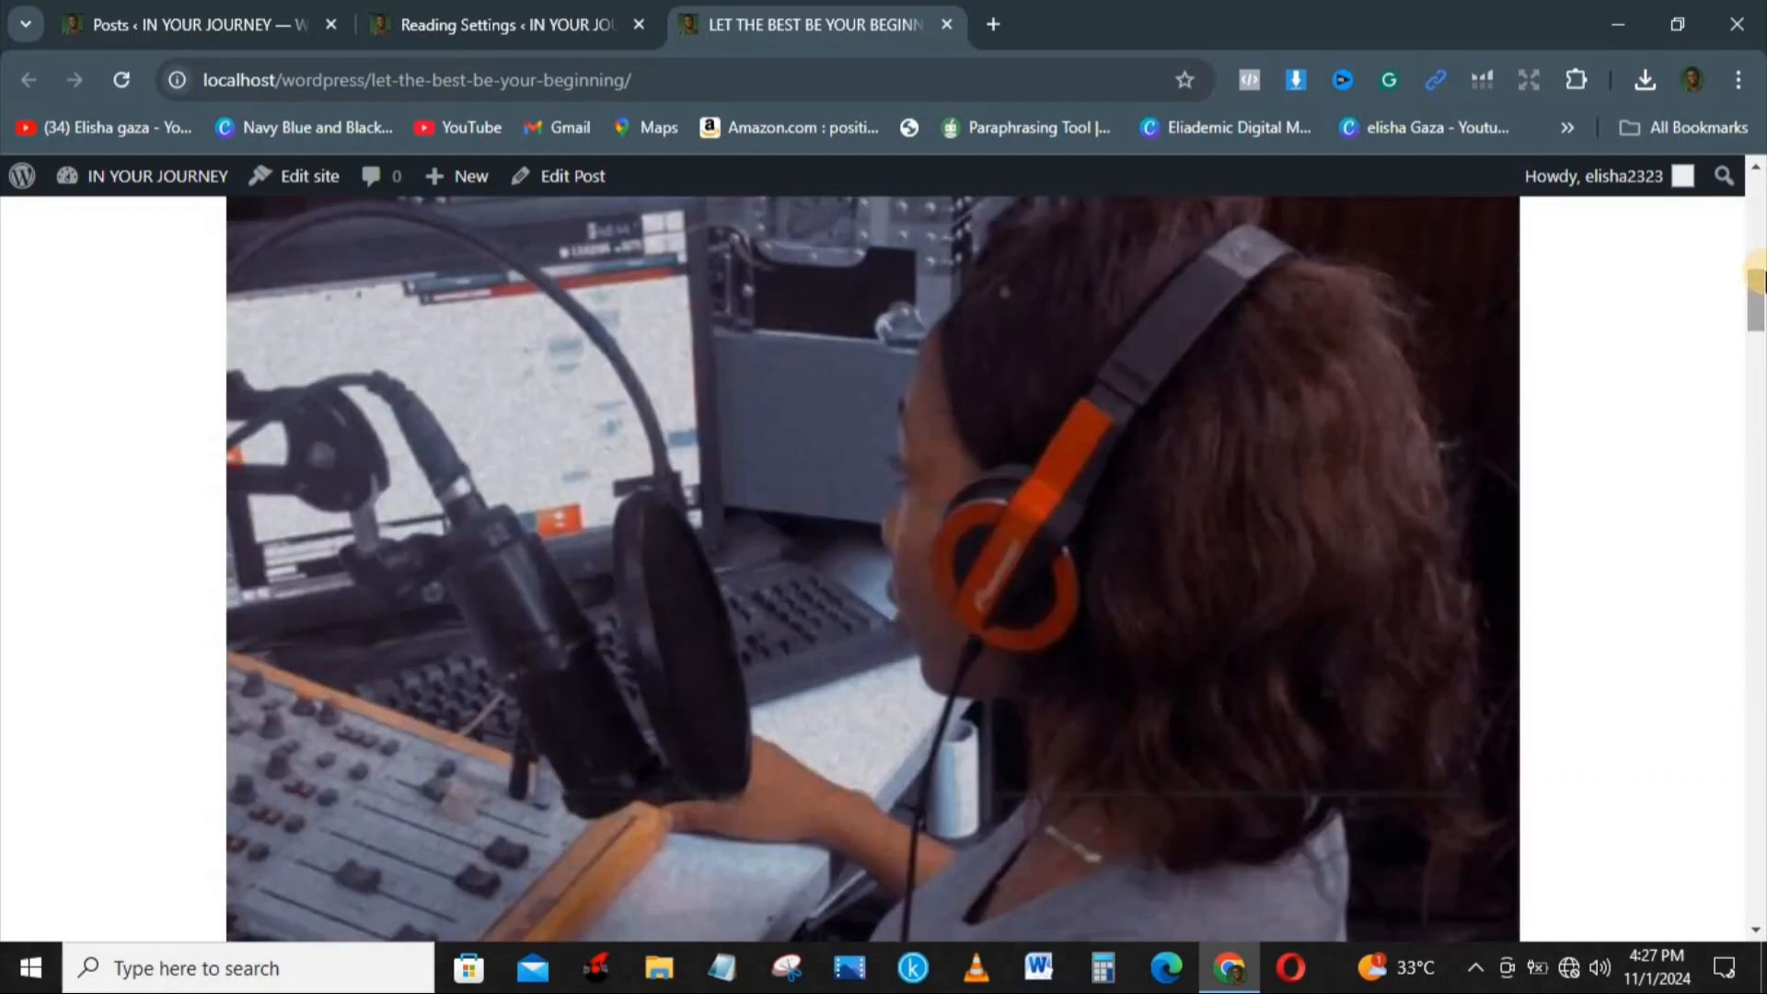
# Step: In the Reading settings, include only an excerpt for each post in a feed and save the changes
pyautogui.click(267, 15)
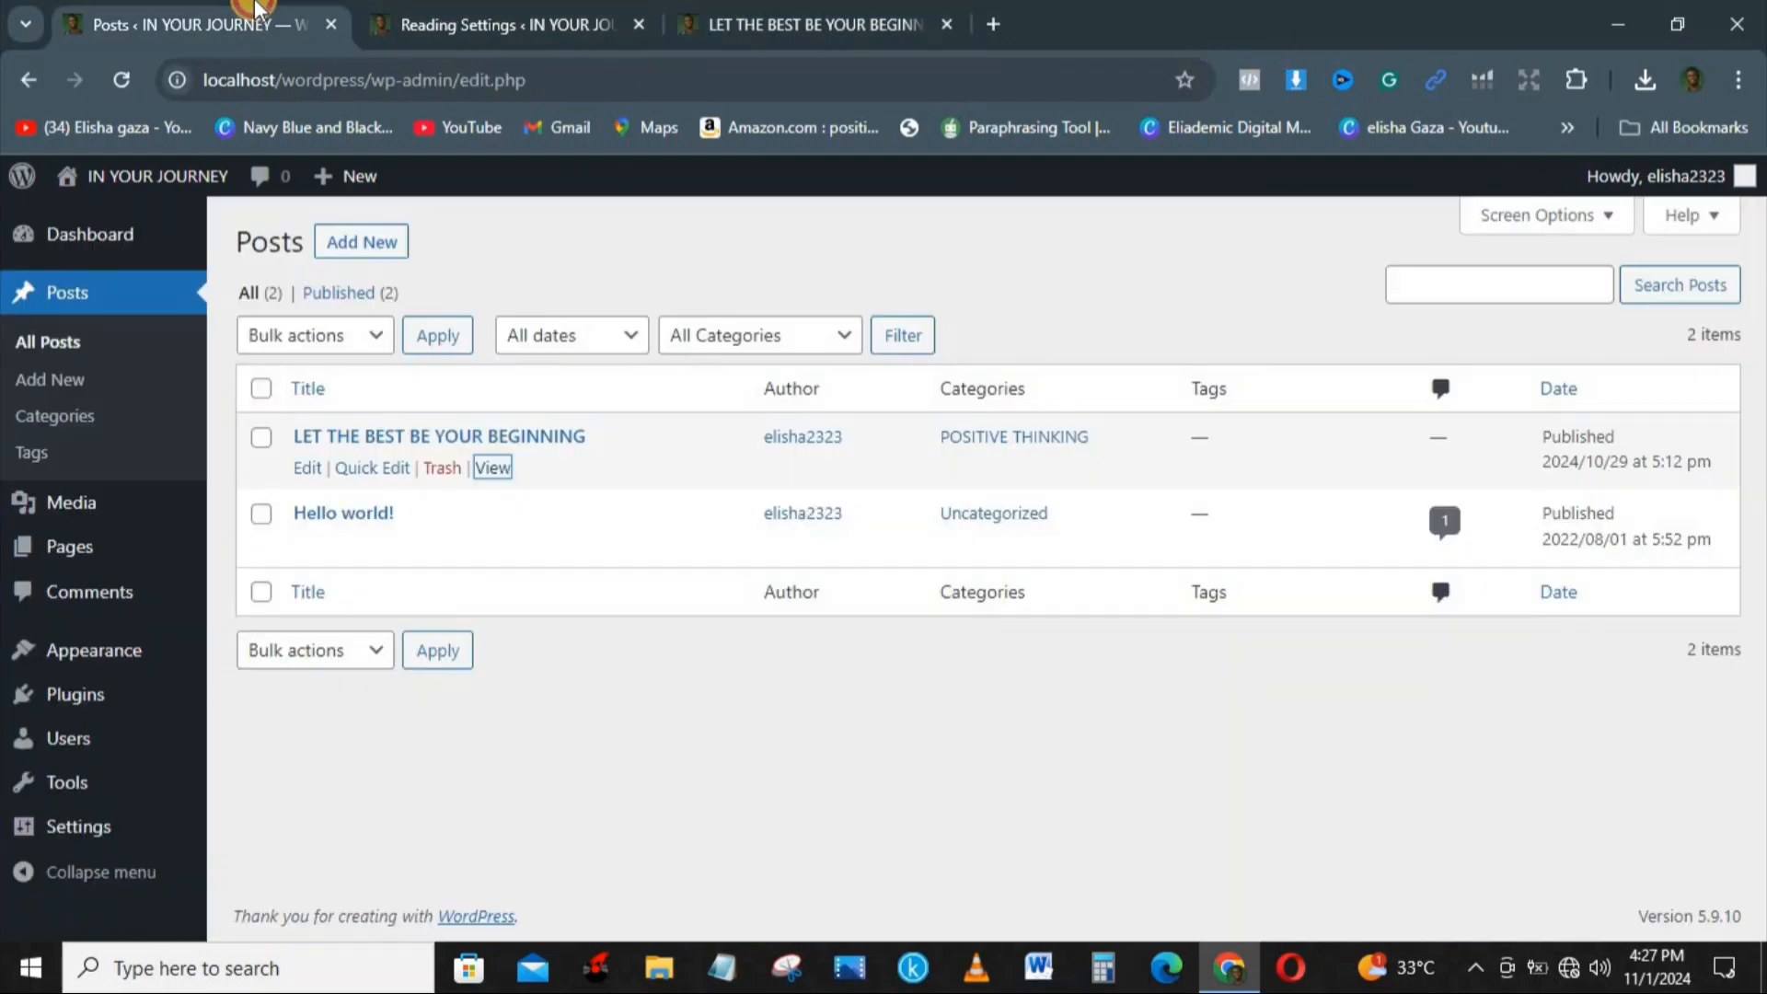
pyautogui.click(412, 23)
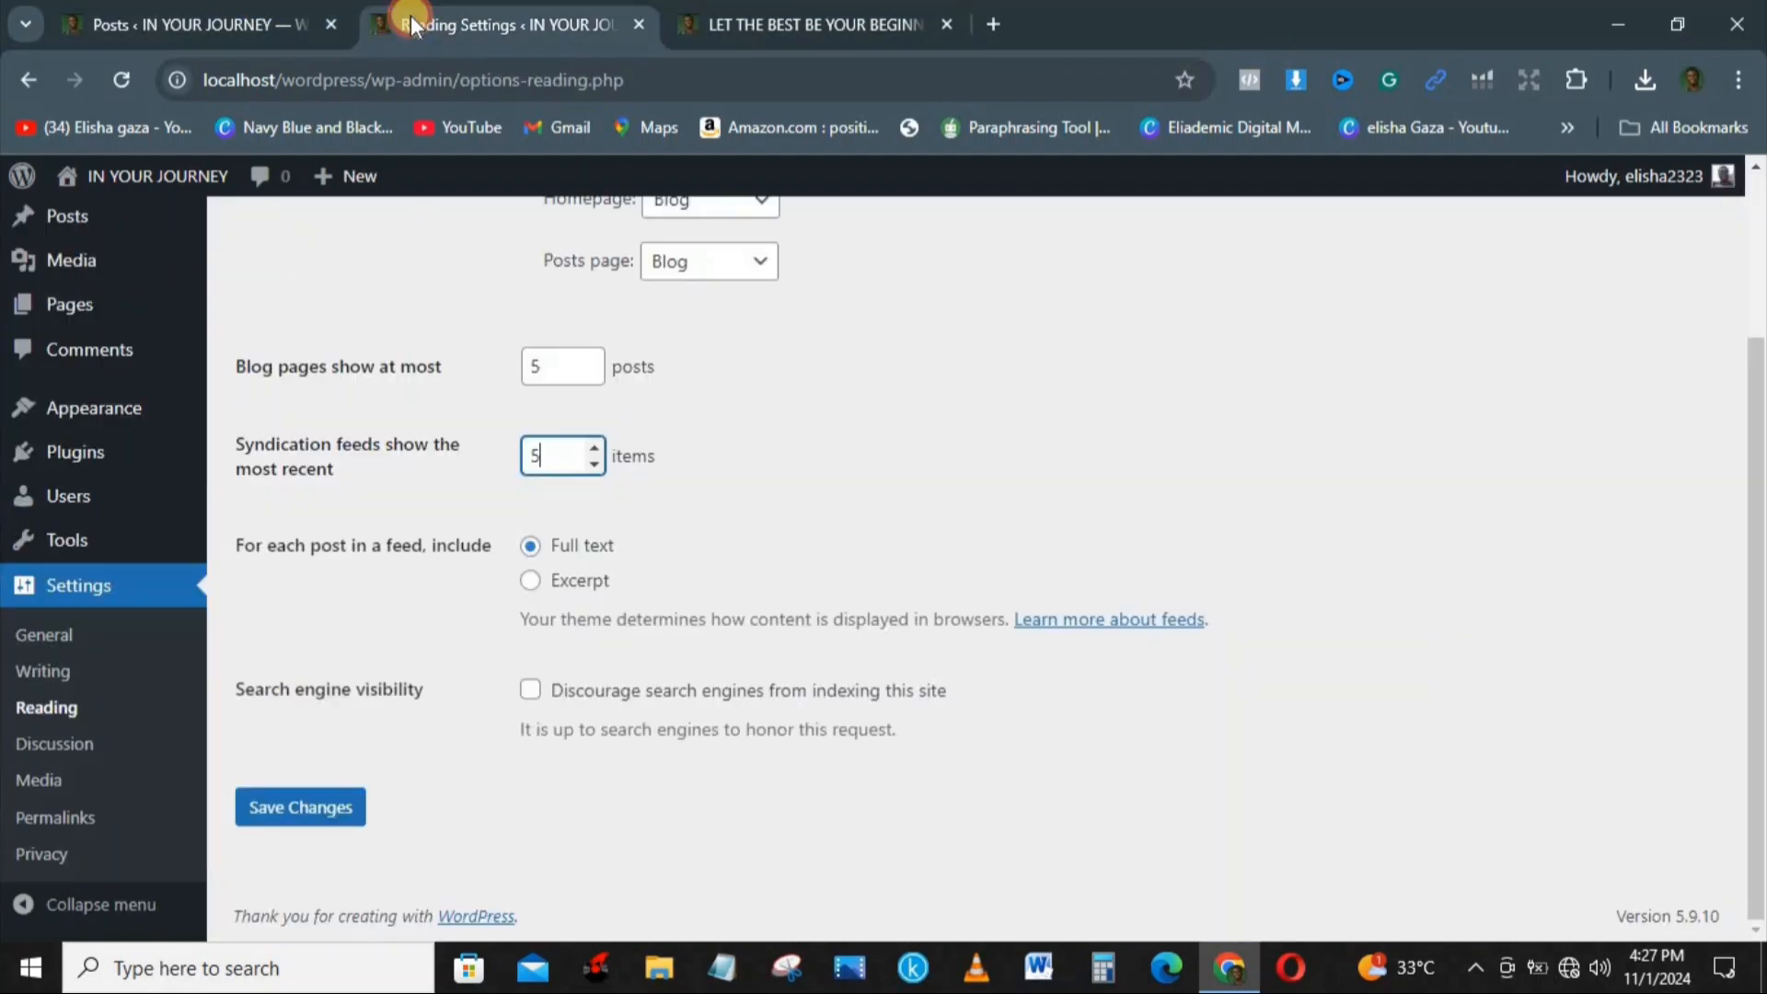
pyautogui.click(530, 580)
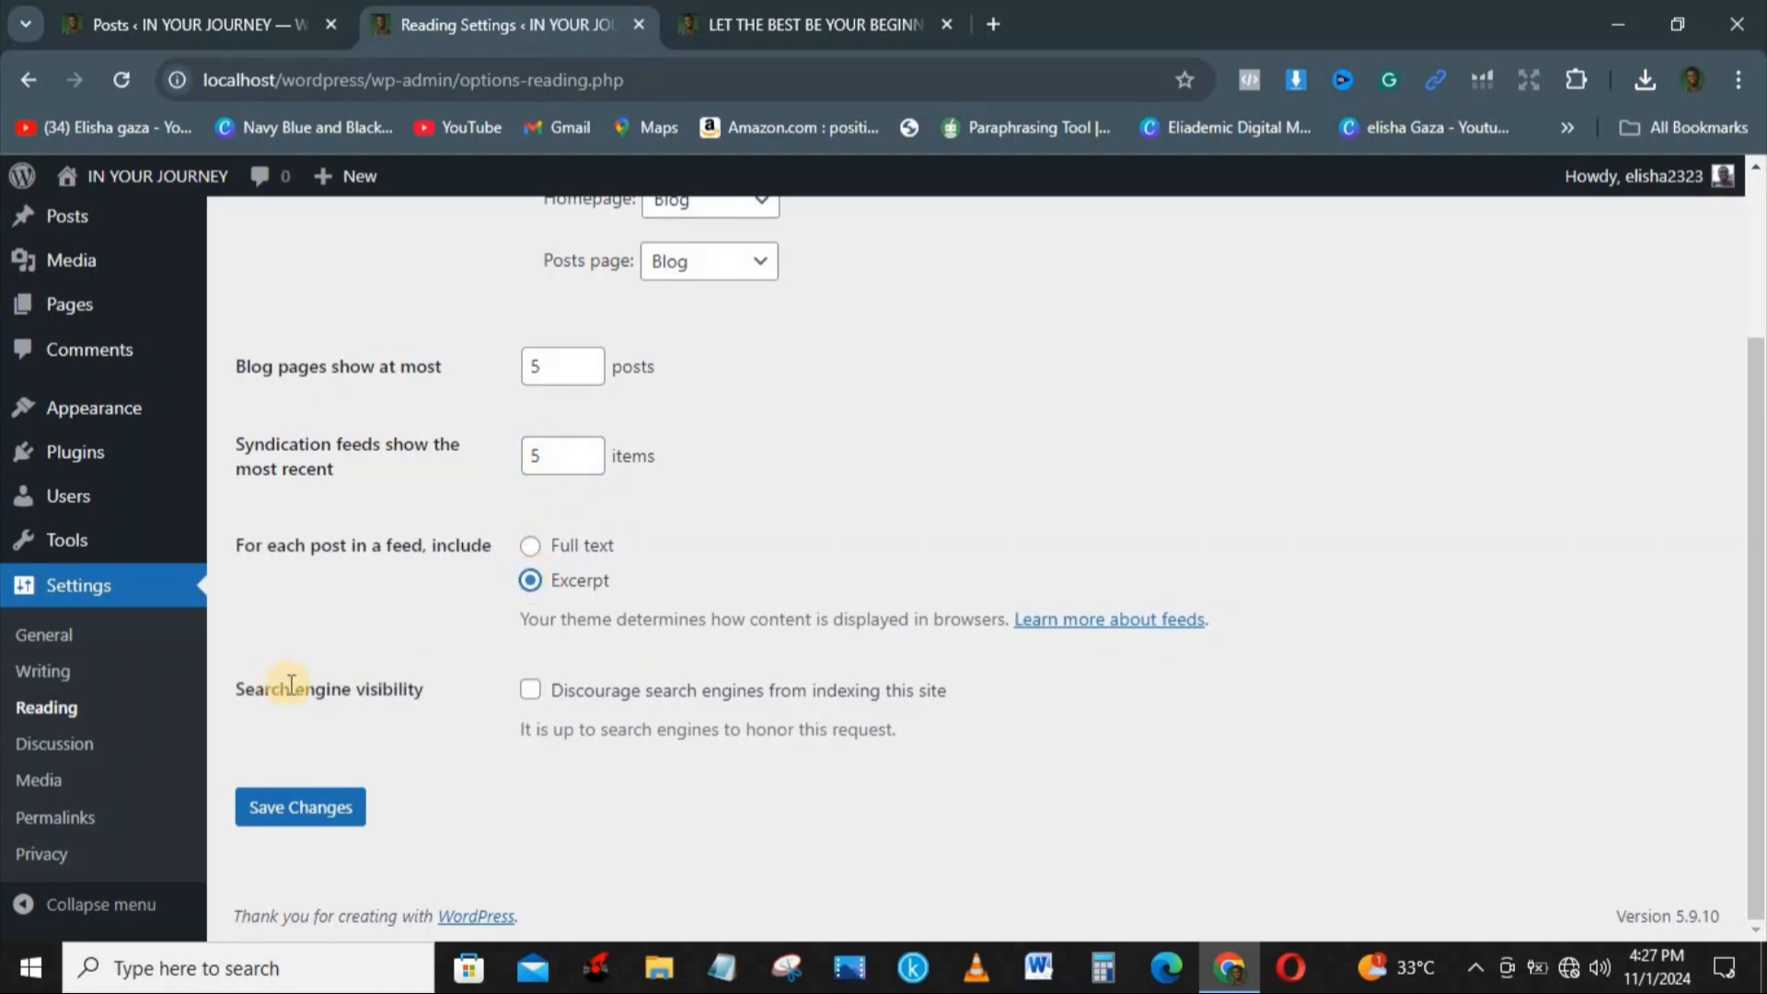
pyautogui.click(315, 819)
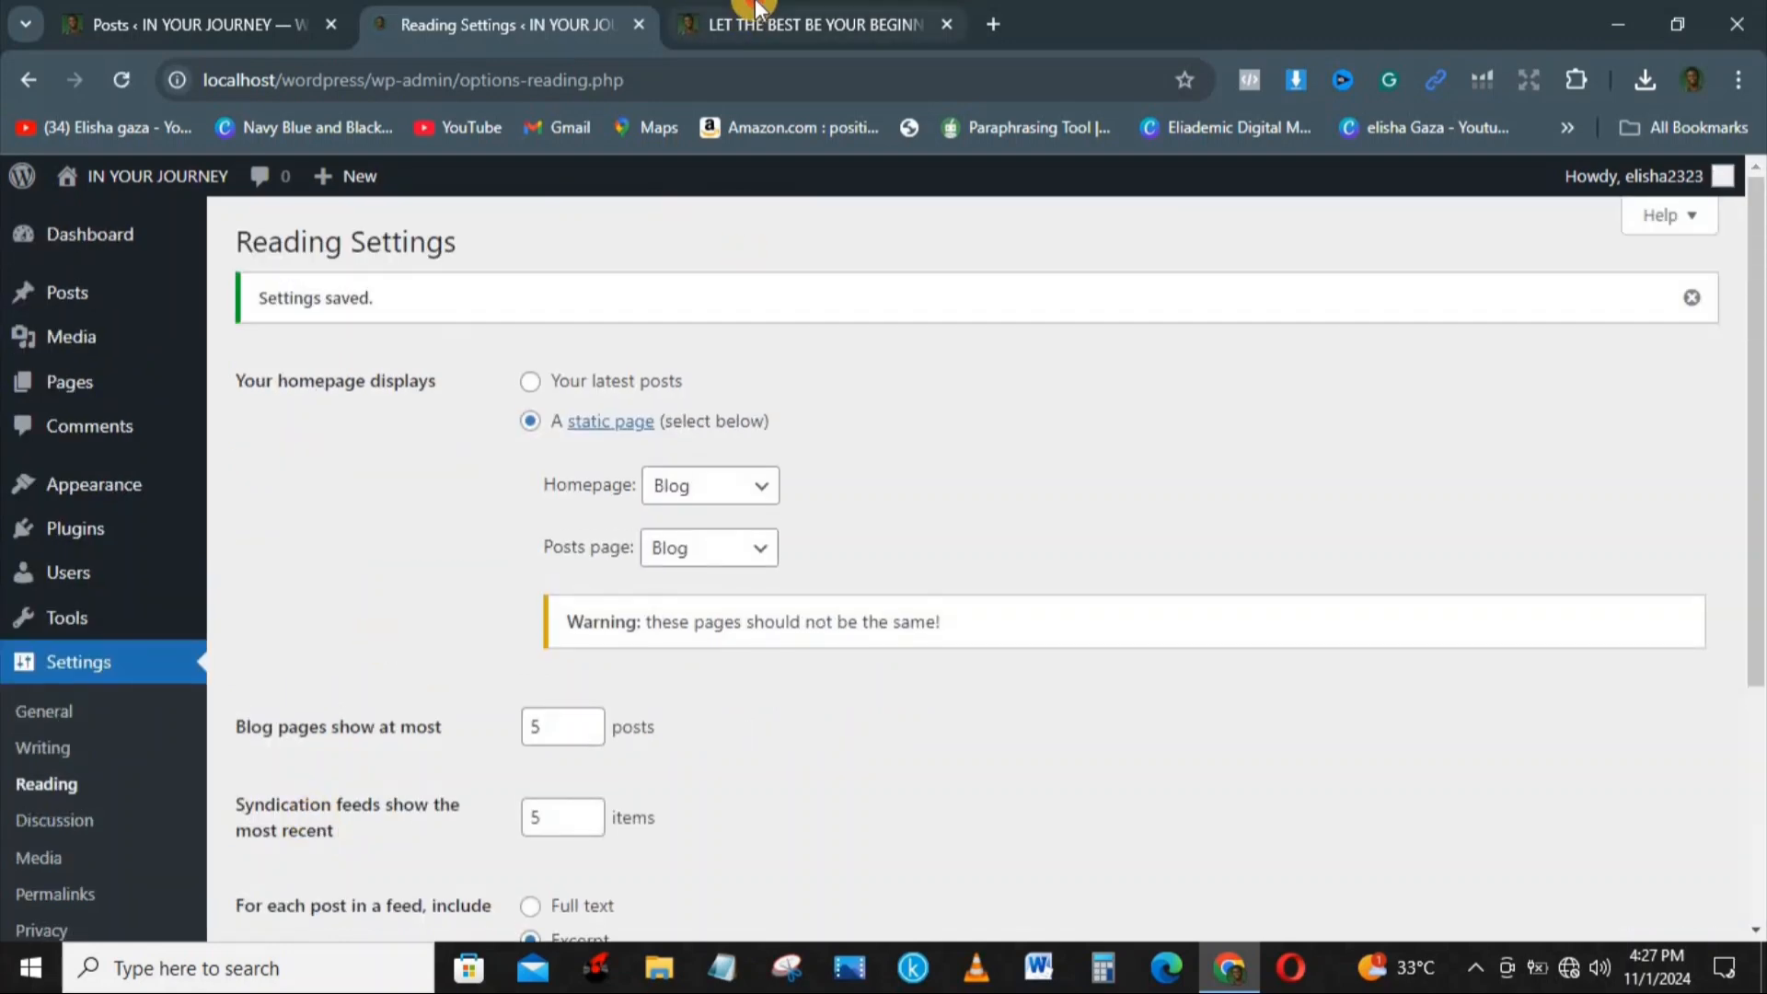
# Step: Check the top of the published post page, including its header, navigation and title
pyautogui.click(810, 24)
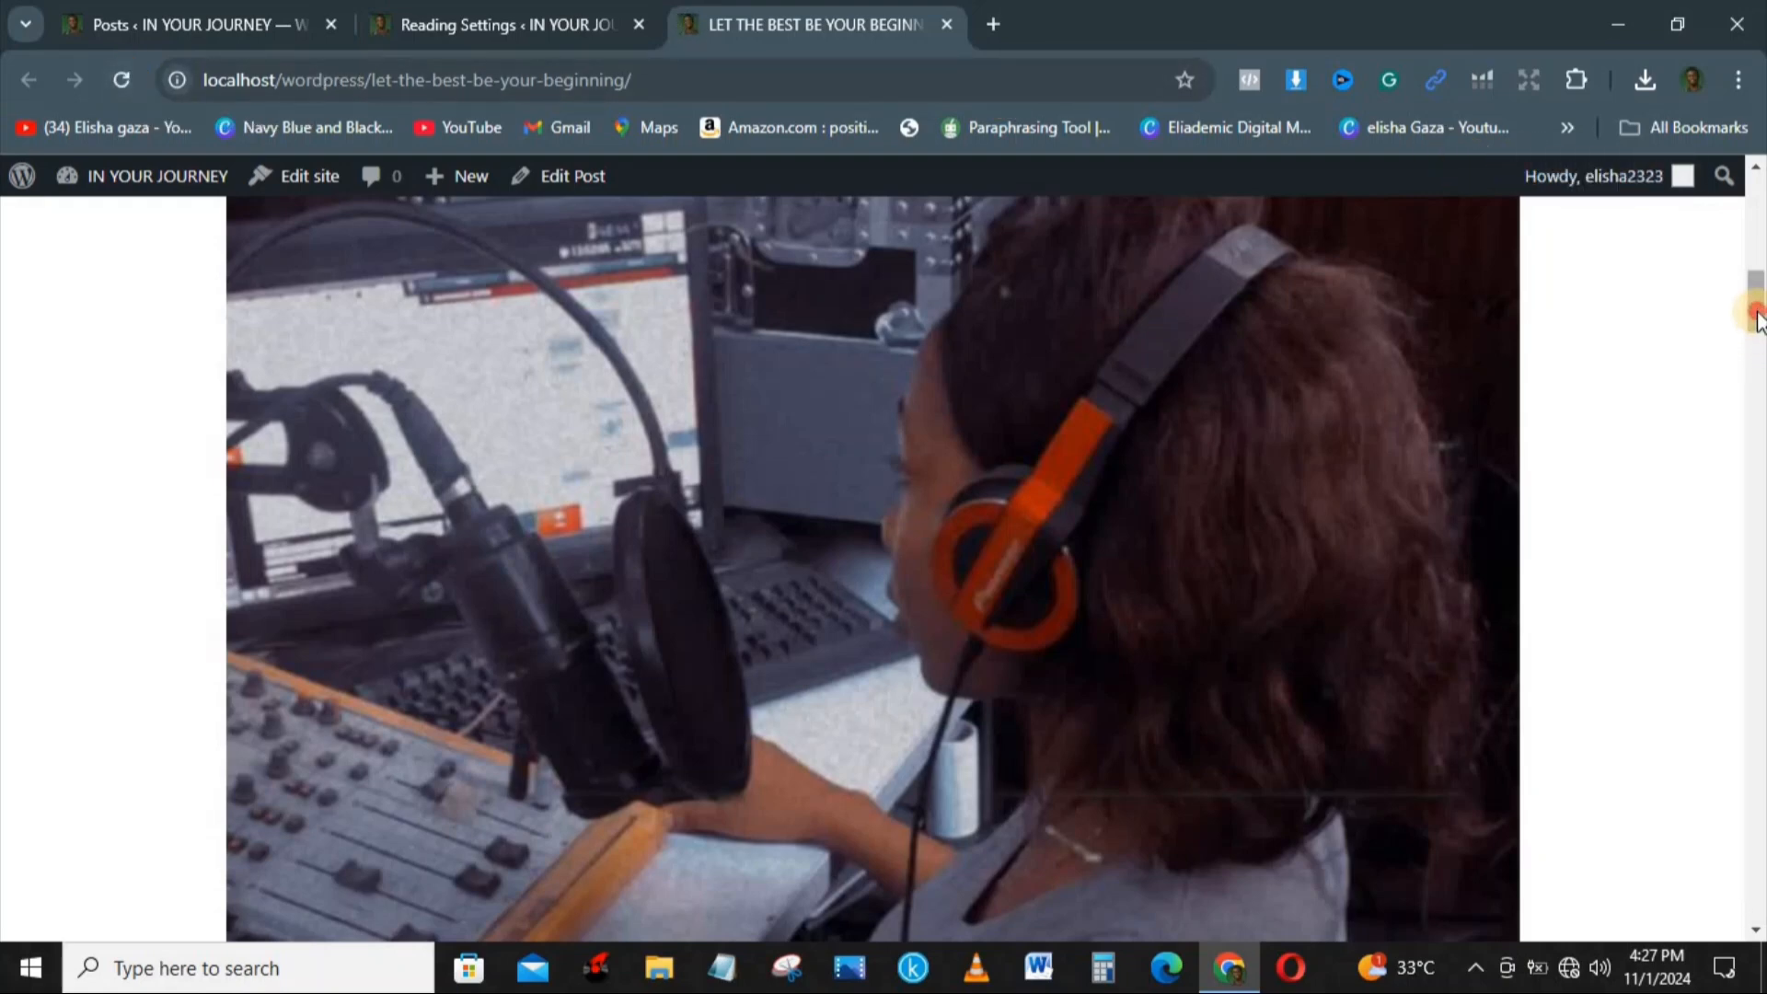
pyautogui.moveTo(1758, 313); pyautogui.dragTo(1761, 111)
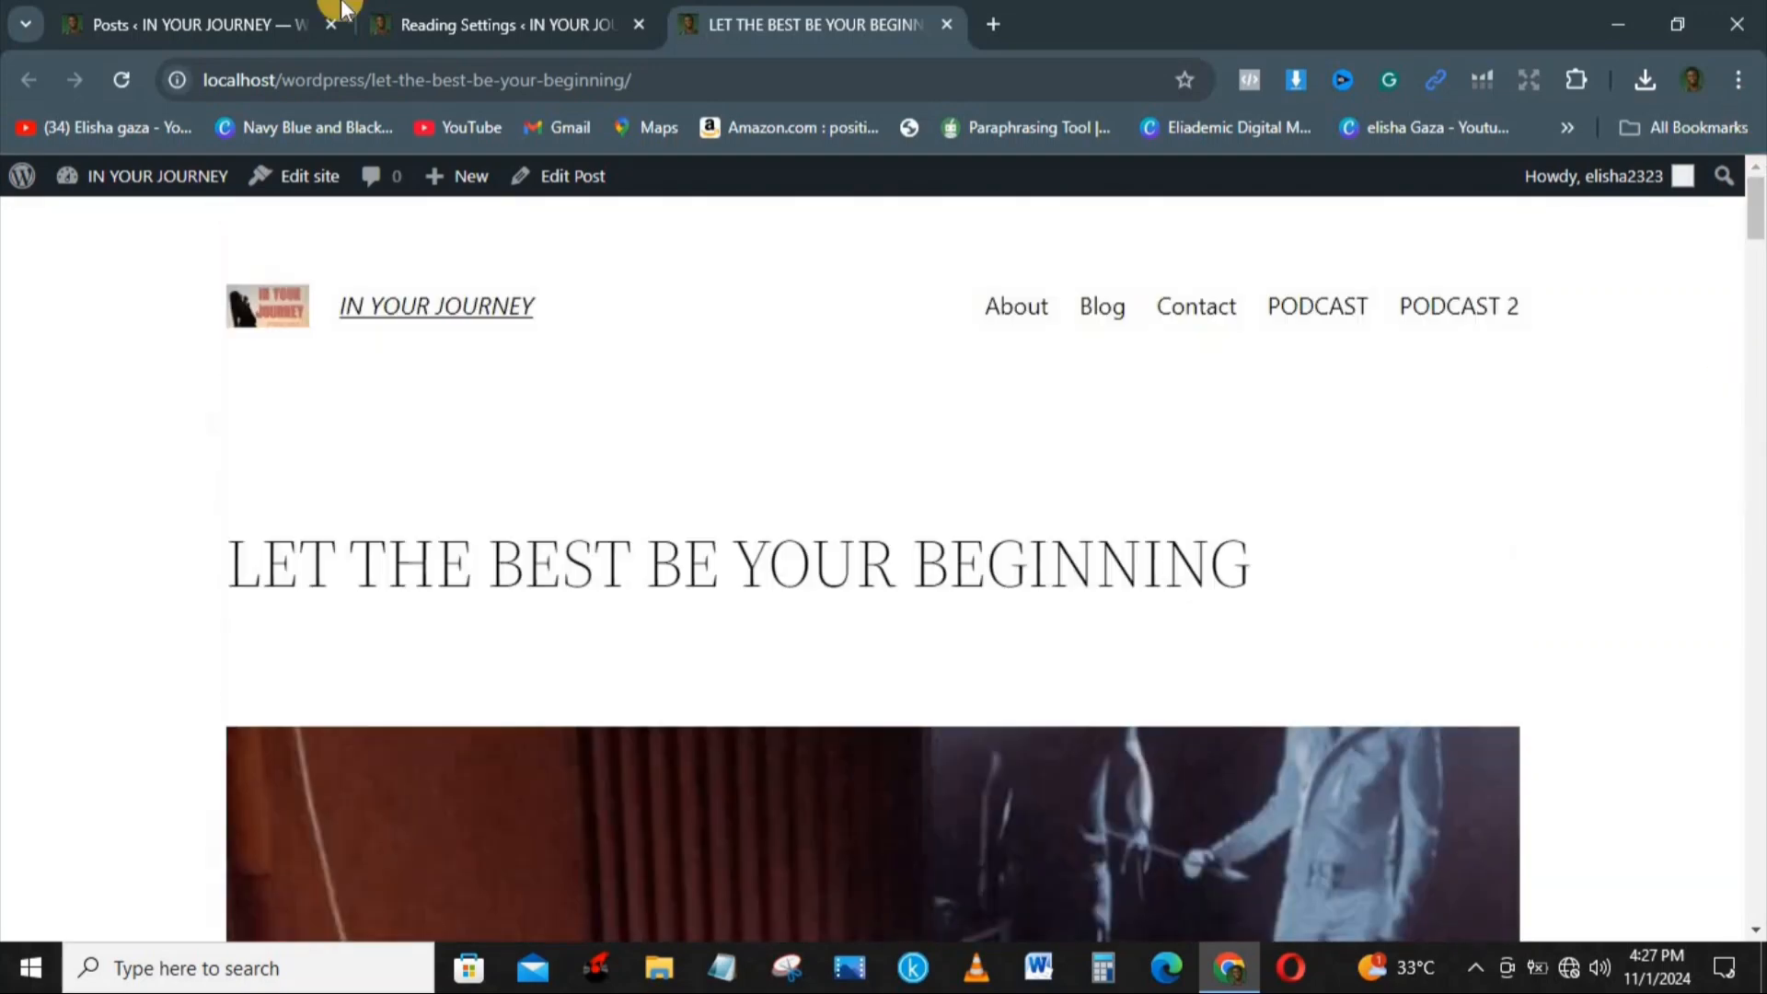
pyautogui.click(295, 13)
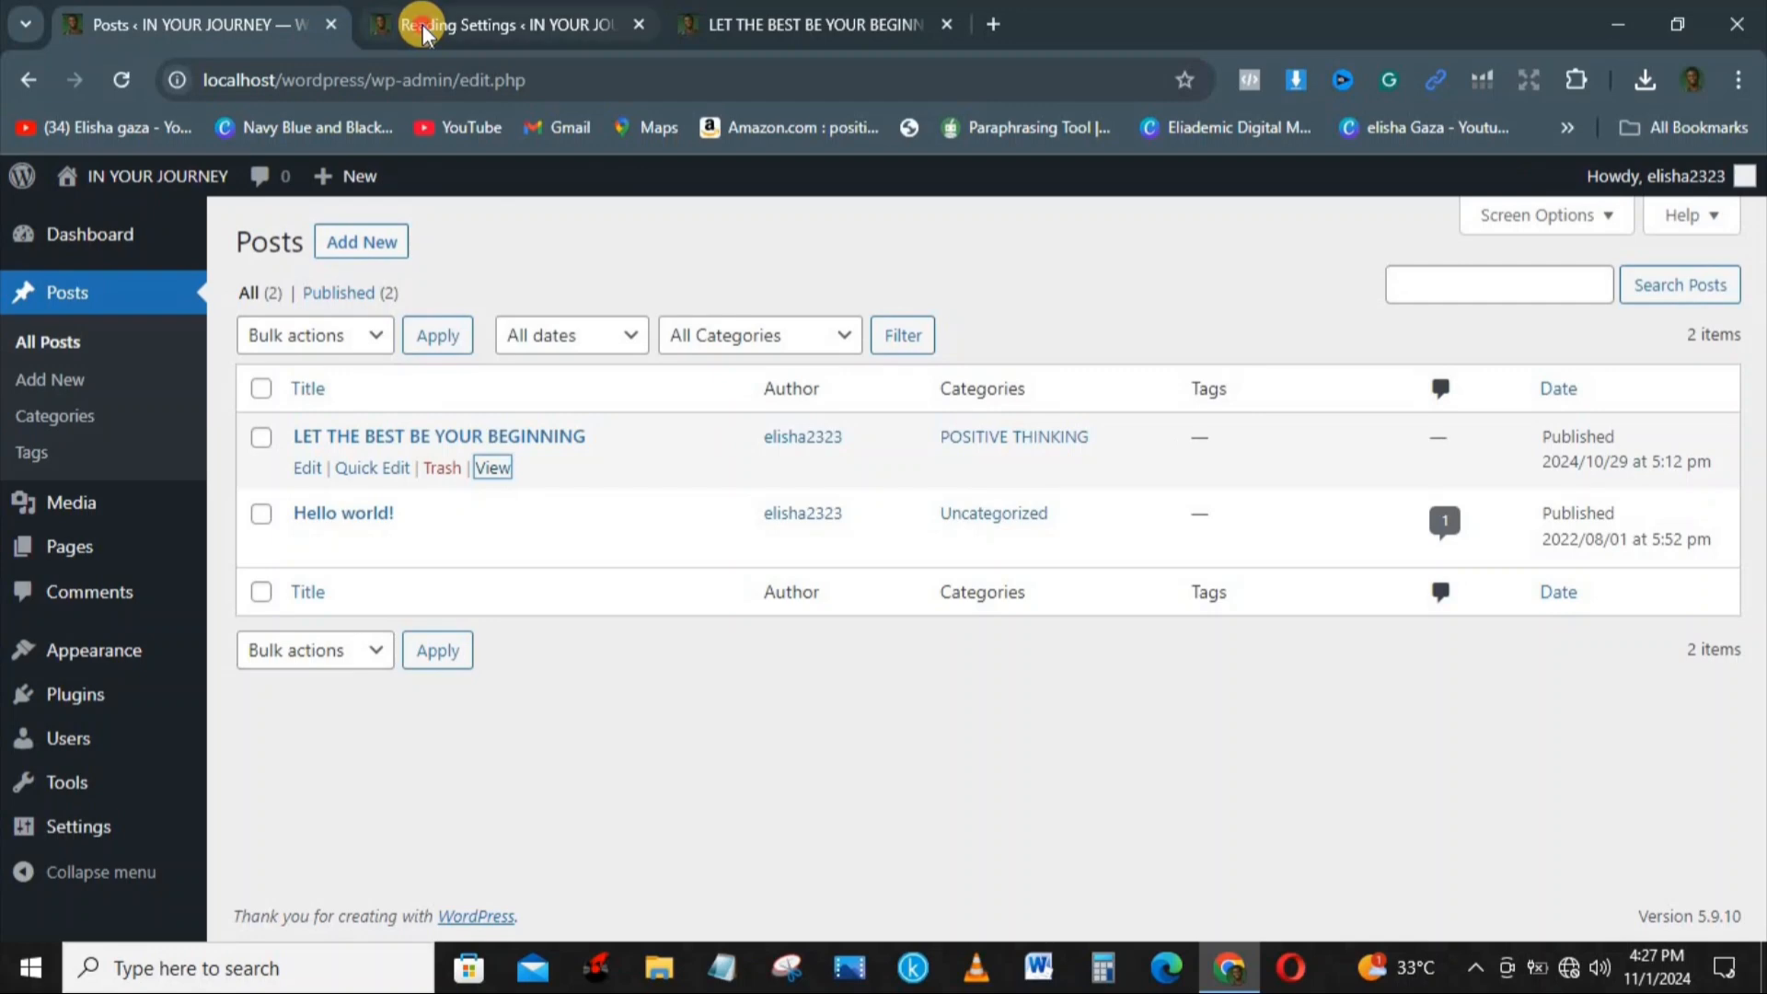
# Step: In the Reading settings, set the posts page to PODCAST and save the changes
pyautogui.click(419, 24)
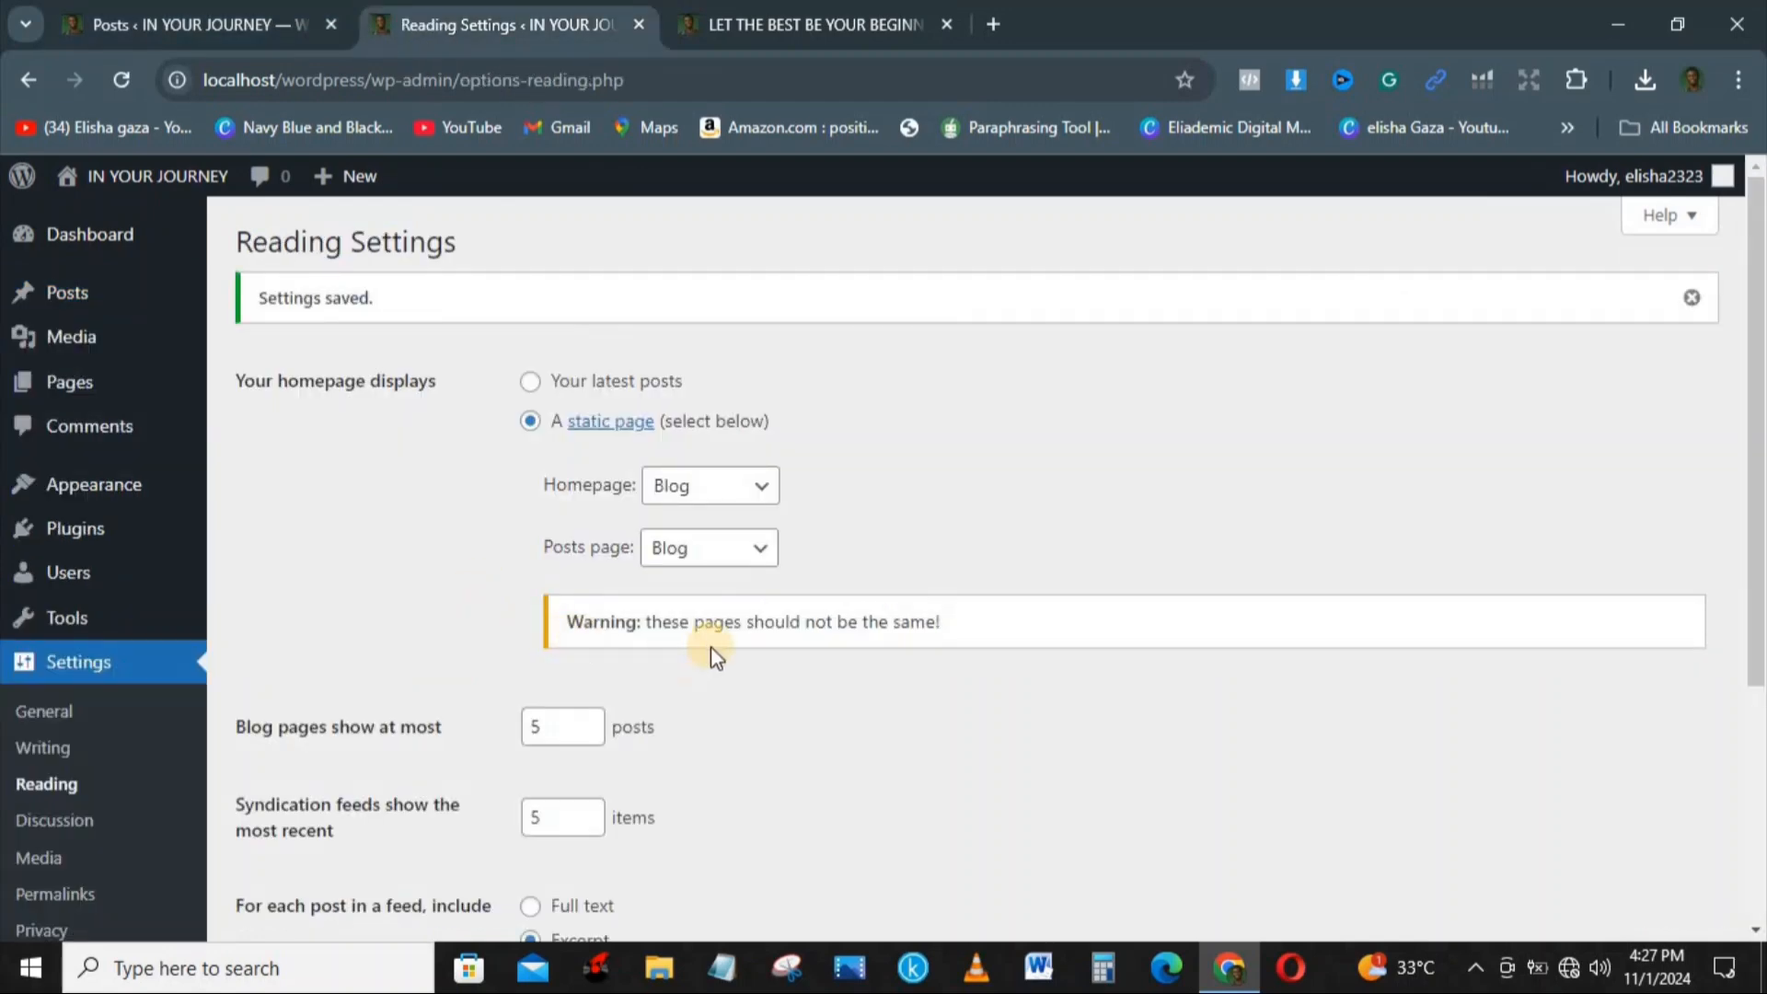
pyautogui.click(727, 548)
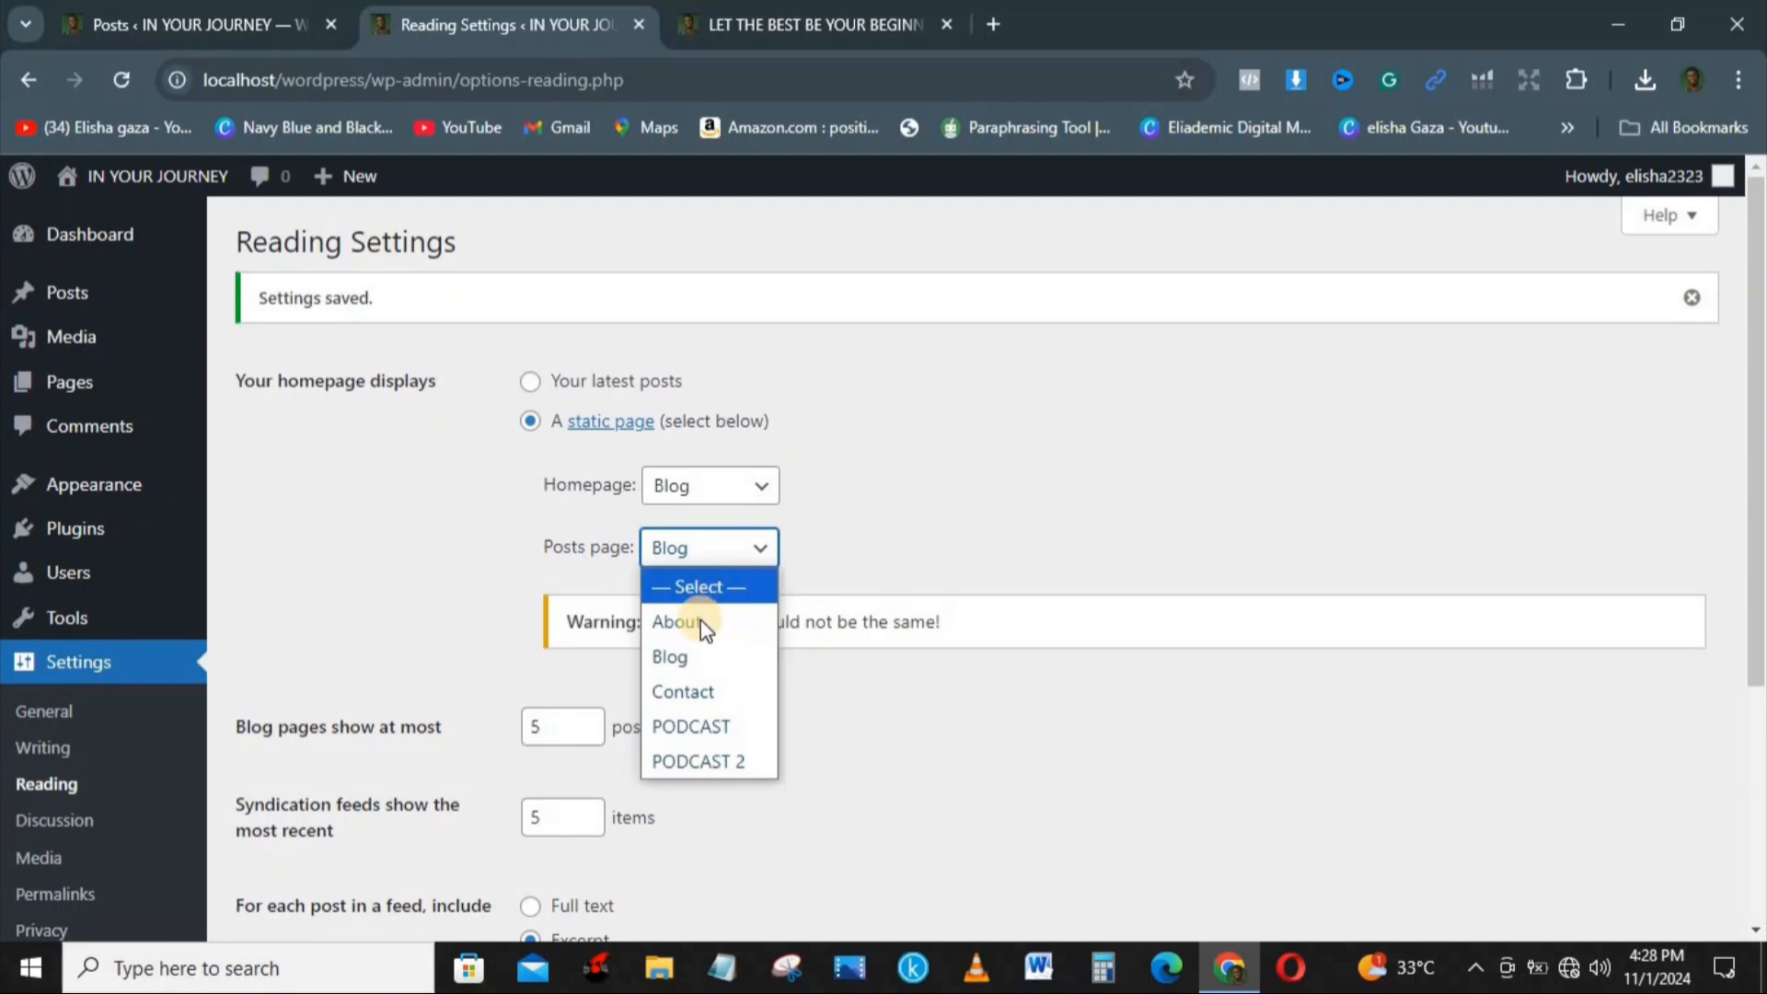
pyautogui.click(699, 741)
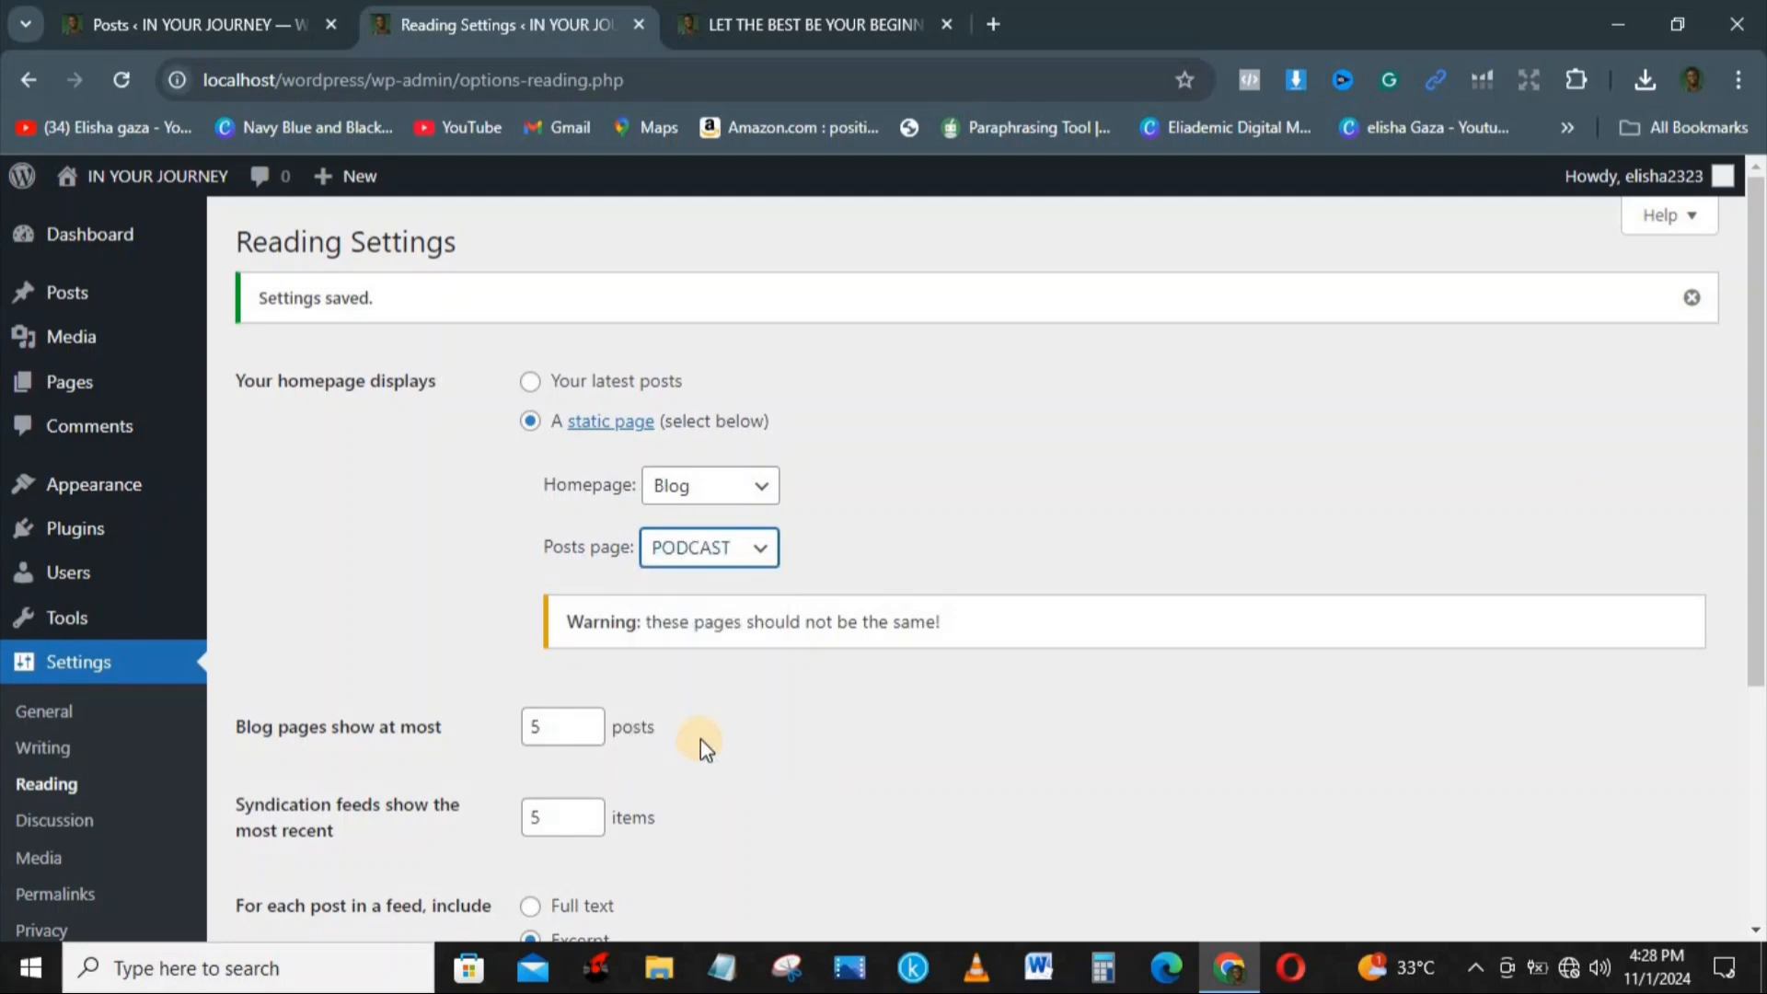
pyautogui.moveTo(1758, 451); pyautogui.dragTo(1760, 649)
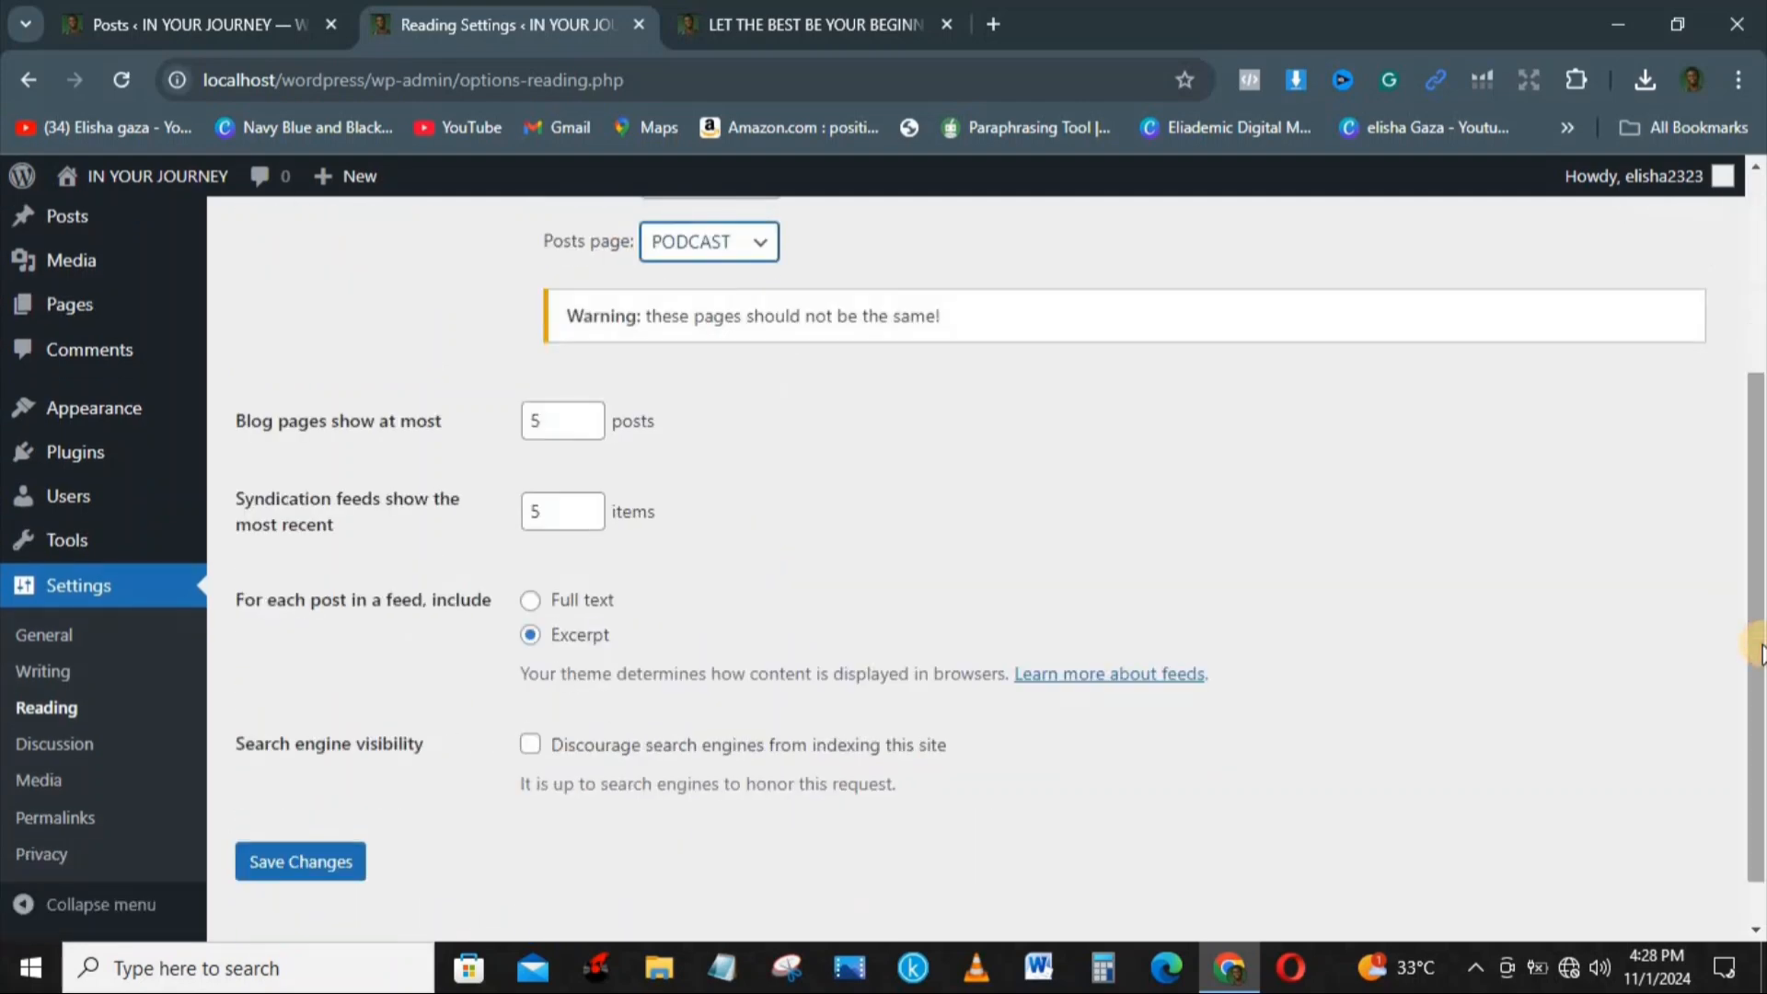
pyautogui.click(258, 861)
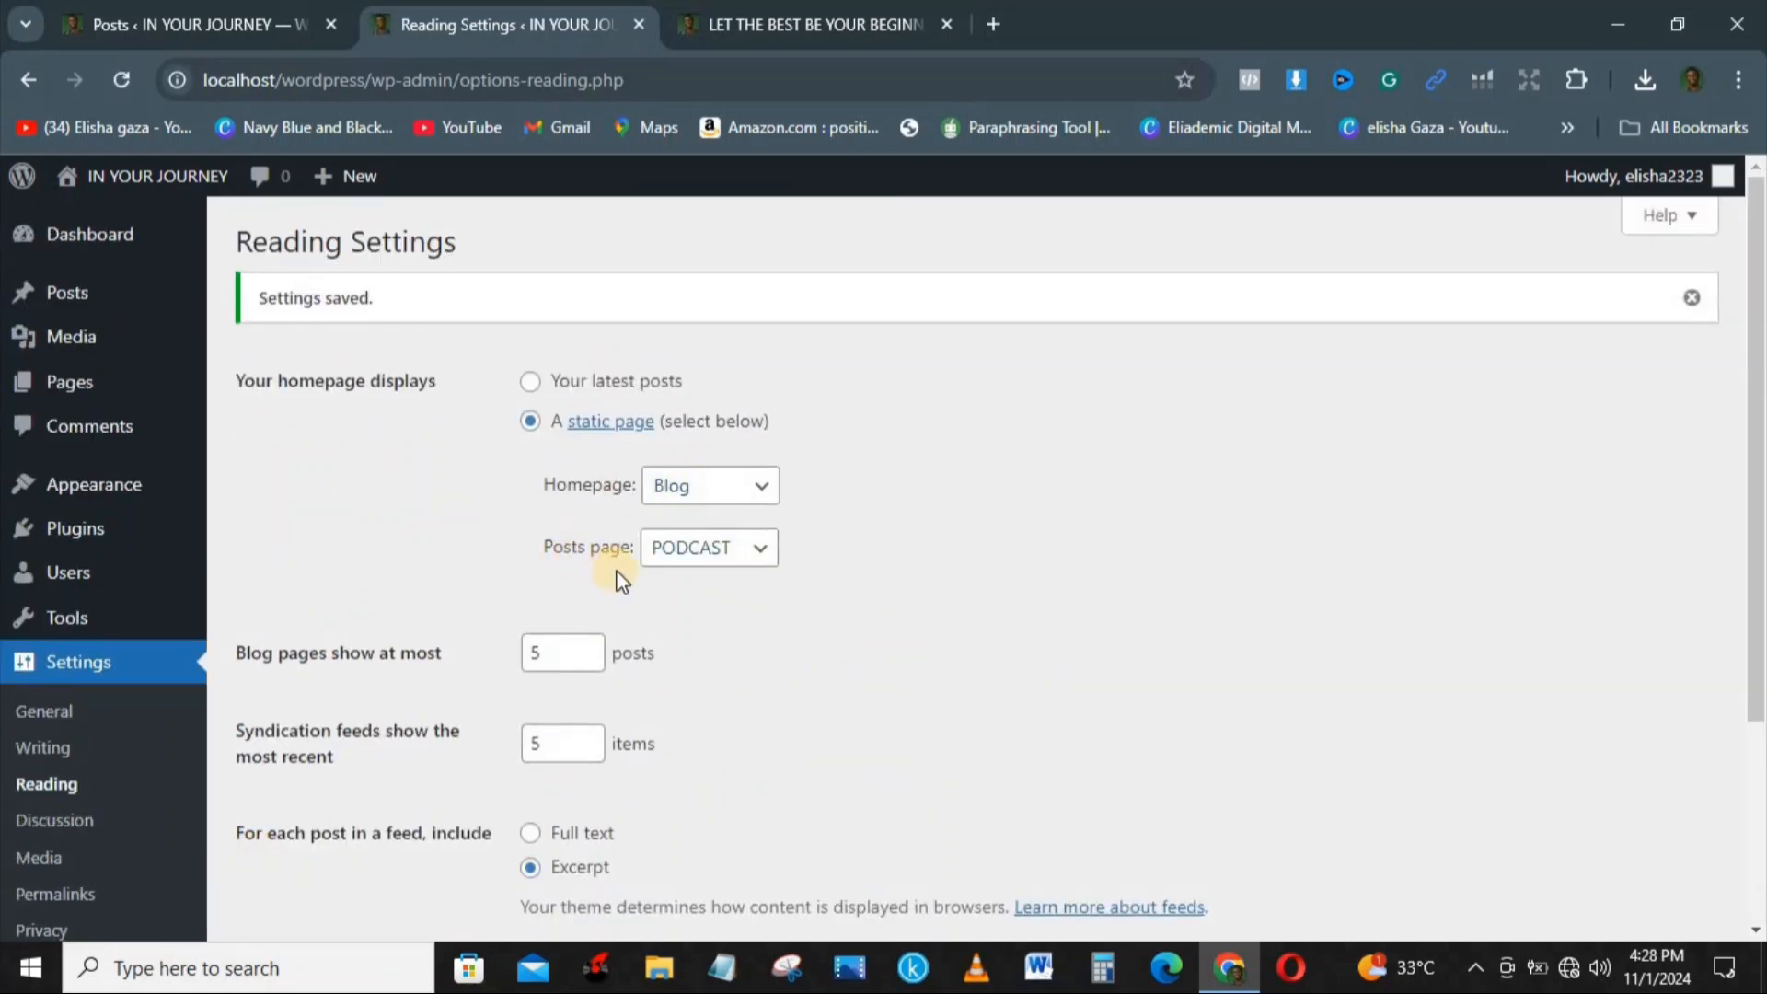
# Step: Recheck the top of the published post and look through the Discussion settings down to the default avatar options
pyautogui.click(855, 11)
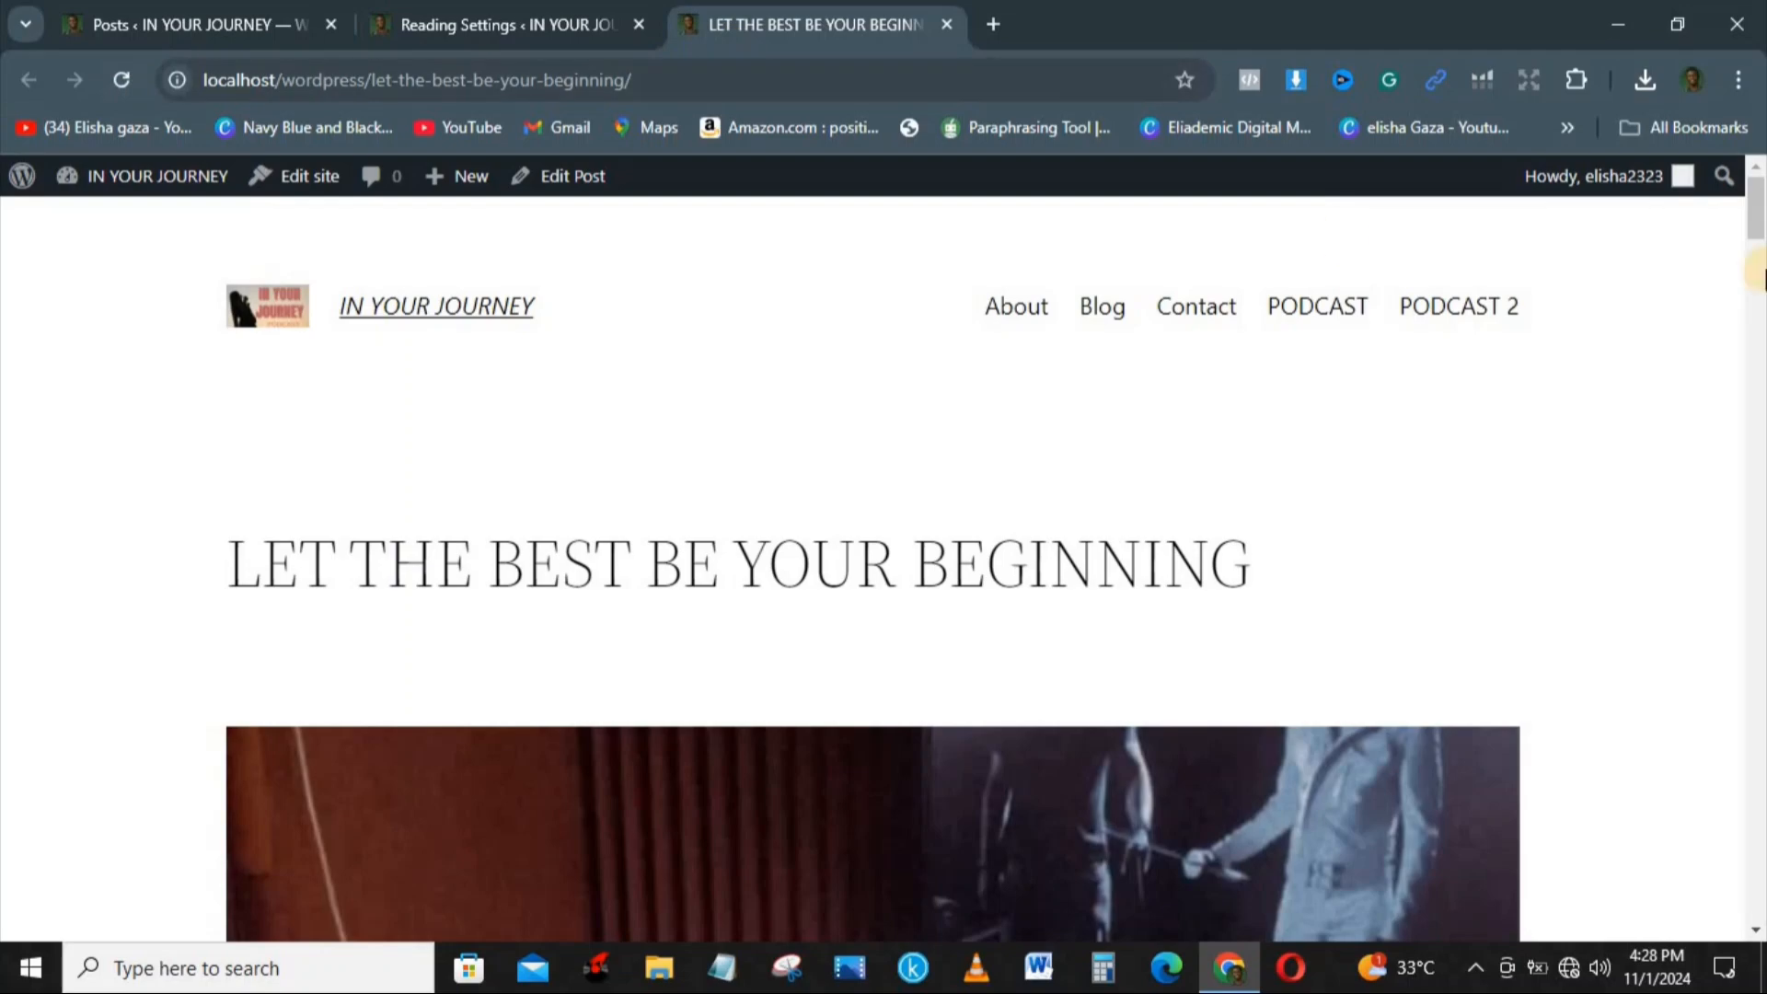
pyautogui.moveTo(1760, 212); pyautogui.dragTo(1762, 162)
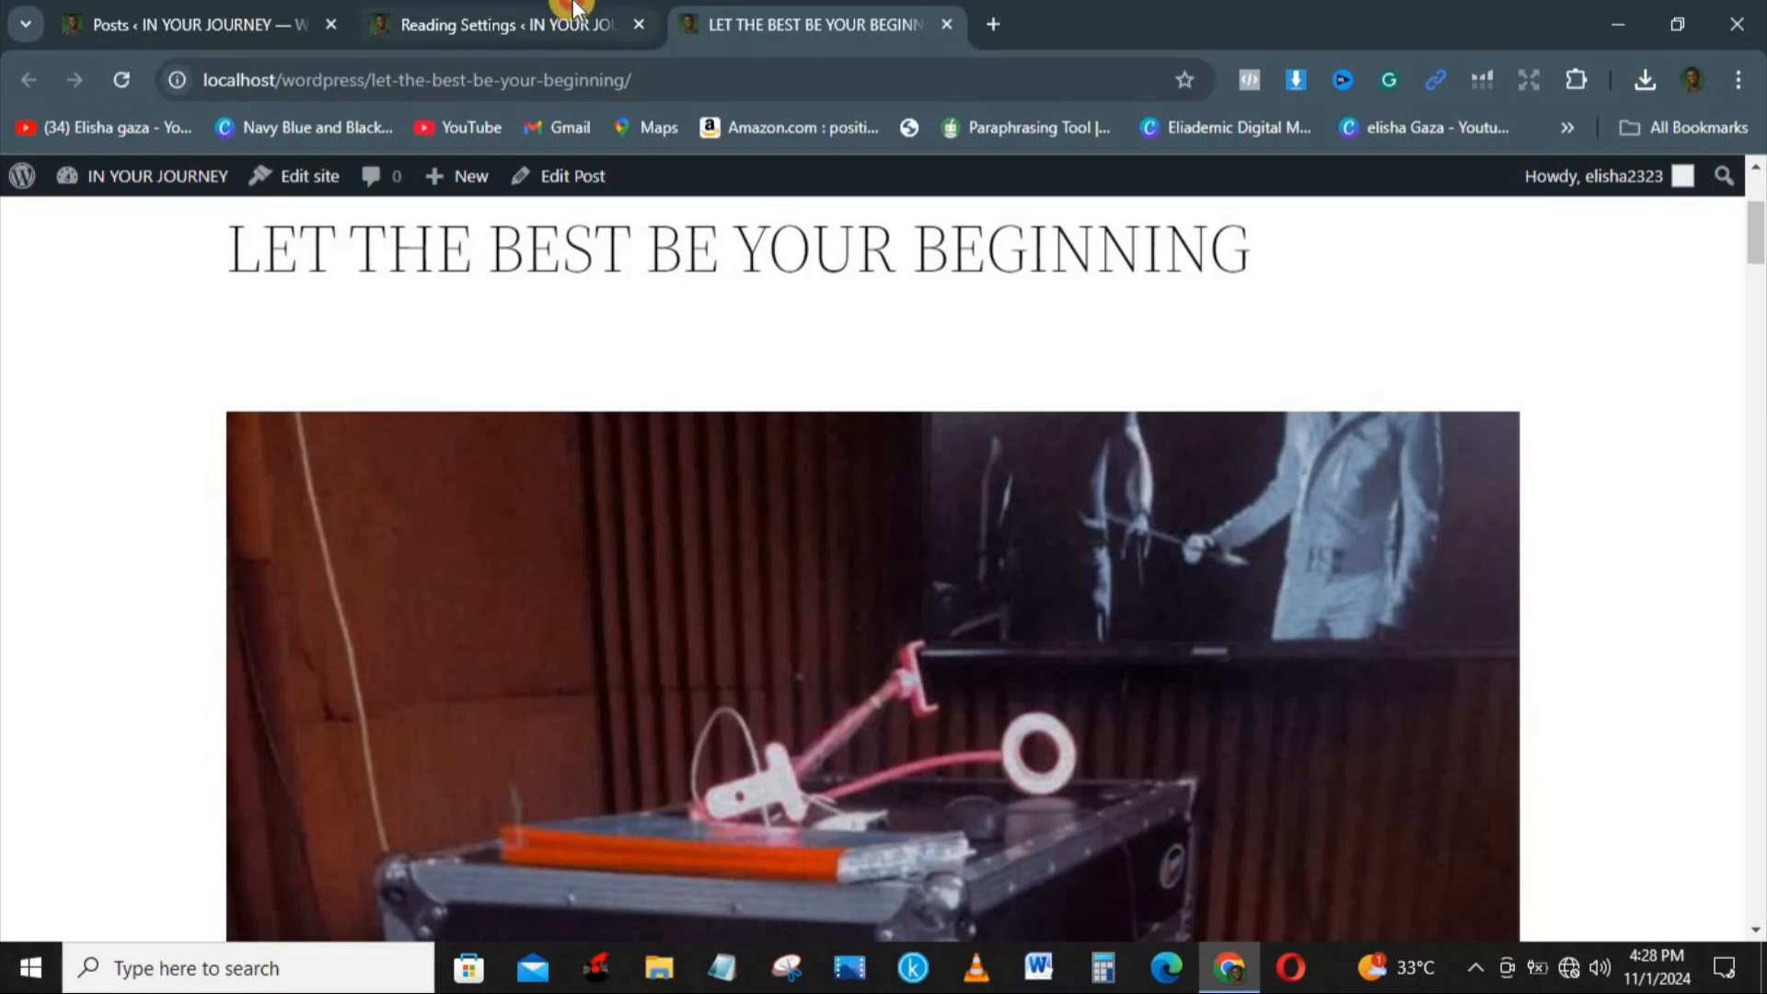
pyautogui.click(515, 24)
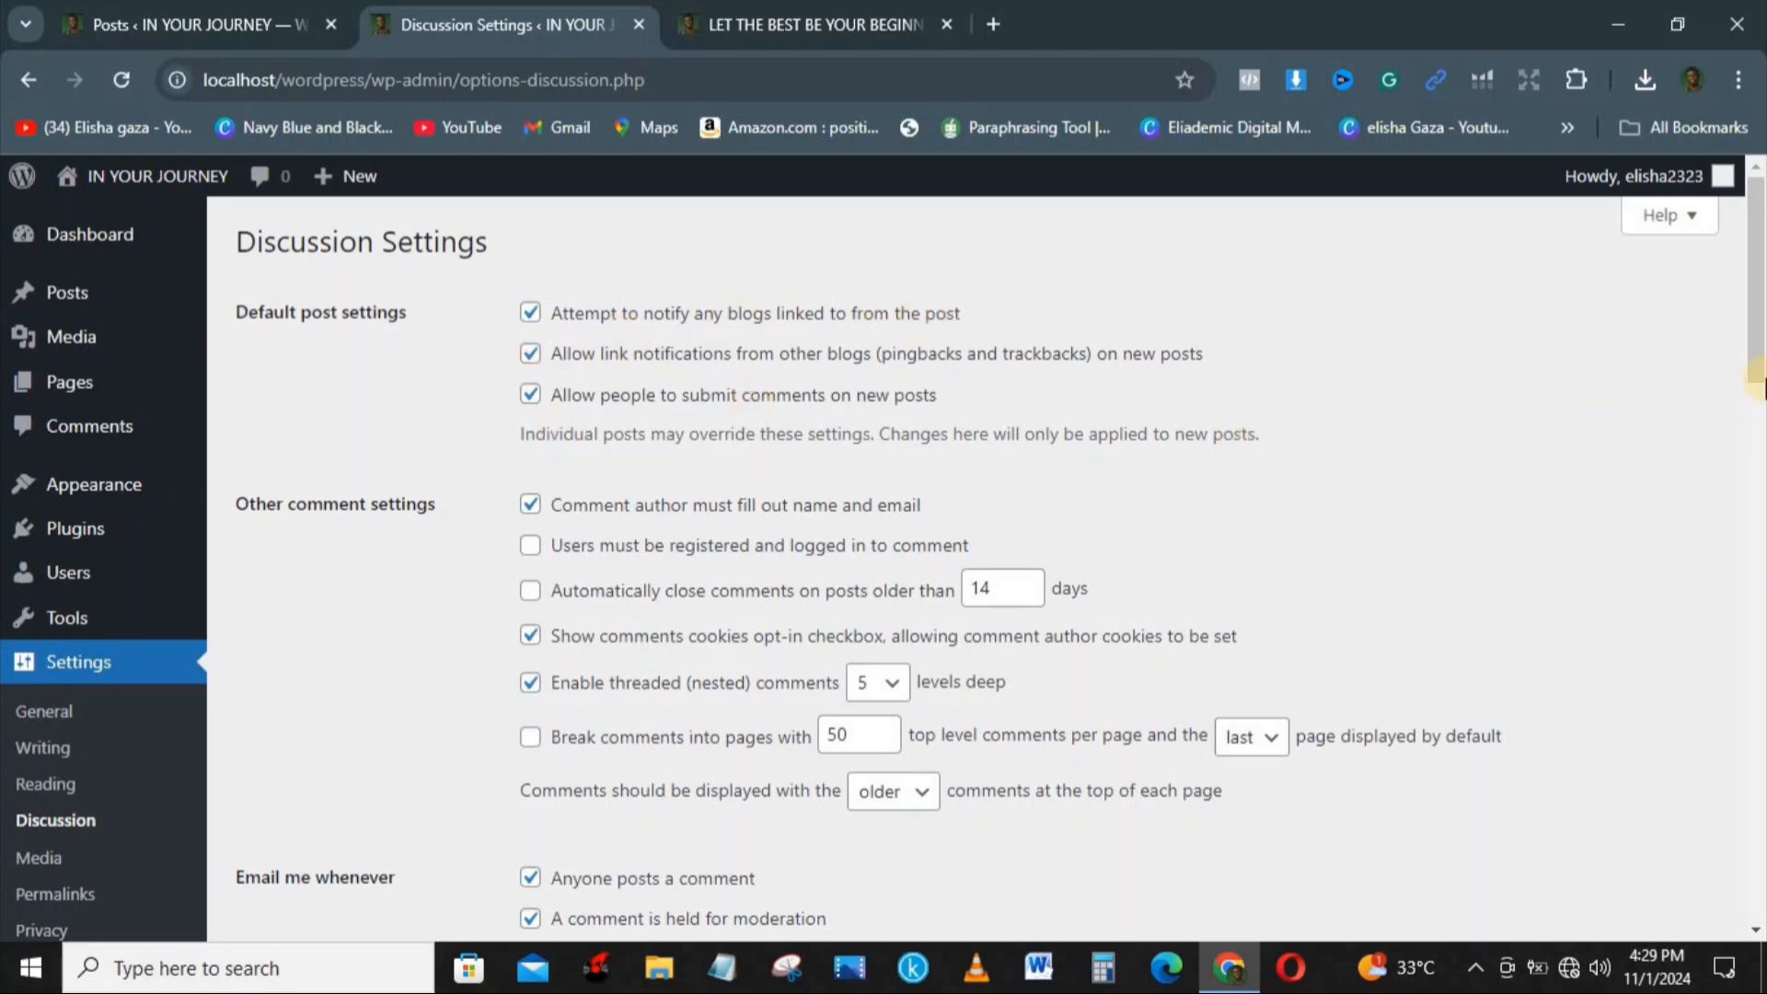
pyautogui.moveTo(1760, 291); pyautogui.dragTo(1760, 831)
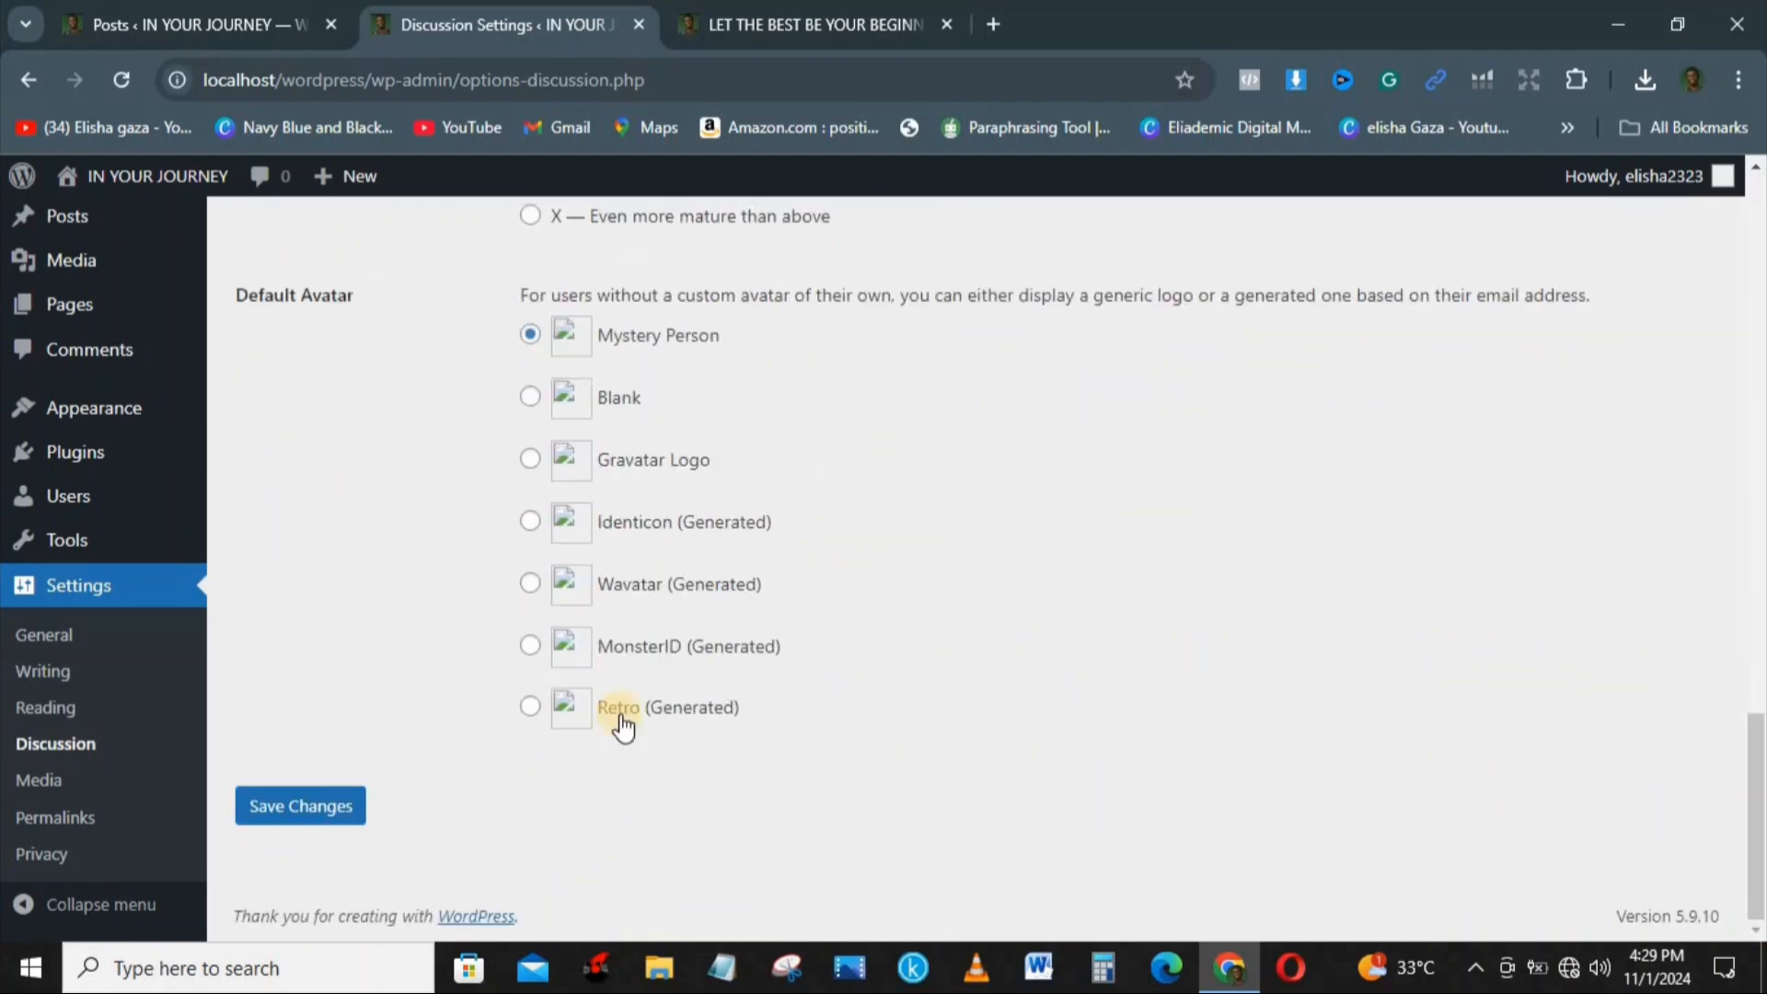
# Step: Examine the image sizes in the Media settings and the URL structure options in the Permalink settings
pyautogui.click(7, 781)
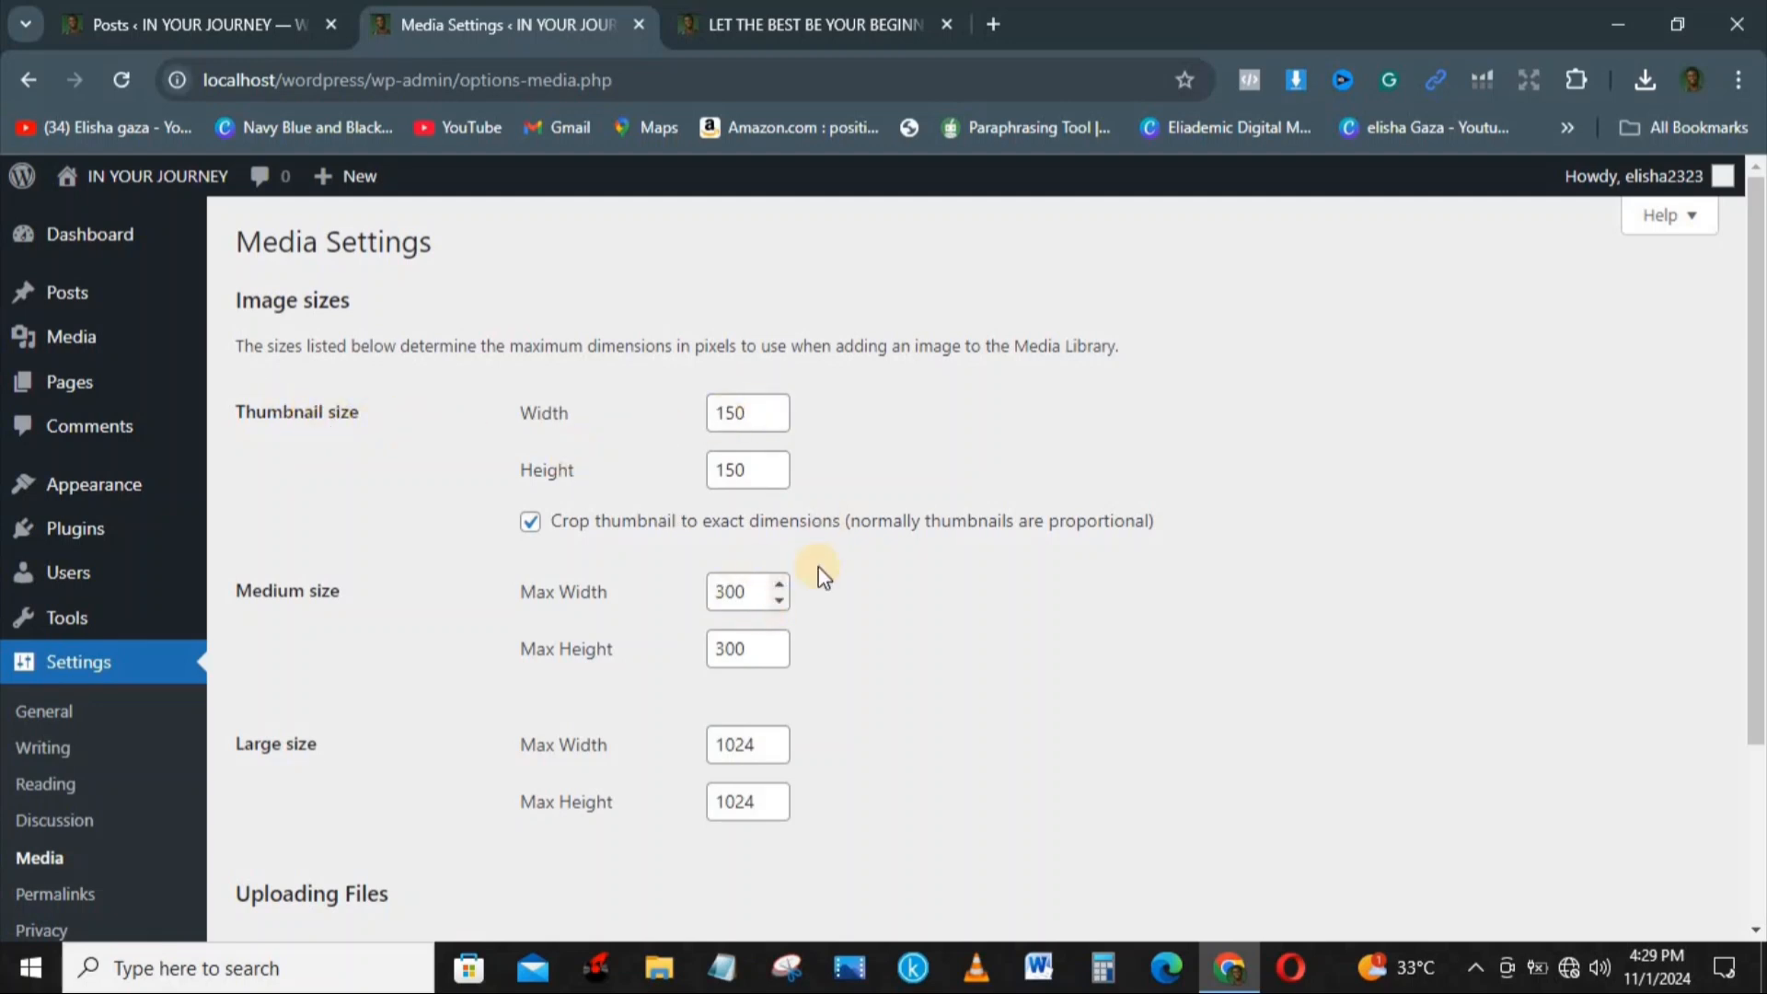
pyautogui.moveTo(1758, 385); pyautogui.dragTo(1749, 671)
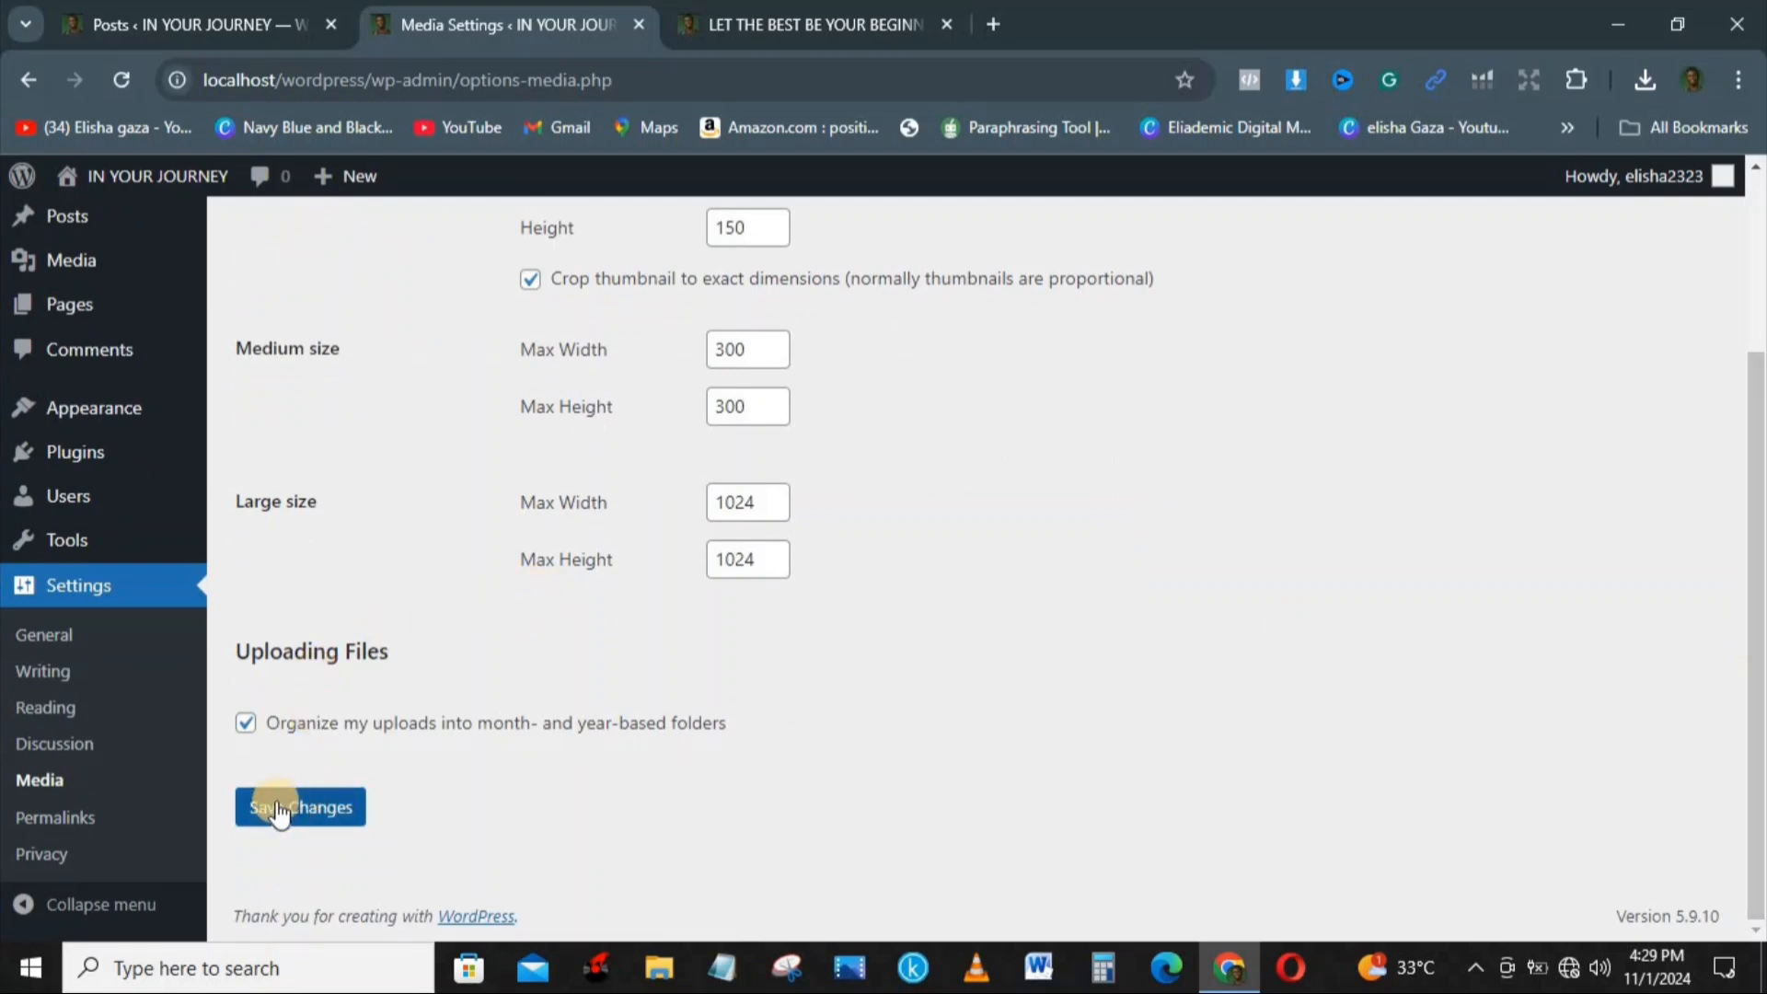
pyautogui.click(57, 819)
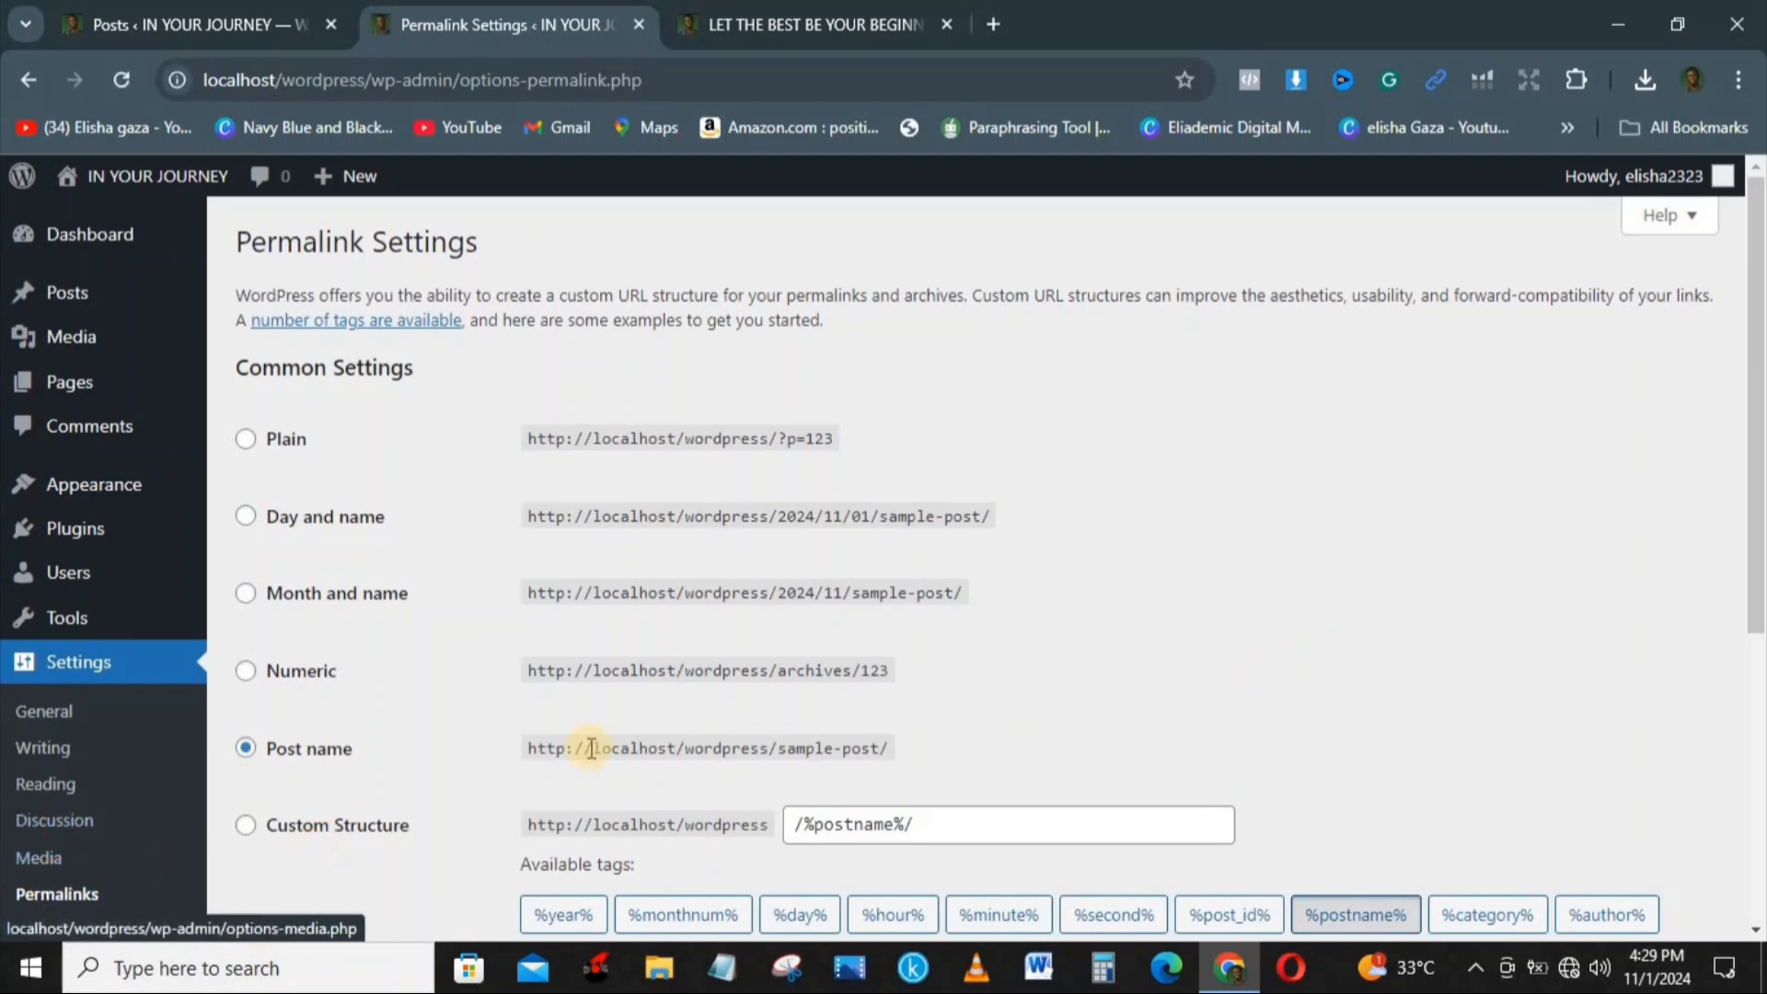
pyautogui.scroll(-3, 1756, 612)
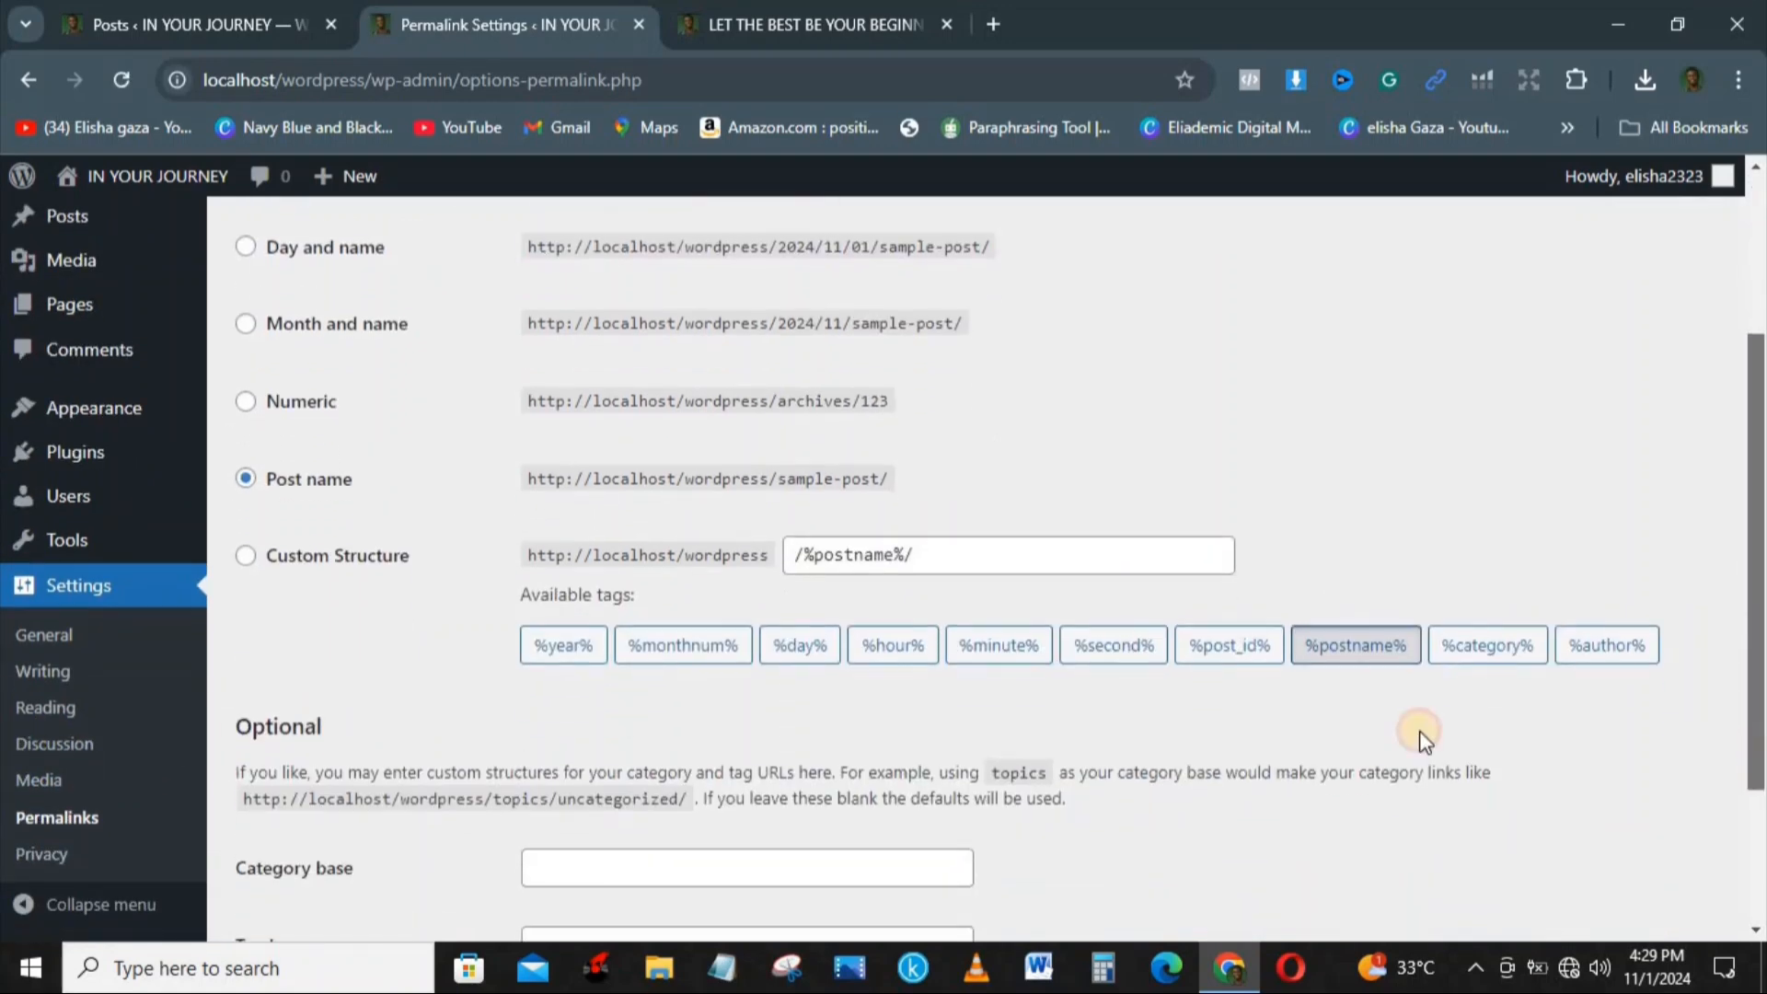
# Step: Create a new Privacy Policy page from the Privacy settings and place the cursor in its title
pyautogui.click(35, 852)
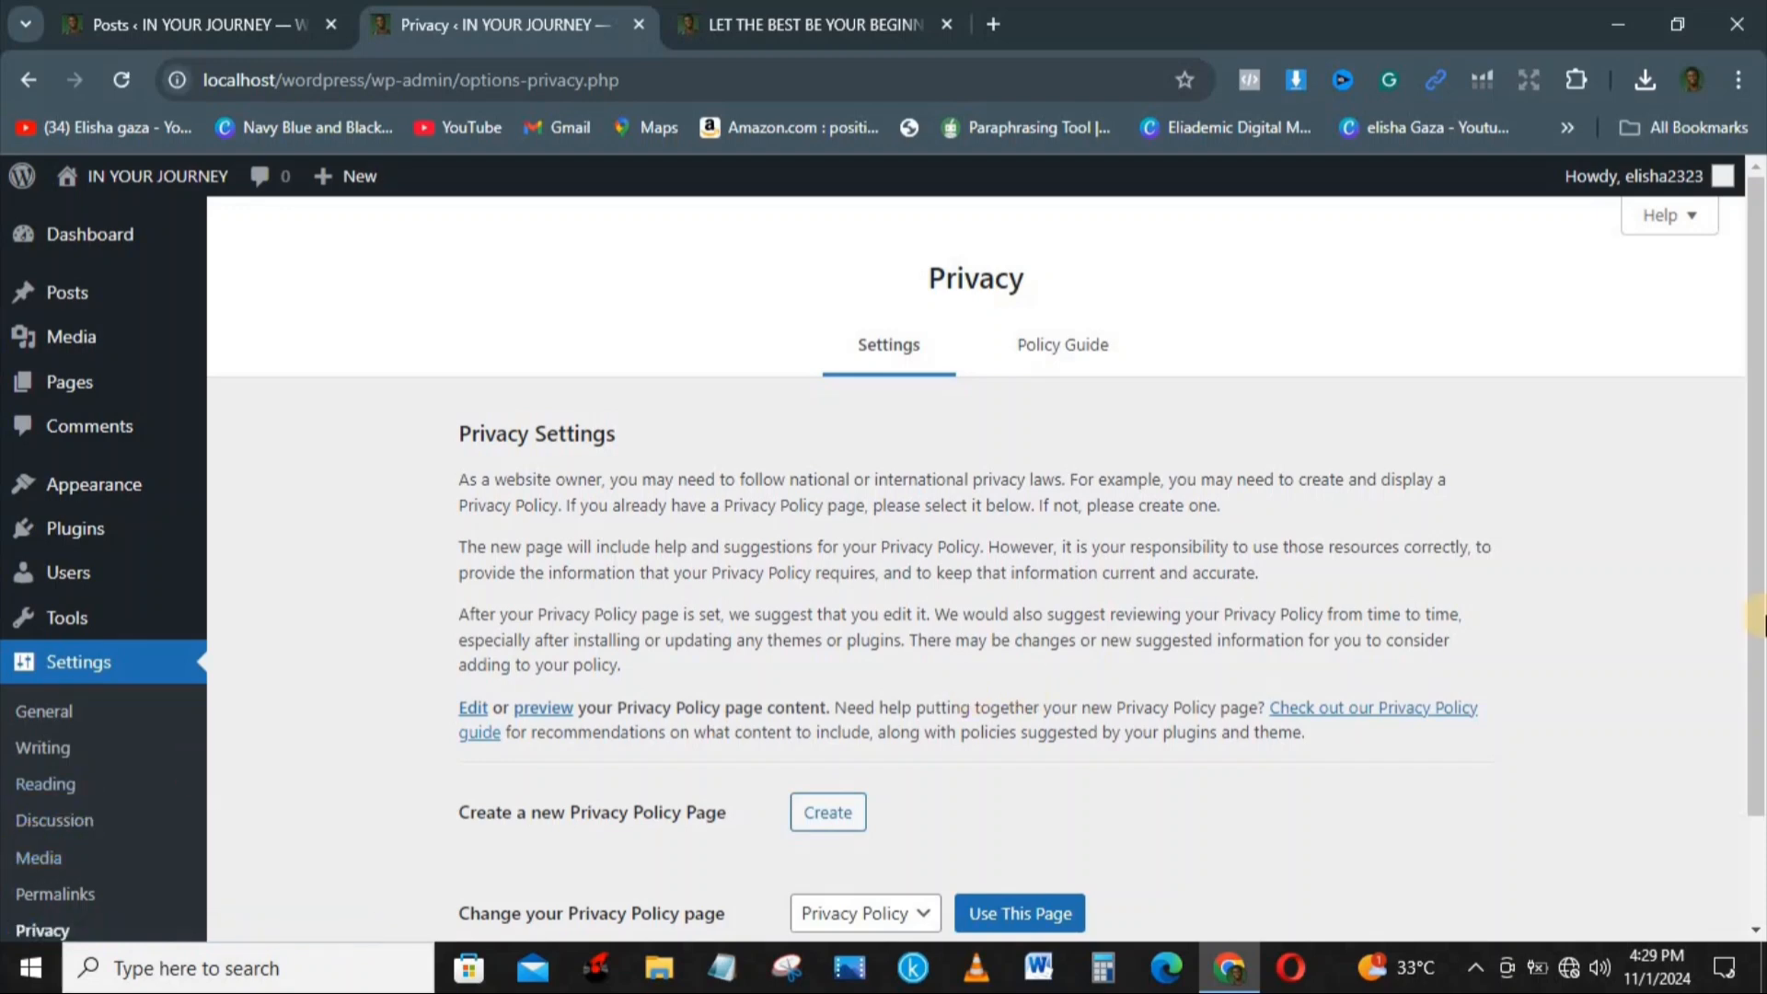
pyautogui.scroll(-2, 1762, 688)
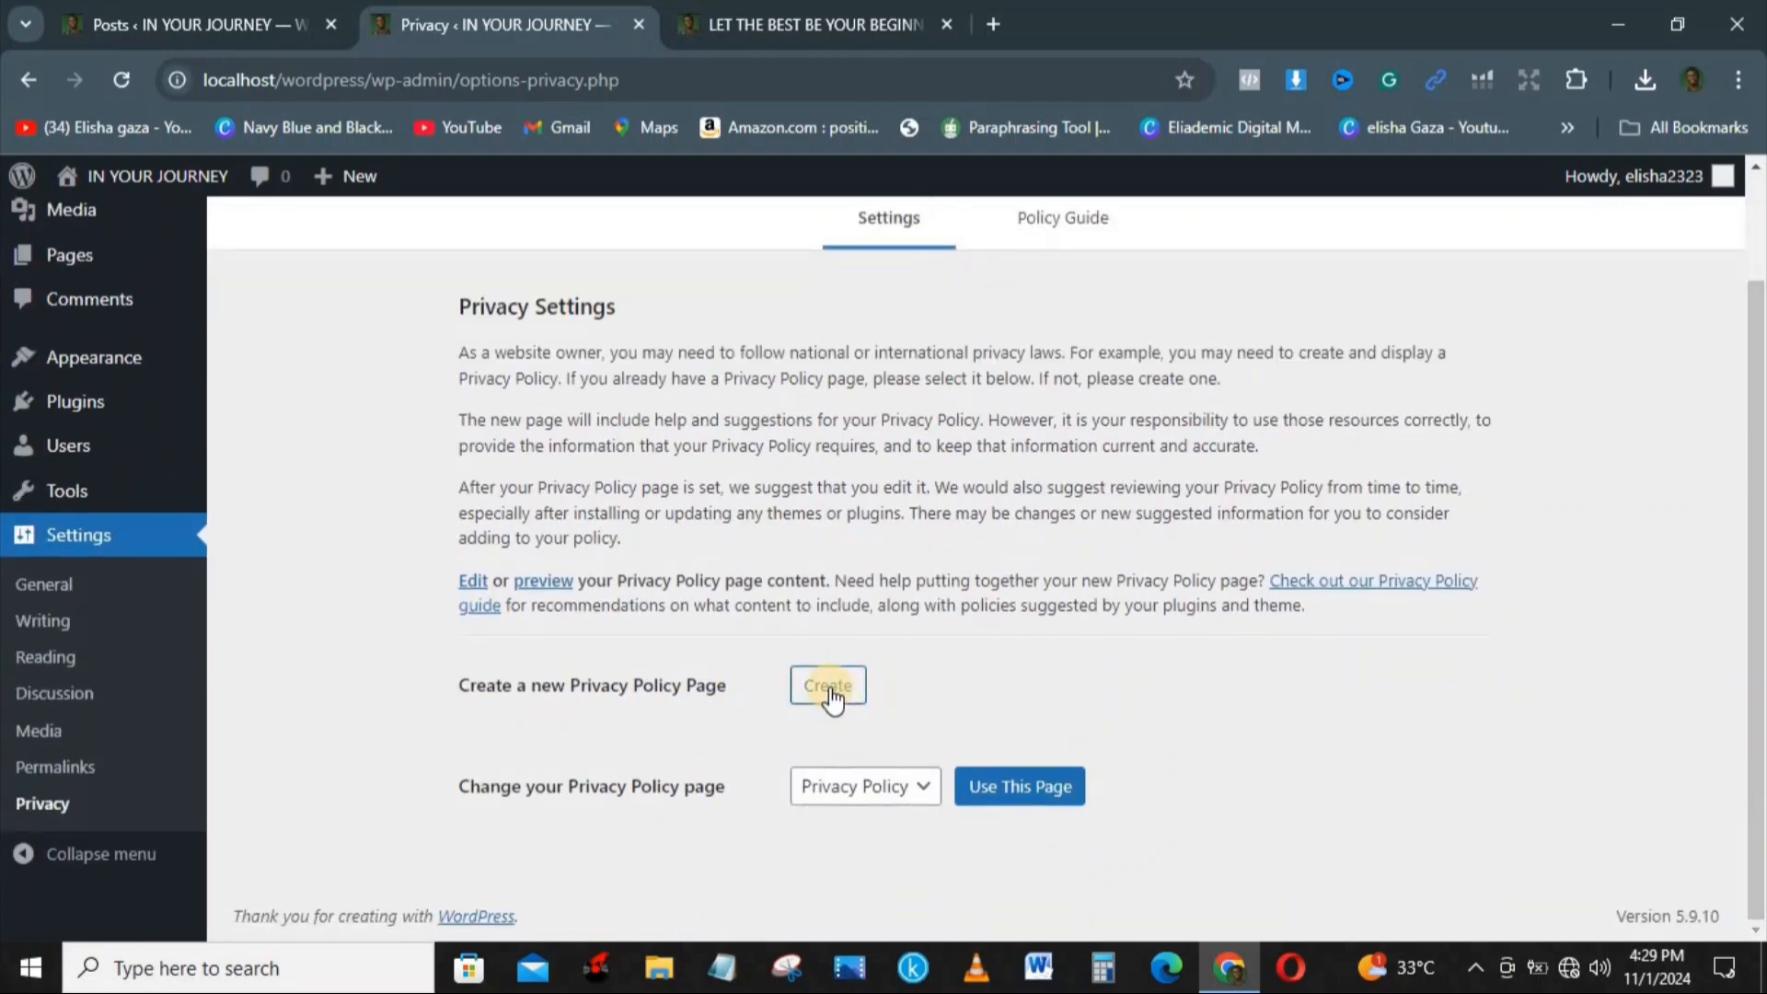
pyautogui.click(831, 690)
pyautogui.click(992, 787)
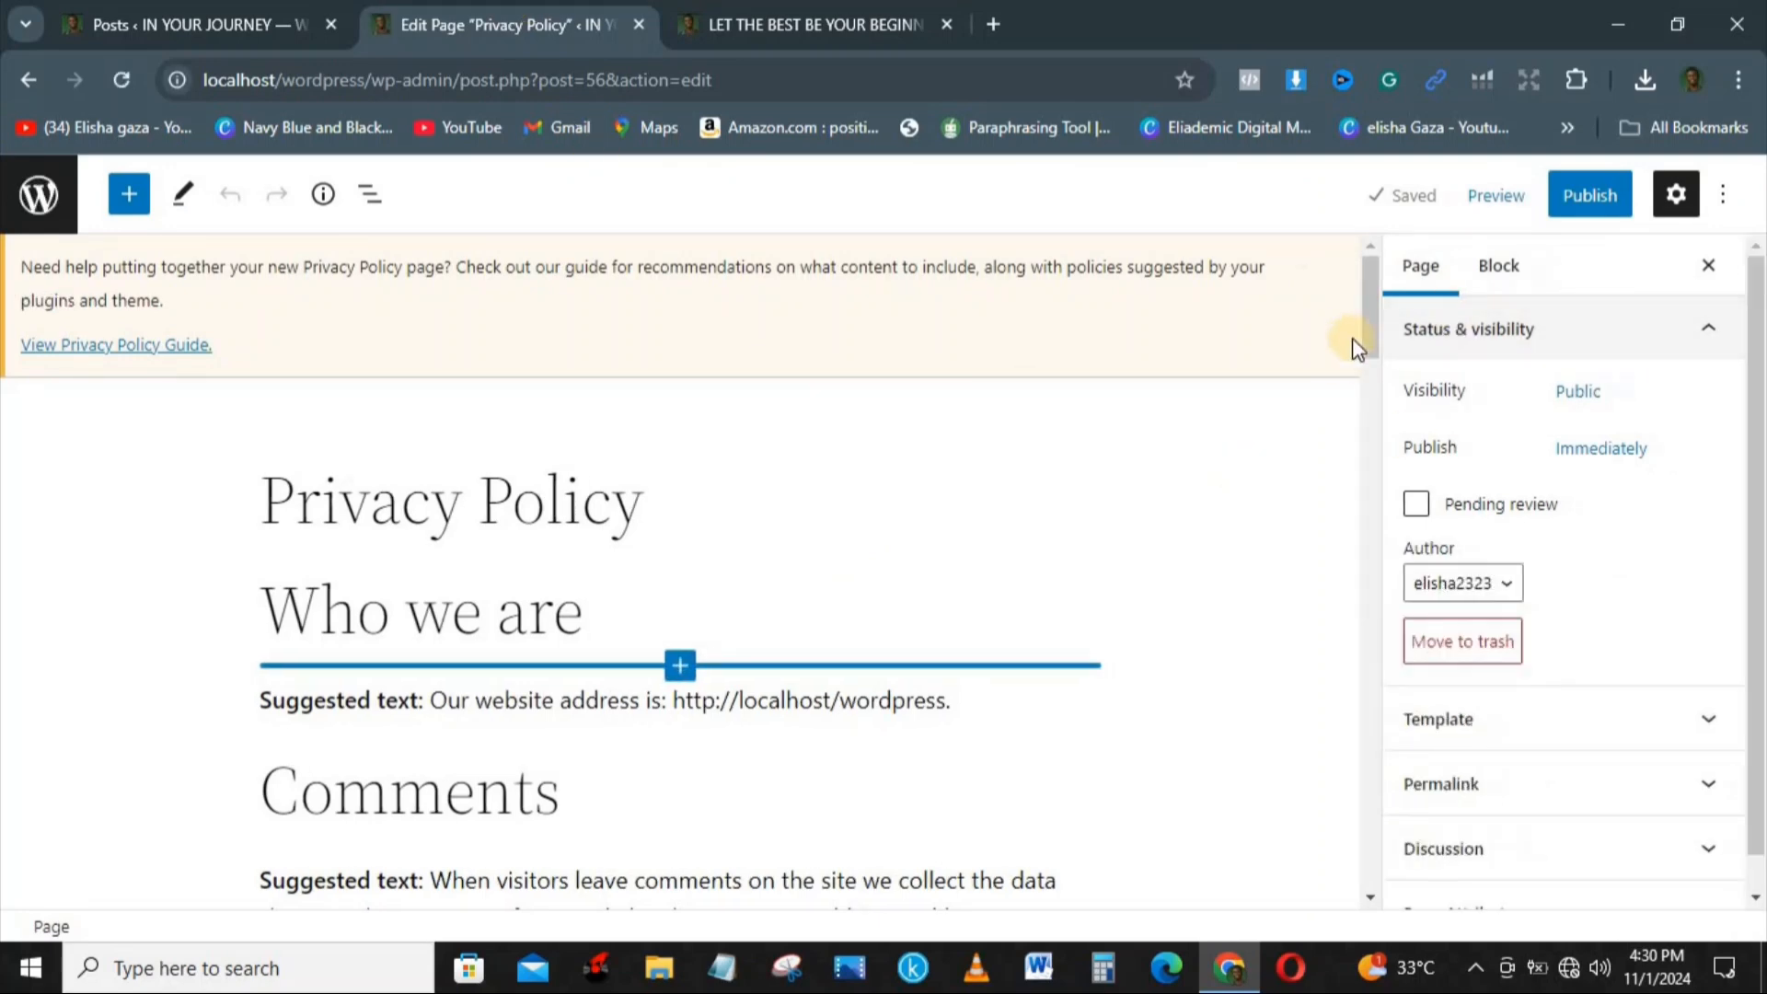
pyautogui.moveTo(1359, 293); pyautogui.dragTo(1352, 387)
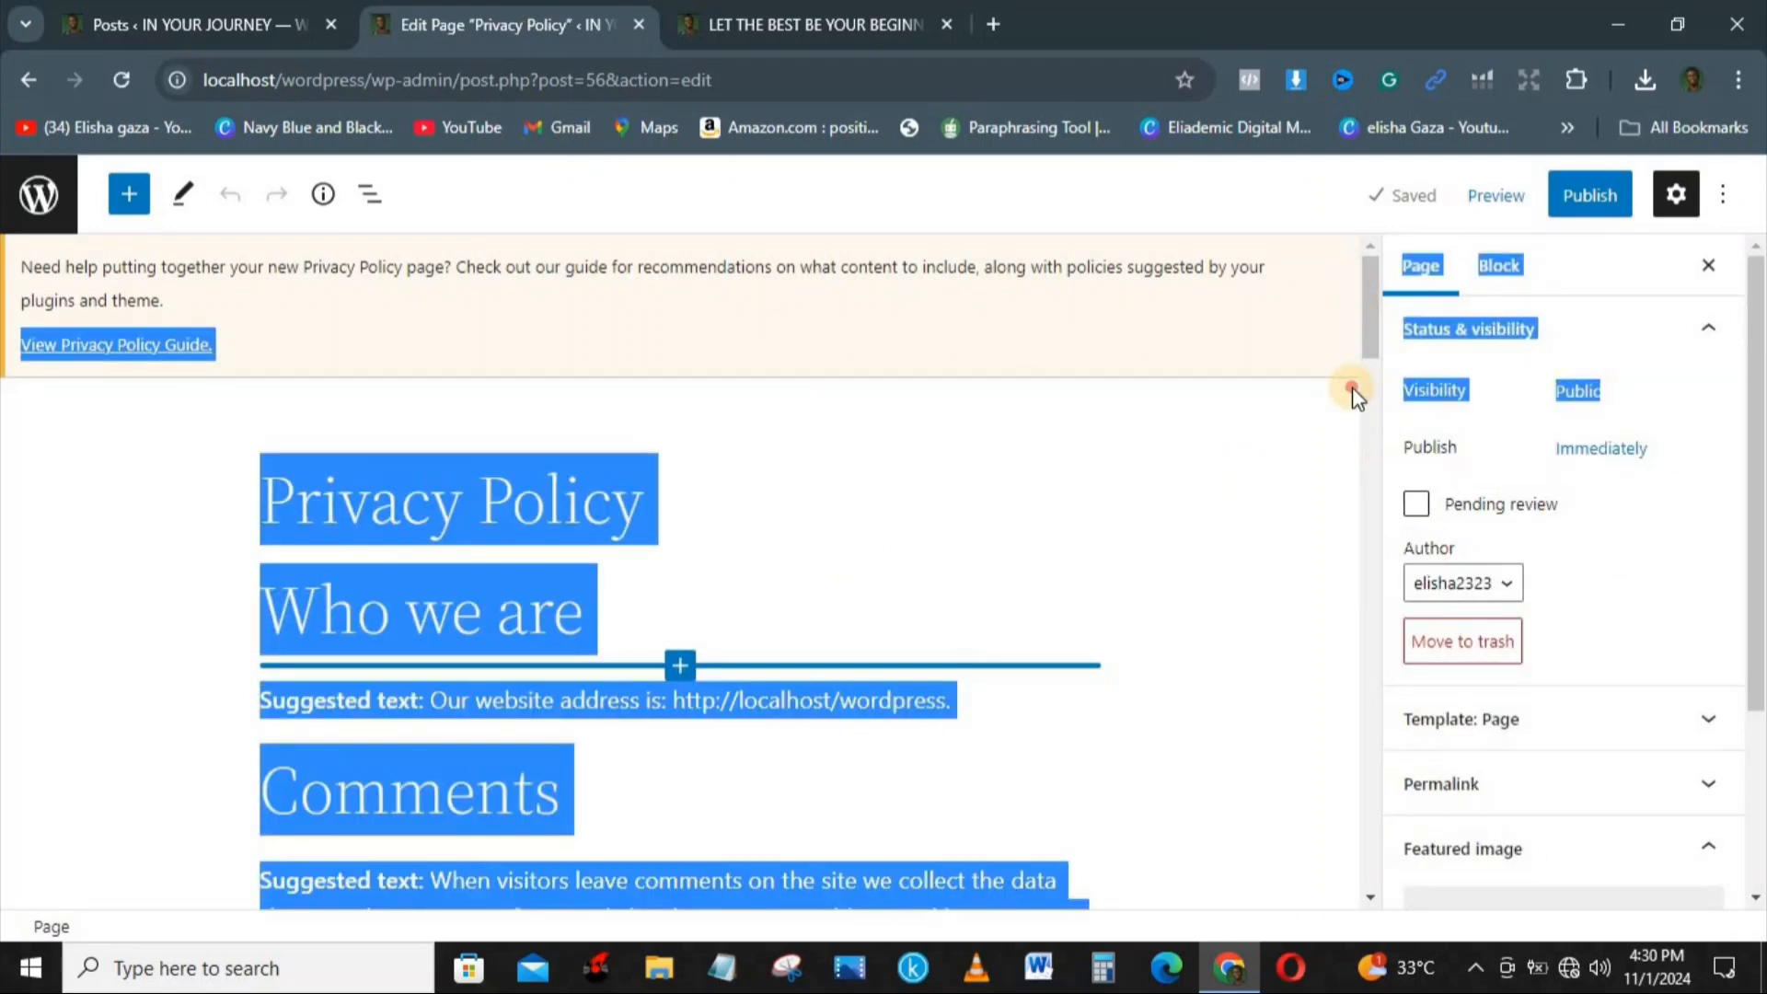
pyautogui.click(964, 474)
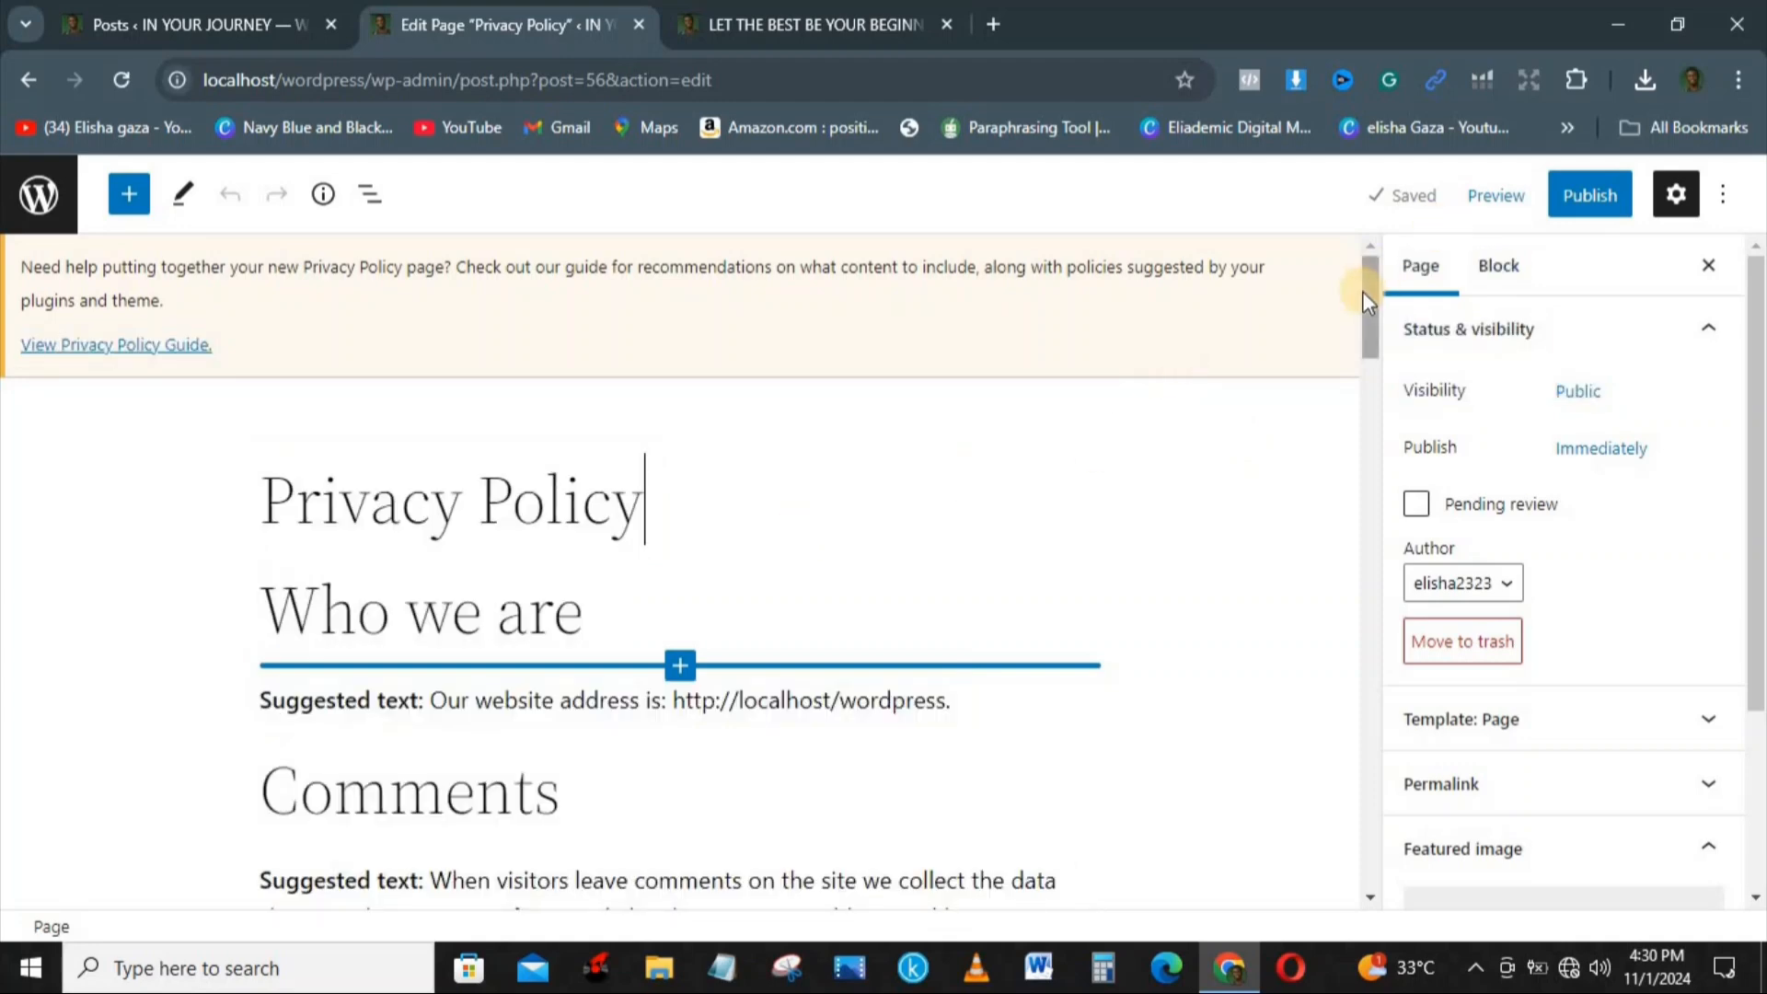
# Step: Change the article cookie's expiry in the Privacy Policy text to 3 days by replacing only the number, and publish the page
pyautogui.moveTo(1363, 299); pyautogui.dragTo(1428, 578)
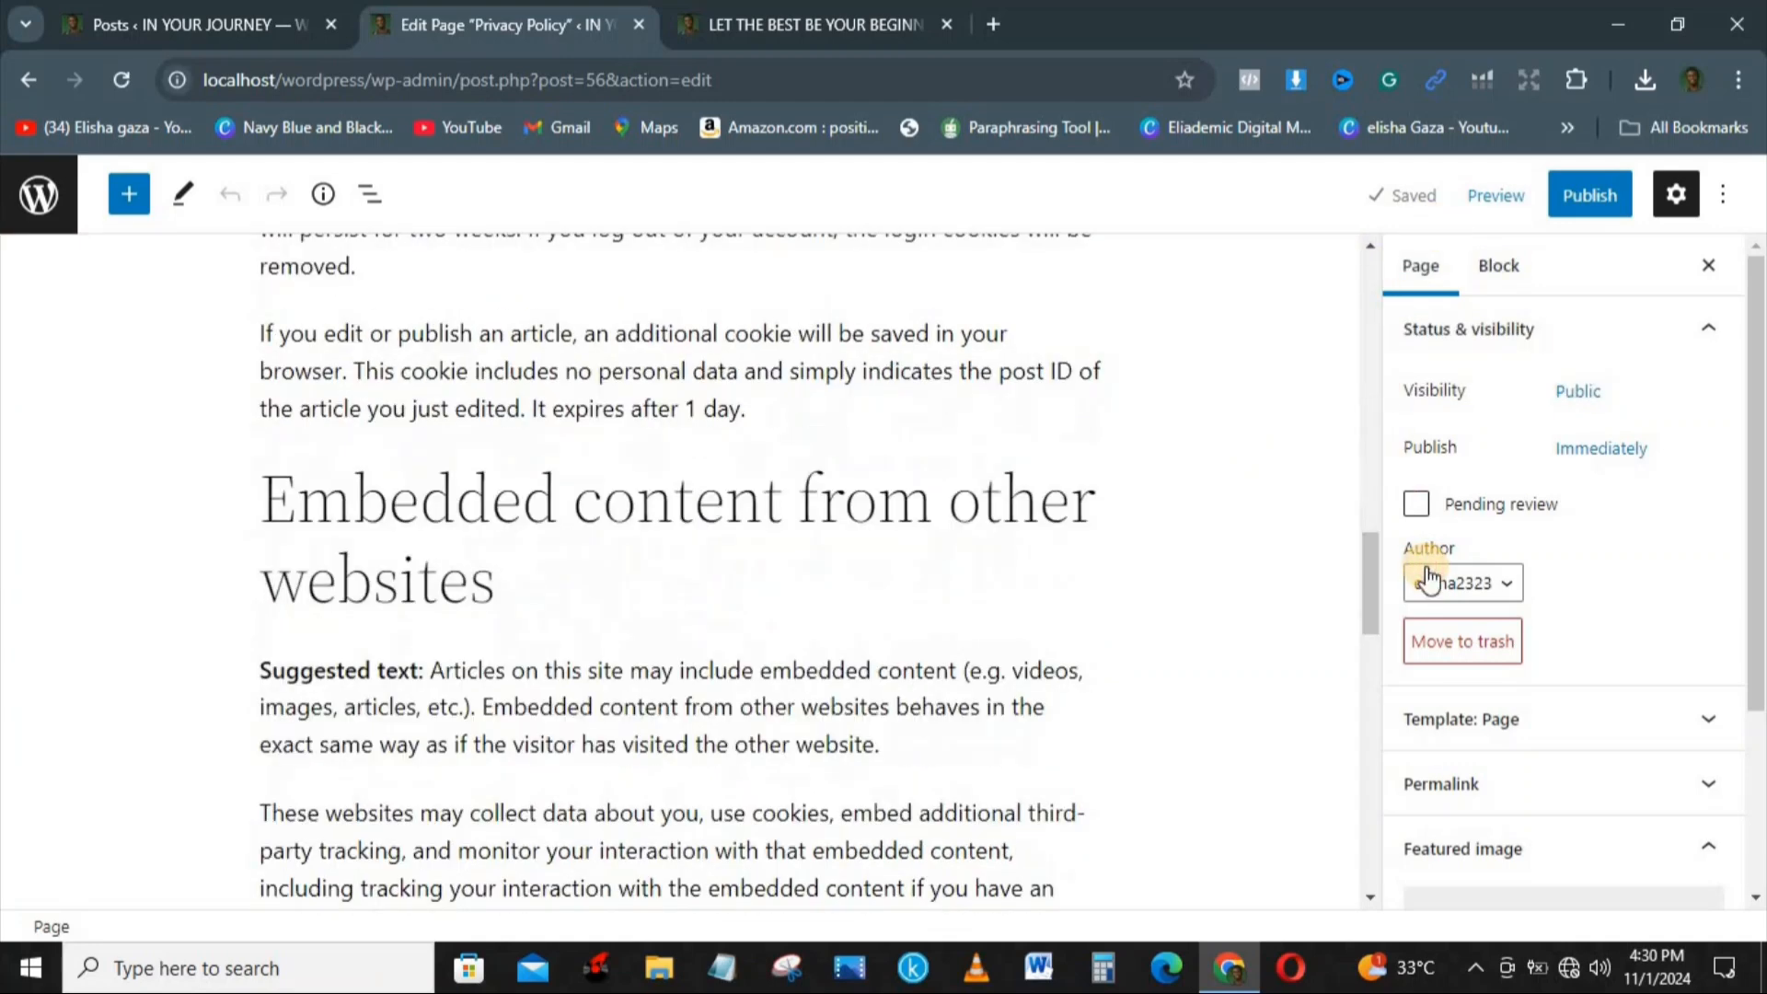
pyautogui.click(757, 409)
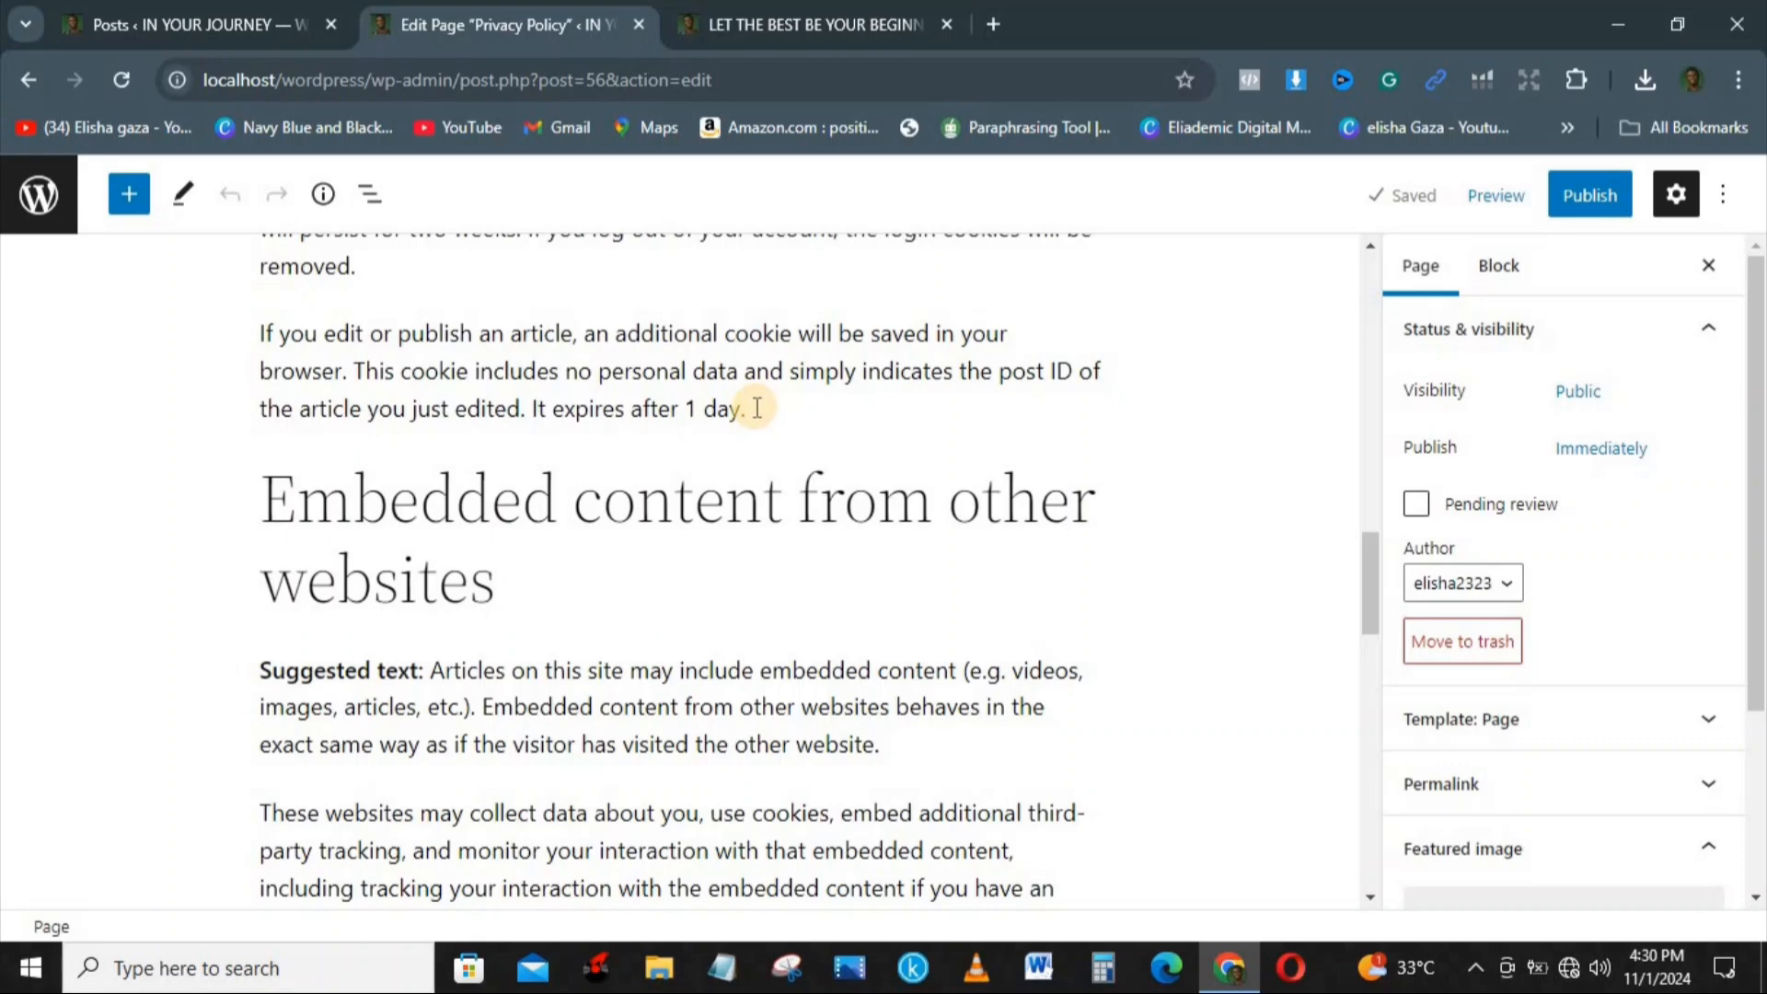
pyautogui.click(712, 408)
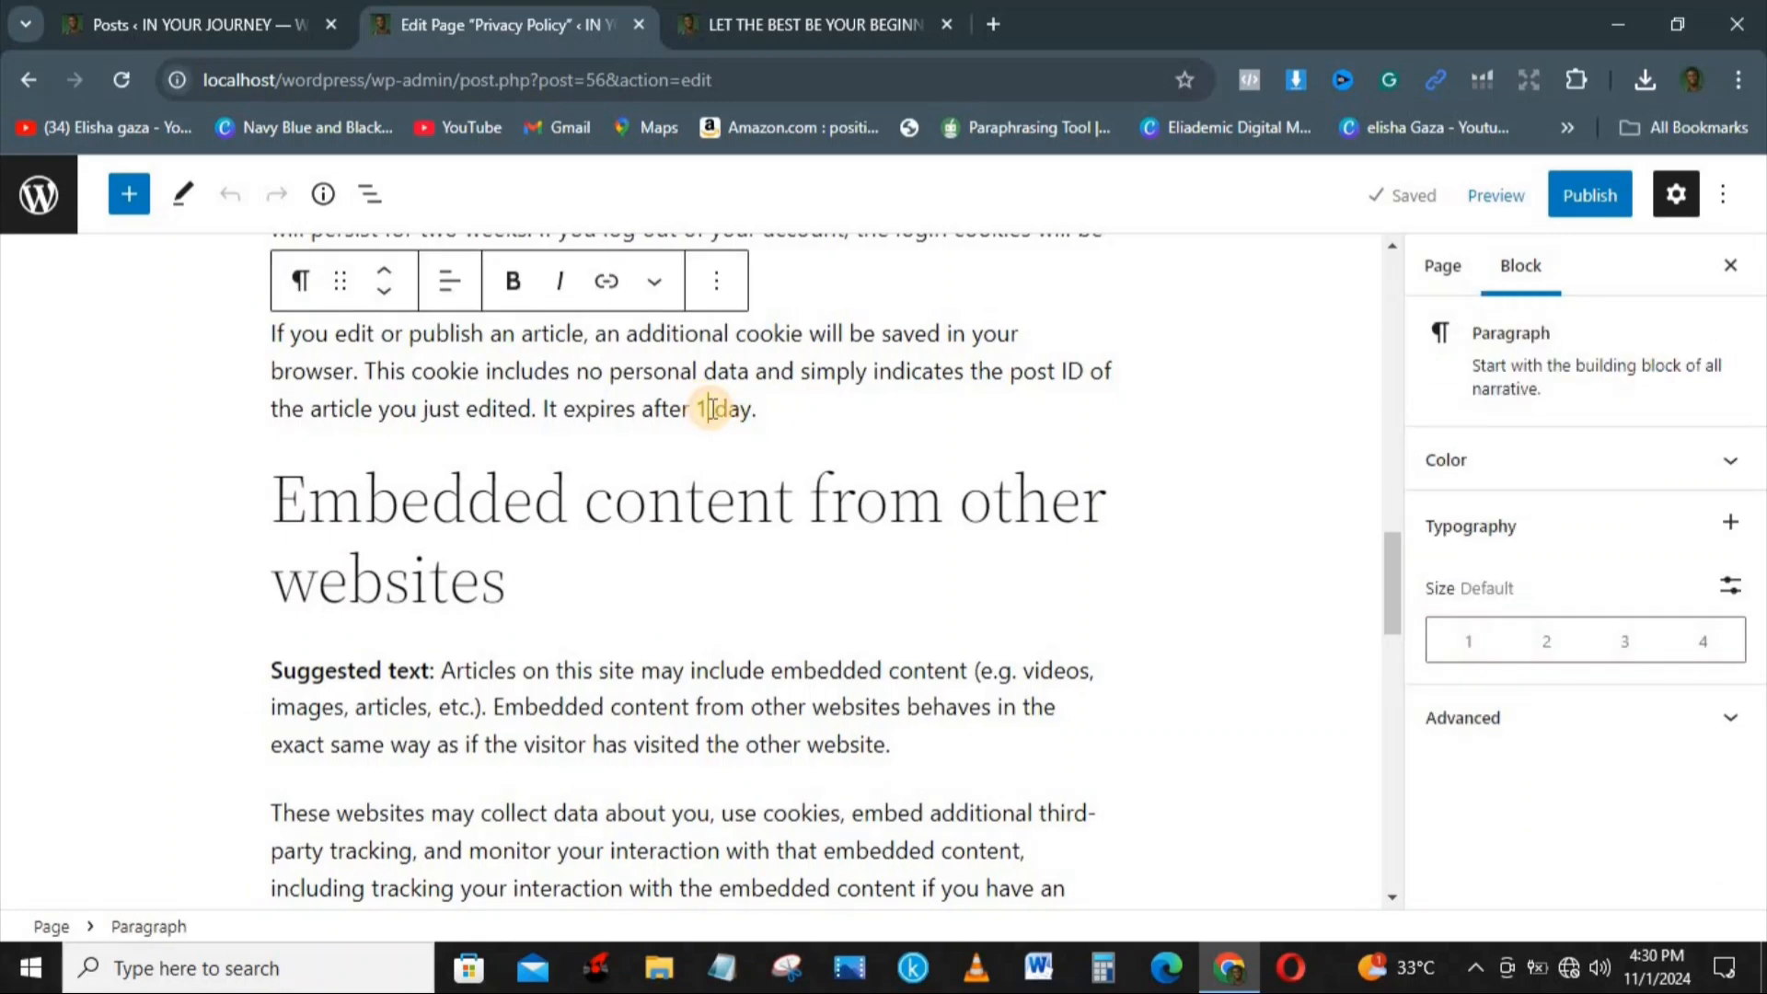
pyautogui.press('BackSpace')
pyautogui.write('3')
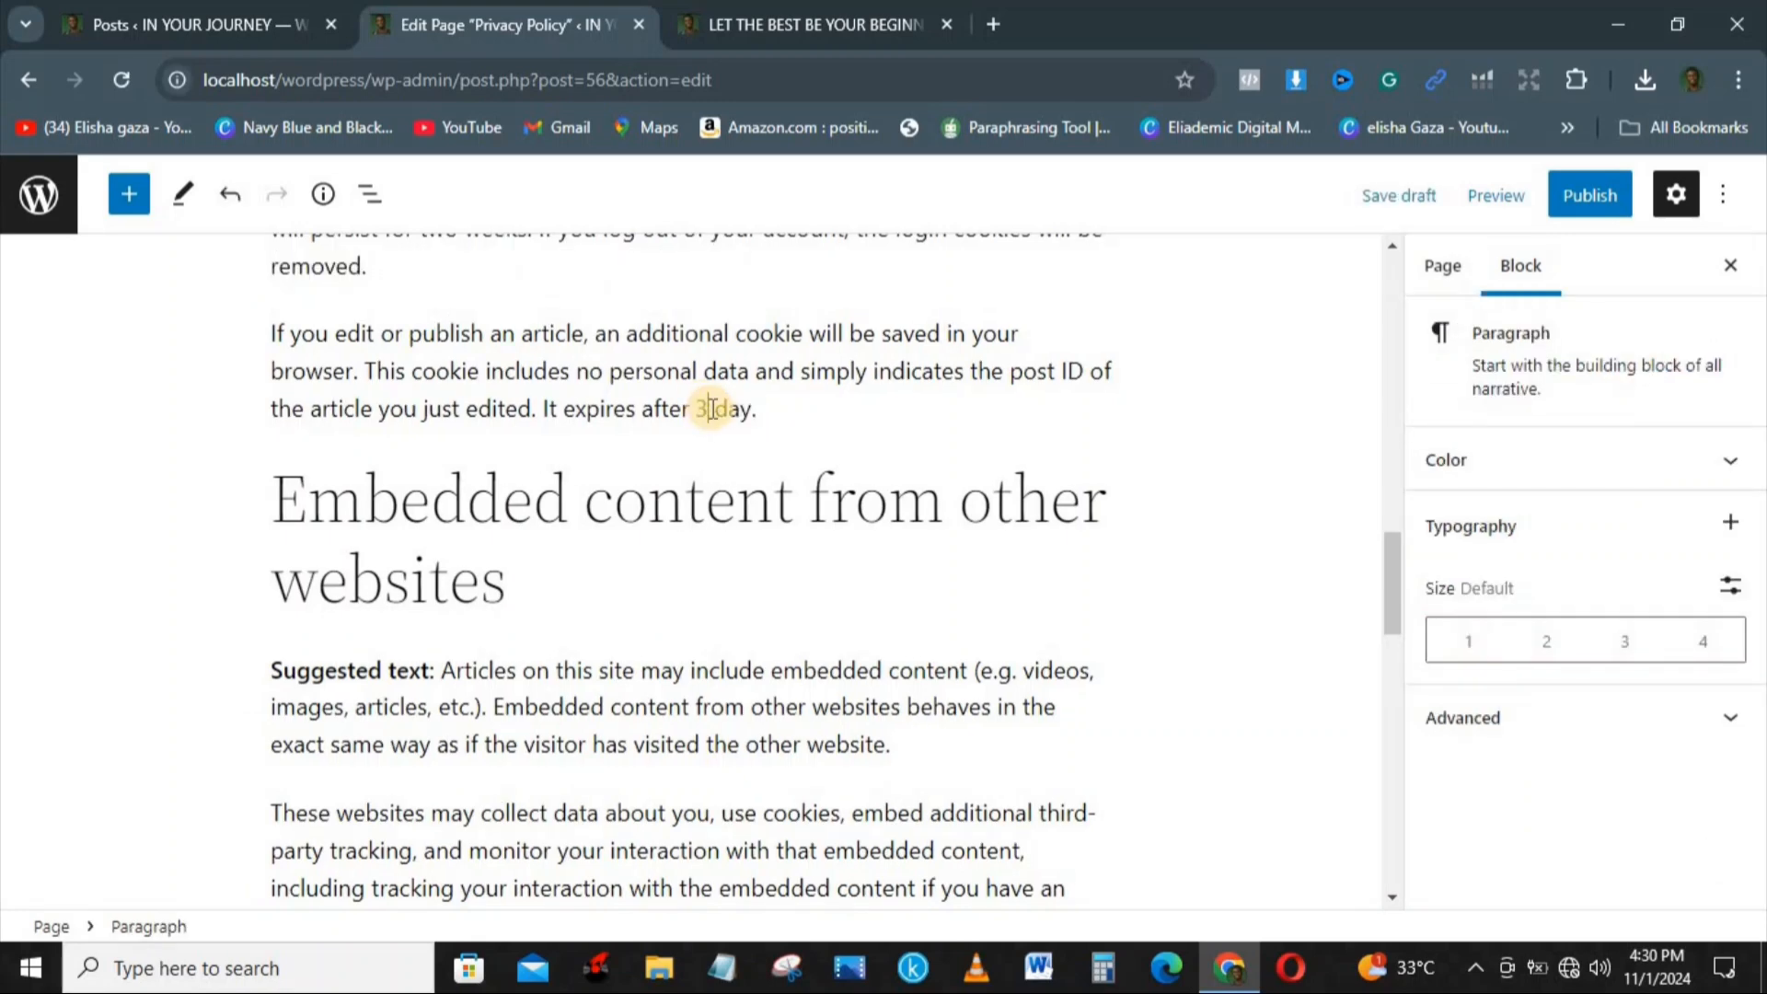
pyautogui.click(1585, 208)
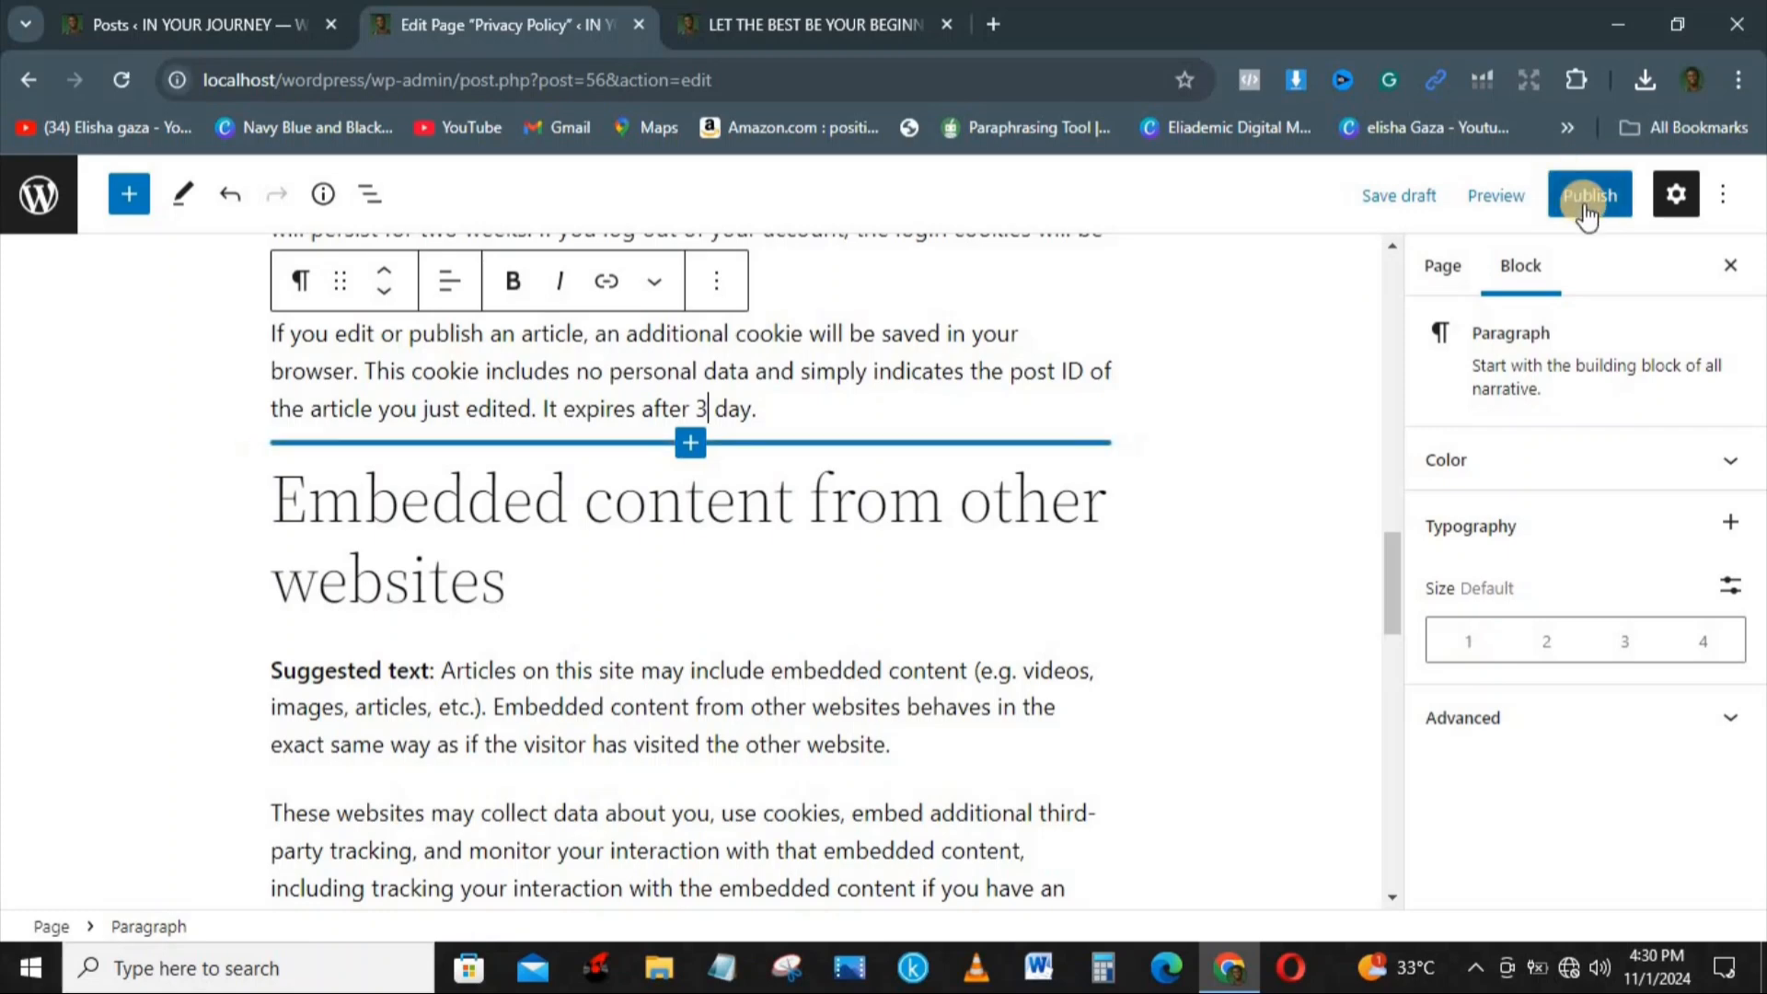
pyautogui.click(1519, 196)
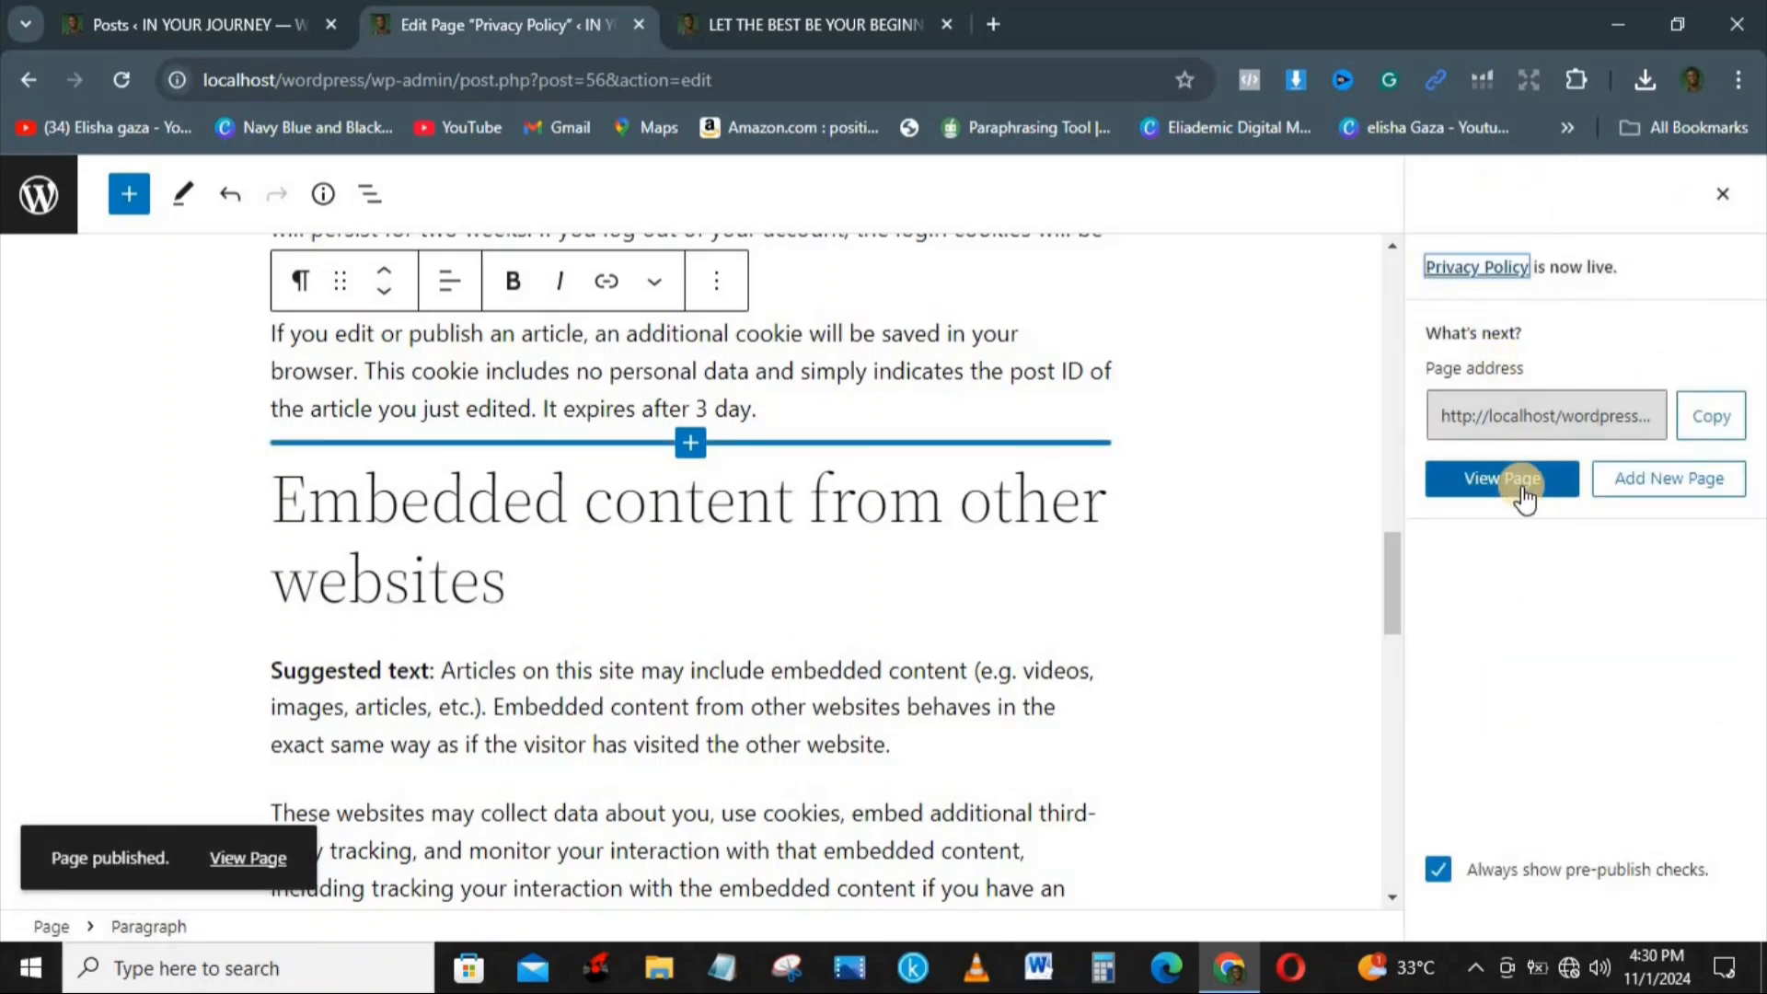
# Step: Open the published Privacy Policy page in a new browser tab and look through its content down to the data retention section
pyautogui.click(233, 858)
pyautogui.rightClick(234, 858)
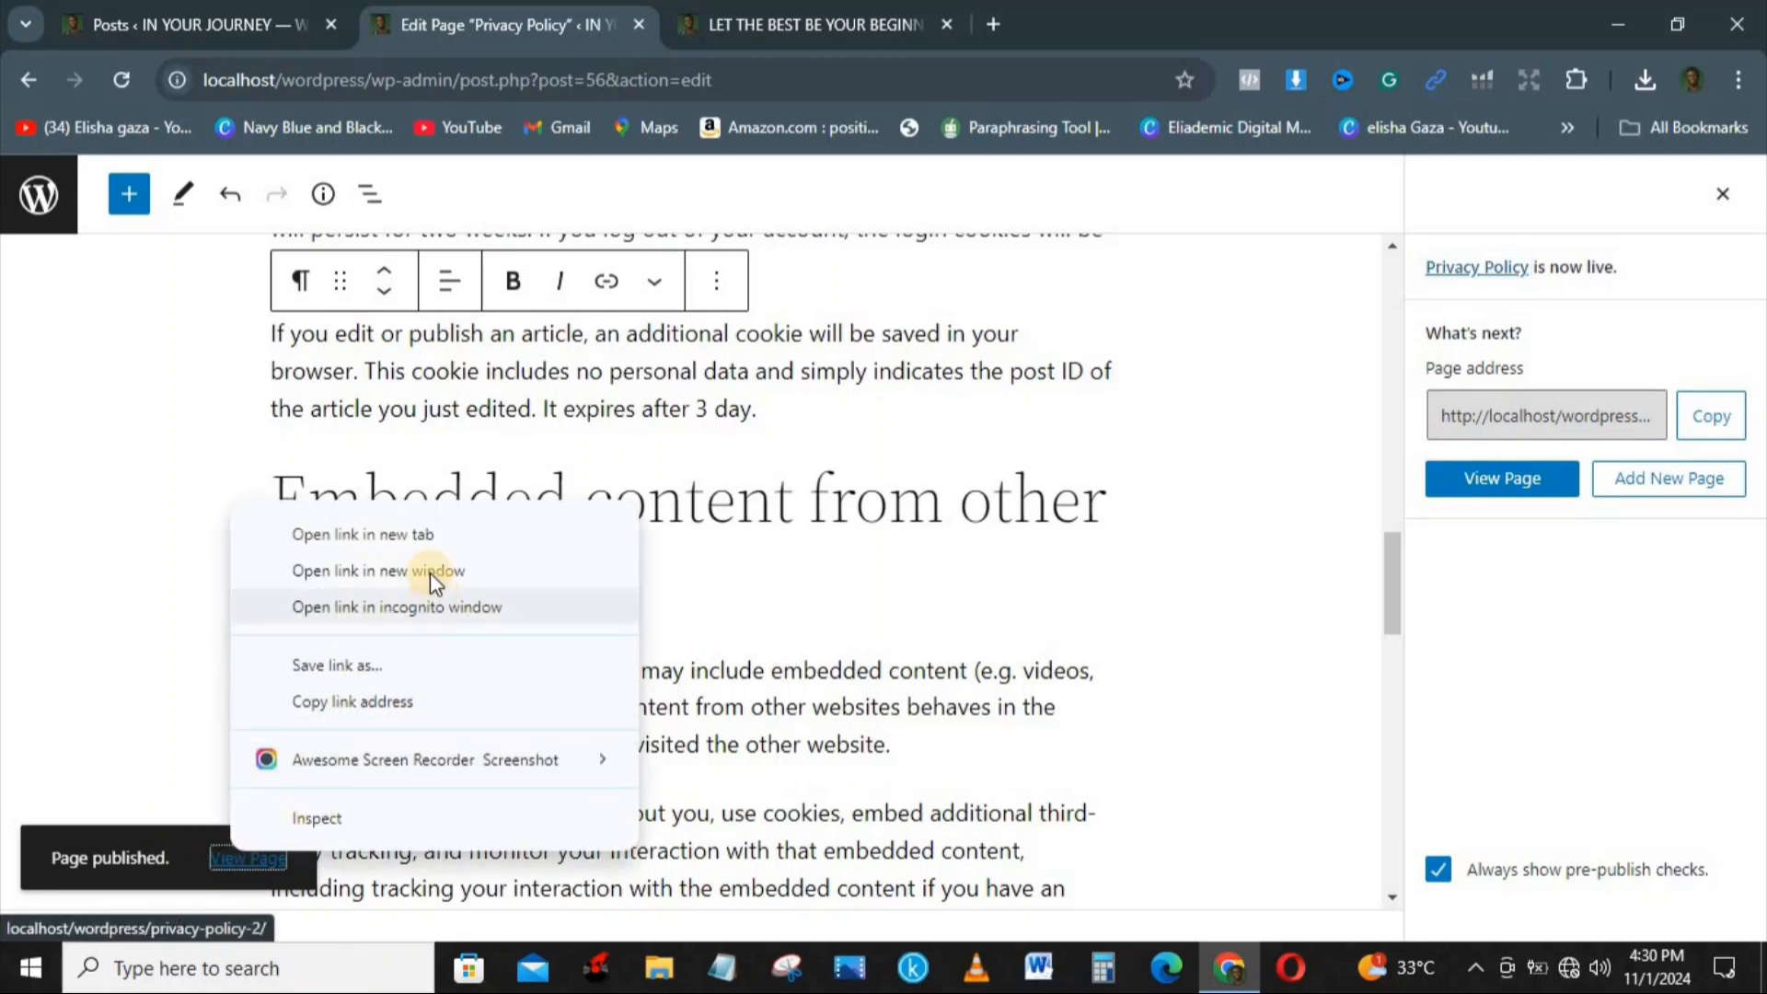
pyautogui.click(429, 538)
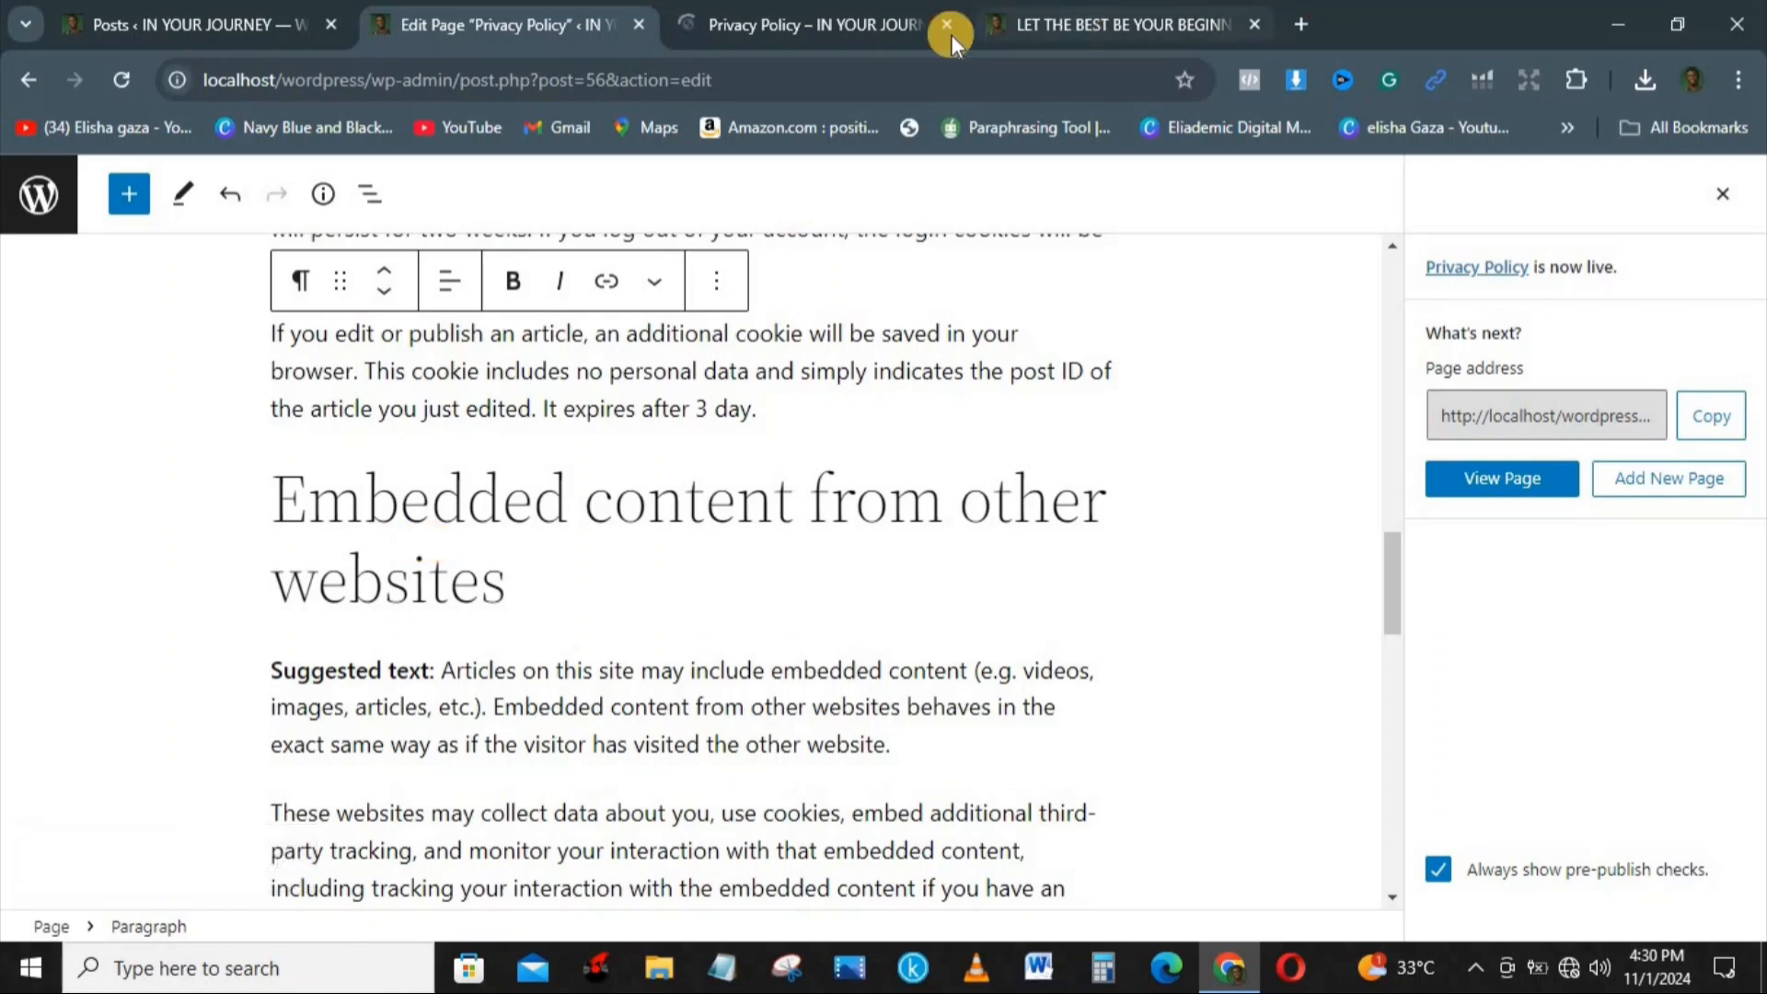
pyautogui.click(797, 16)
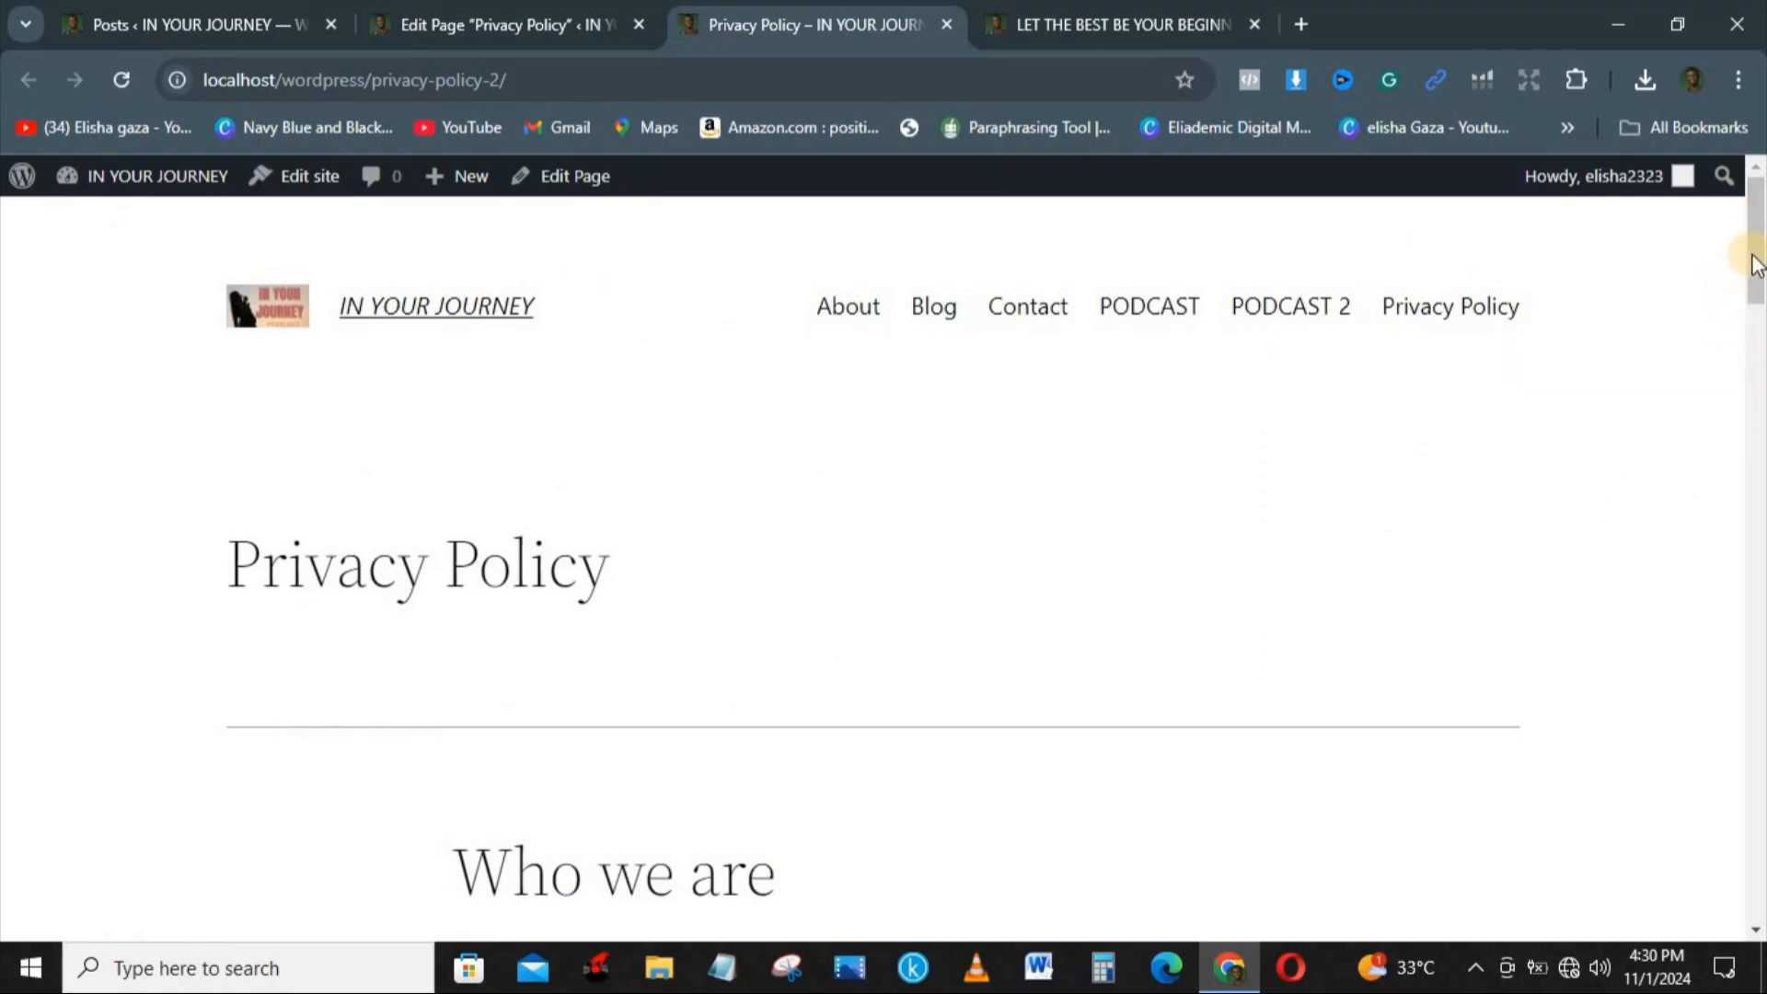
pyautogui.moveTo(1754, 264); pyautogui.dragTo(1758, 681)
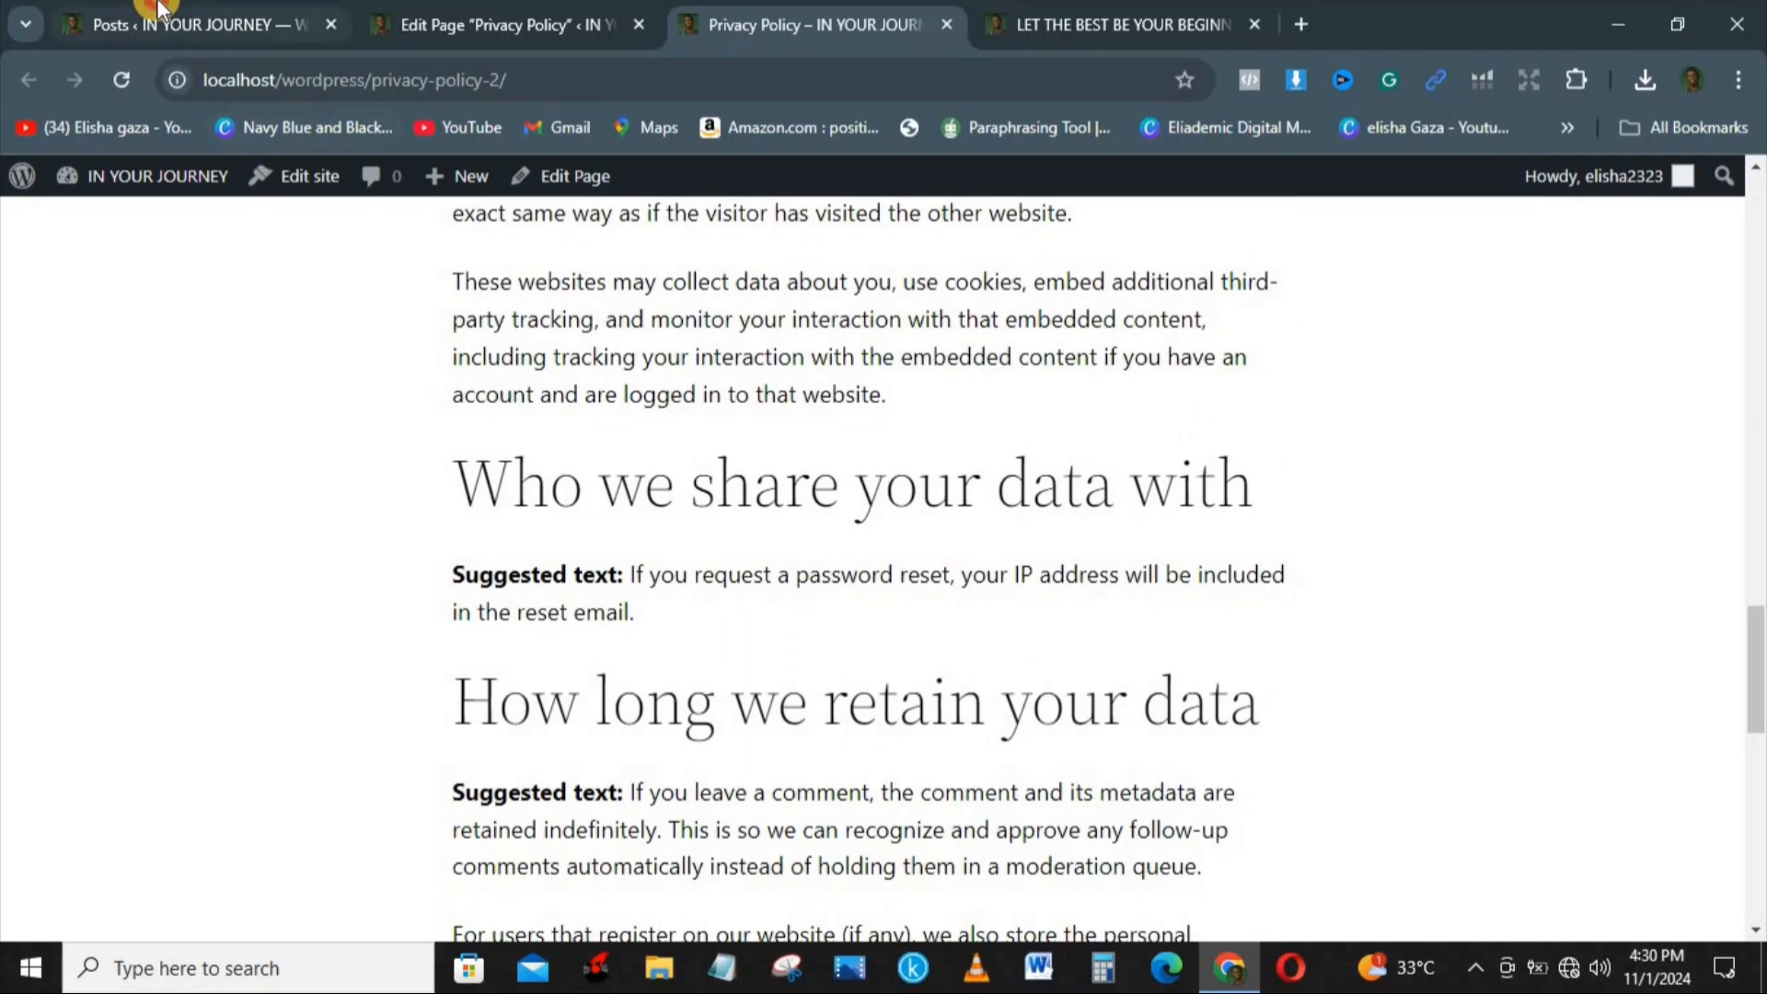
# Step: Return to the admin dashboard and open the Comments list
pyautogui.click(129, 23)
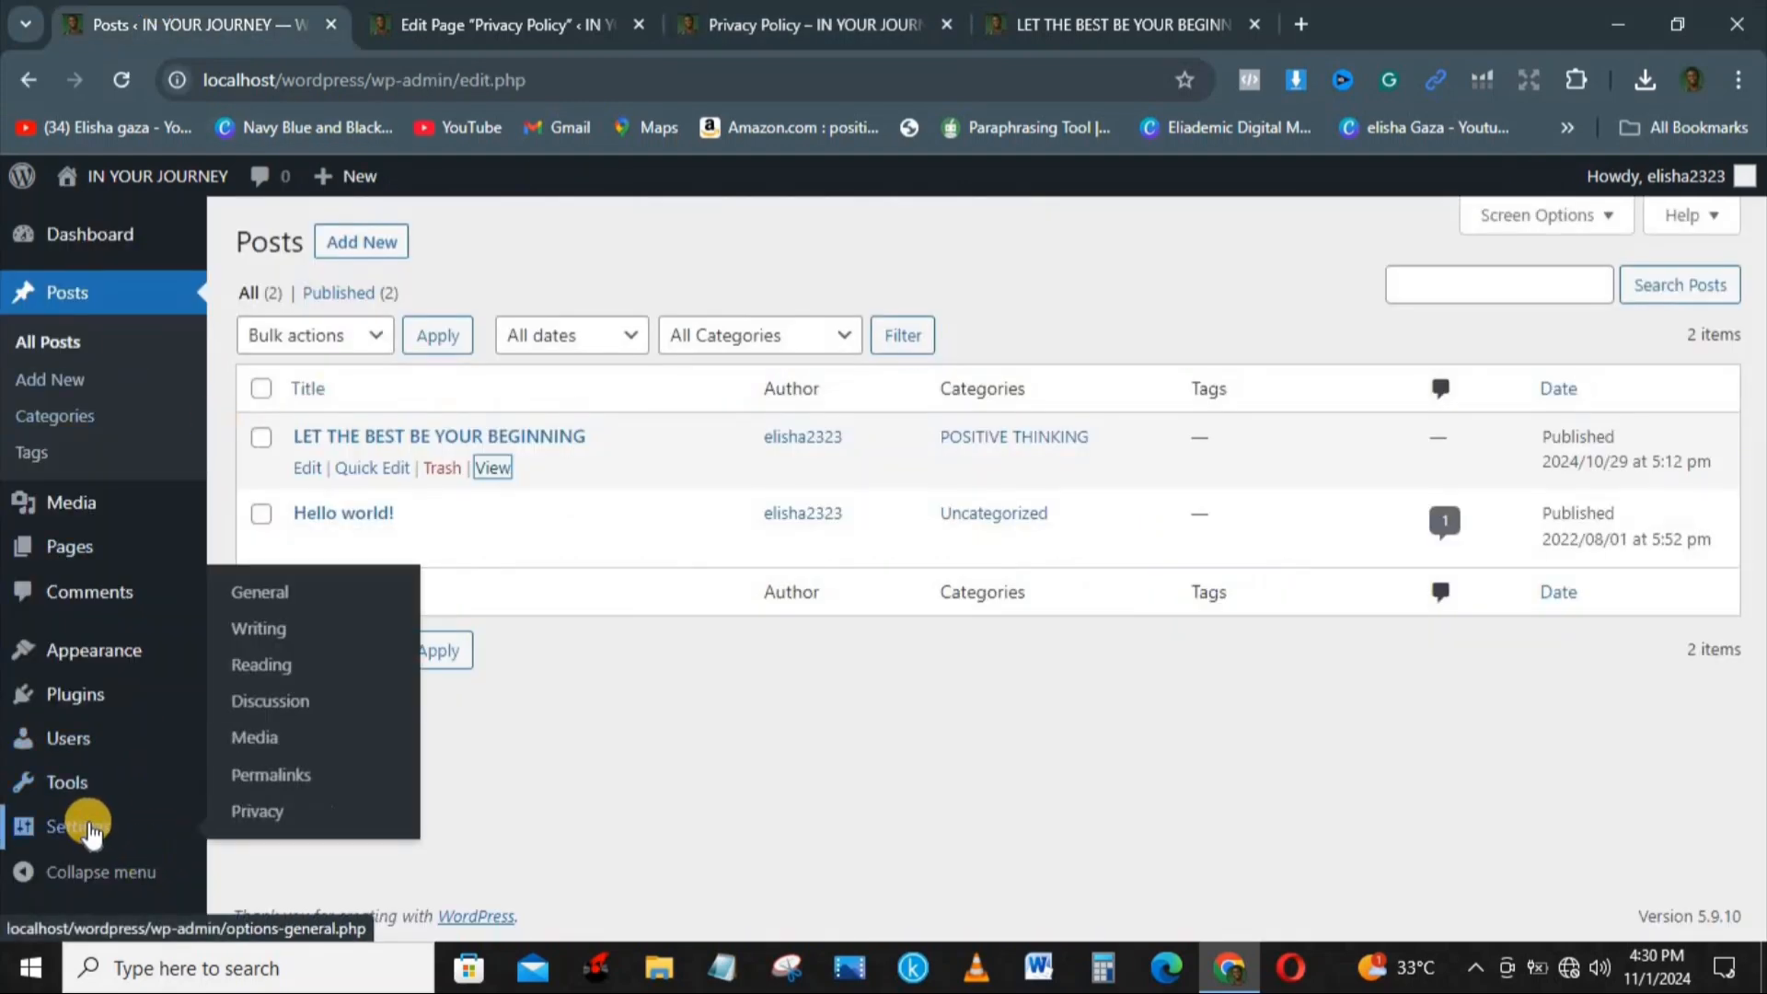
pyautogui.moveTo(52, 767)
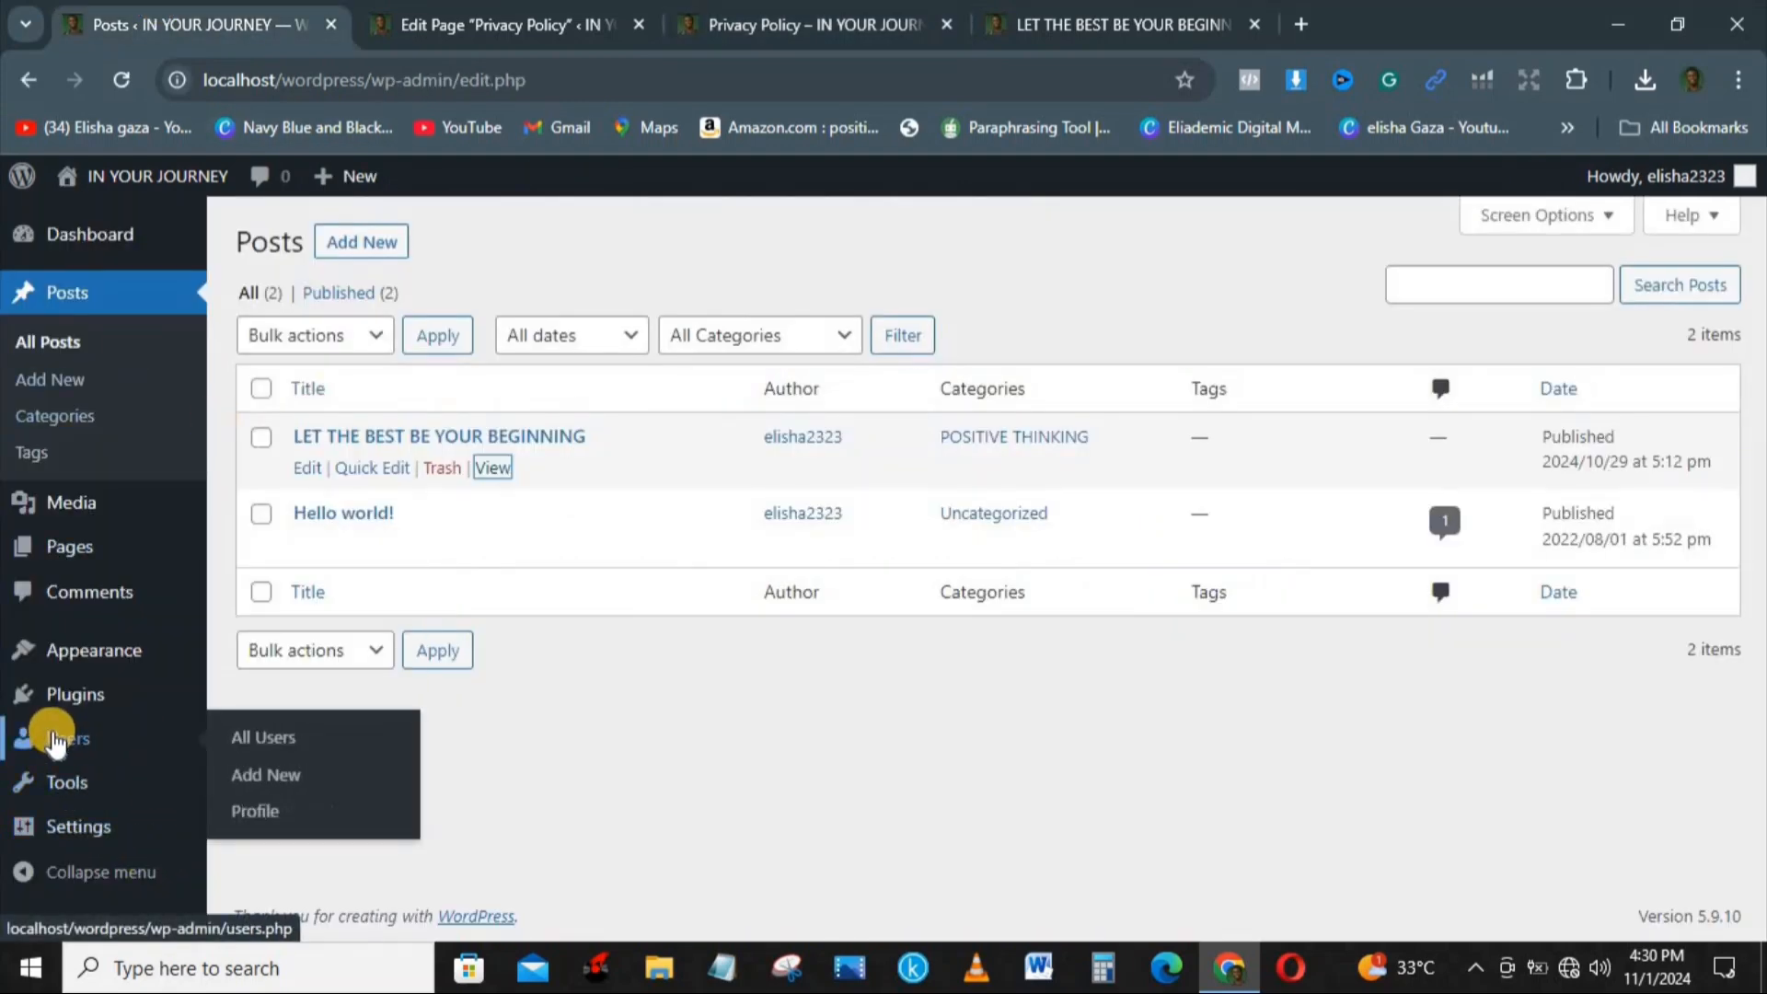
pyautogui.moveTo(51, 700)
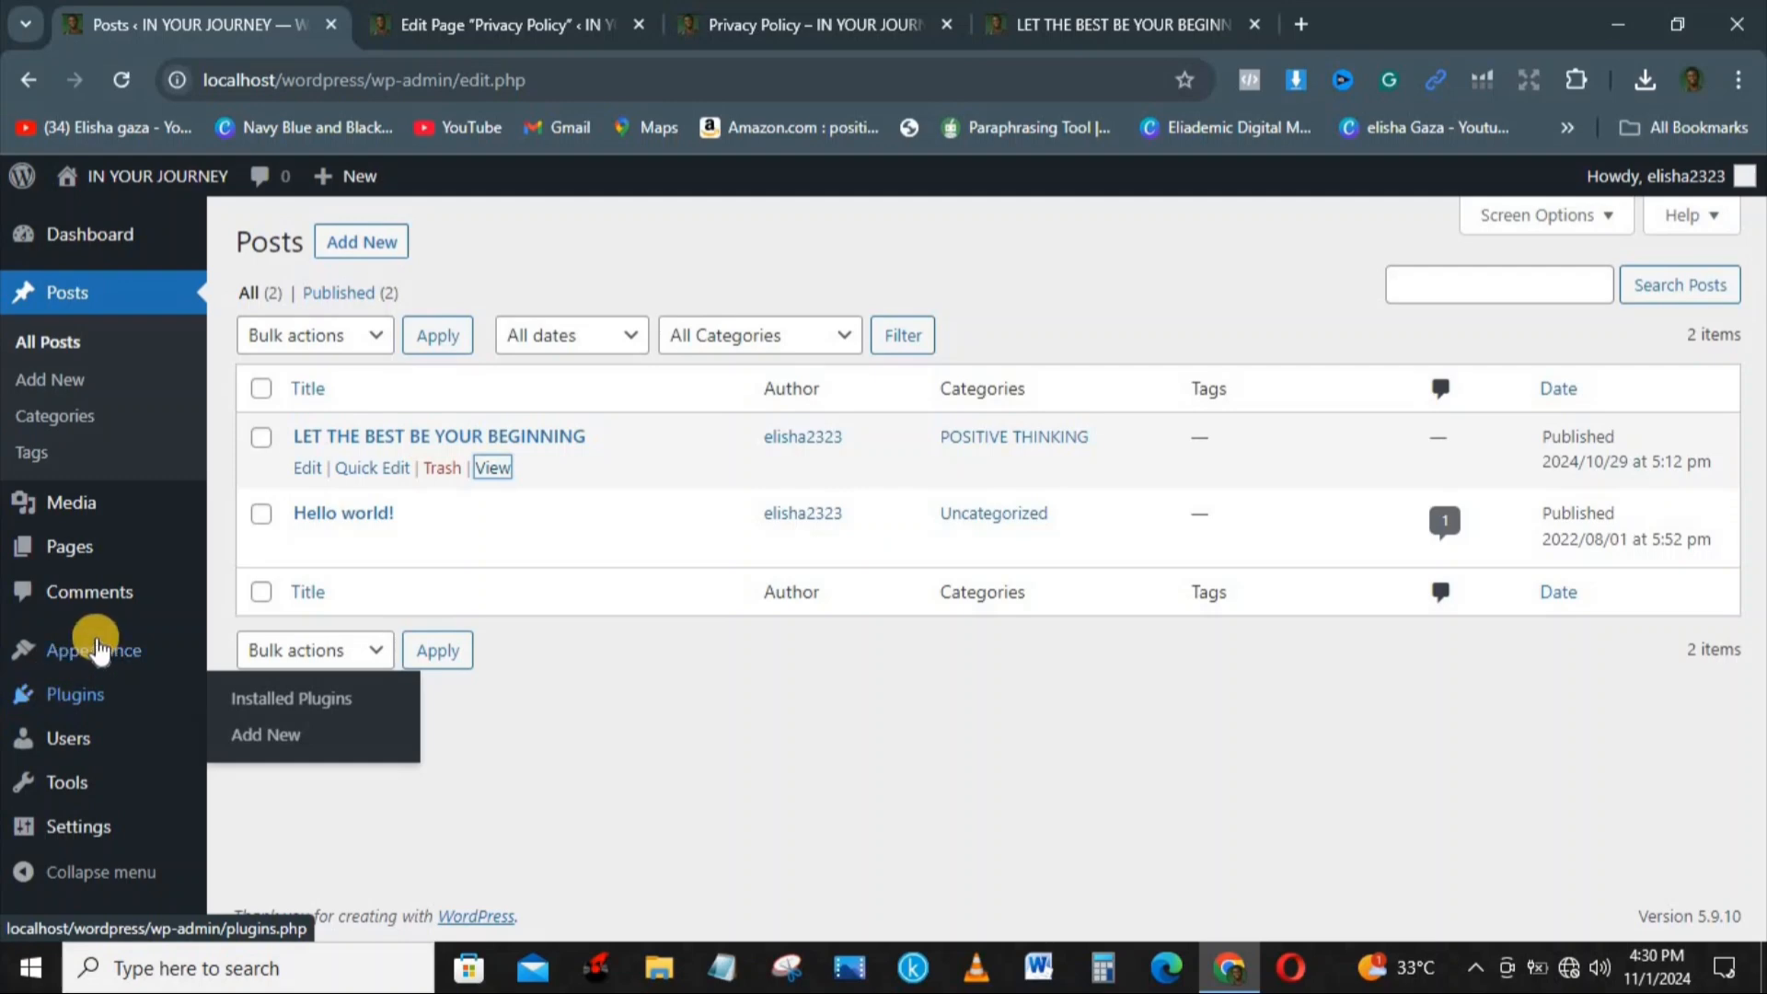
pyautogui.moveTo(99, 650)
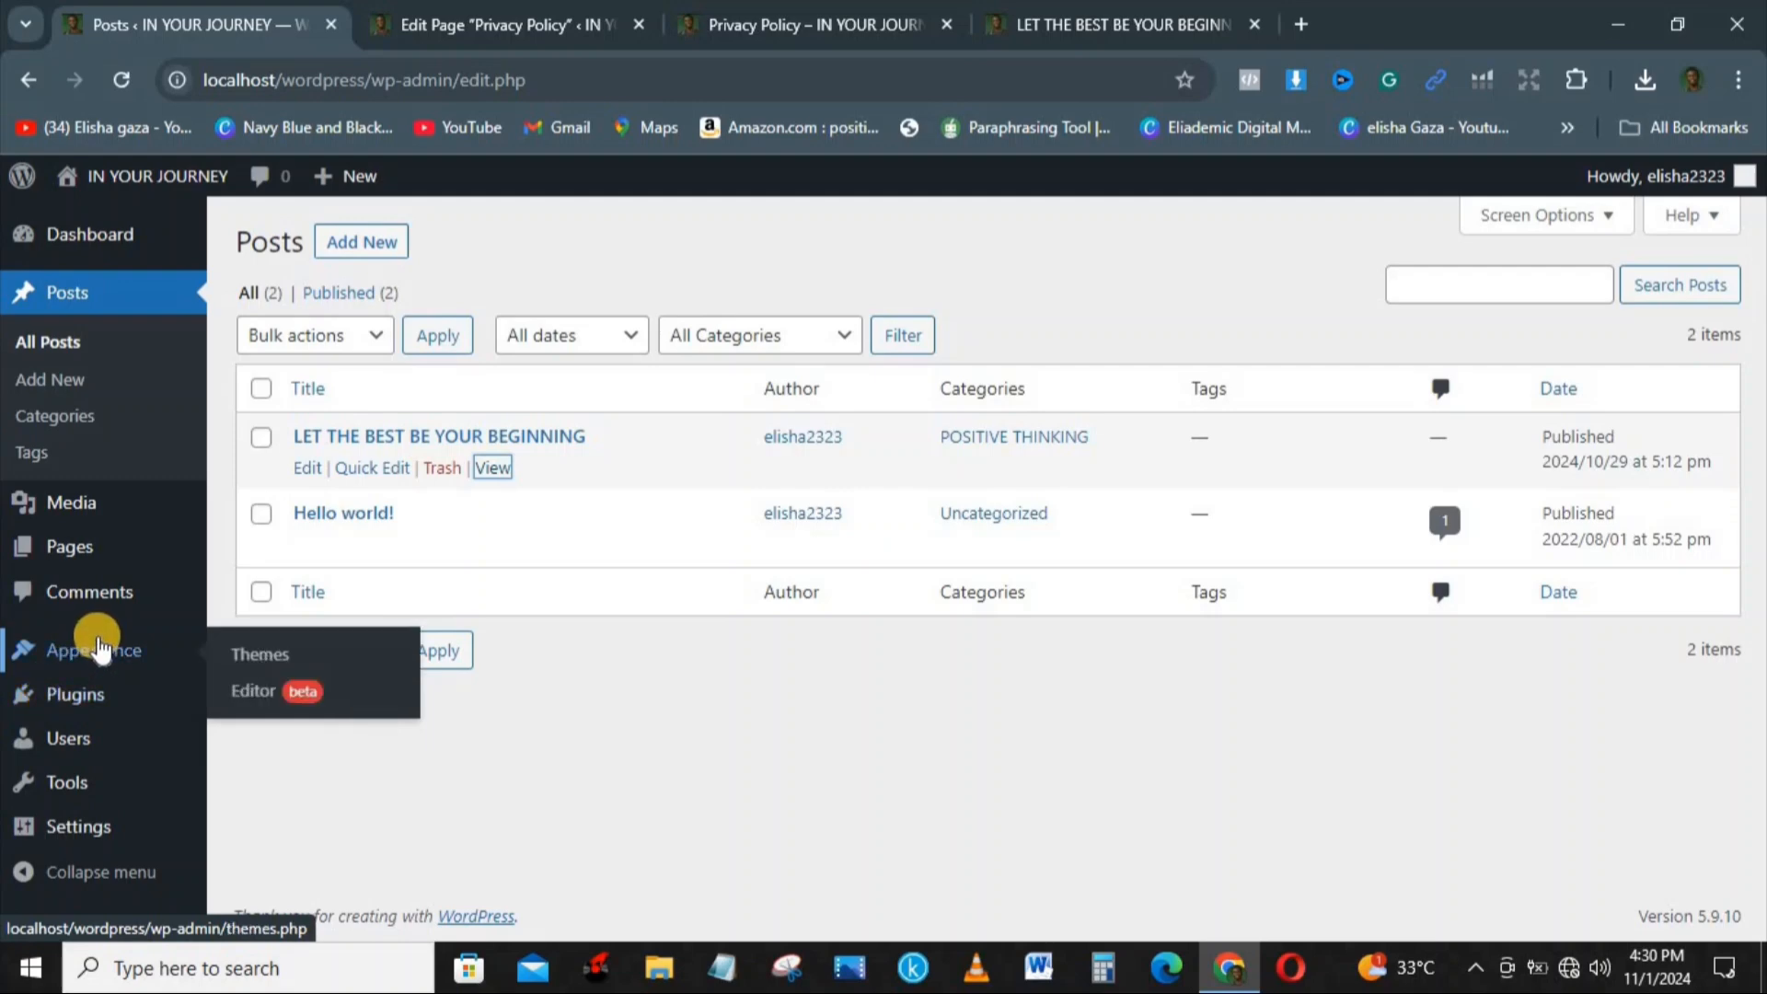
pyautogui.click(73, 592)
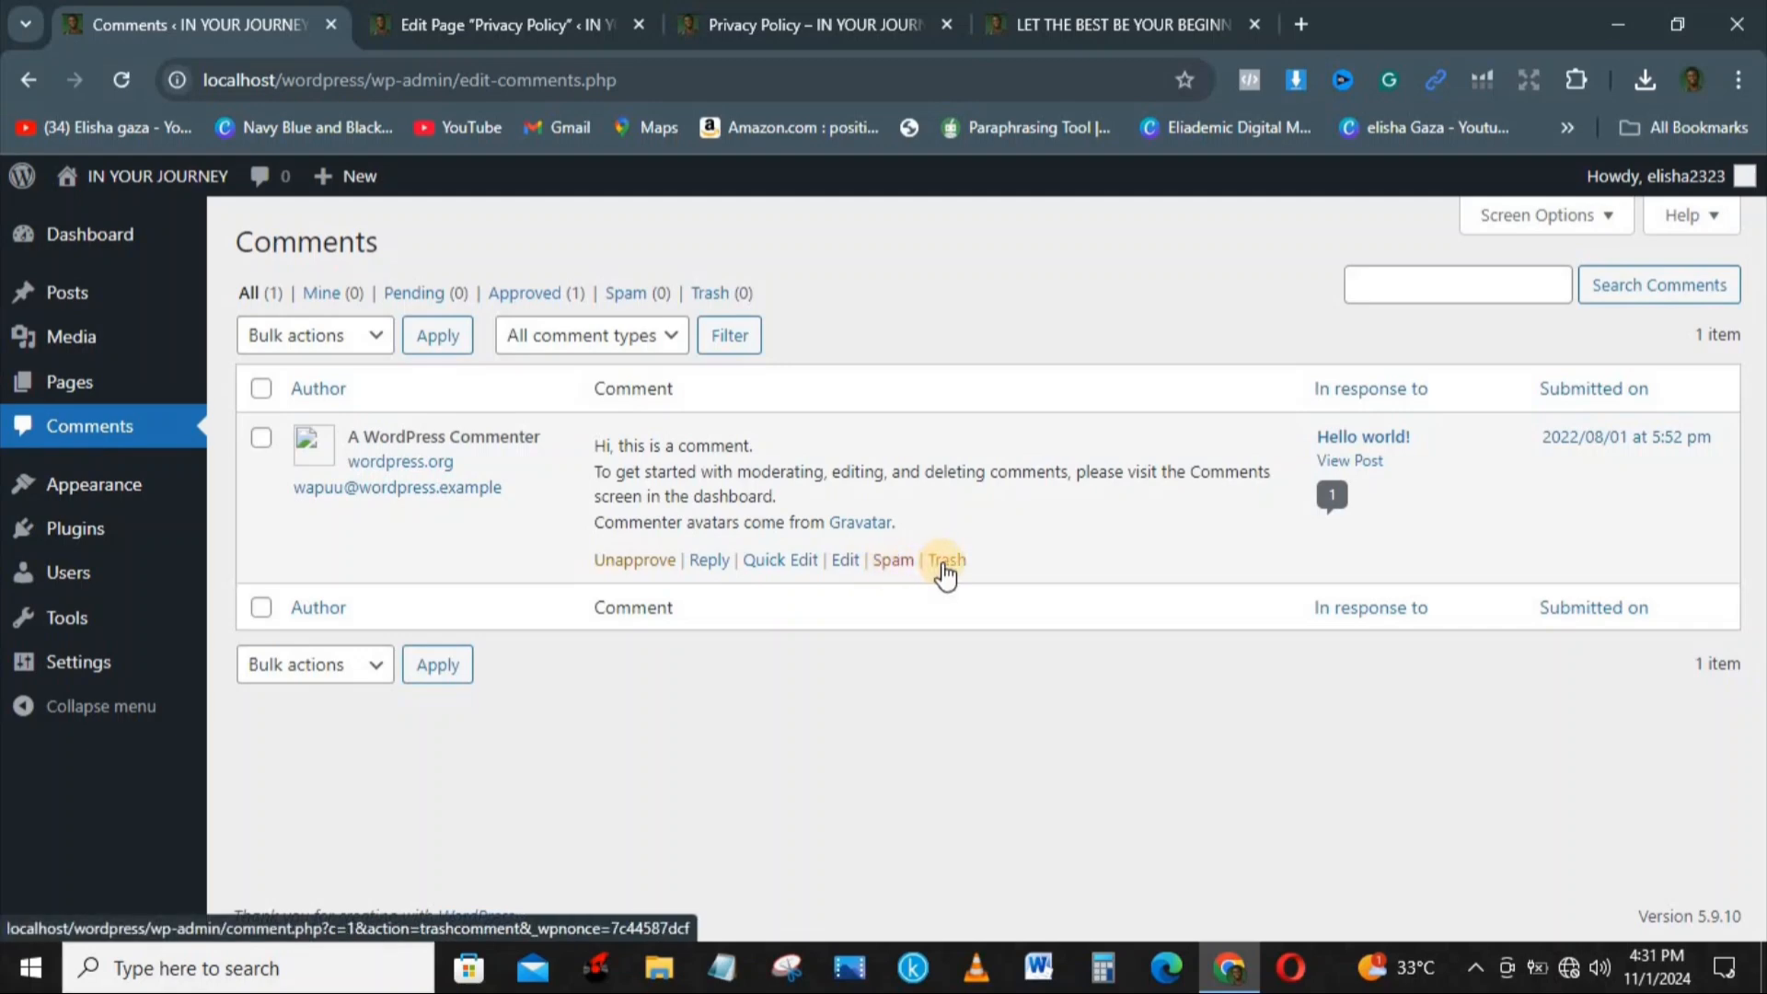
# Step: Select all comments in the list and choose Move to Trash as the bulk action without applying it
pyautogui.click(262, 391)
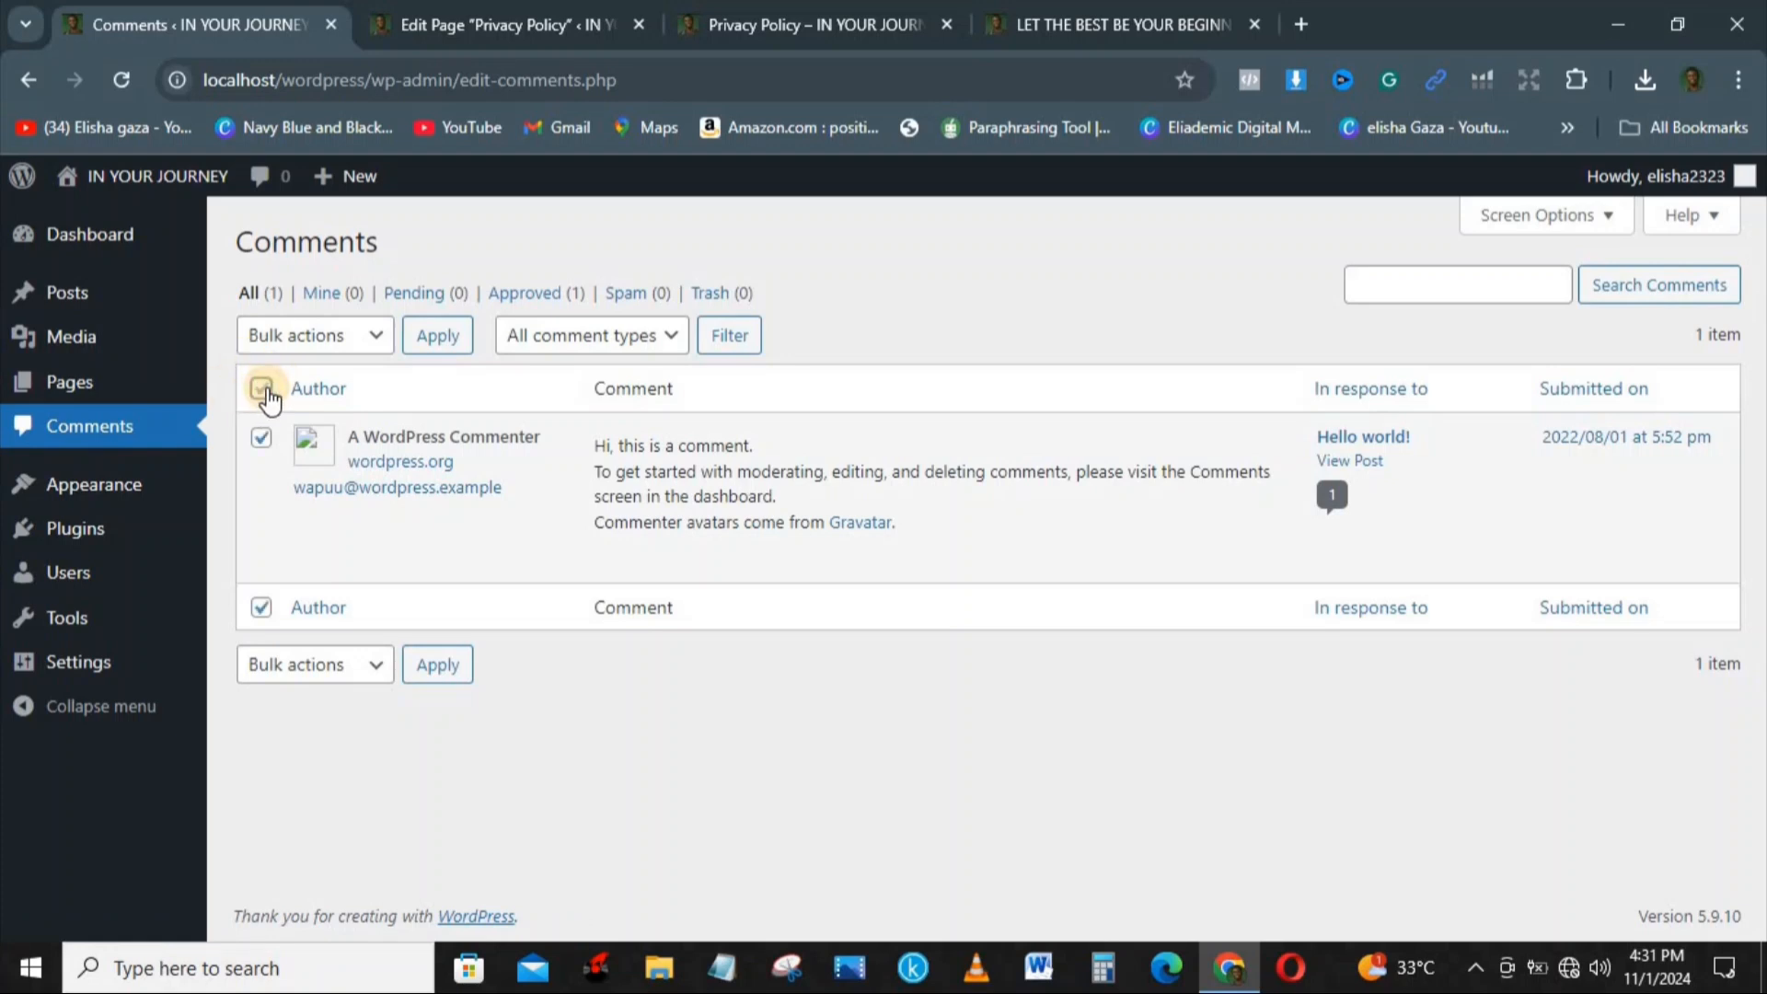
pyautogui.click(369, 342)
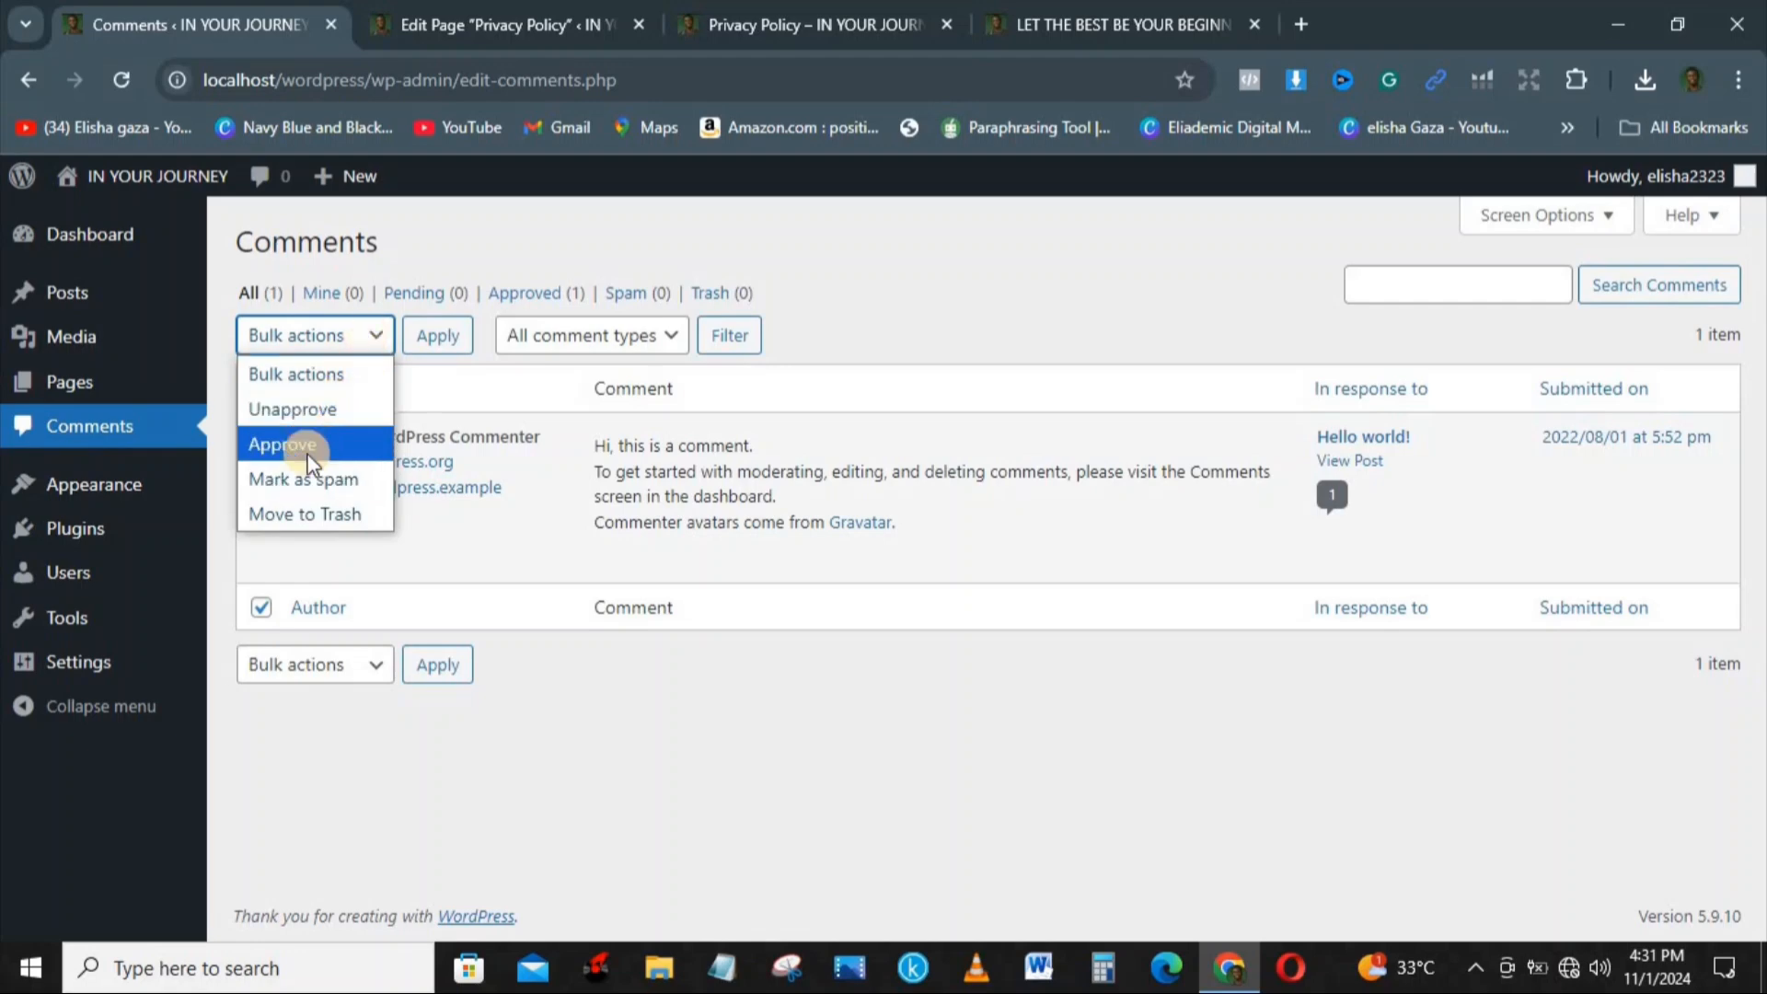
pyautogui.click(315, 508)
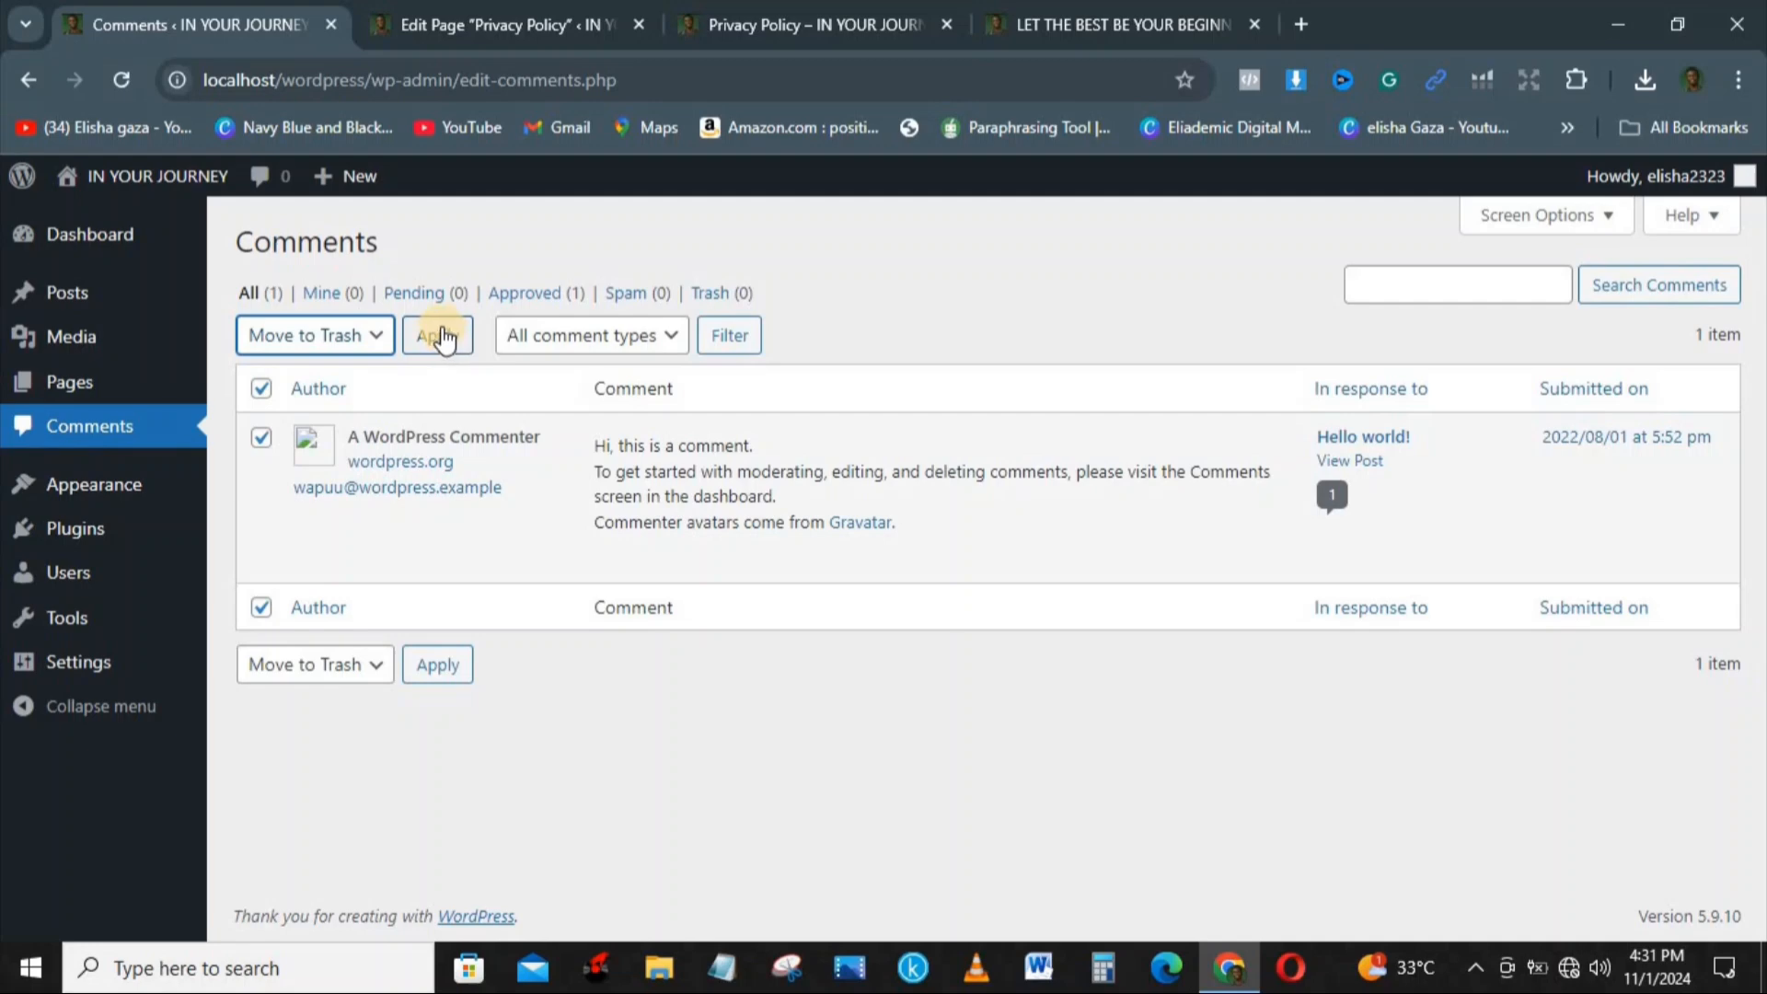
# Step: Open the Media Library to view the uploaded items and check which options Posts offers
pyautogui.moveTo(148, 382)
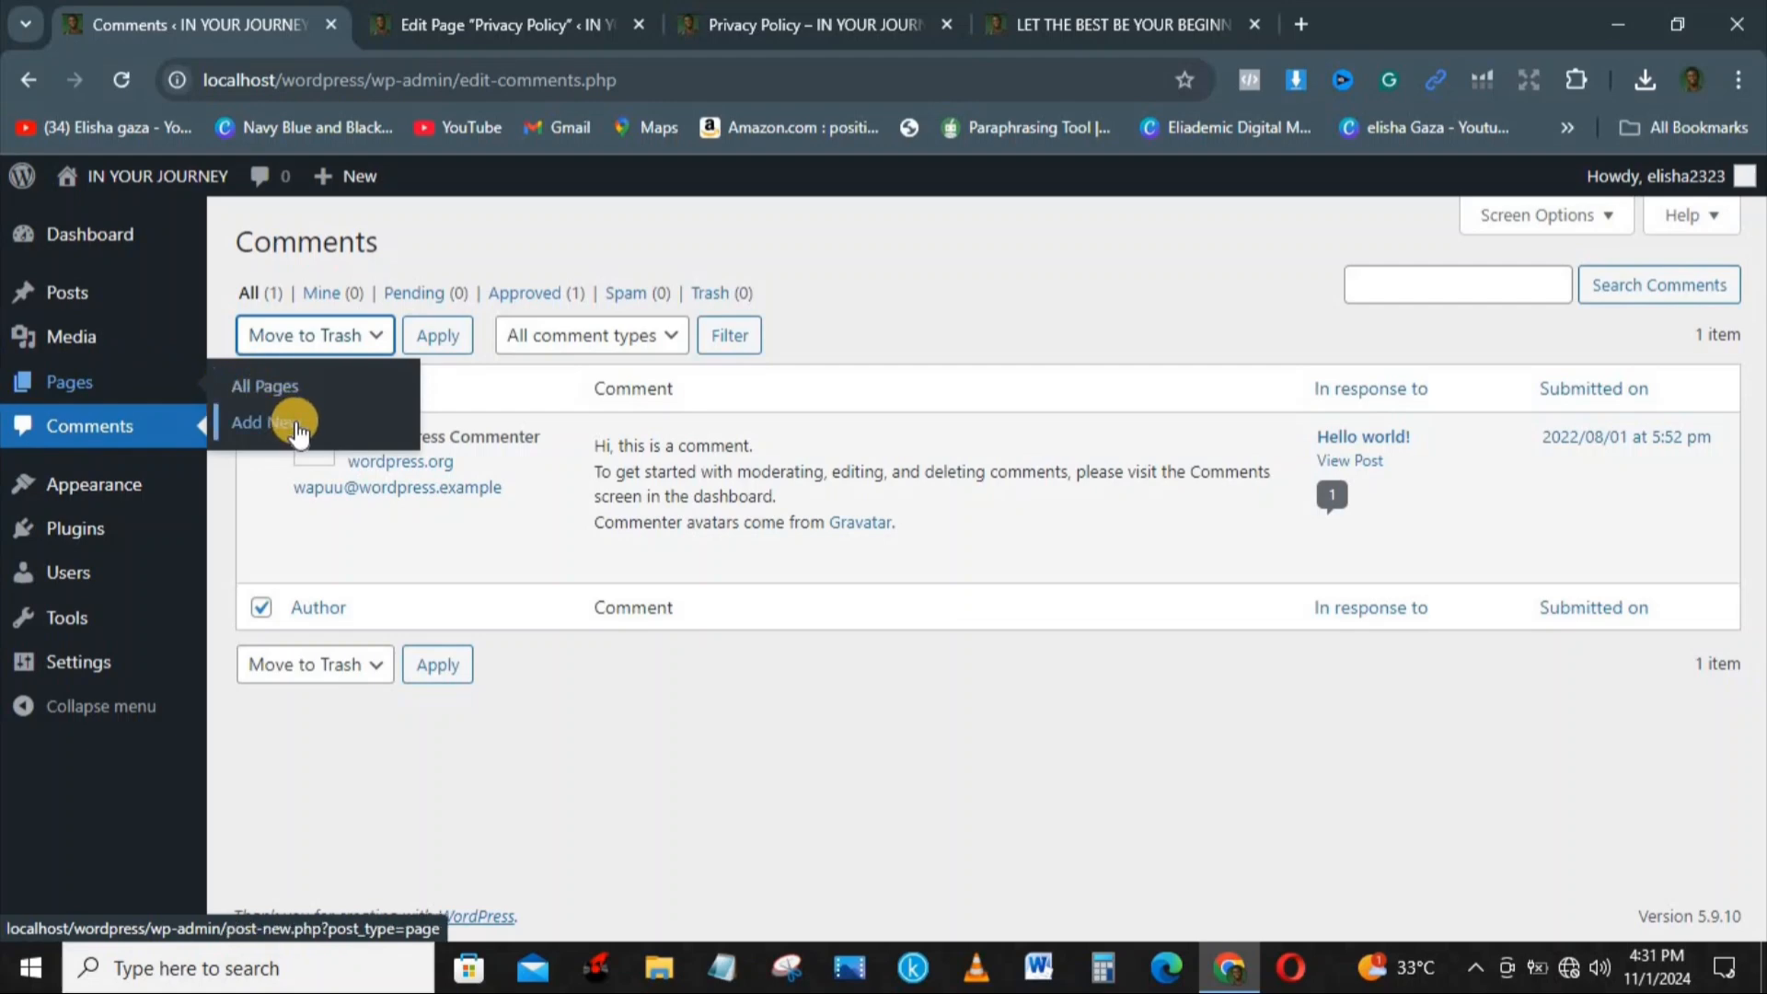
pyautogui.moveTo(122, 337)
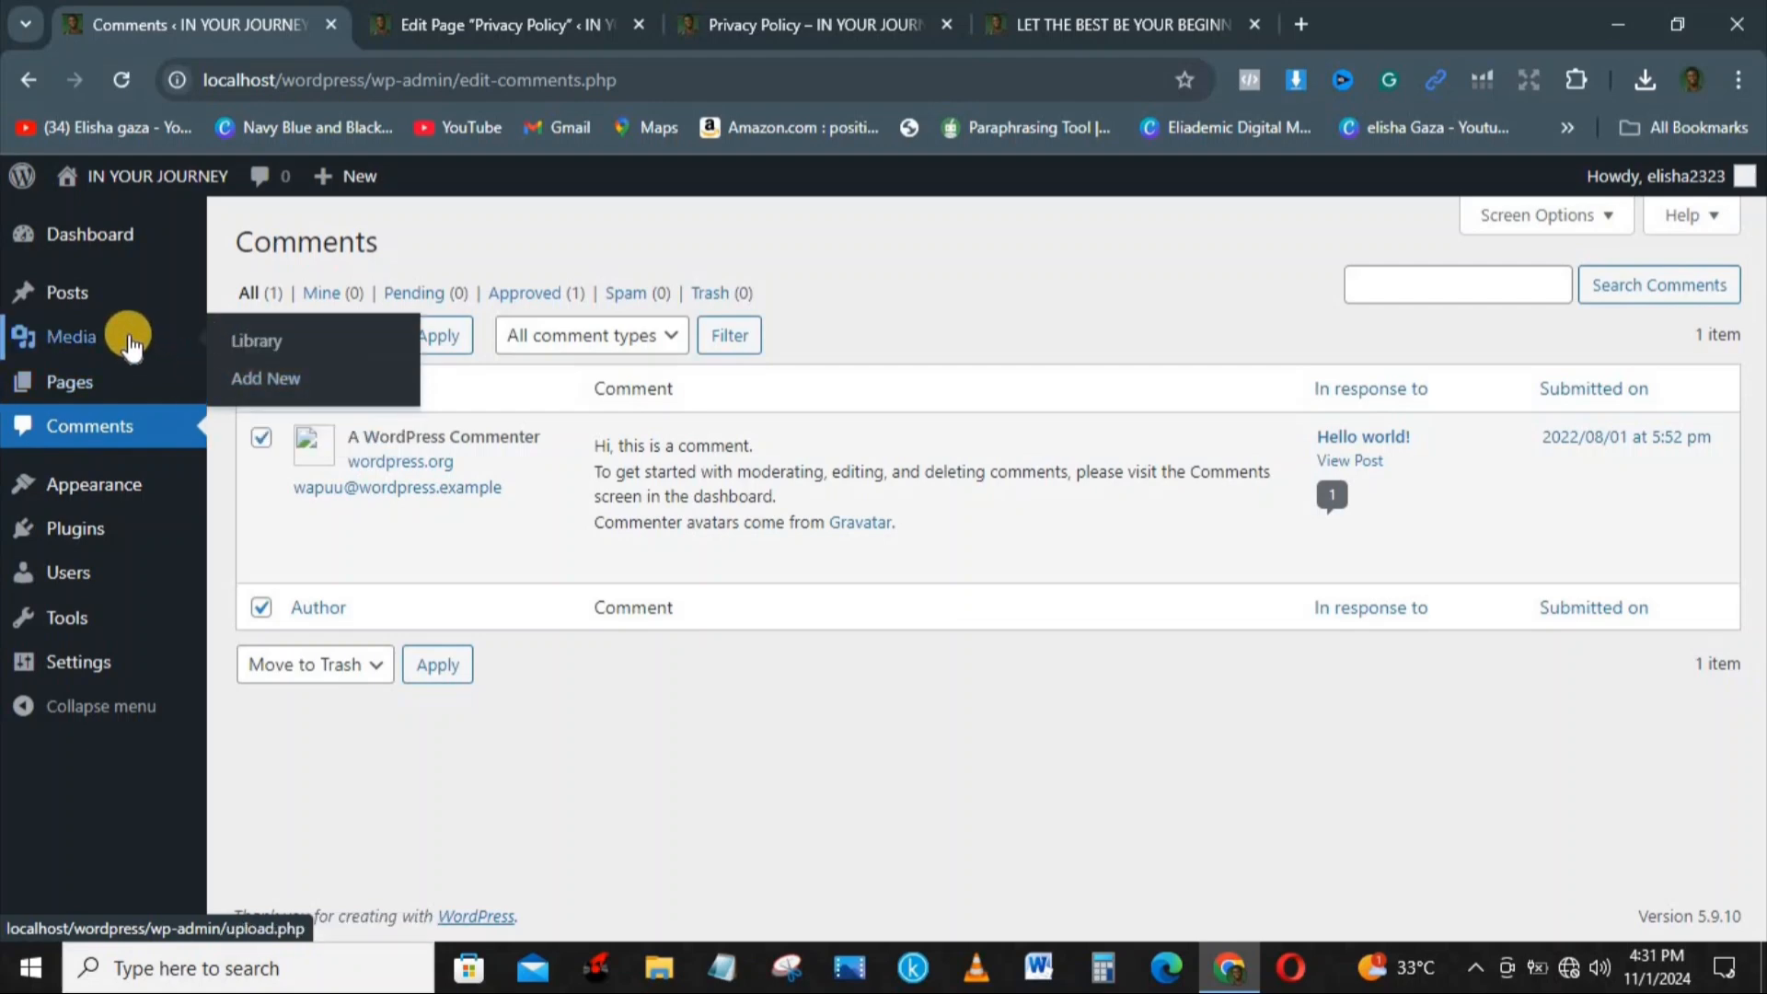
pyautogui.click(281, 353)
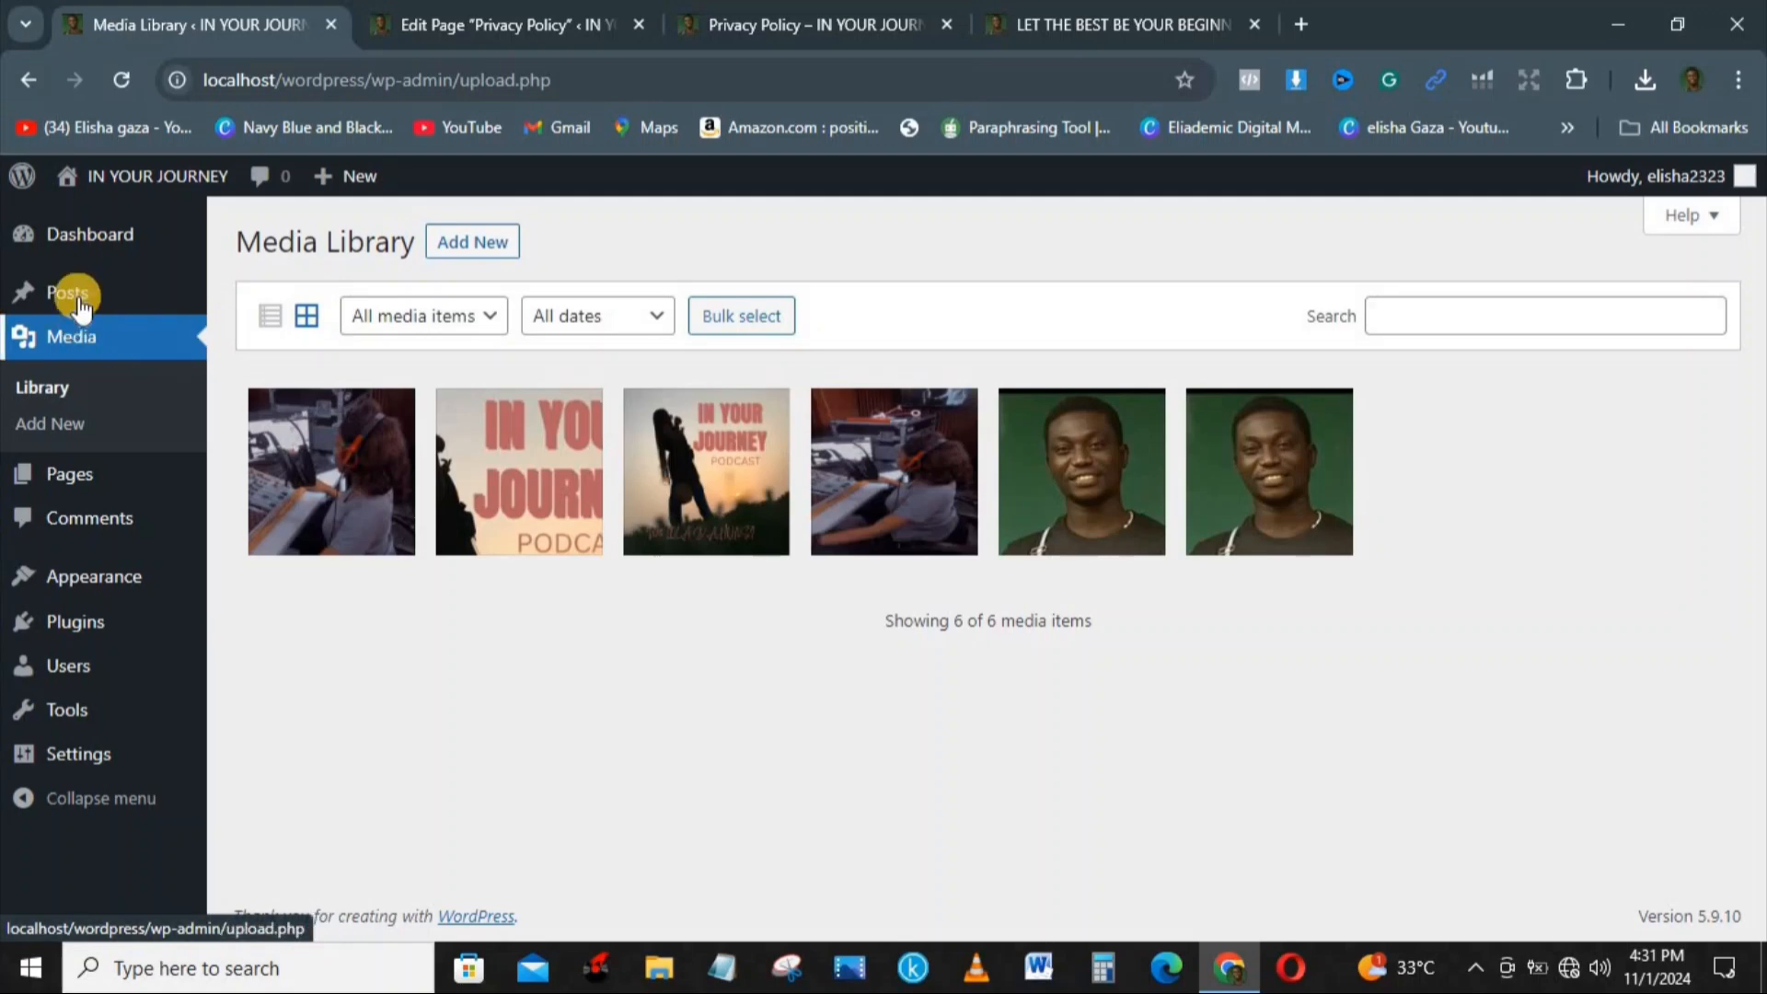
pyautogui.moveTo(79, 295)
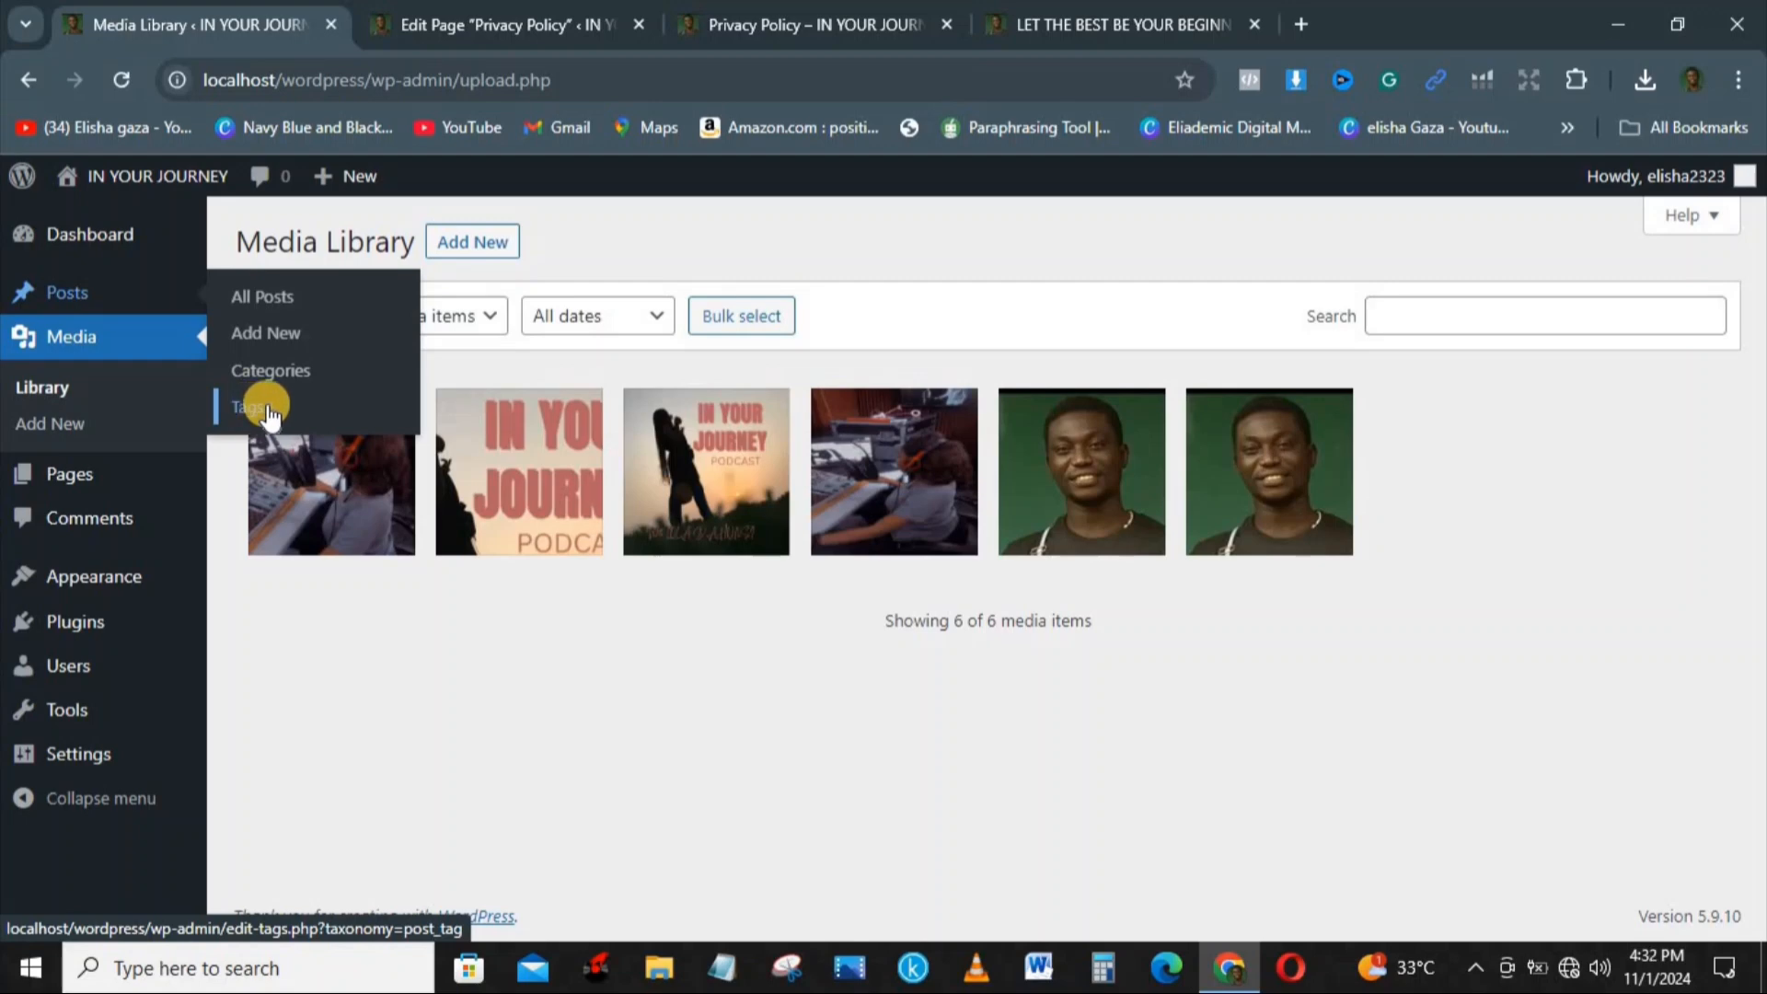
pyautogui.moveTo(42, 233)
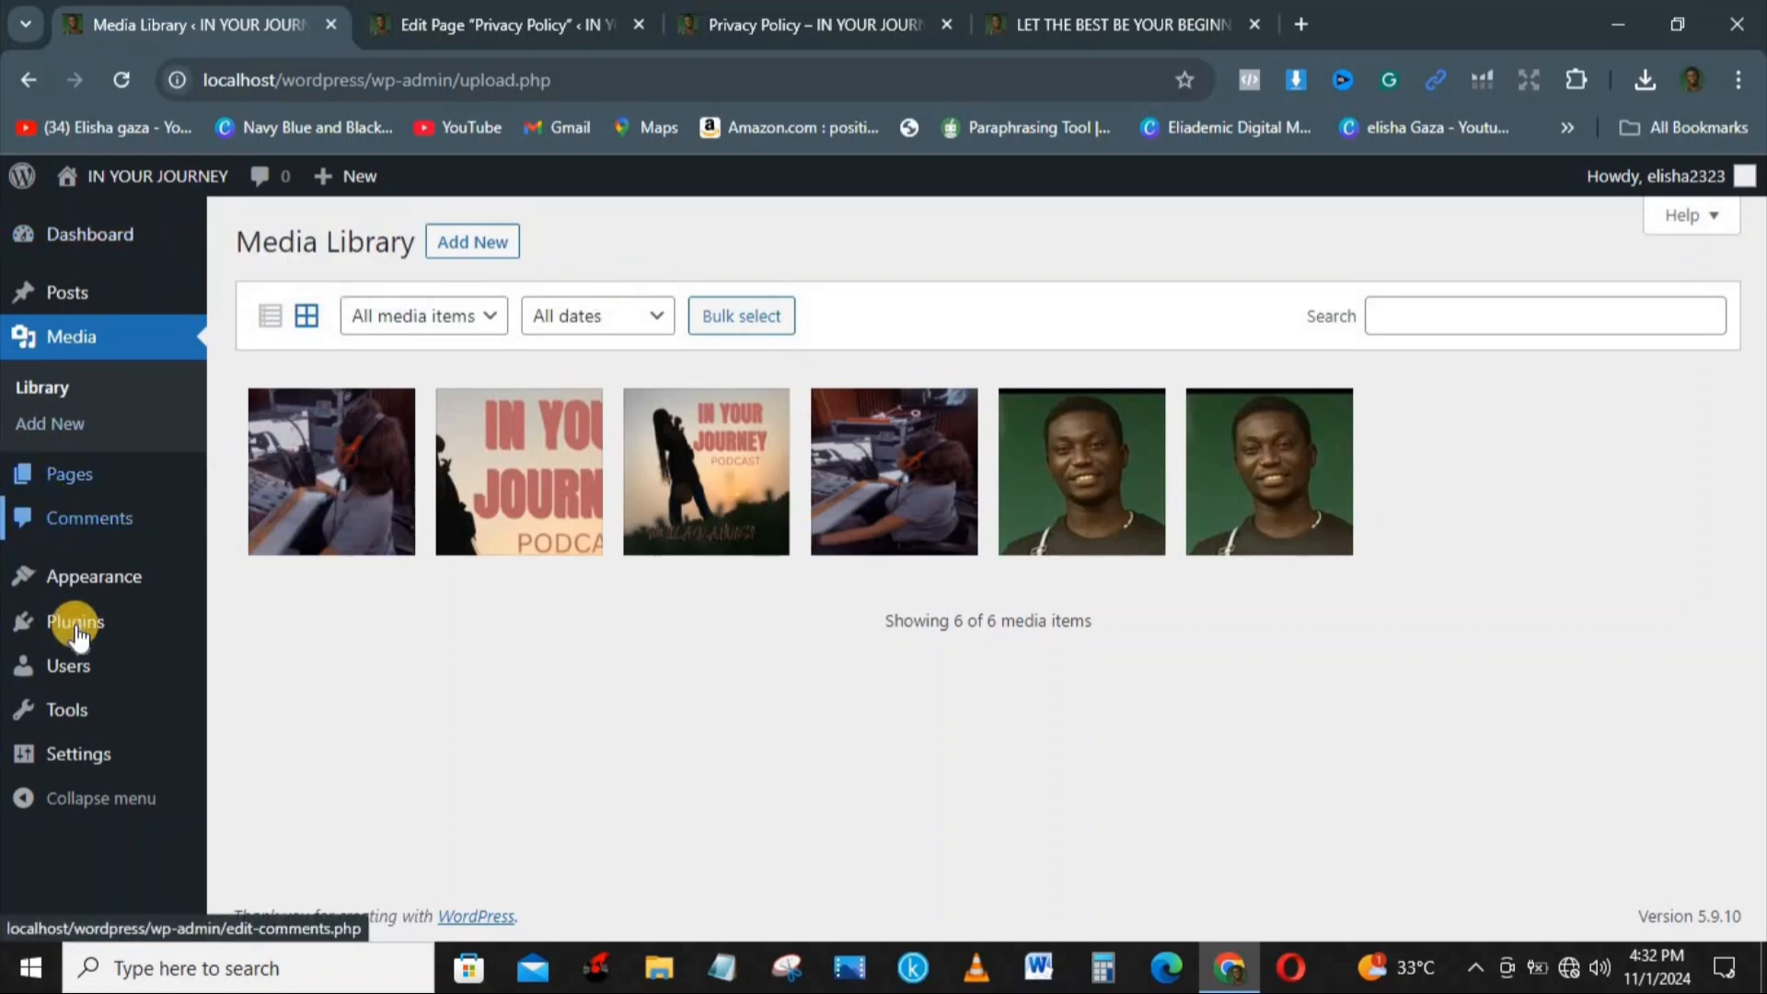
# Step: Revisit the Privacy Policy page in the editor and on the live site, and open the site editor from the live page
pyautogui.click(411, 11)
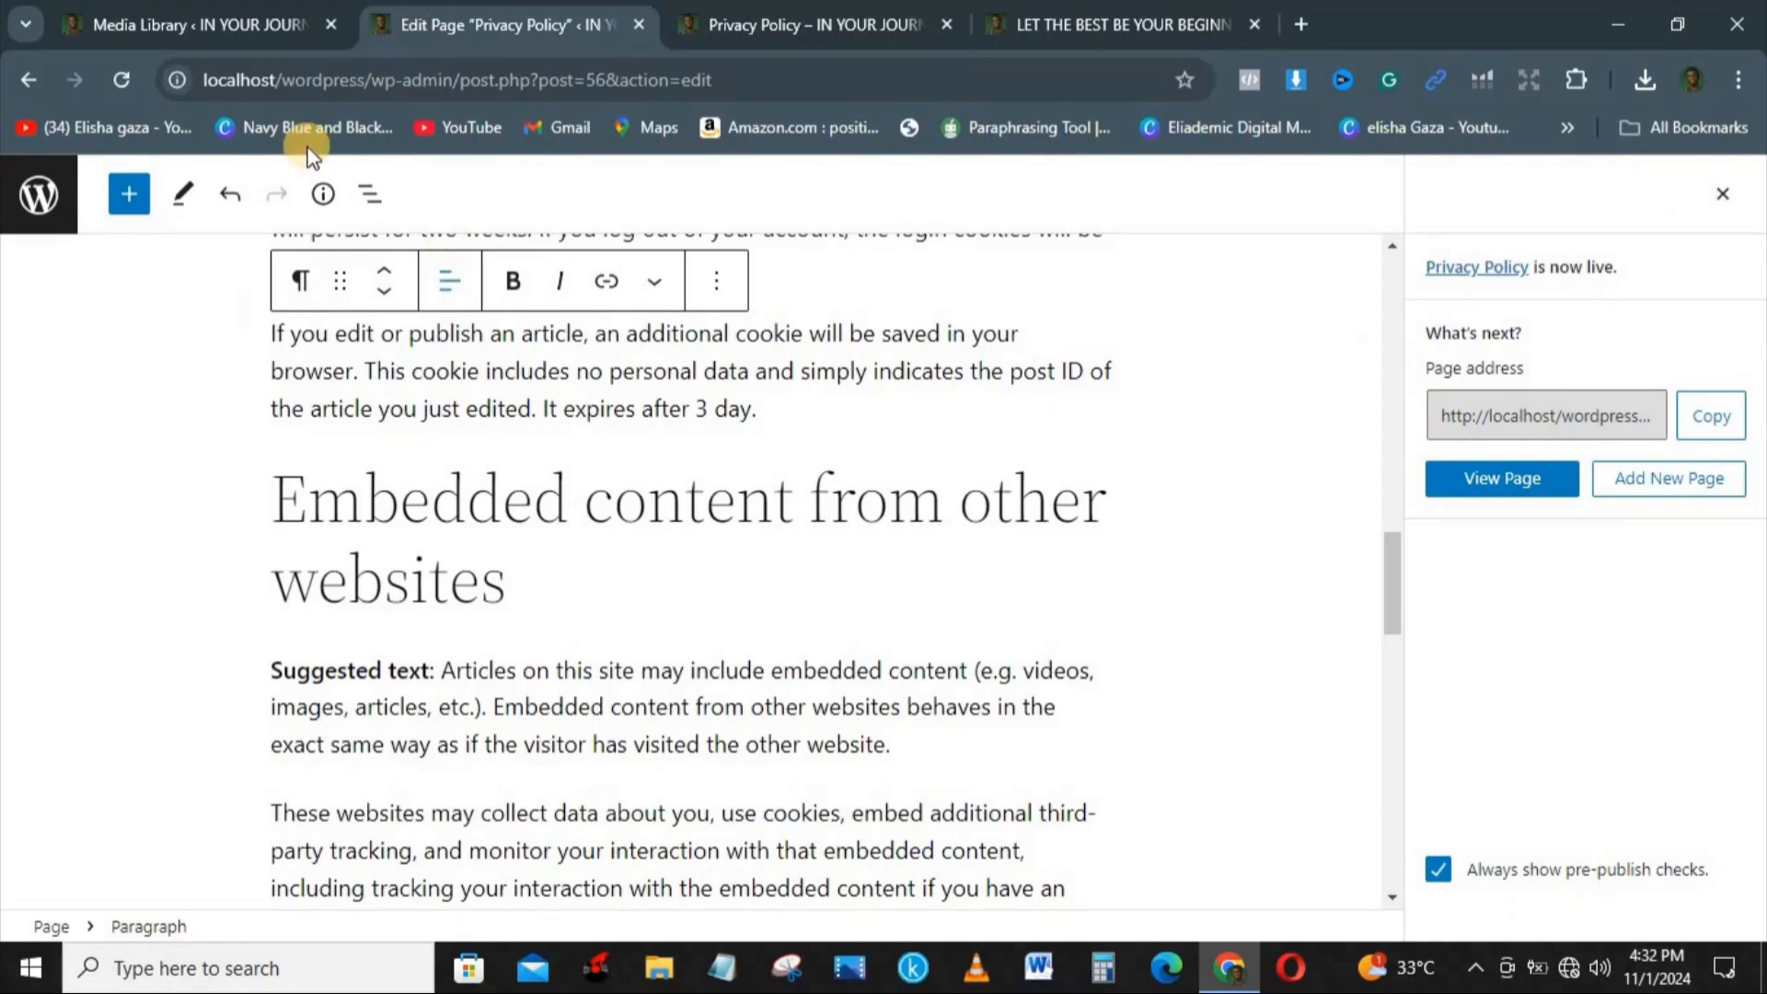
pyautogui.click(705, 23)
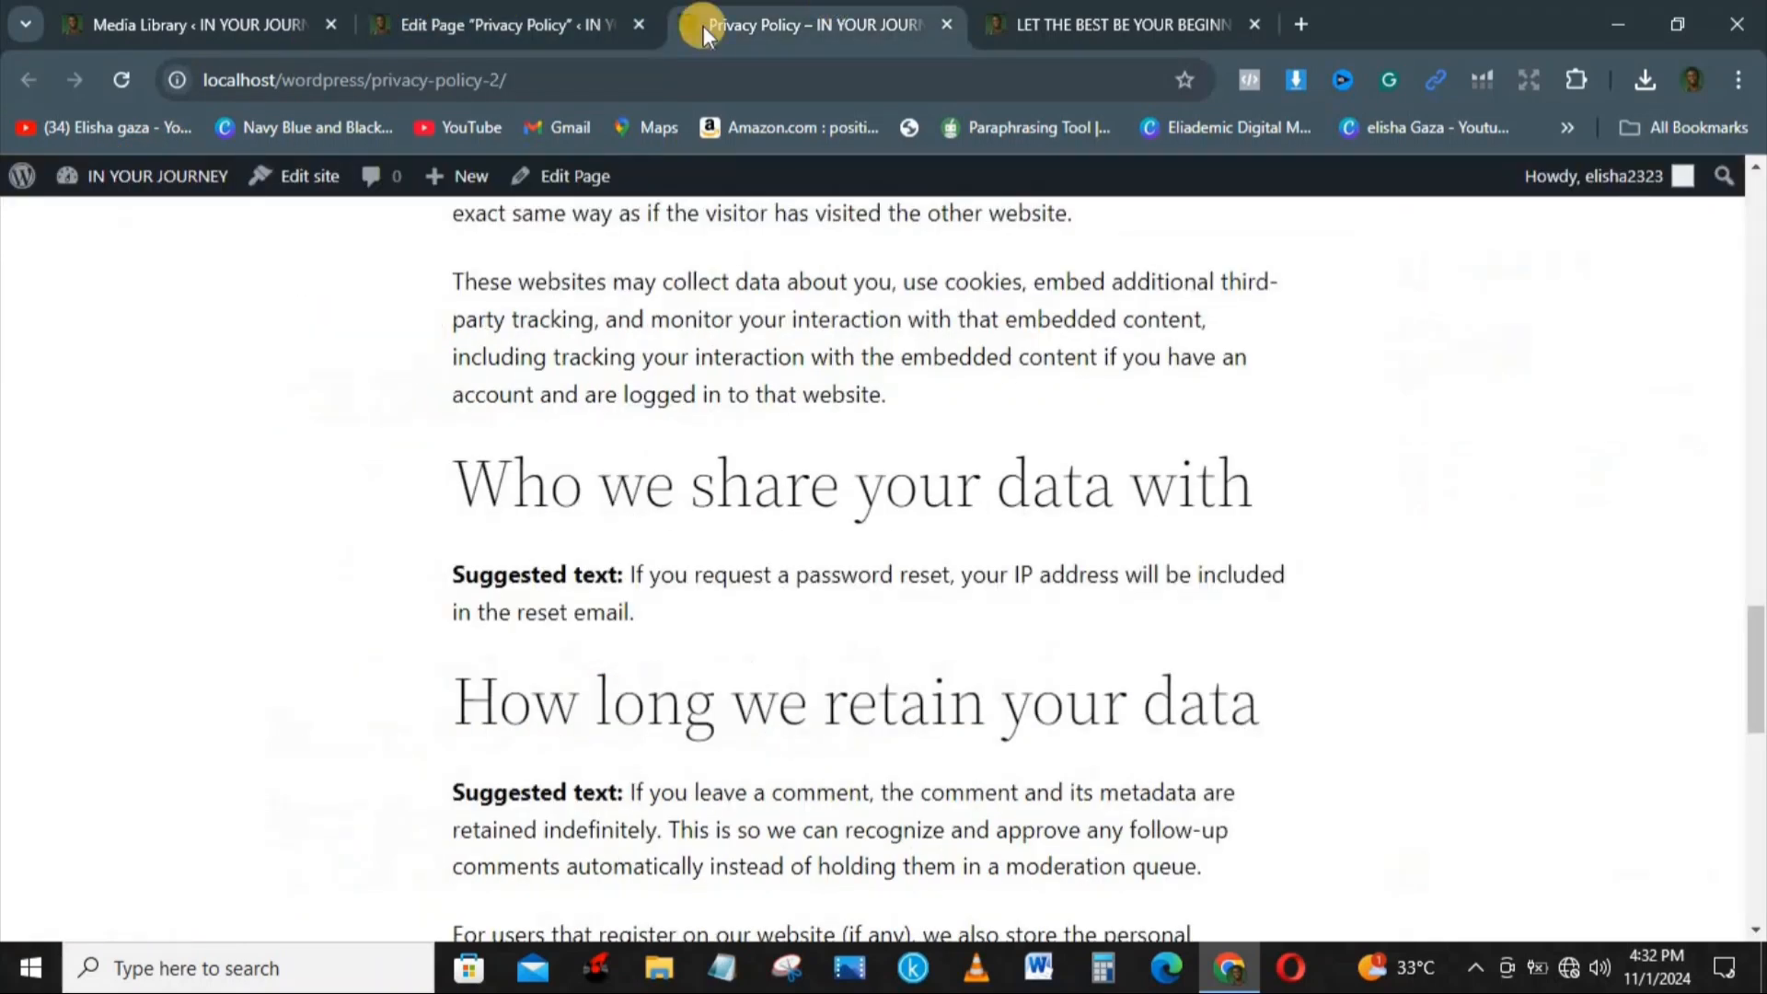
pyautogui.moveTo(95, 170)
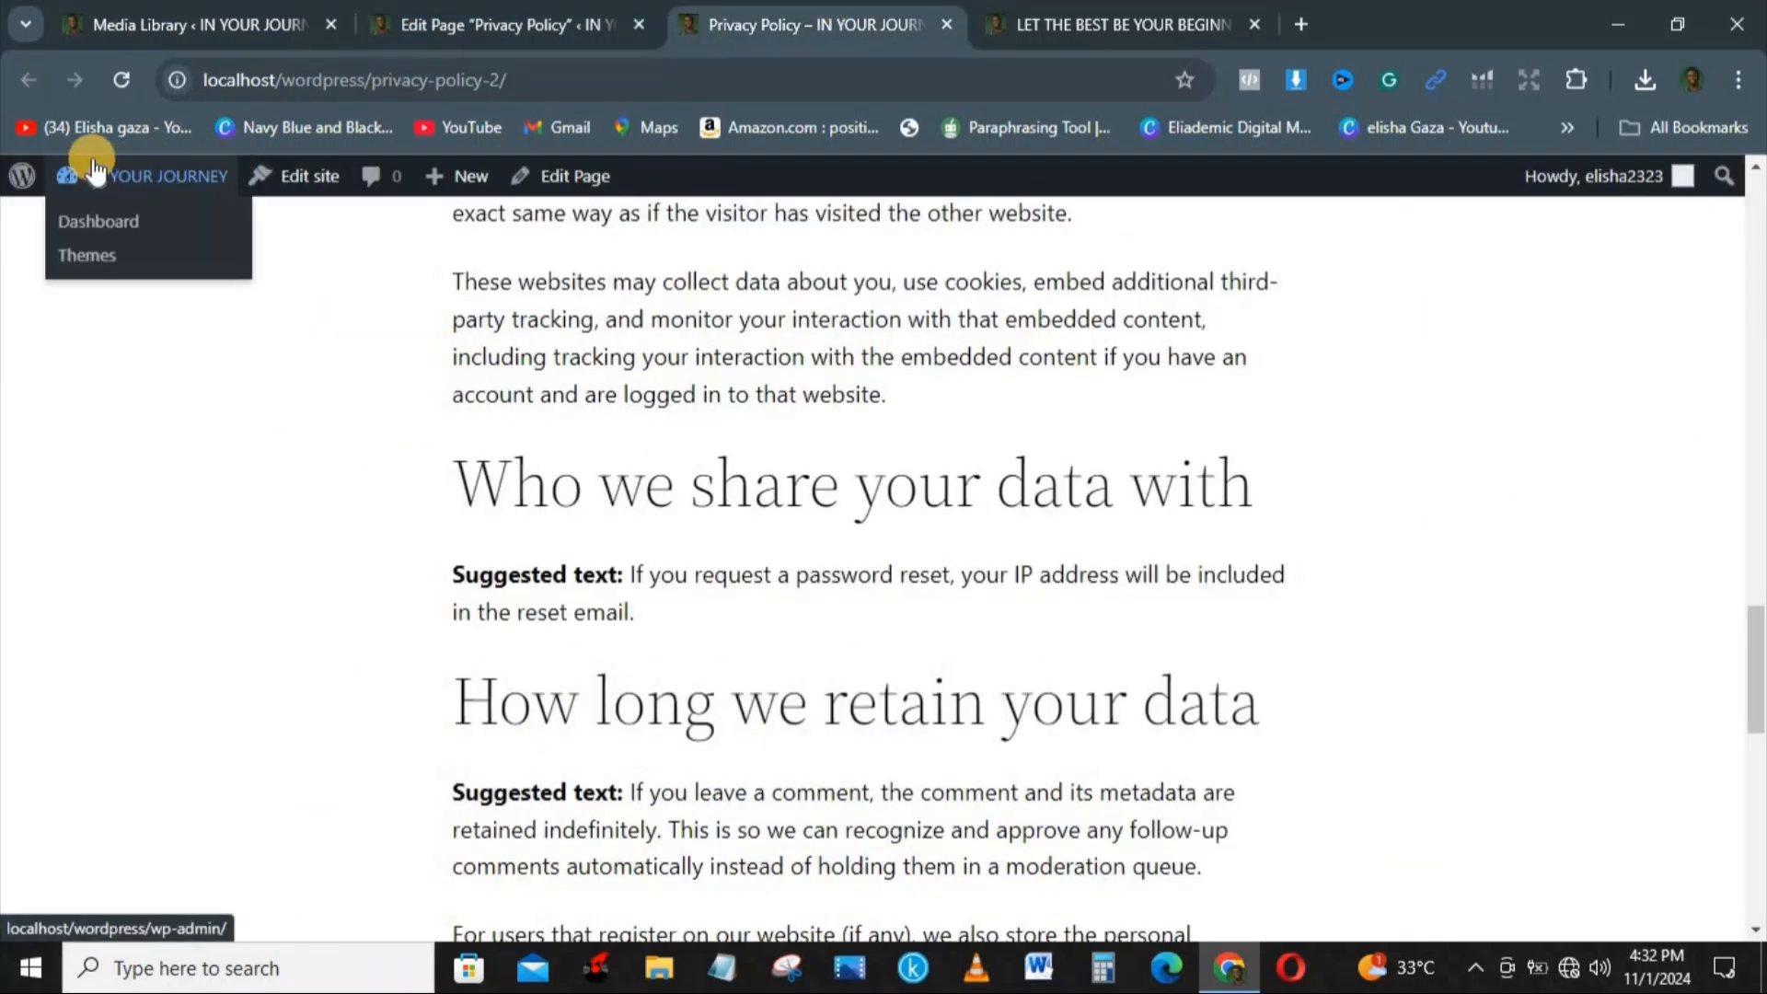
pyautogui.click(312, 175)
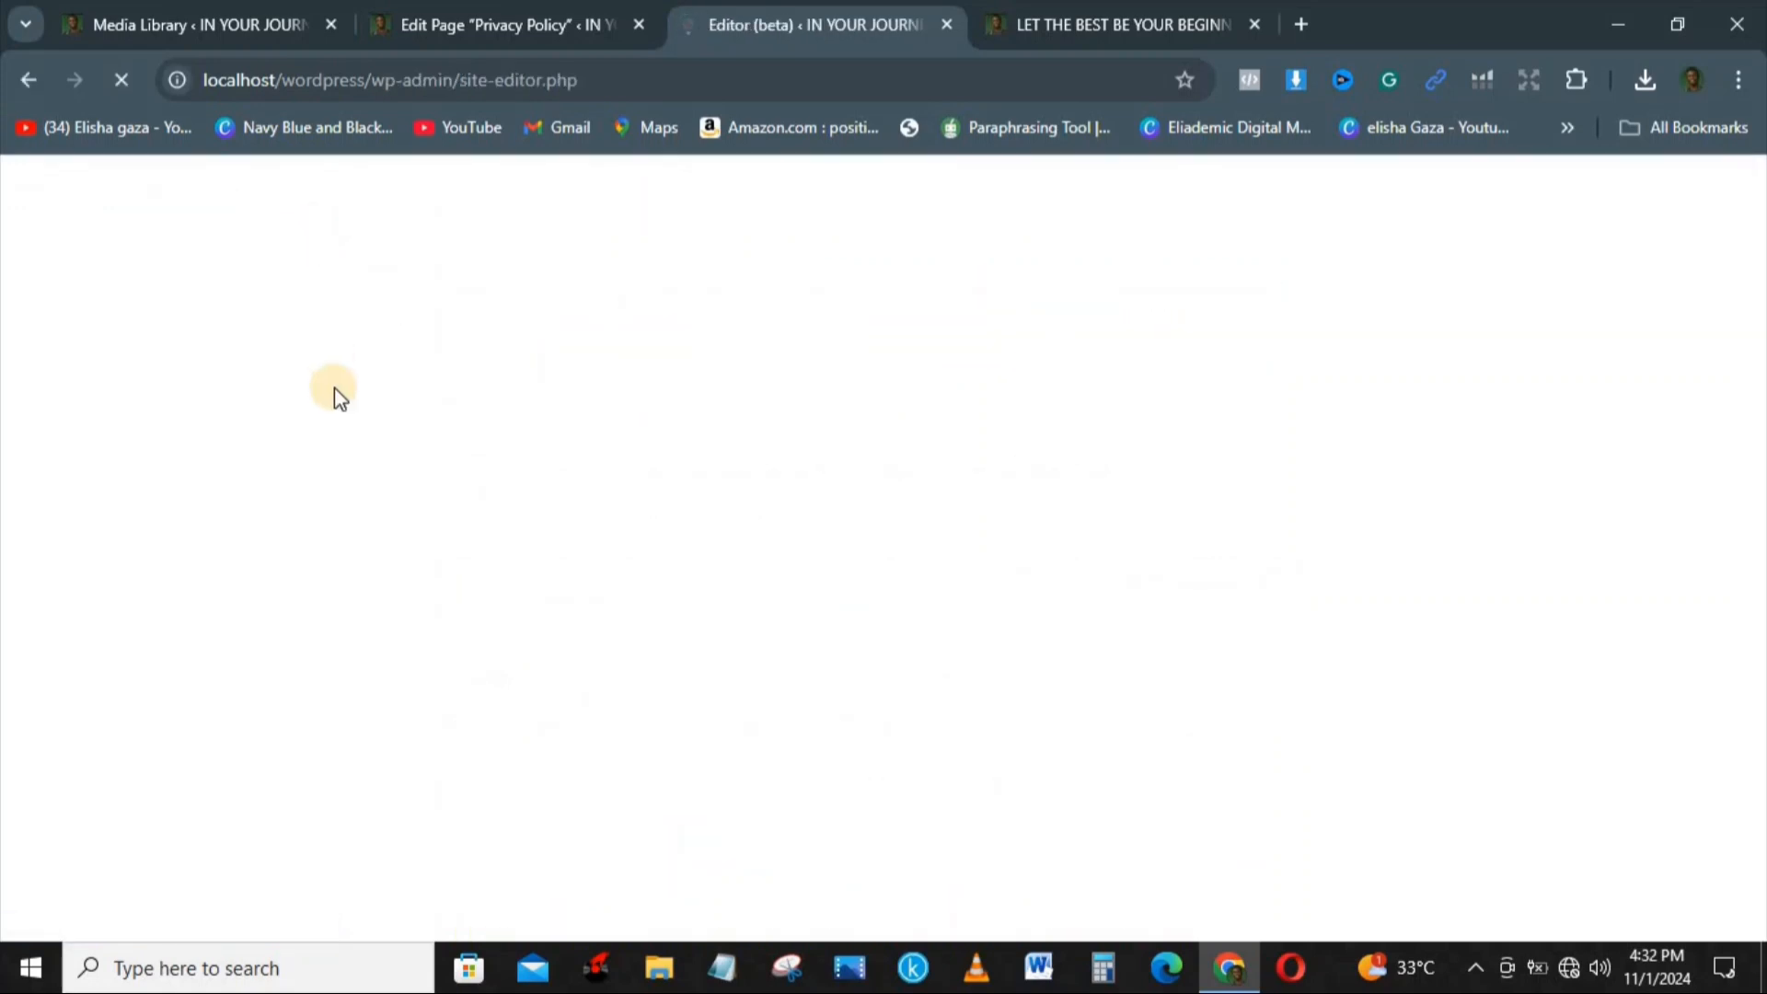
# Step: Return to the Media Library and open its help overview
pyautogui.click(198, 24)
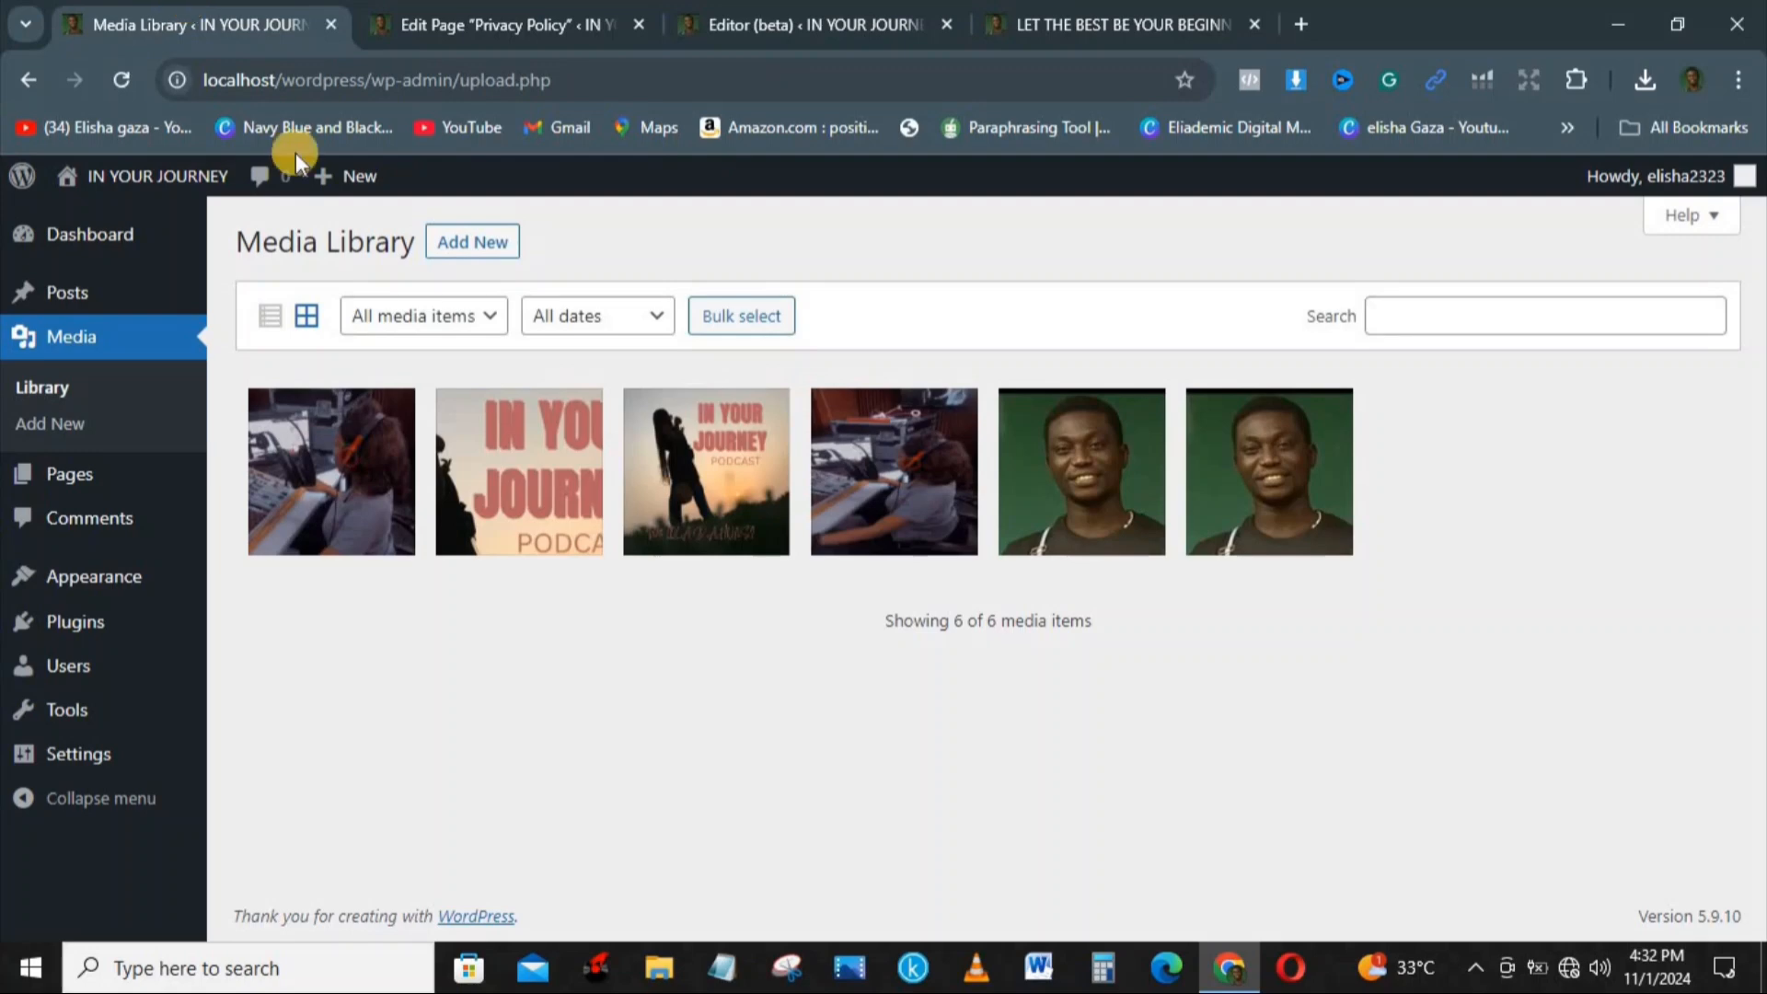
pyautogui.moveTo(1715, 171)
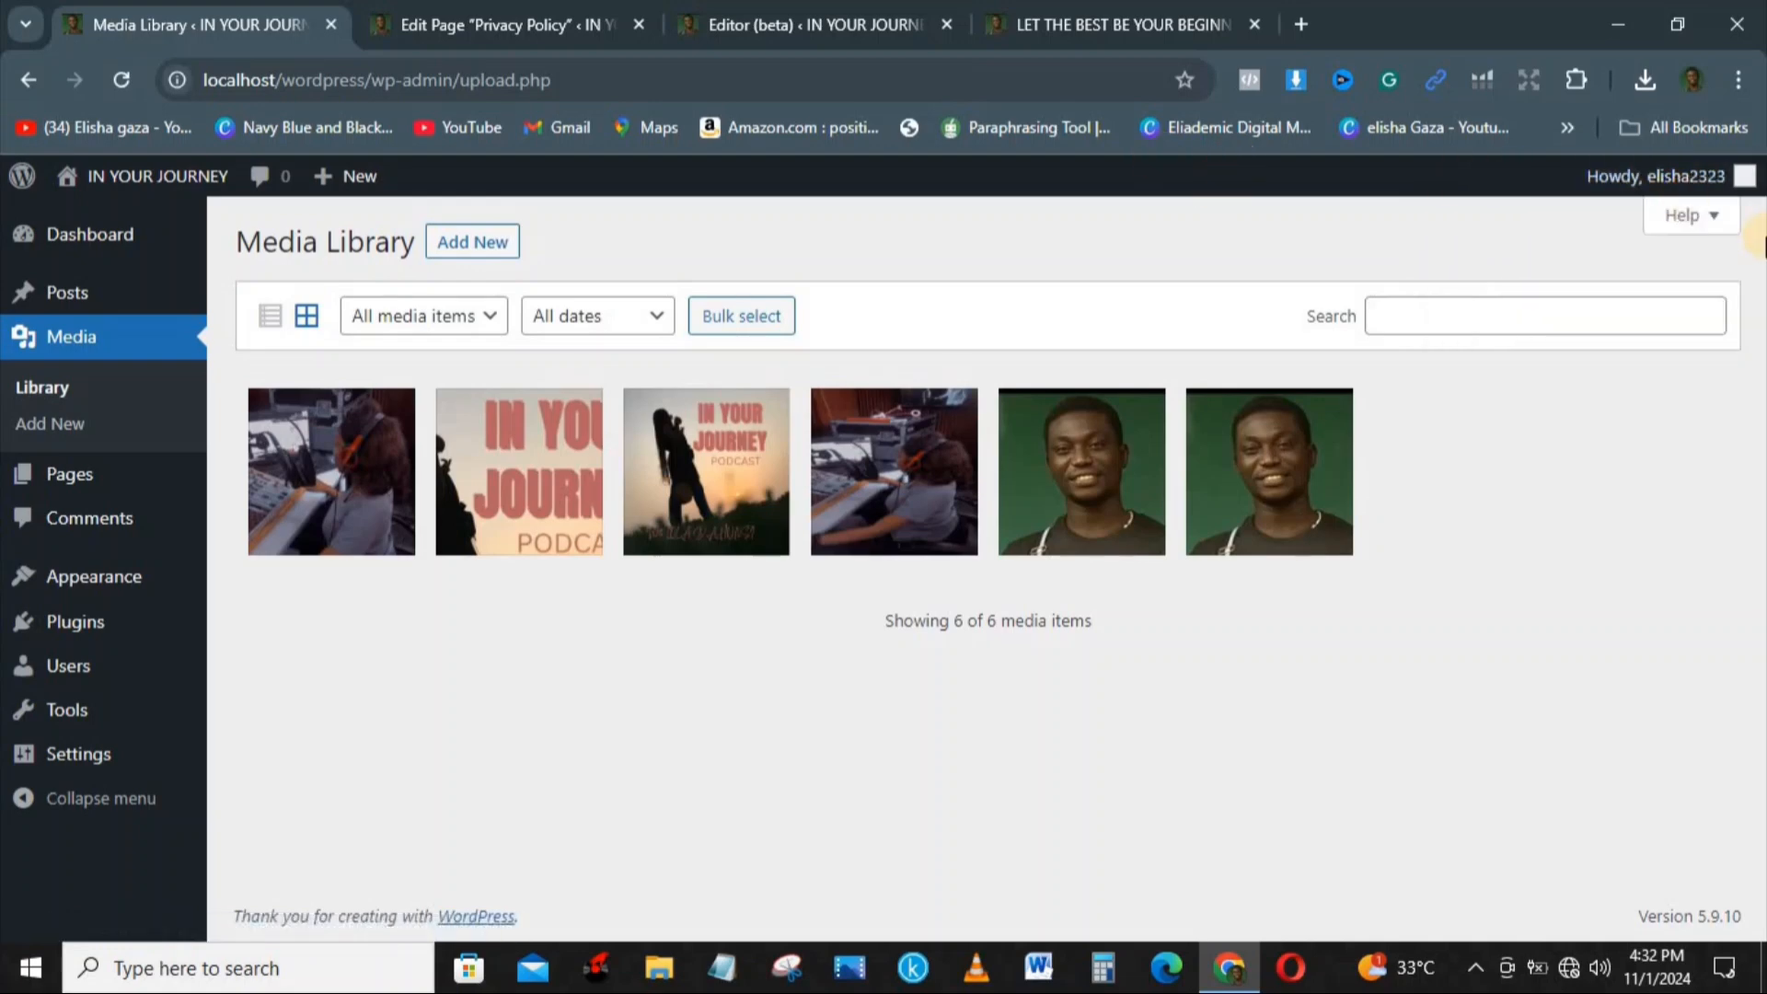
pyautogui.click(1715, 214)
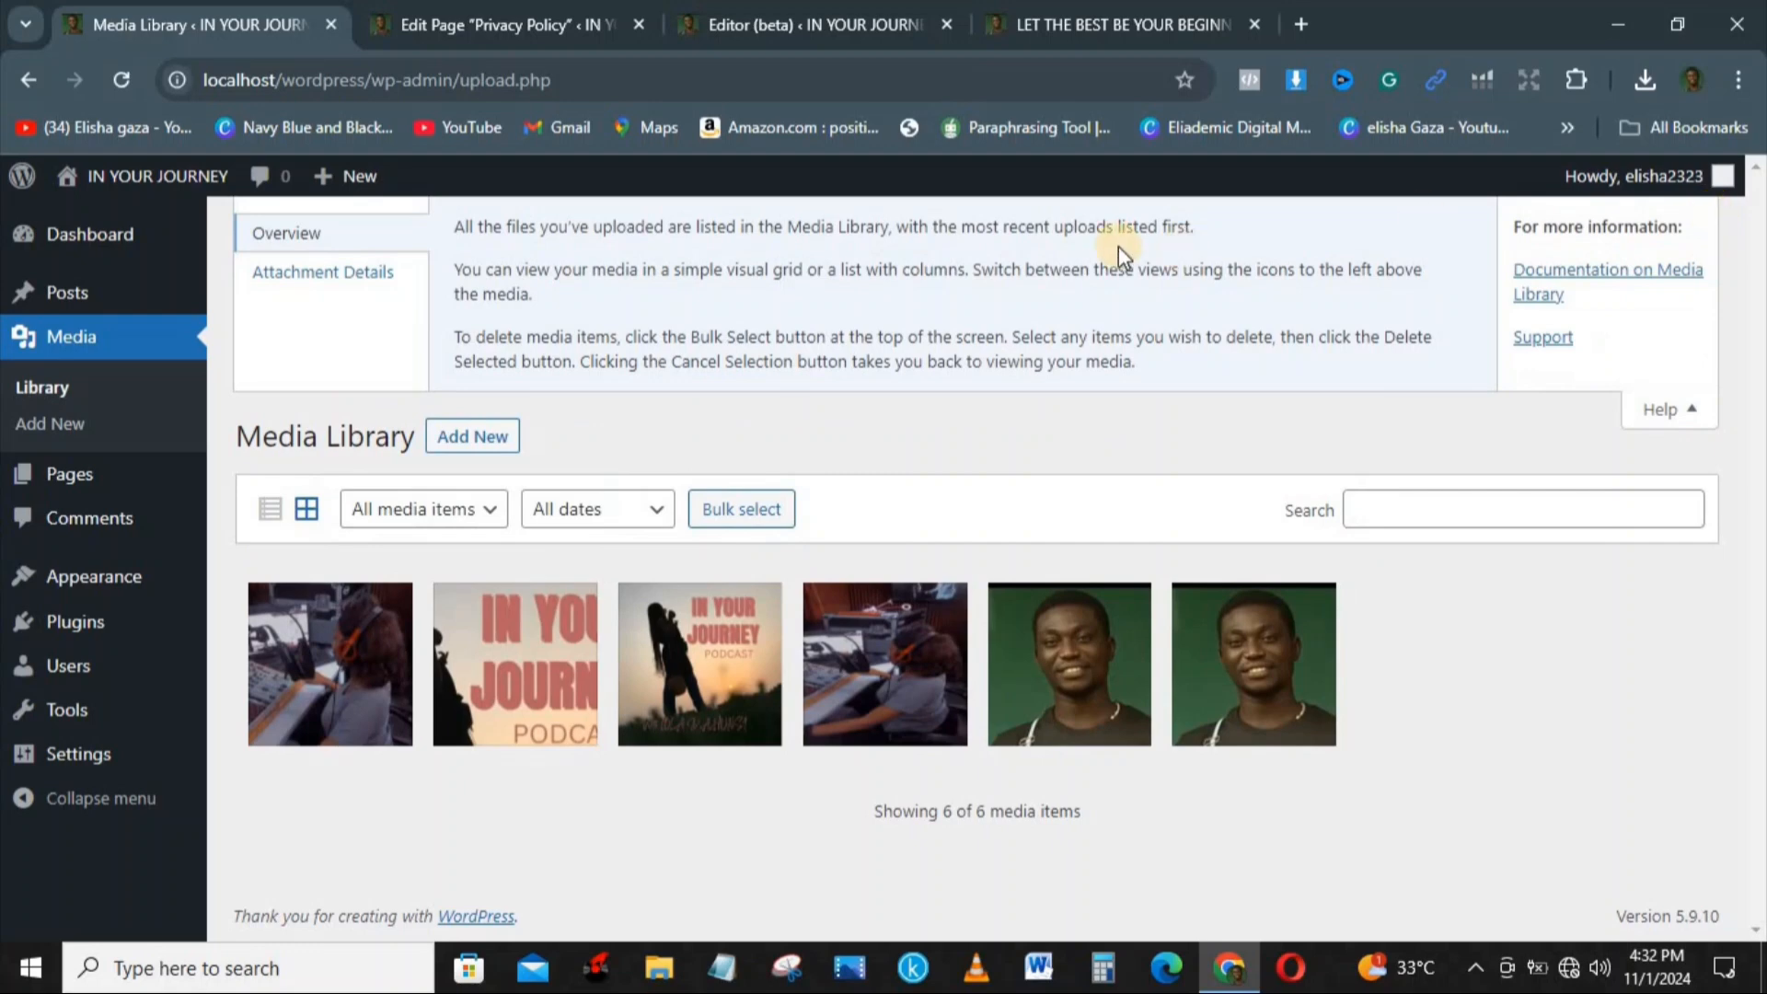